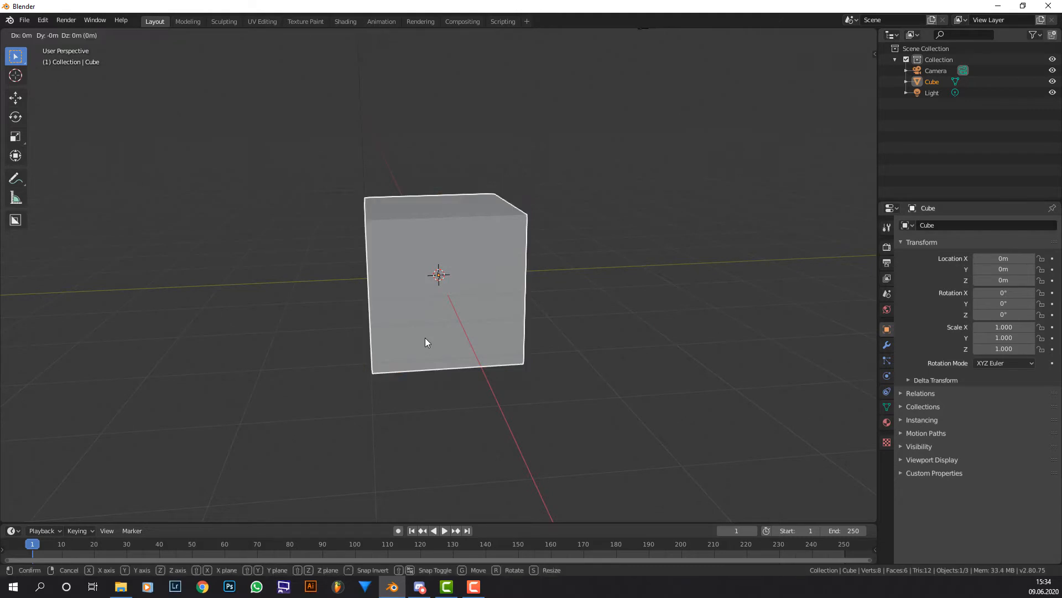
Move the cube 1 m up along the Z axis so it sits on the grid floor
key(y)
key(Escape)
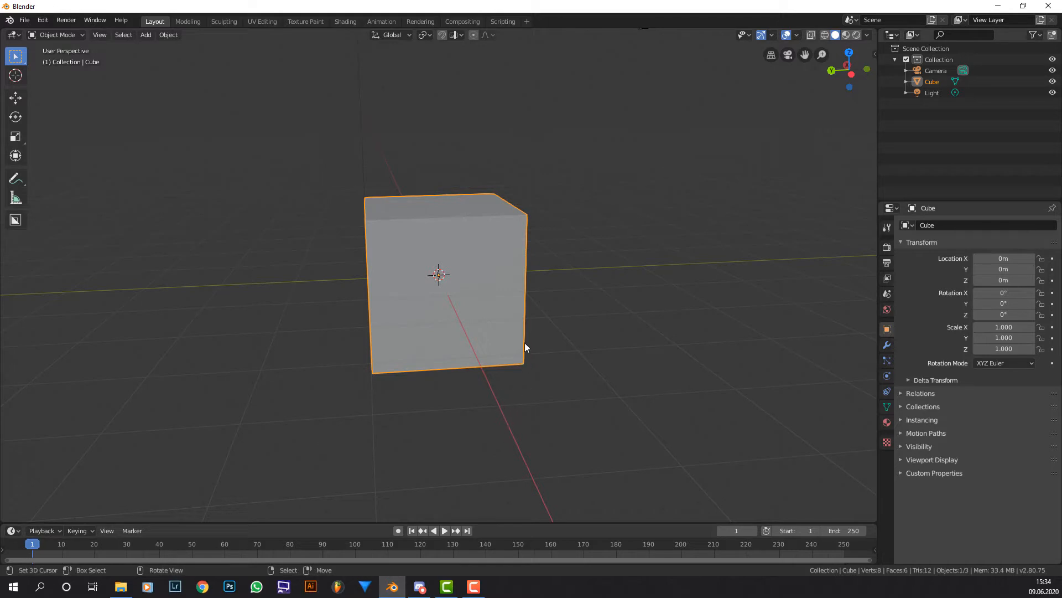
key(g)
key(z)
ctrl+click(546, 278)
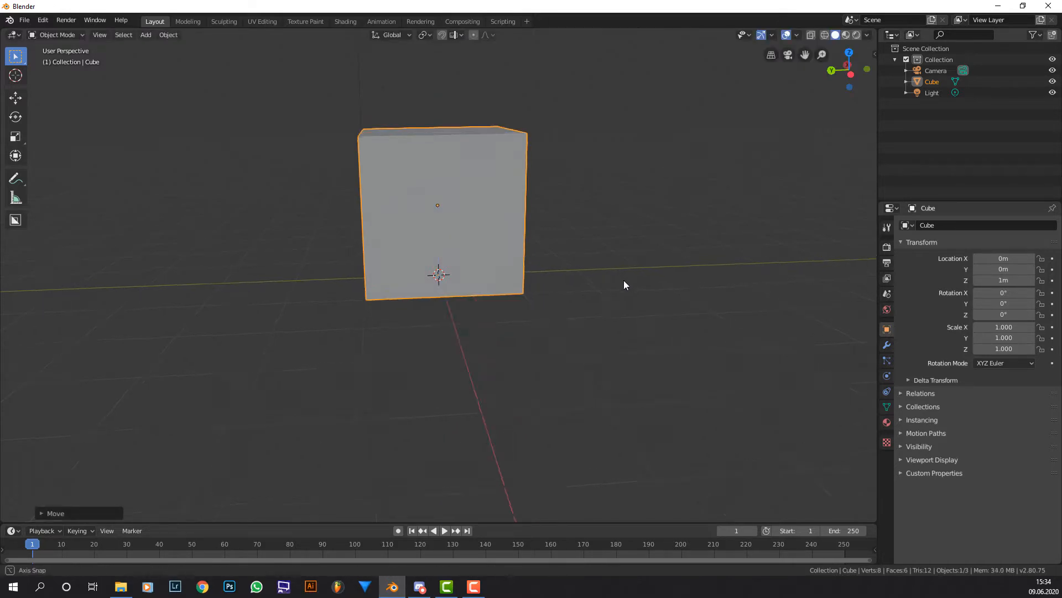
Enter Edit Mode on the cube
middle_drag(623, 280, 623, 280)
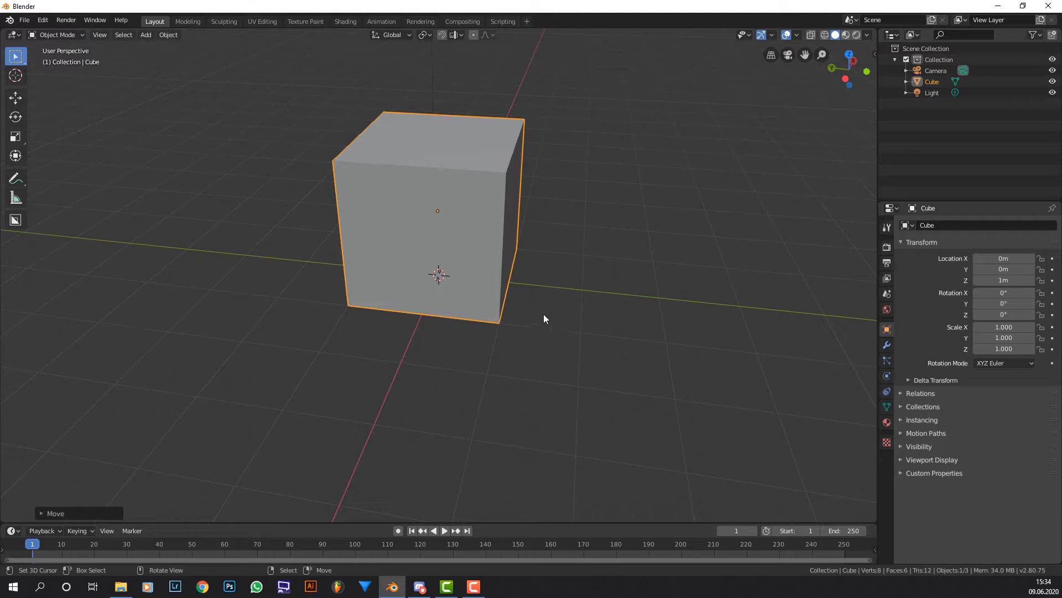
middle_drag(483, 265, 483, 231)
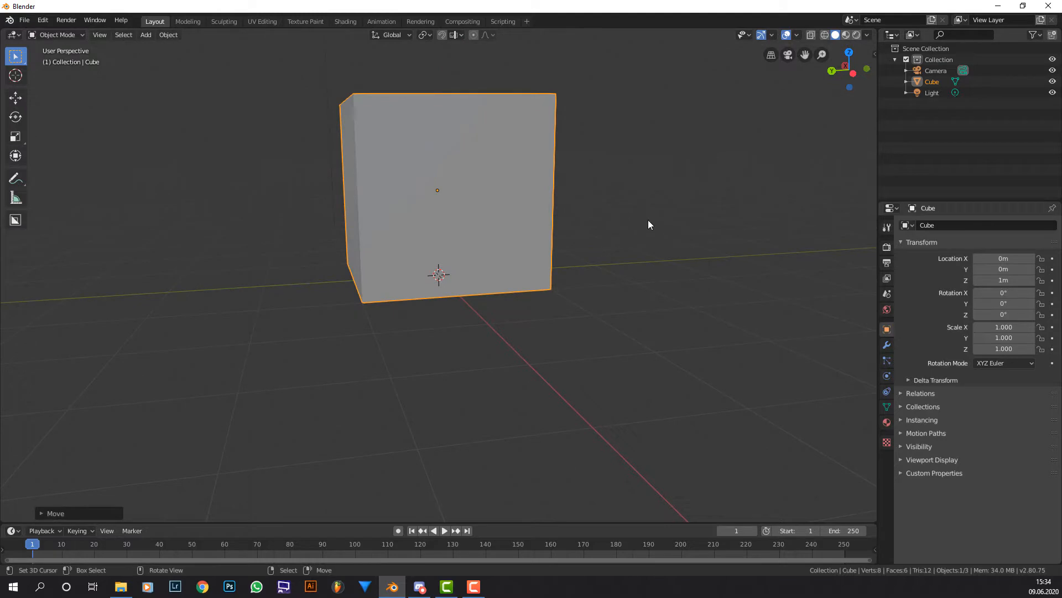
middle_drag(648, 225, 507, 146)
key(Tab)
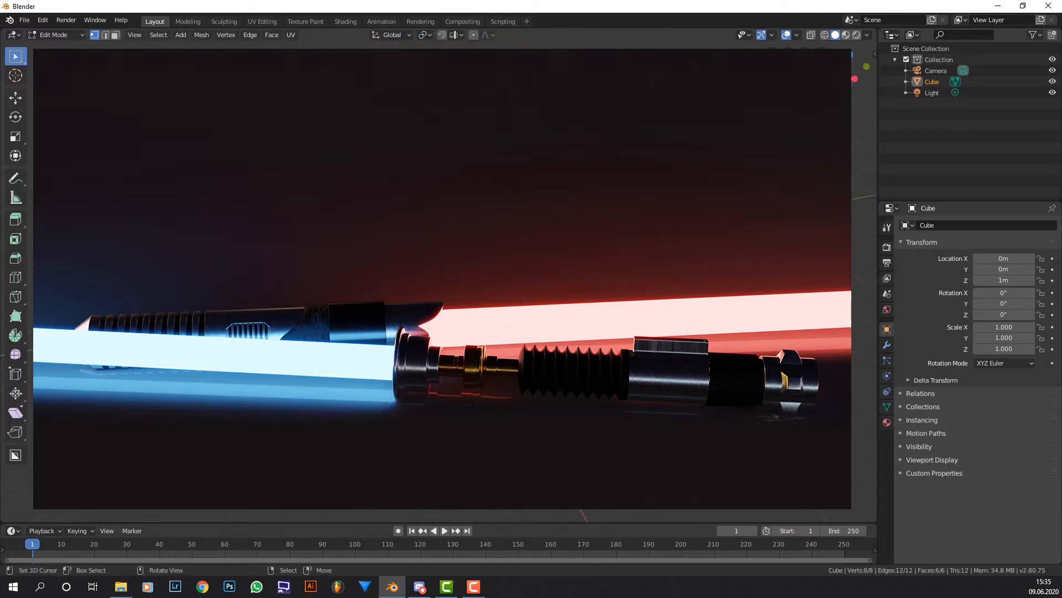
middle_drag(537, 96, 519, 135)
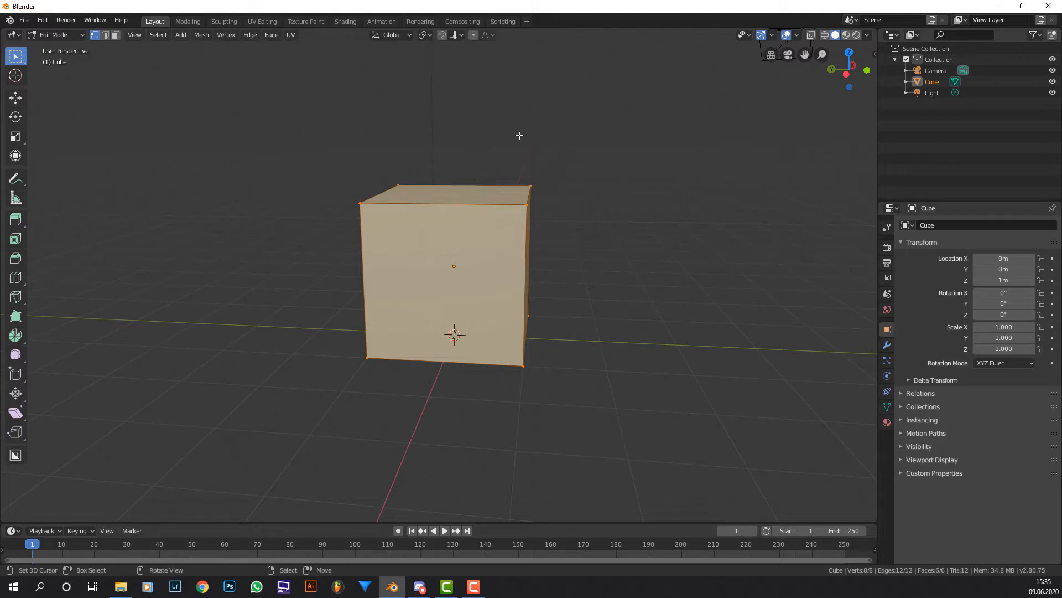
middle_drag(483, 157, 500, 164)
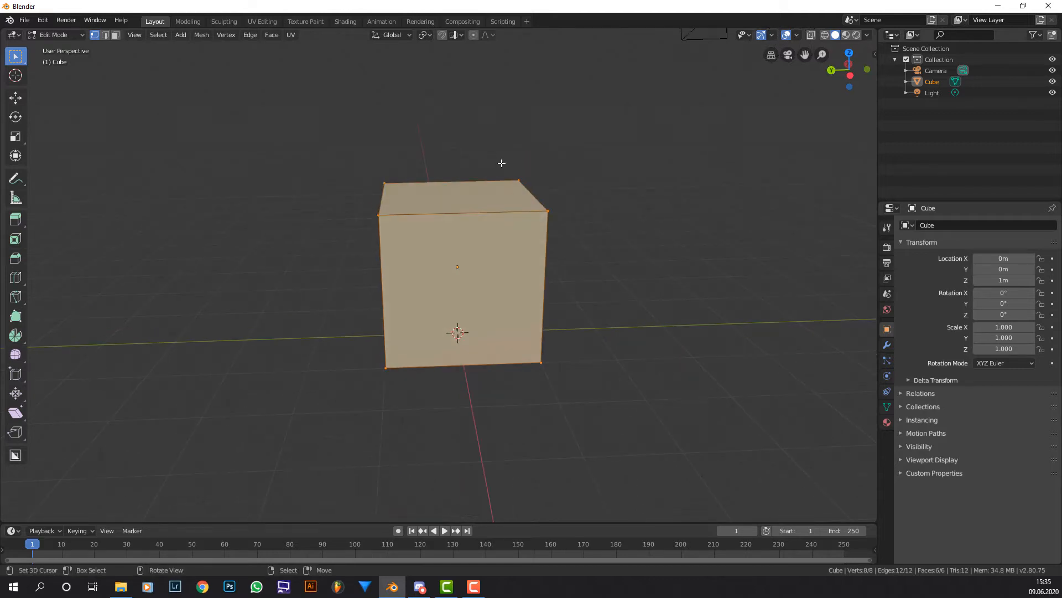
Examine the UV mapping operations available for the selected cube mesh
key(u)
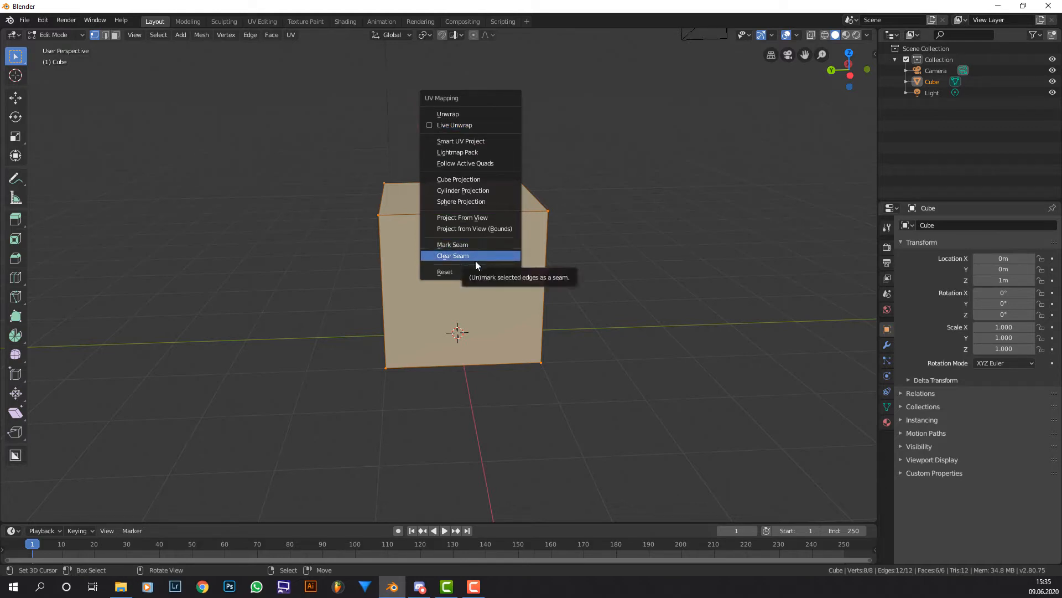
click(519, 271)
middle_drag(588, 149, 588, 150)
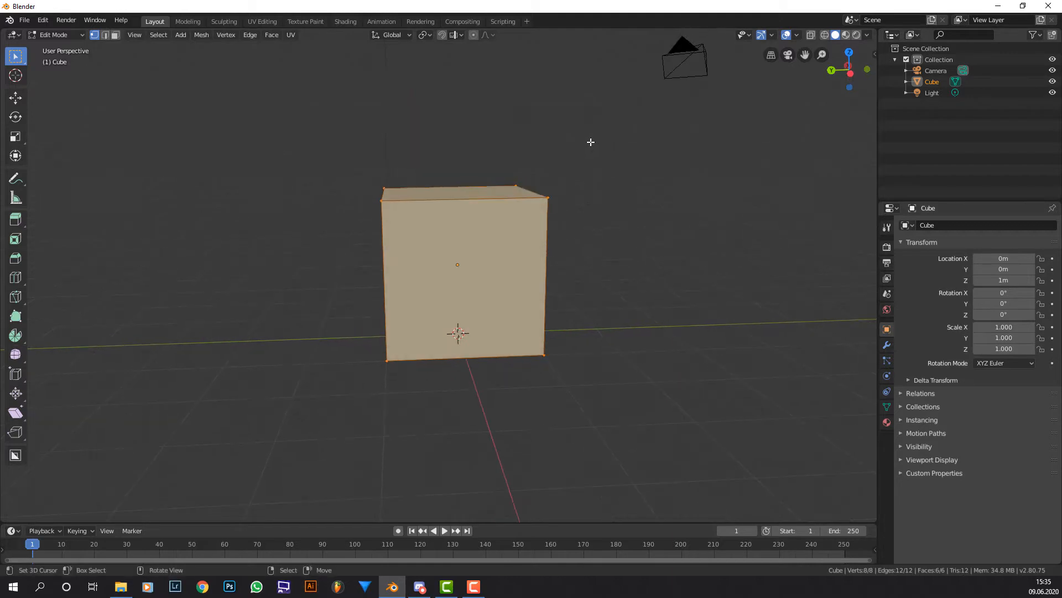
key(u)
Add one vertical and one horizontal centred loop cut, dividing the cube's front side into four faces
middle_drag(541, 142, 273, 69)
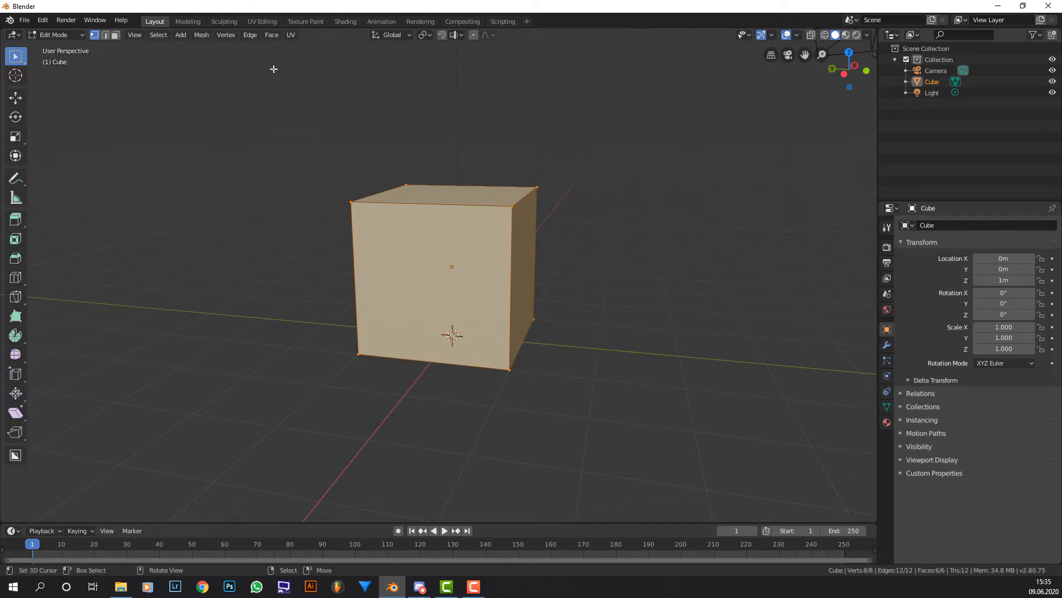
key(ctrl+r)
click(439, 206)
right_click(478, 273)
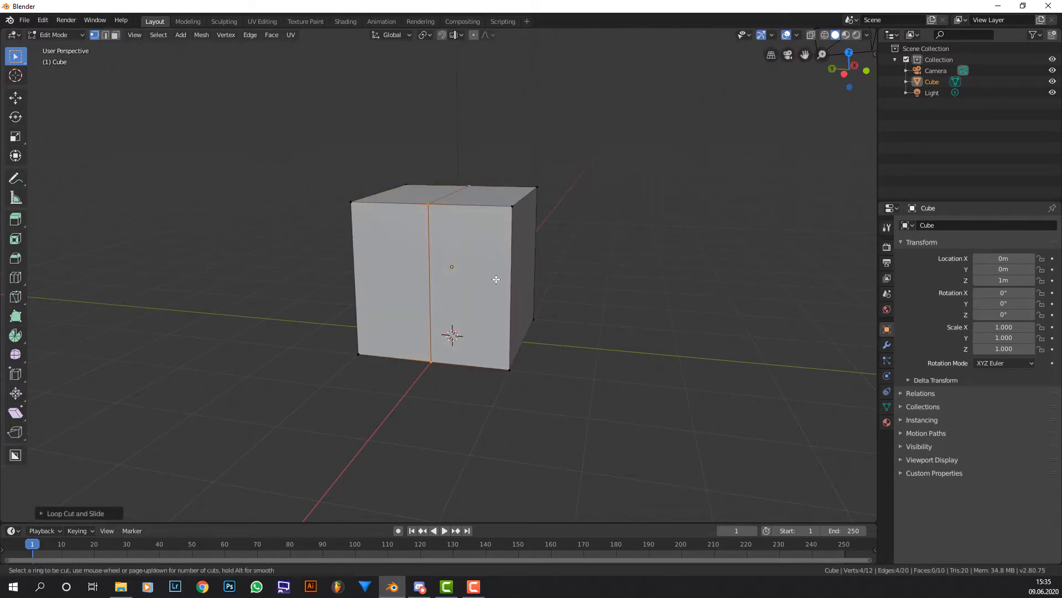
key(ctrl+r)
click(495, 280)
right_click(496, 279)
Select the four faces on the cube's front side and inset them individually by about 0.15 m
click(115, 37)
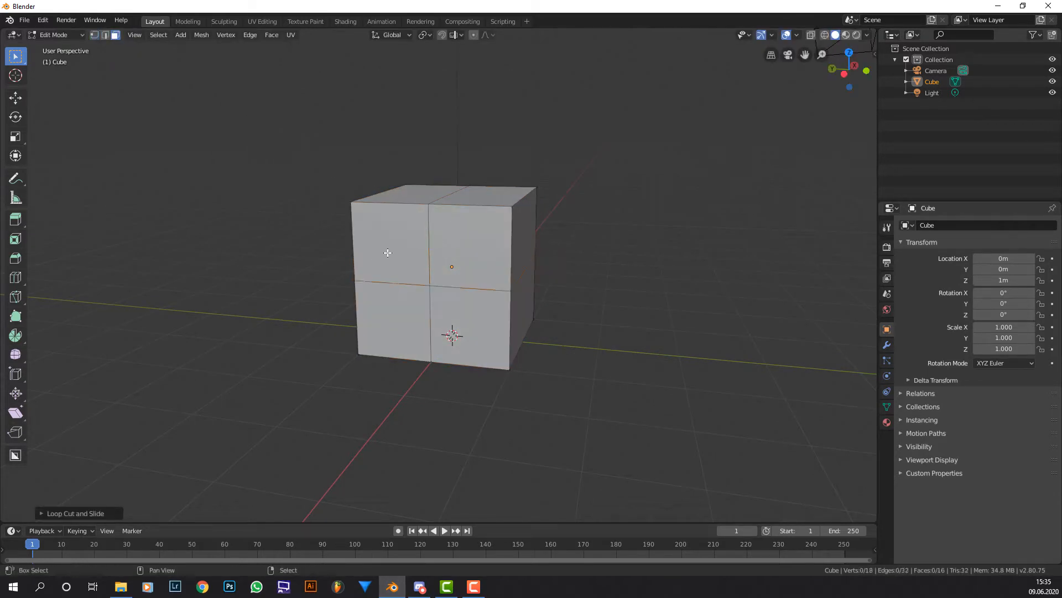
shift+right_click(387, 252)
shift+right_click(462, 253)
shift+right_click(447, 335)
shift+right_click(399, 324)
key(i)
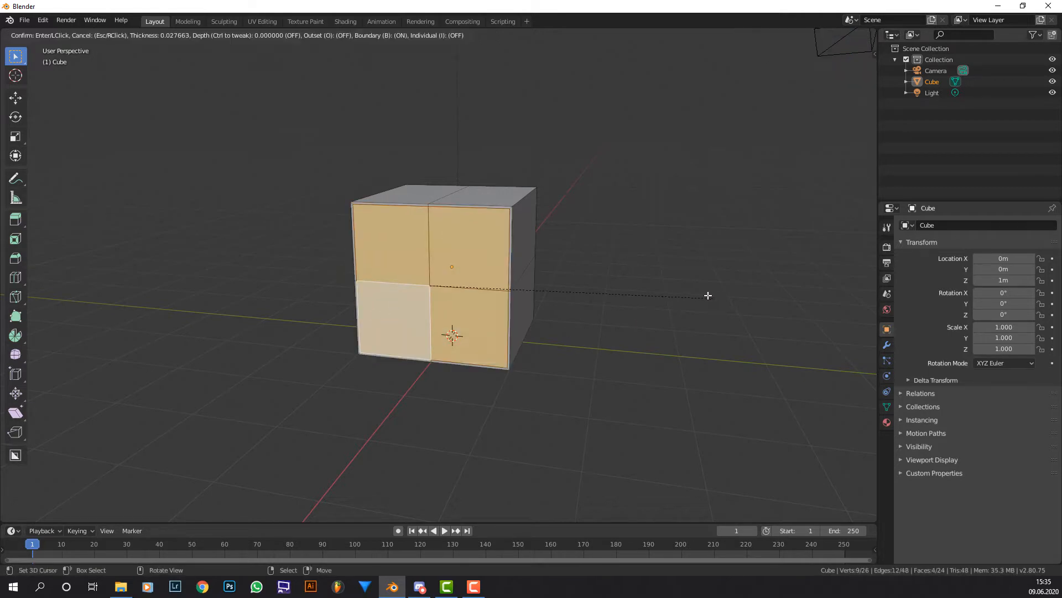
key(i)
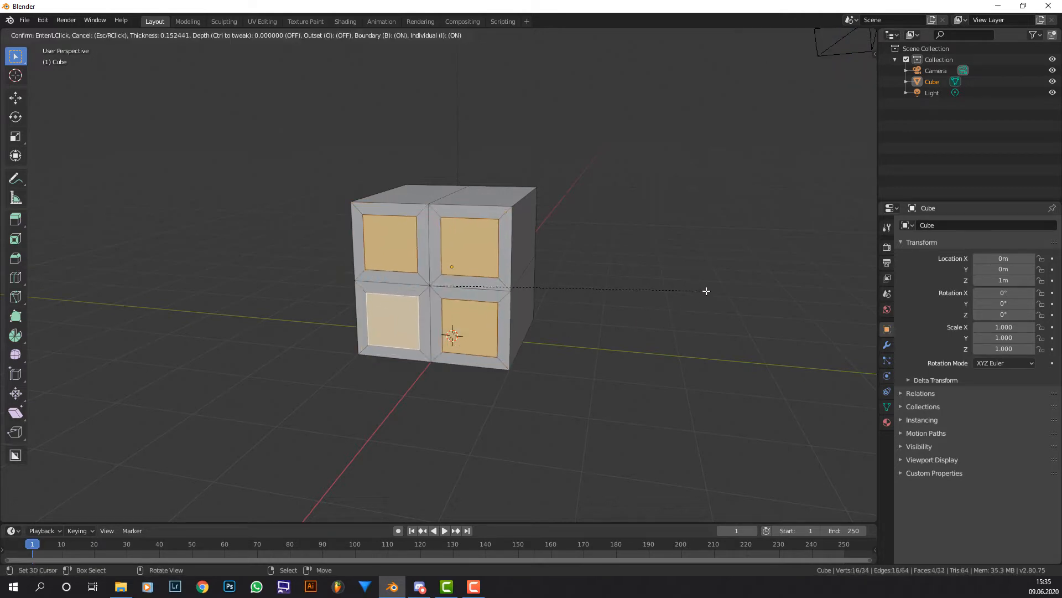
click(704, 290)
Move the four inset faces outward by about 0.09 m along the X axis
middle_drag(704, 289, 583, 296)
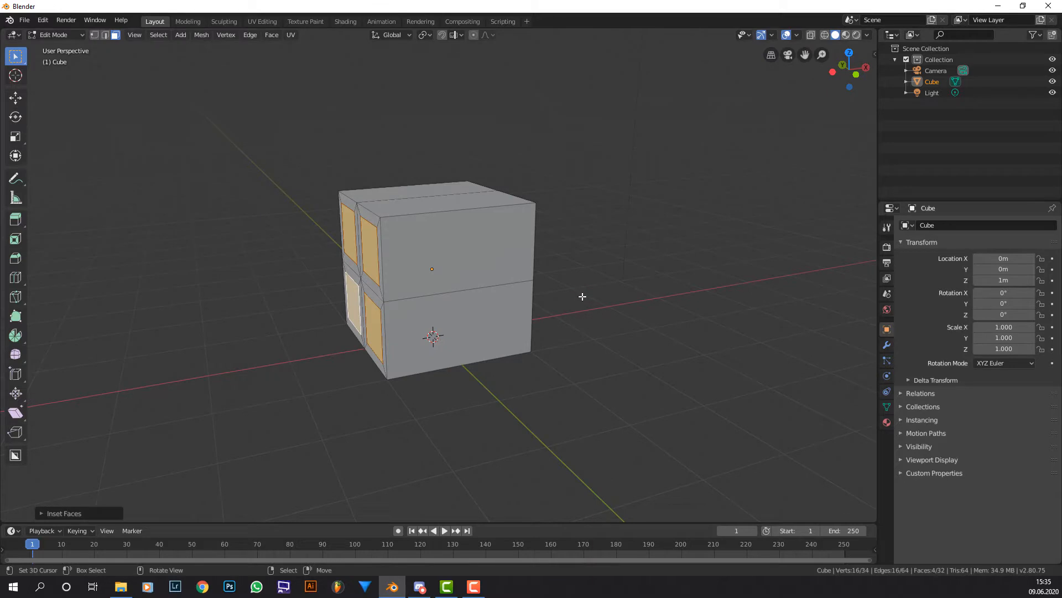
key(g)
key(x)
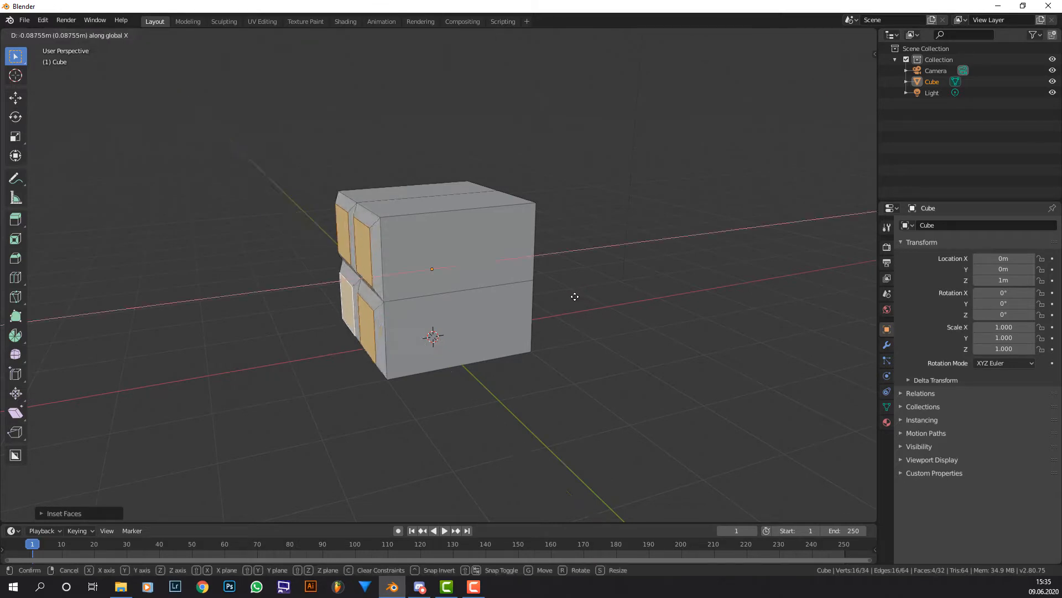
click(575, 296)
Add a level 2 Subdivision Surface modifier to the cube in Object Mode
middle_drag(555, 299, 535, 276)
scroll(501, 275, up, 4)
scroll(534, 261, down, 1)
key(Tab)
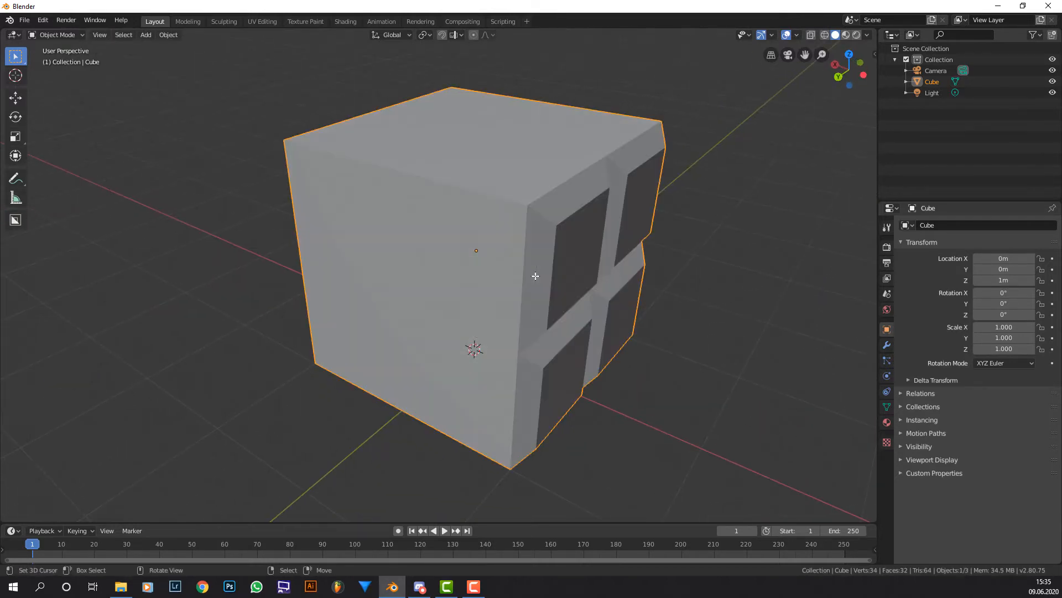
key(ctrl+2)
key(Tab)
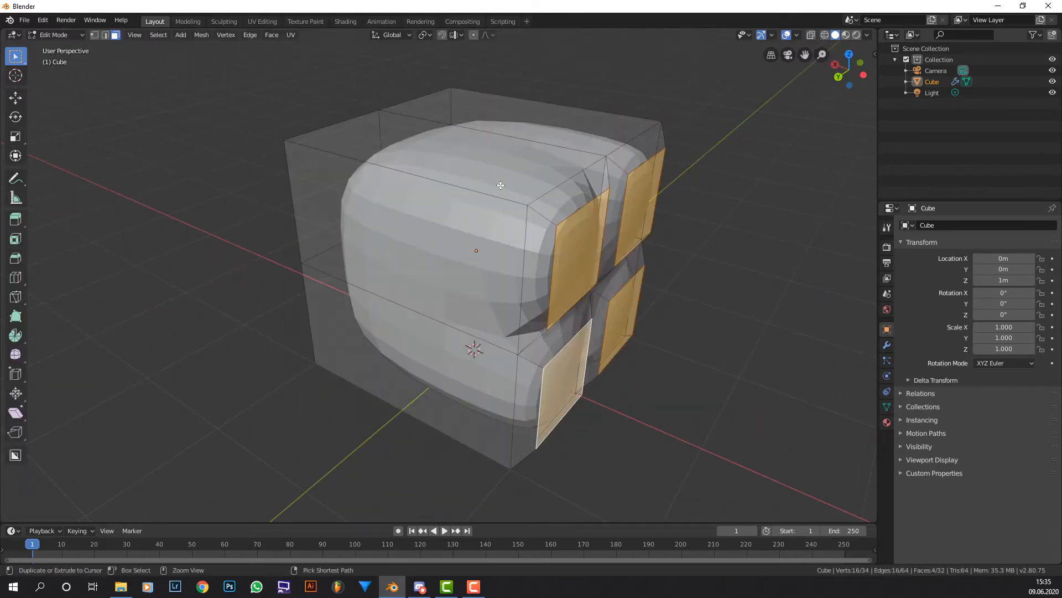
key(Tab)
middle_drag(501, 185, 539, 269)
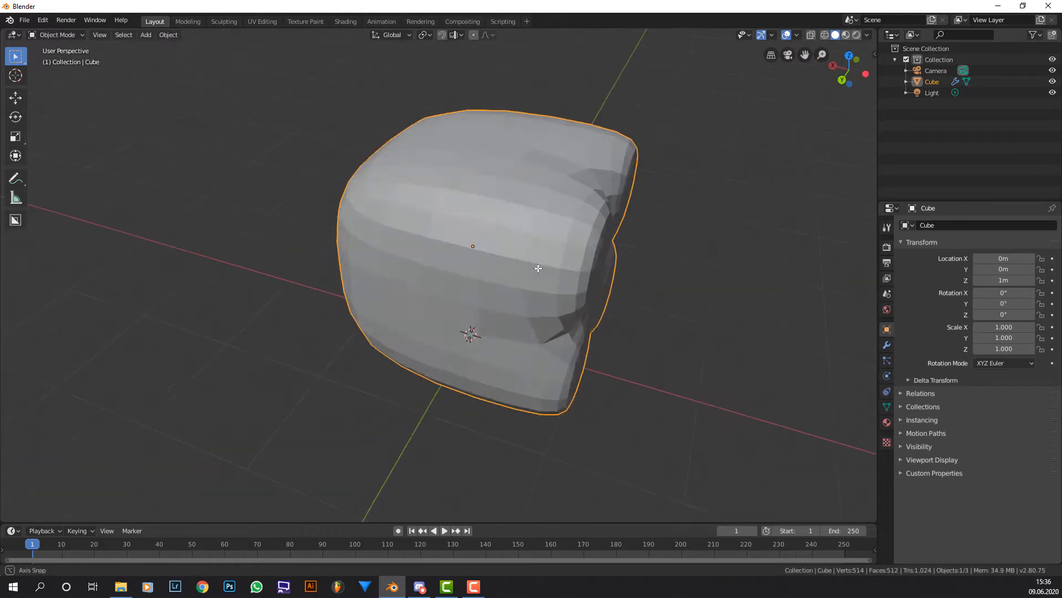
Add two supporting edge loops around the cube, slid close to its back edges and its panelled front edges
key(Tab)
key(ctrl+r)
click(498, 221)
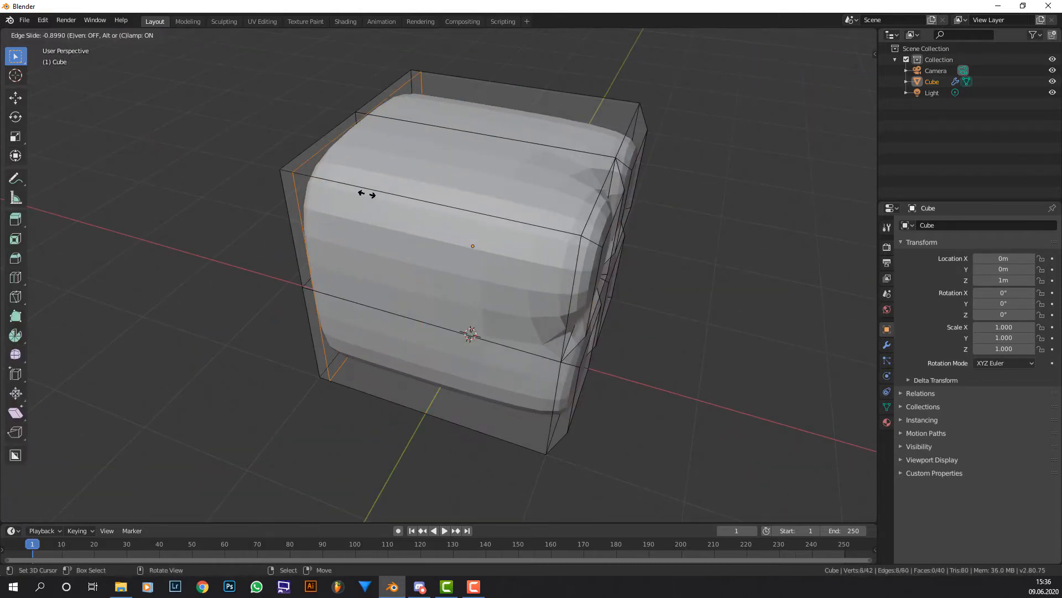
click(355, 191)
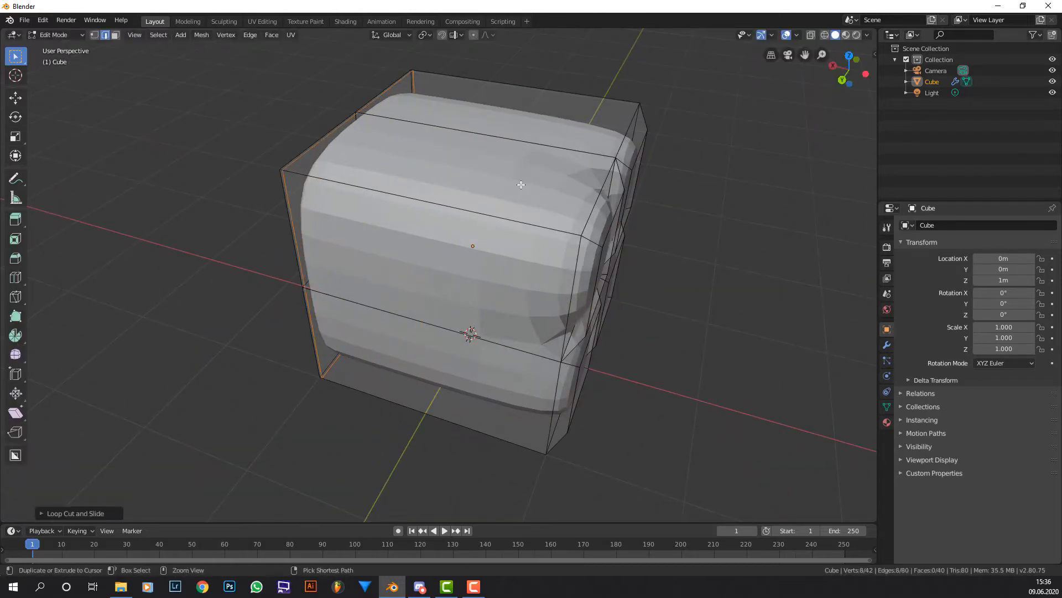
key(ctrl+r)
click(452, 215)
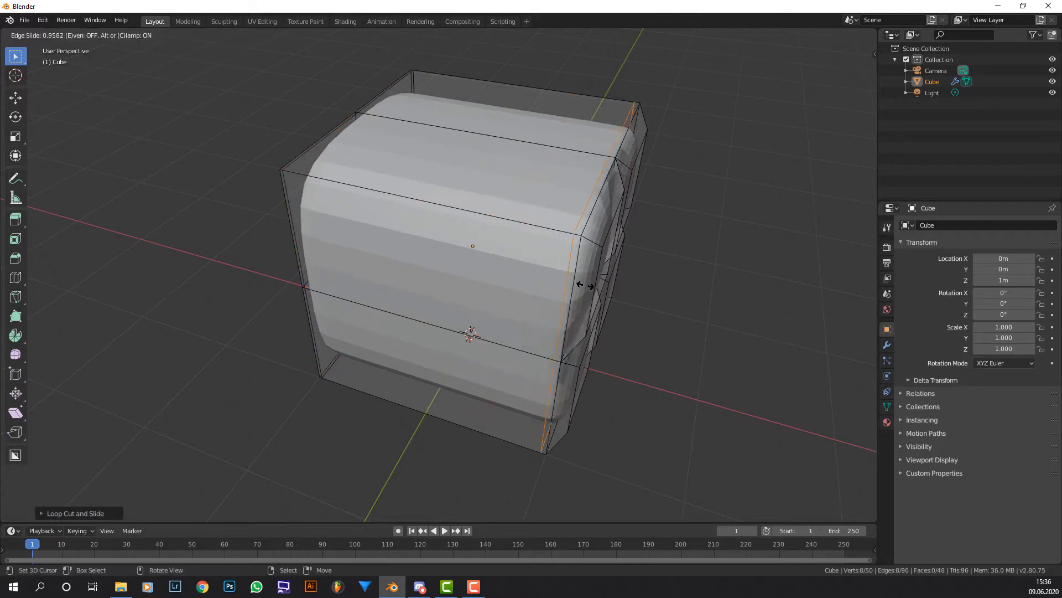
click(578, 282)
Try an edge loop around one of the upper raised panels and undo it
middle_drag(579, 282, 542, 227)
key(ctrl+r)
click(540, 225)
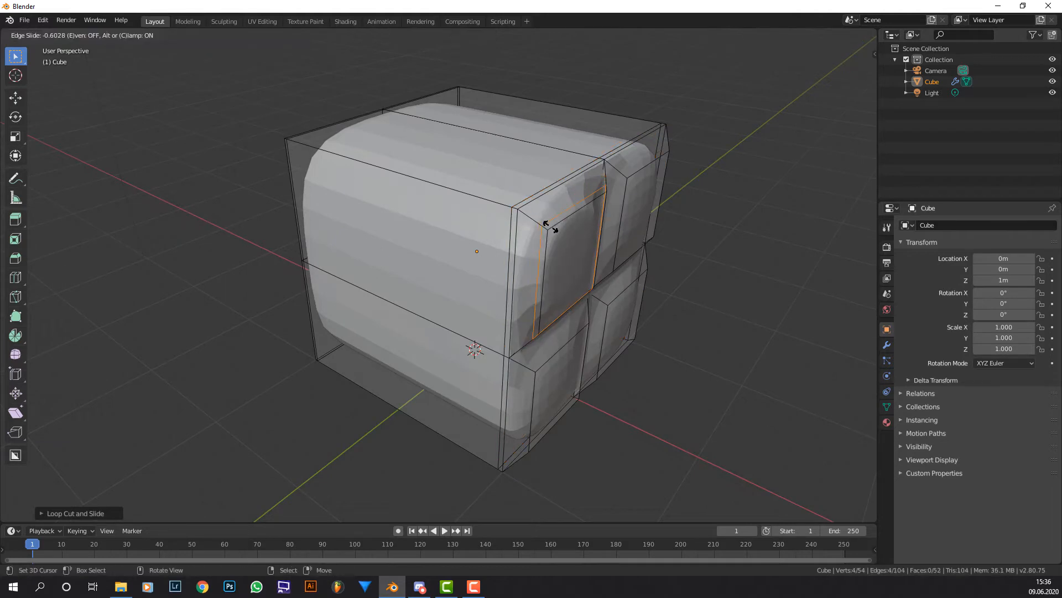
click(543, 220)
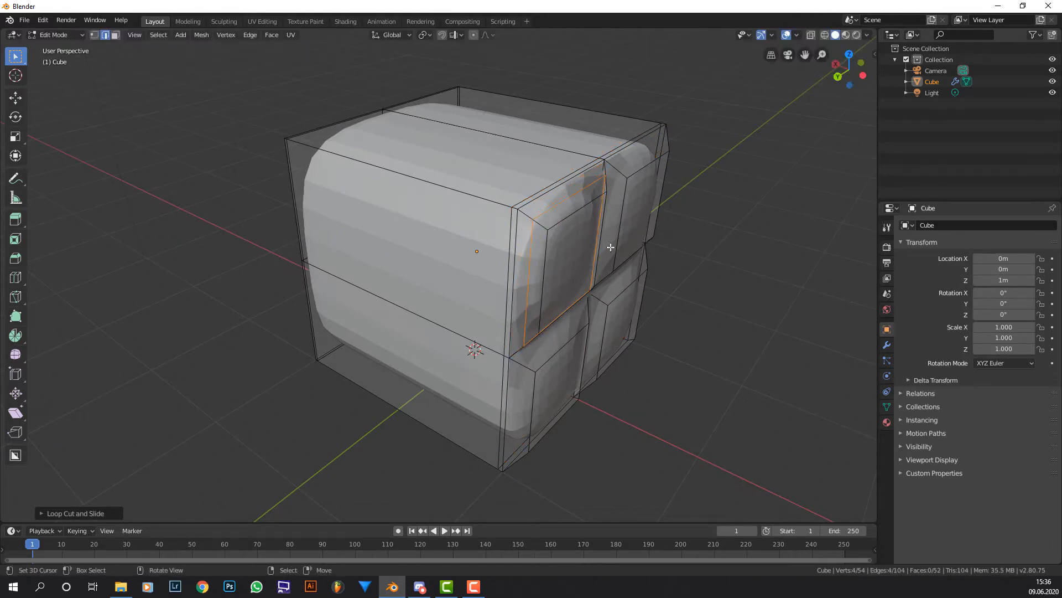
middle_drag(610, 248, 517, 224)
key(ctrl+z)
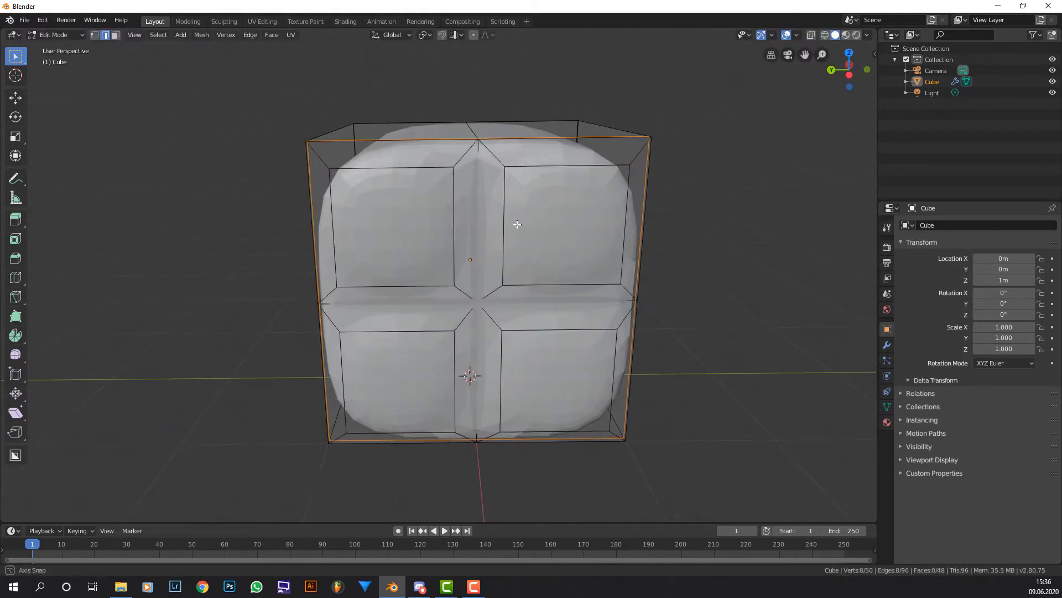
Add two vertical edge loops through the left column of panels and scale them apart along Y towards the panel edges
key(ctrl+r)
scroll(406, 171, up, 1)
click(405, 171)
right_click(404, 171)
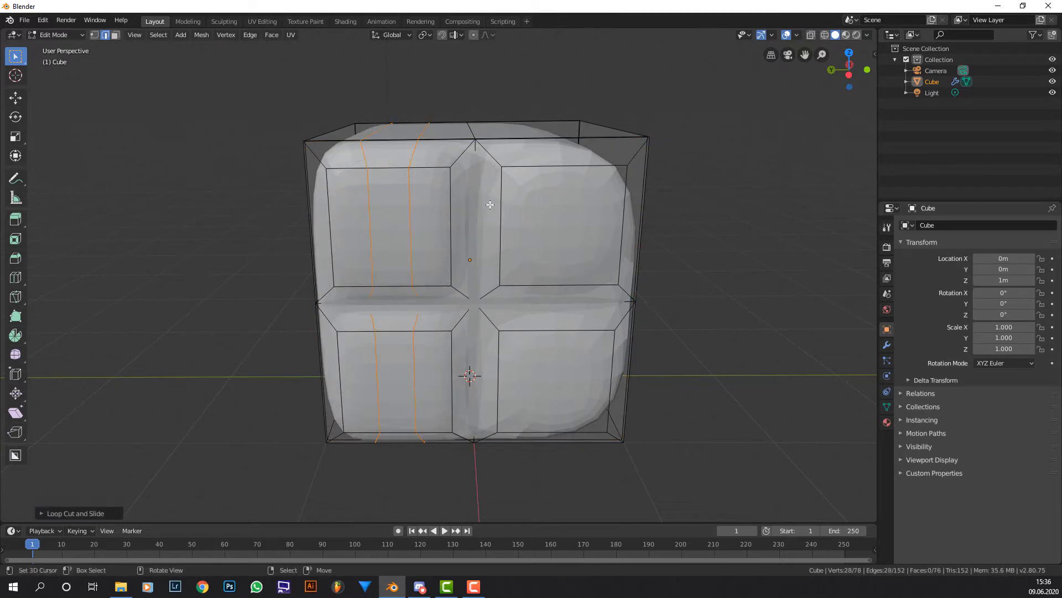
key(s)
key(y)
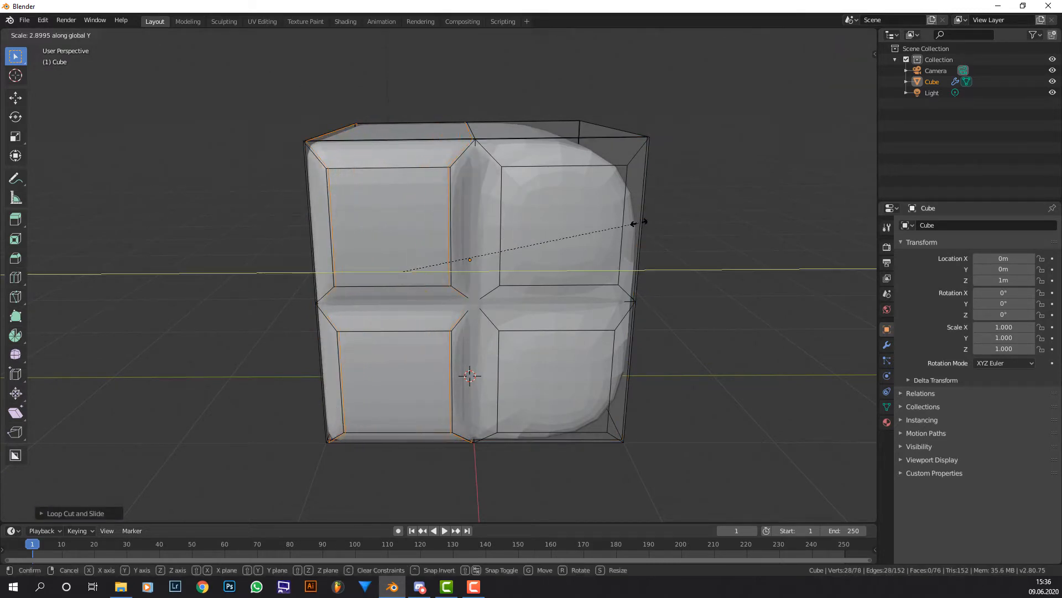
click(616, 221)
Add two vertical edge loops through the right column of panels and spread them along Y towards the panel edges
key(ctrl+r)
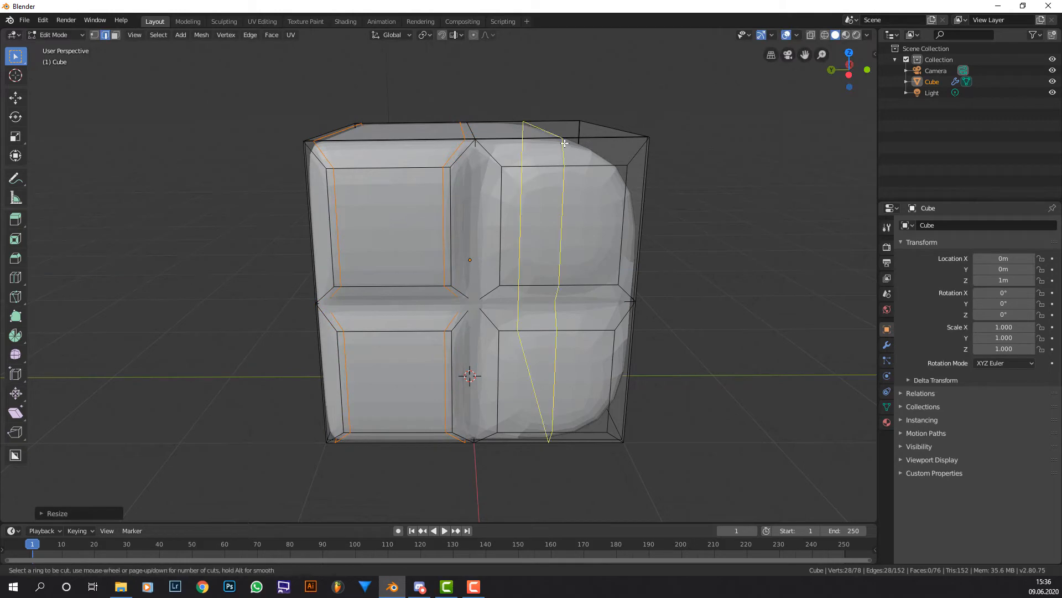
scroll(564, 142, up, 1)
click(564, 143)
right_click(564, 143)
key(s)
key(y)
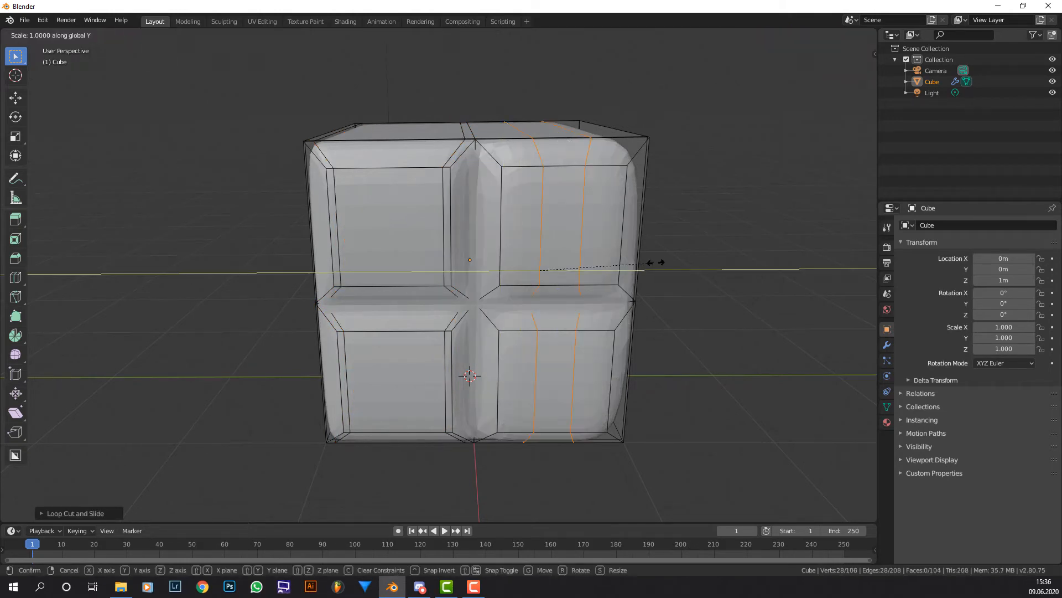
click(733, 251)
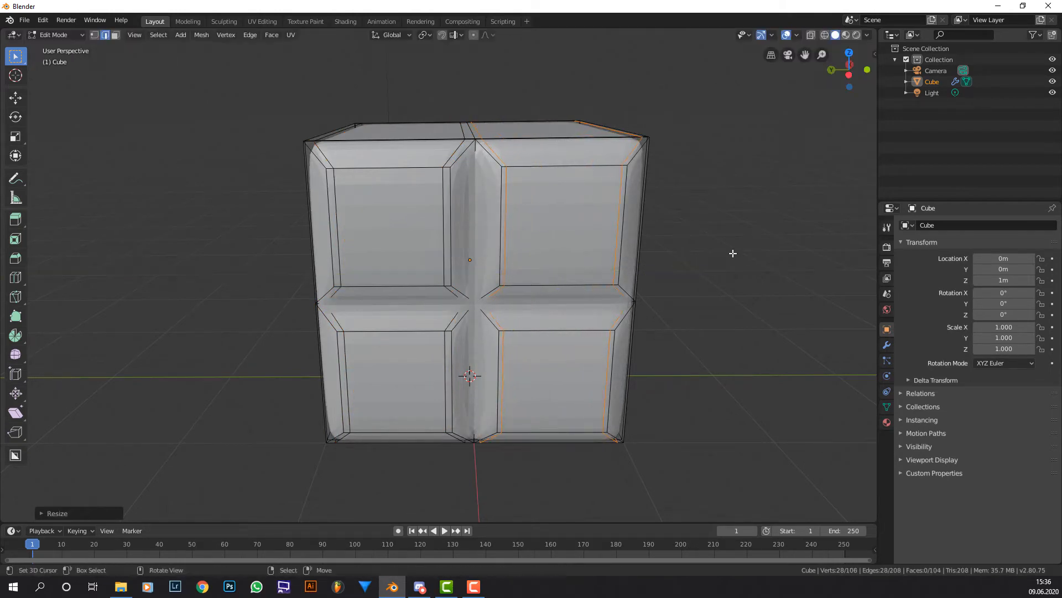
Add two horizontal edge loops through the upper row of panels and scale them apart along Z towards the panel edges
key(ctrl+r)
scroll(636, 217, up, 1)
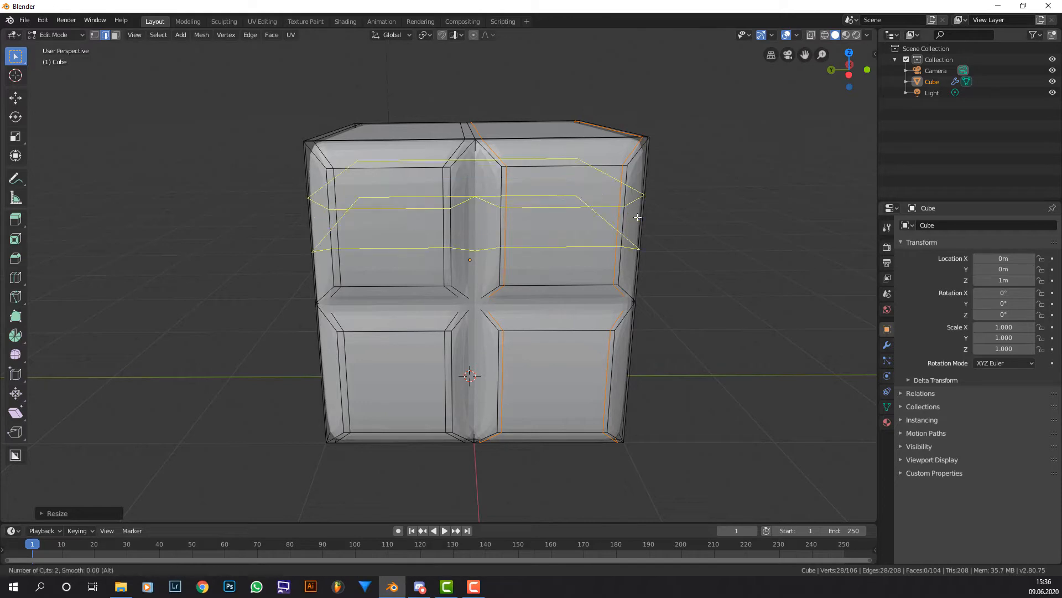
click(636, 218)
key(s)
key(z)
Add two horizontal edge loops through the lower row of panels and spread them along Z towards the panel edges
key(ctrl+r)
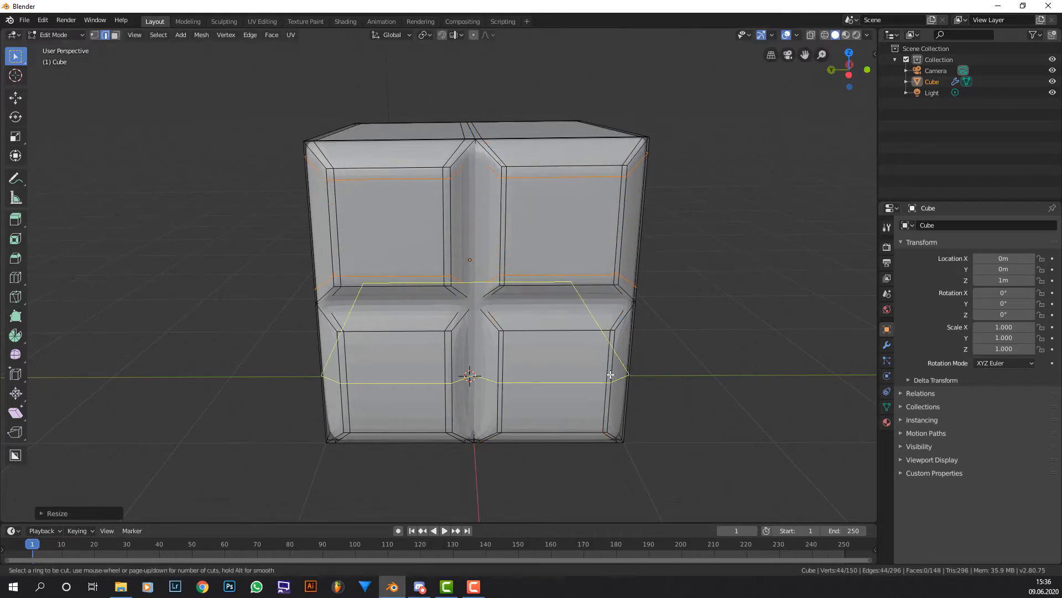
scroll(609, 375, up, 1)
click(609, 375)
key(s)
key(z)
click(232, 419)
Return to Object Mode and apply Shade Smooth to the cube
key(Tab)
middle_drag(238, 415, 411, 341)
key(w)
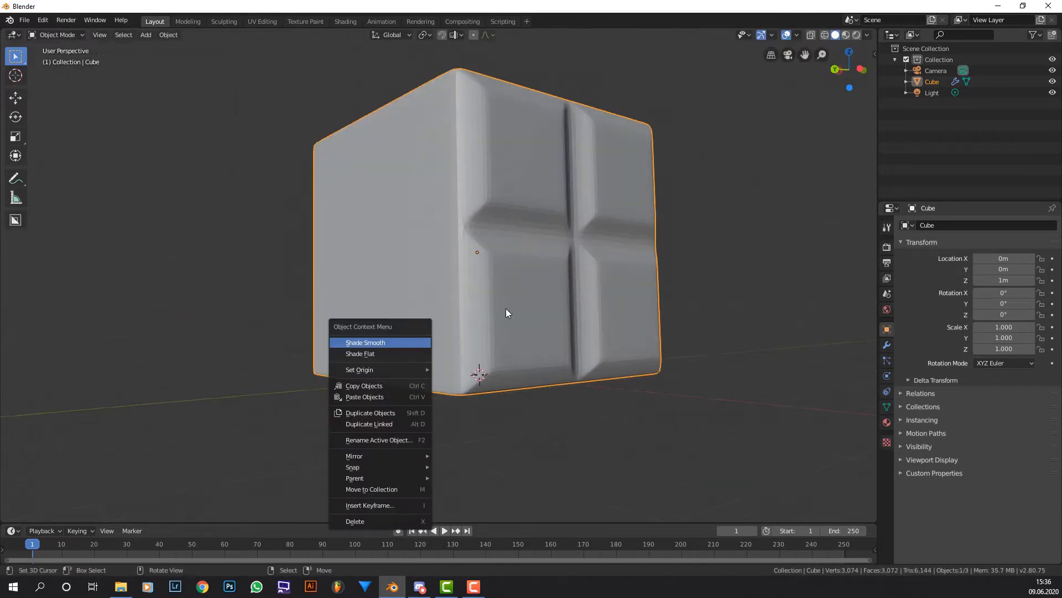
Switch to the Texture Paint workspace
middle_drag(505, 310, 524, 206)
middle_drag(628, 202, 614, 260)
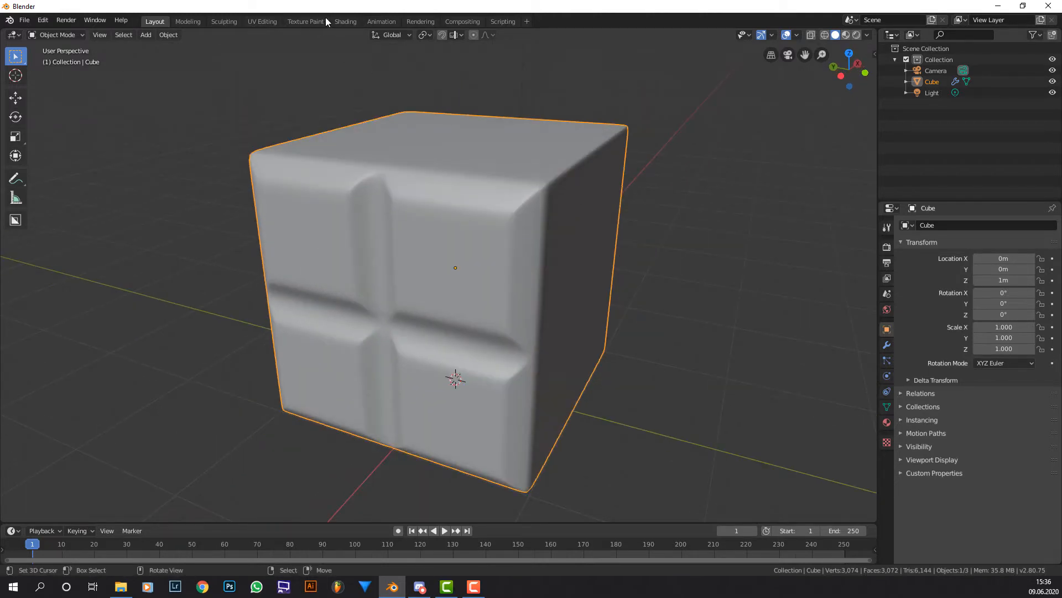
click(284, 22)
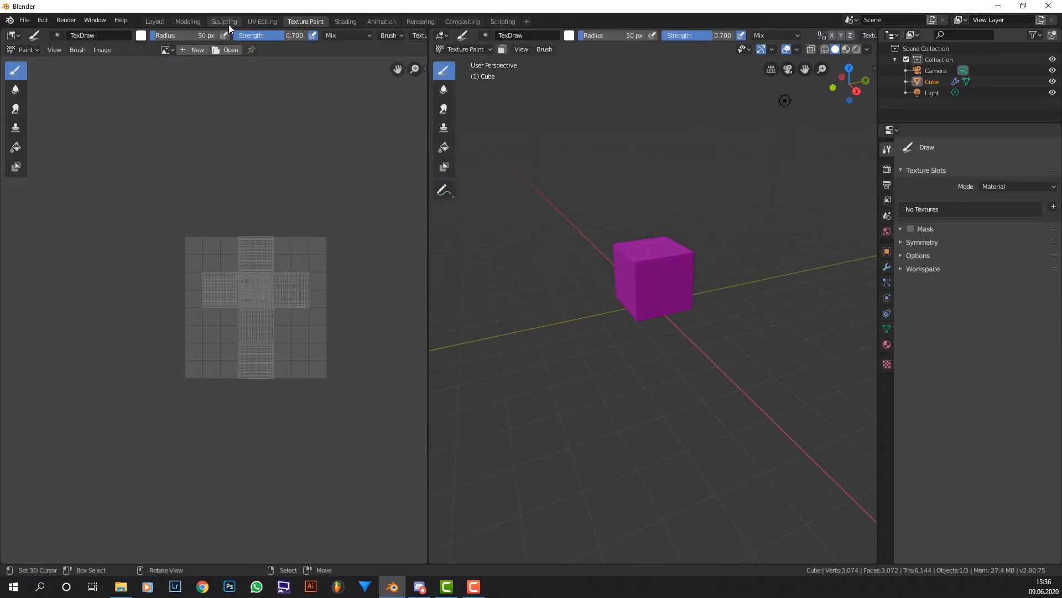
Open the UV Editing workspace and select all of the cube's geometry to display its UV layout
click(257, 22)
scroll(661, 213, up, 8)
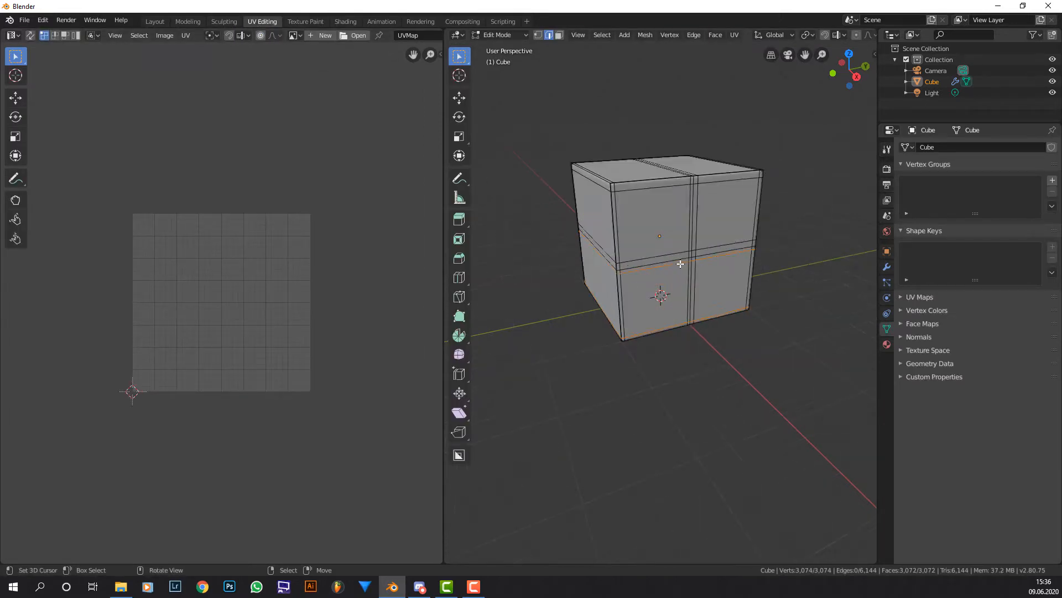
scroll(661, 213, down, 3)
scroll(274, 244, up, 3)
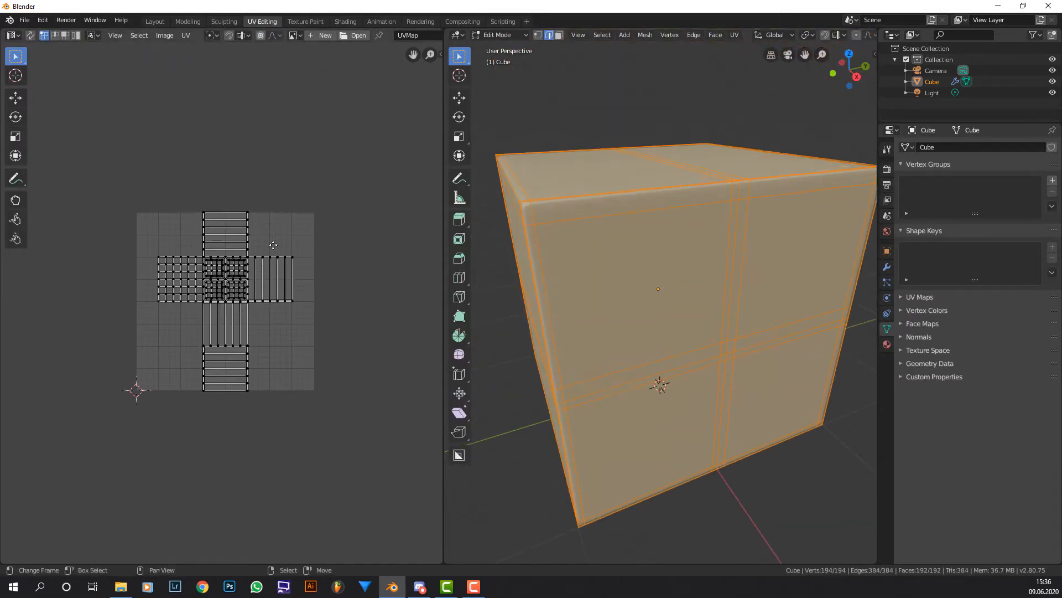
scroll(274, 239, up, 1)
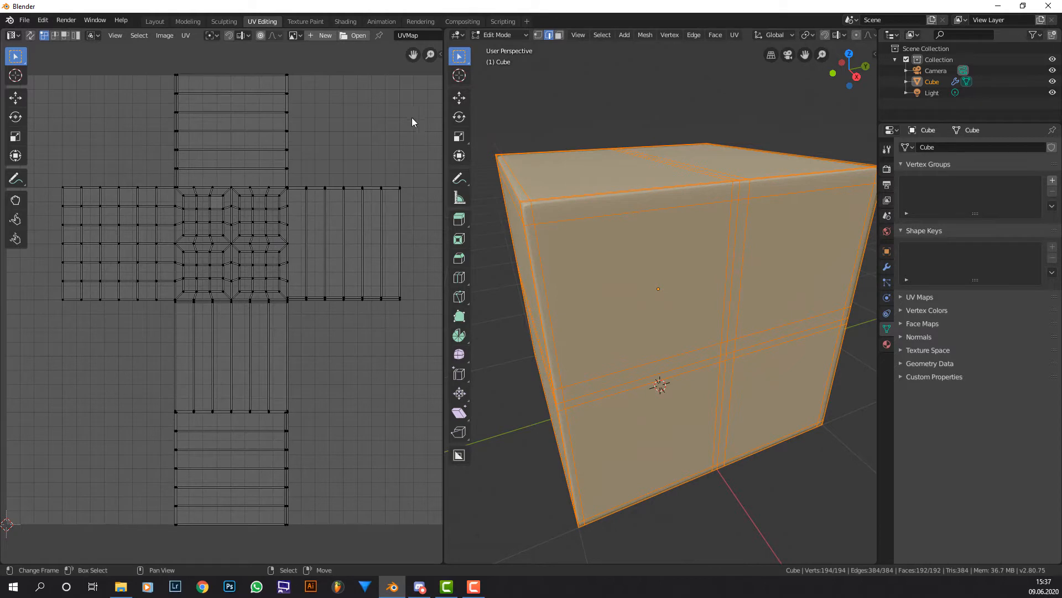
Turn on the stretch overlay in the UV editor so the UV faces are coloured by distortion
key(n)
click(438, 104)
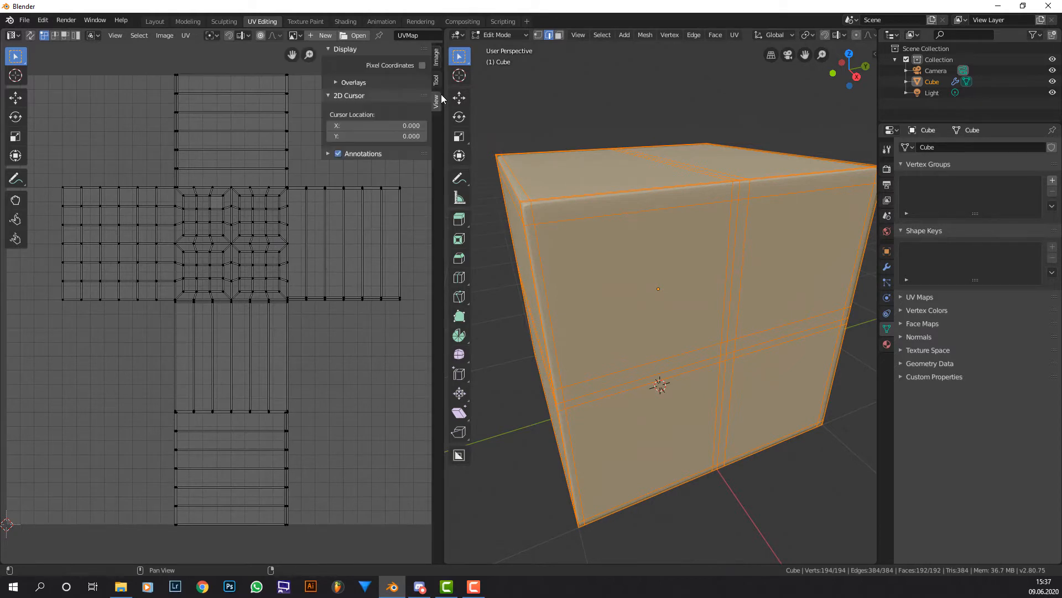
click(360, 84)
click(347, 165)
key(n)
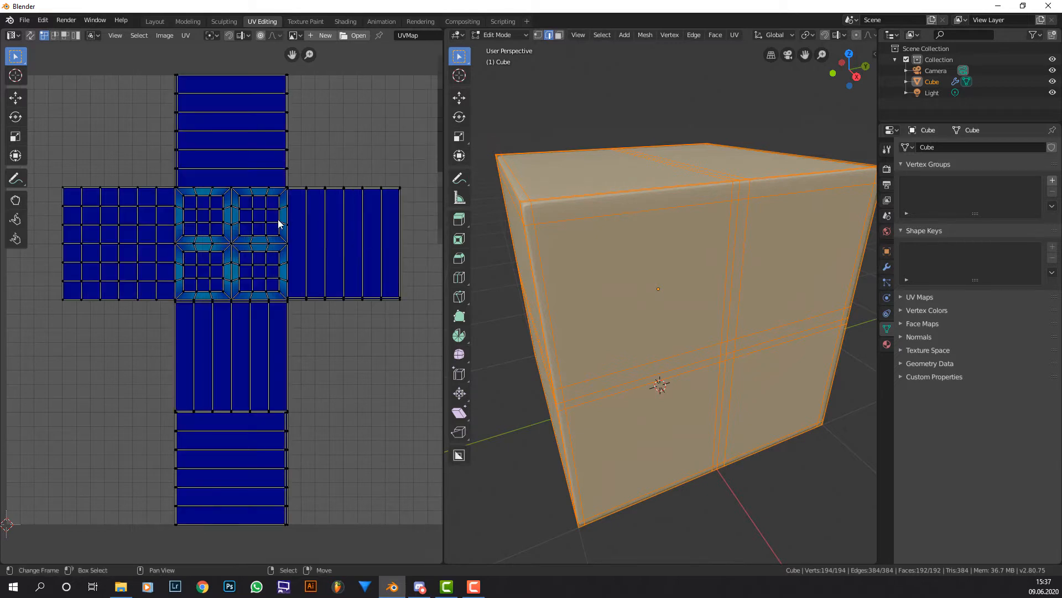
Unwrap all selected faces of the cube with the standard Unwrap operation
scroll(253, 225, up, 3)
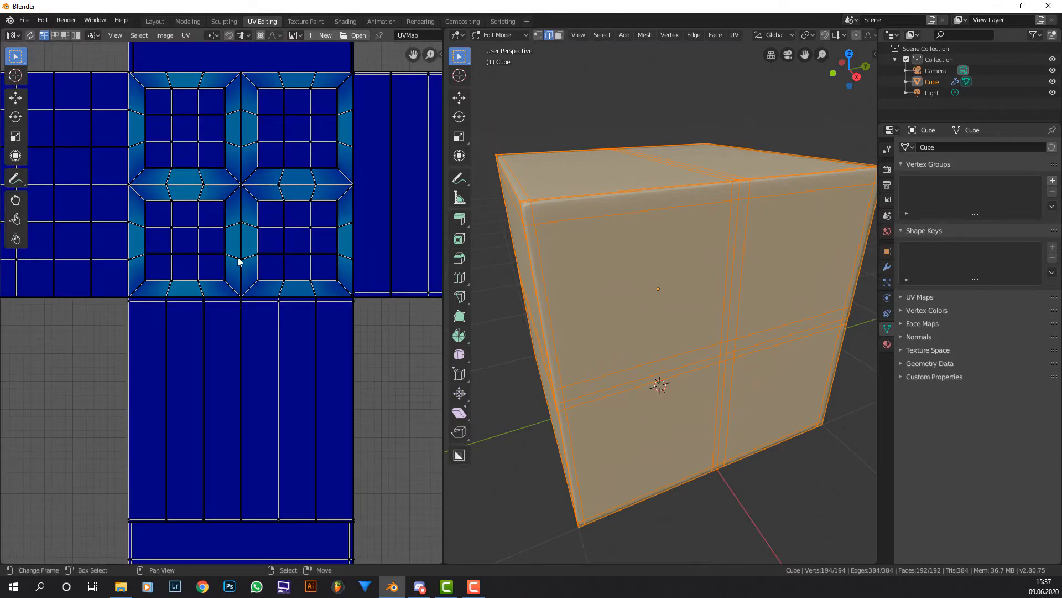
scroll(659, 320, down, 3)
middle_drag(668, 273, 710, 262)
key(Tab)
key(Tab)
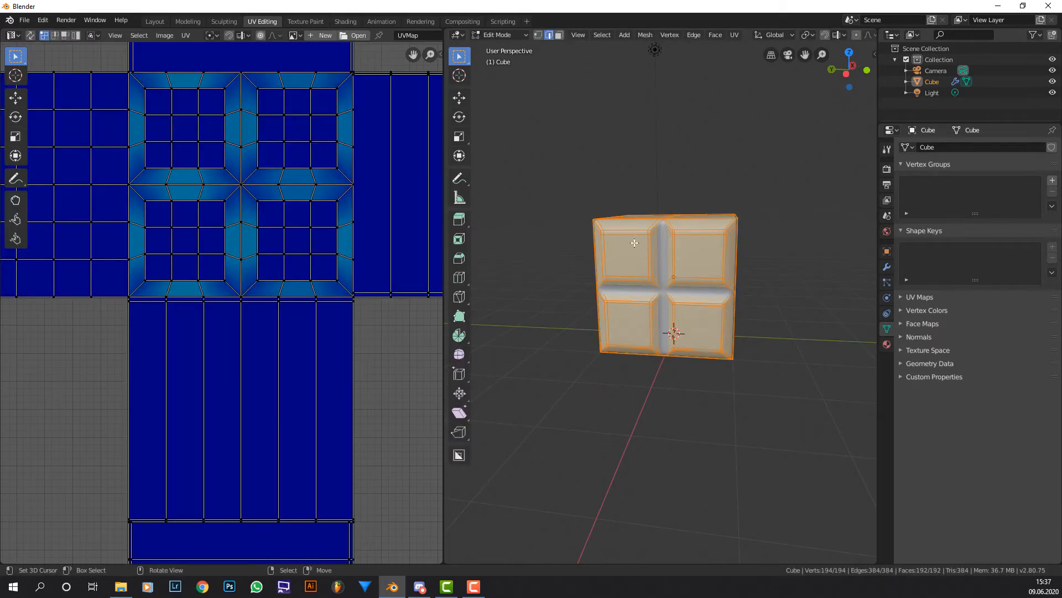
key(u)
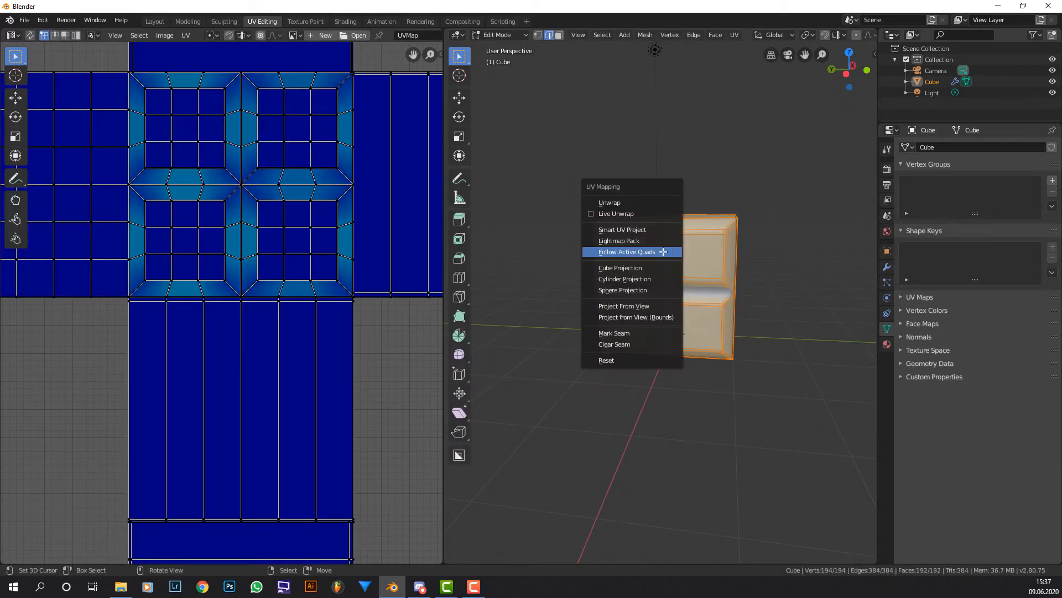
click(649, 207)
Examine the unwrapped UV layout against the cube's raised front panels and side faces
scroll(330, 198, down, 2)
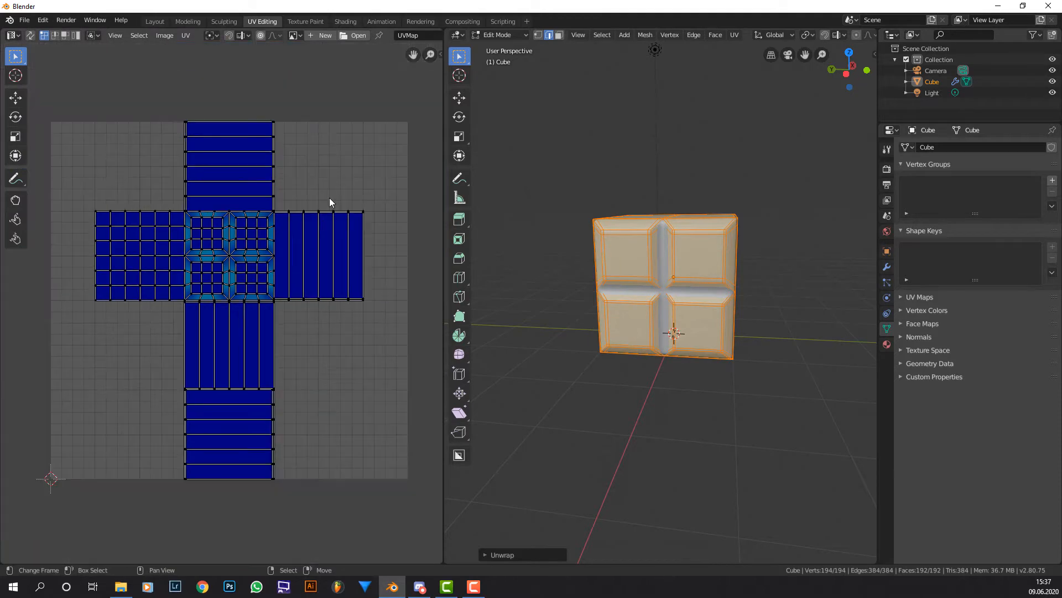
scroll(399, 214, up, 1)
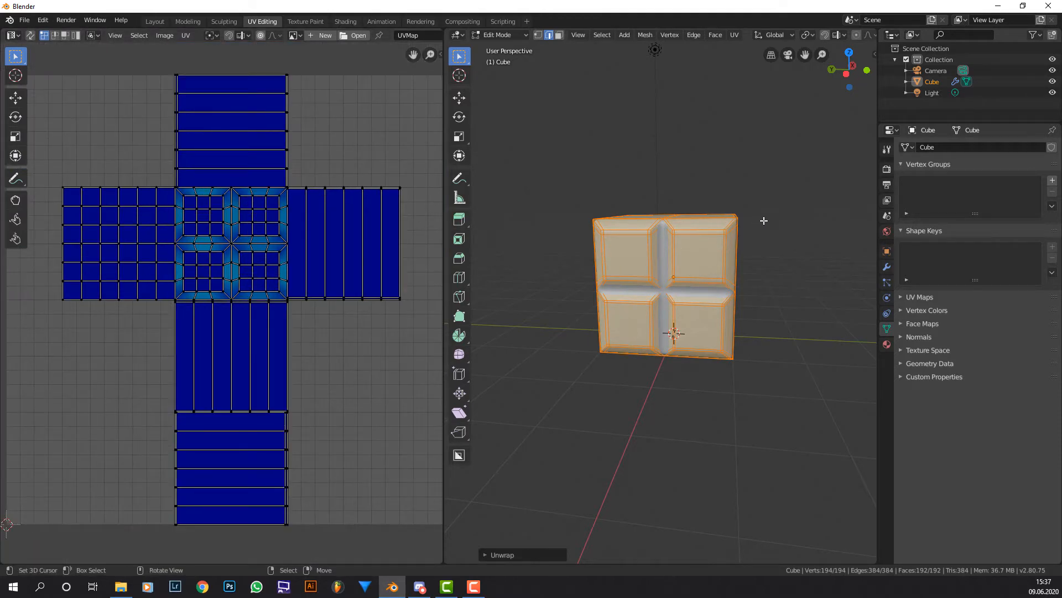
scroll(793, 256, up, 5)
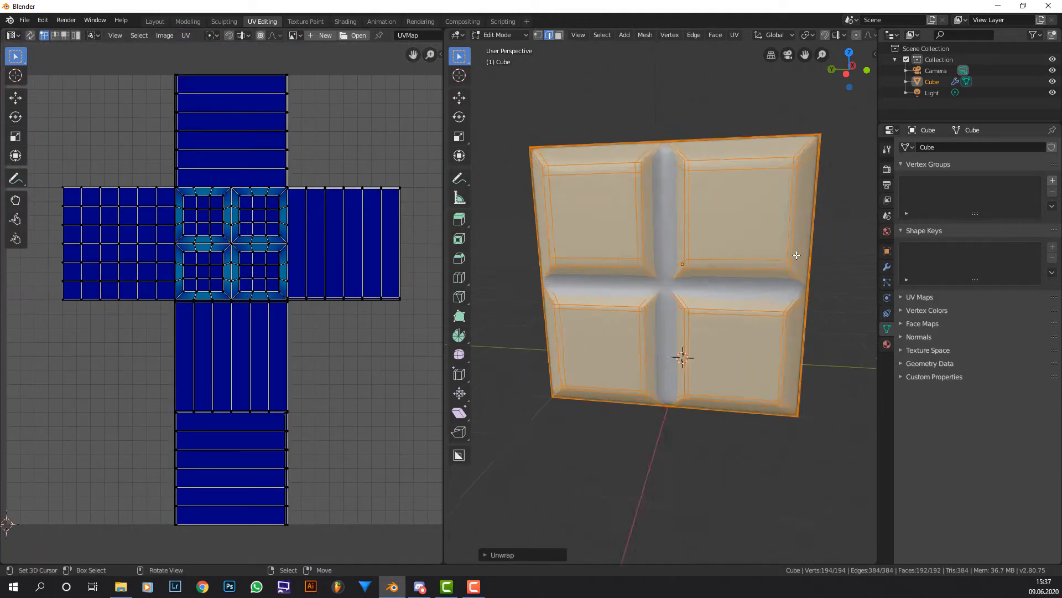
scroll(768, 209, down, 4)
middle_drag(724, 174, 773, 215)
scroll(747, 236, up, 3)
scroll(639, 235, down, 3)
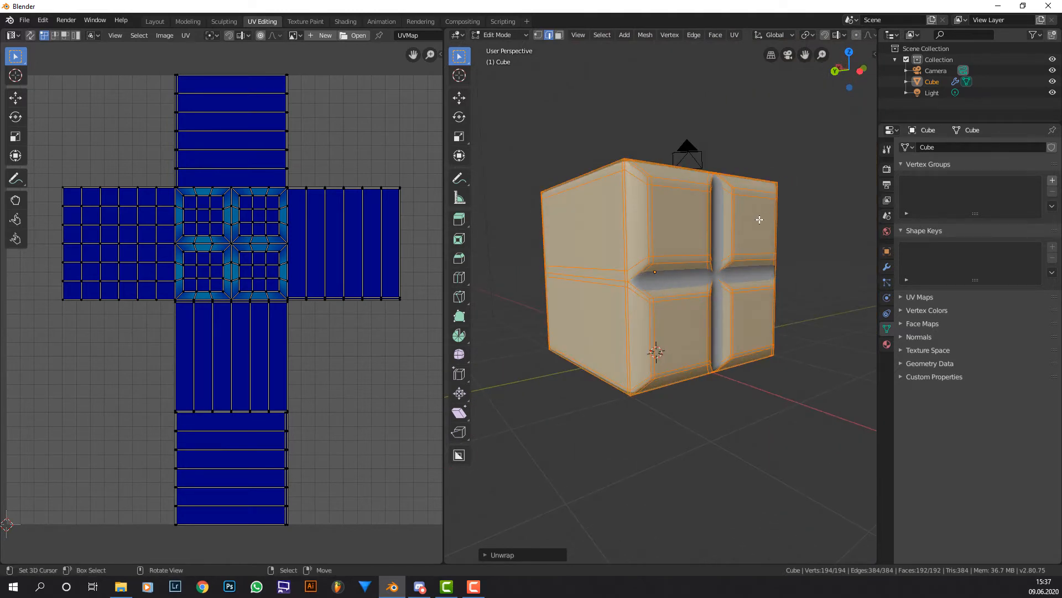
scroll(704, 233, up, 2)
scroll(712, 254, down, 2)
Leave Edit Mode, bring schach.png into the Shading workspace as an image texture and connect its Color to the Principled BSDF Base Color
key(Tab)
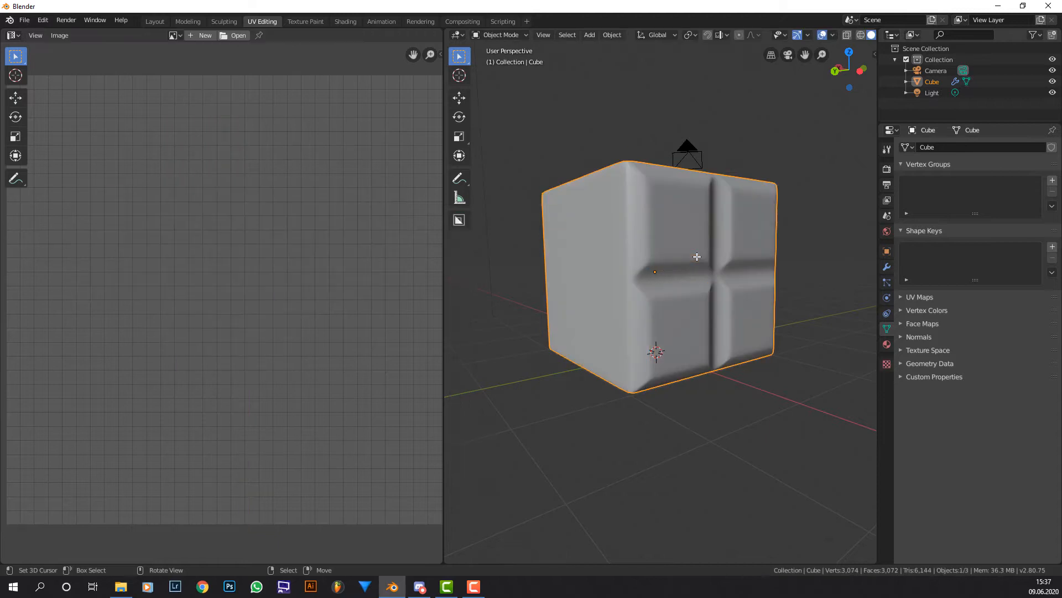
click(344, 25)
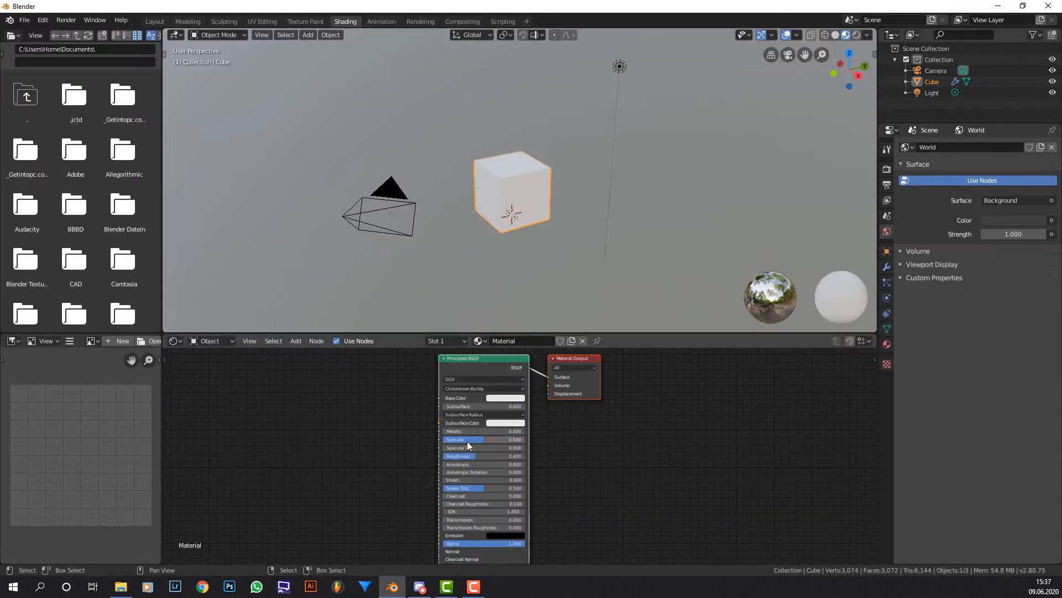
key(alt+Tab)
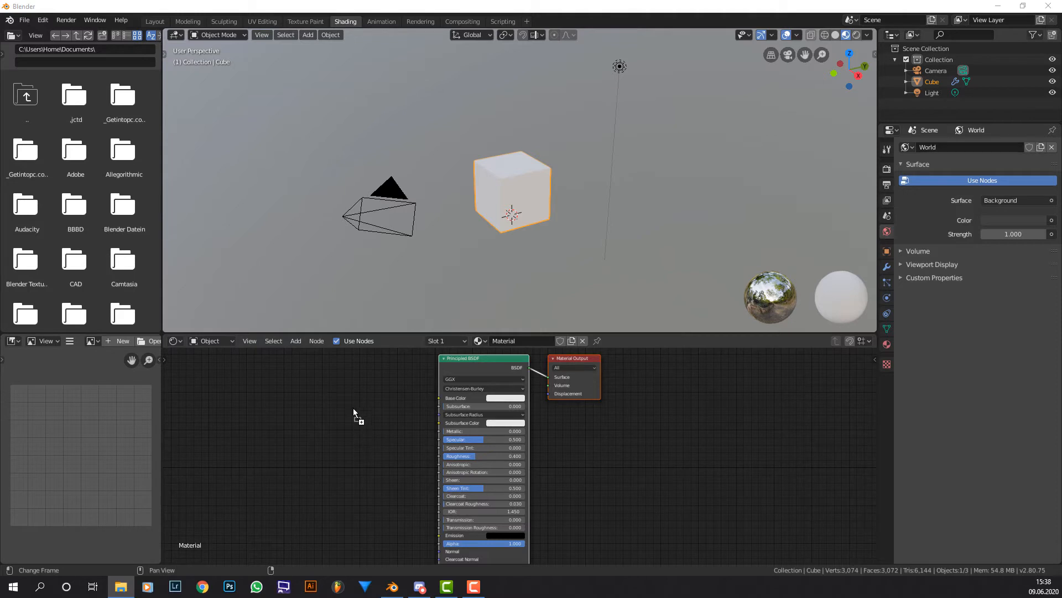
drag(354, 413, 358, 397)
scroll(356, 398, up, 2)
drag(361, 386, 410, 376)
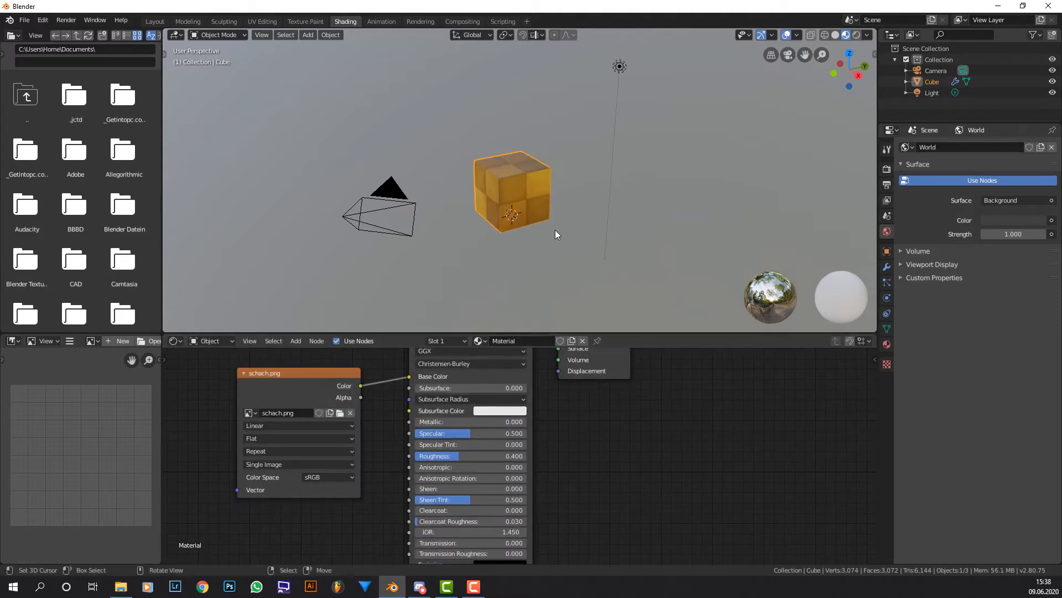
Reposition the schach.png node and add linked Texture Coordinate (UV) and Mapping nodes in front of it
scroll(555, 230, up, 5)
mouse_move(563, 201)
middle_down()
mouse_move(580, 182)
mouse_move(725, 199)
mouse_move(607, 200)
mouse_move(691, 210)
mouse_move(626, 212)
mouse_move(596, 198)
mouse_move(581, 213)
middle_up()
scroll(551, 255, up, 2)
scroll(552, 253, down, 3)
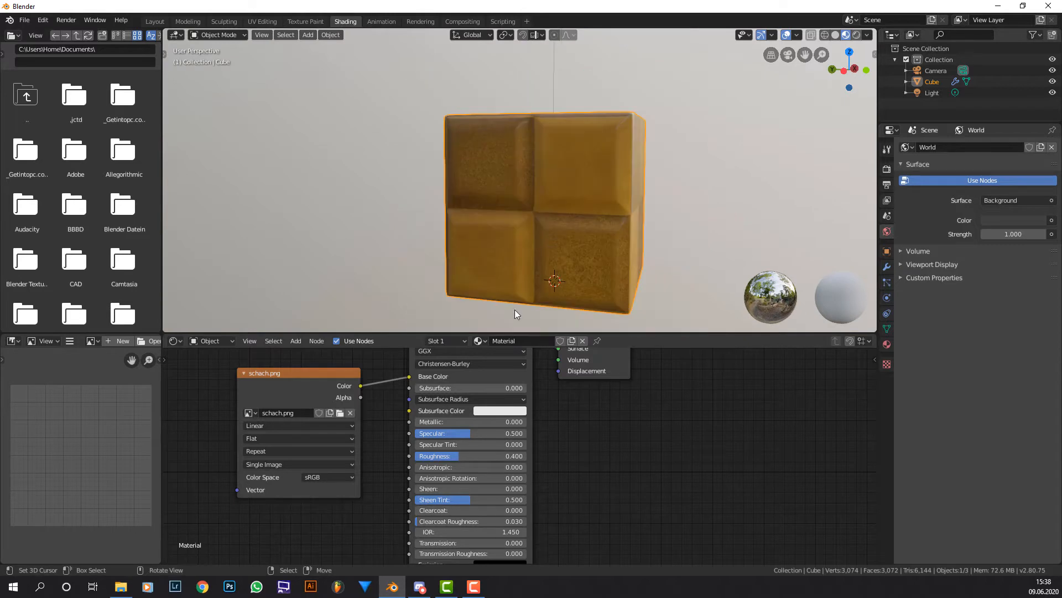
scroll(471, 404, down, 1)
middle_drag(472, 403, 614, 450)
drag(456, 418, 435, 406)
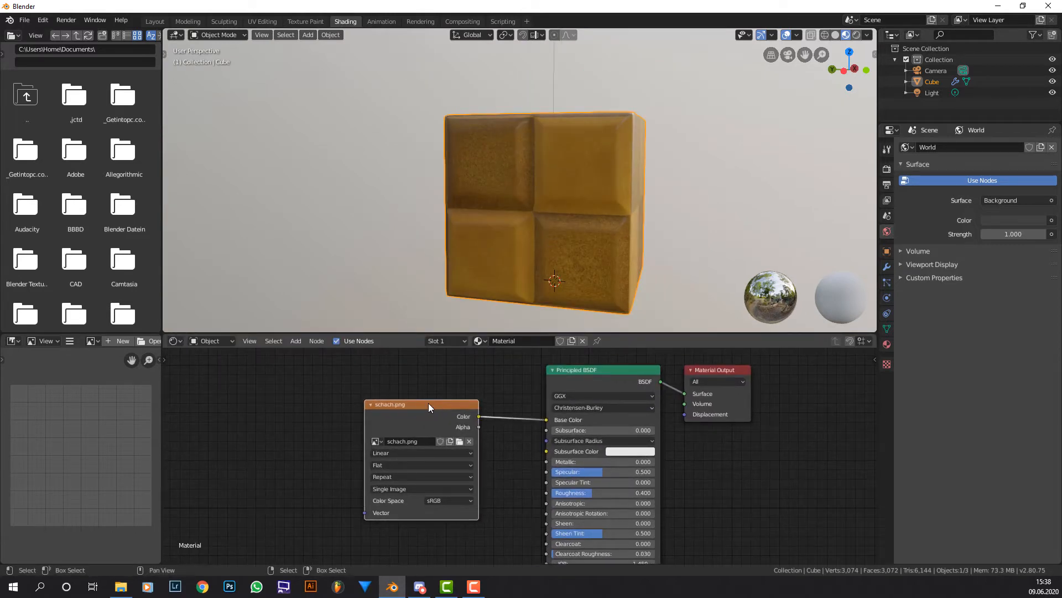
key(ctrl+t)
middle_drag(341, 414, 400, 402)
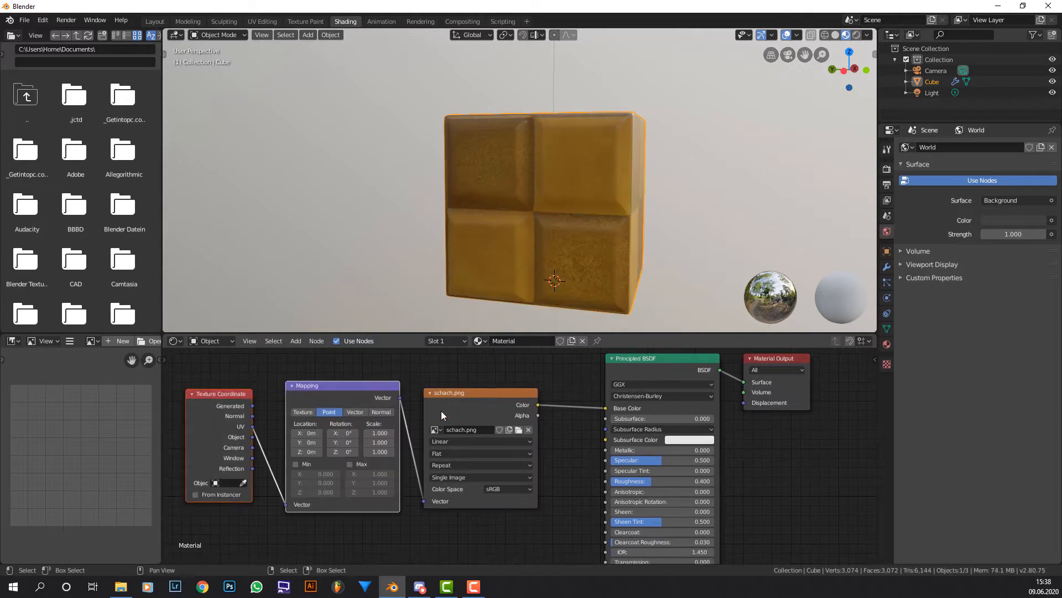
Set the Mapping node's Scale to 4 on X, Y and Z and check the tiling around the cube
drag(380, 433, 381, 451)
text(4)
key(Return)
middle_drag(557, 237, 665, 206)
scroll(665, 206, up, 8)
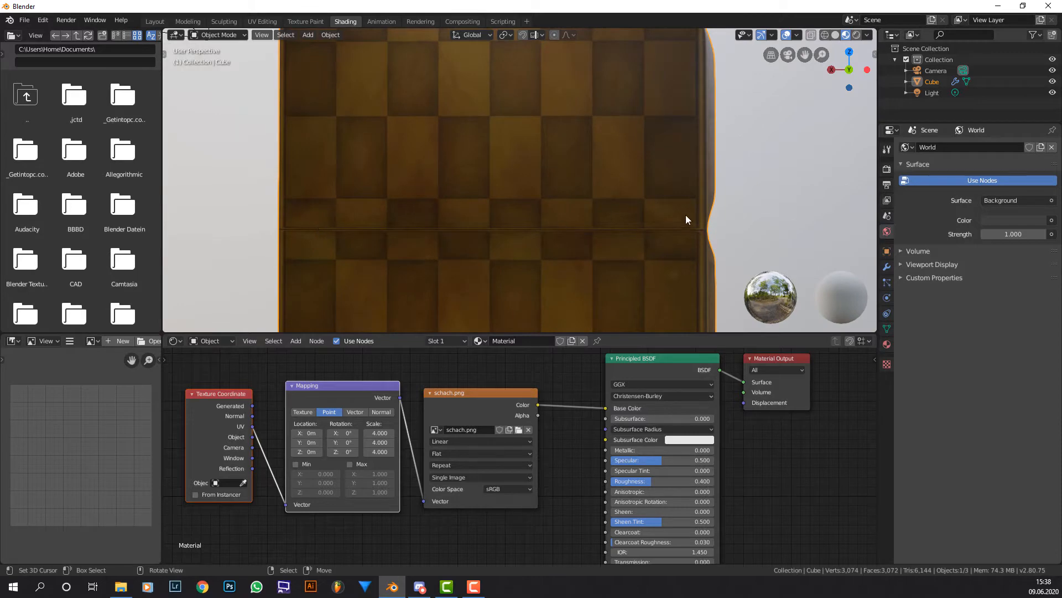
middle_drag(686, 219, 518, 129)
scroll(749, 205, down, 3)
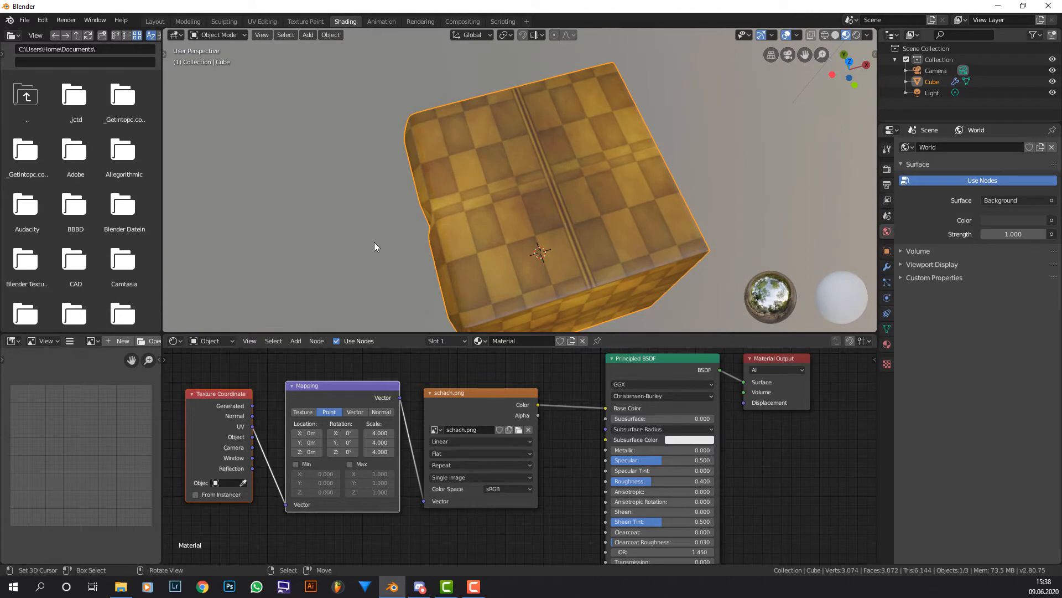
middle_drag(374, 243, 532, 239)
Put the cube in Edit Mode, return to the UV Editing workspace and set the viewport shading to LookDev
key(Tab)
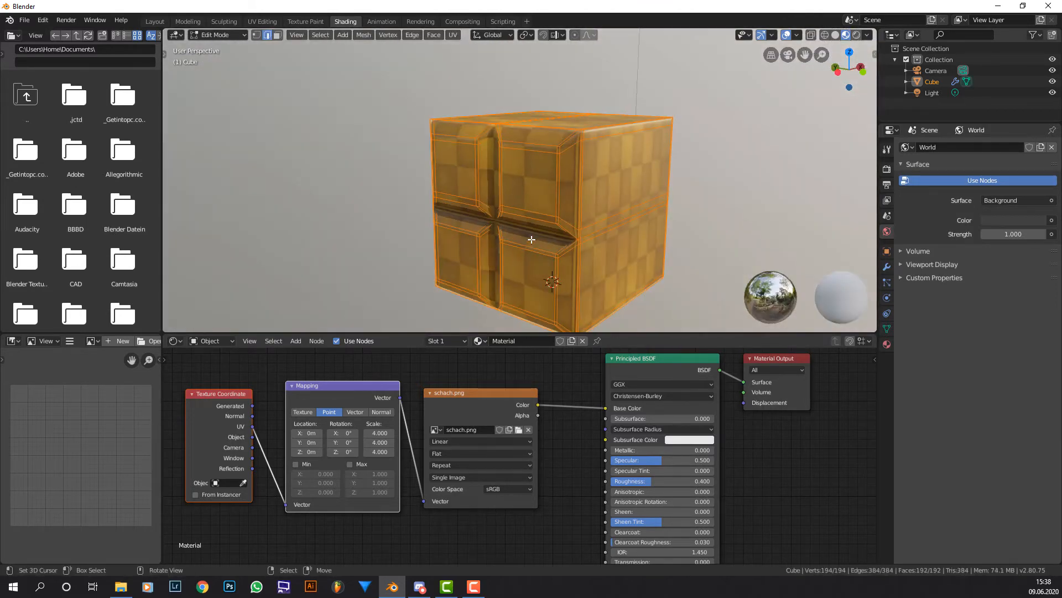
key(u)
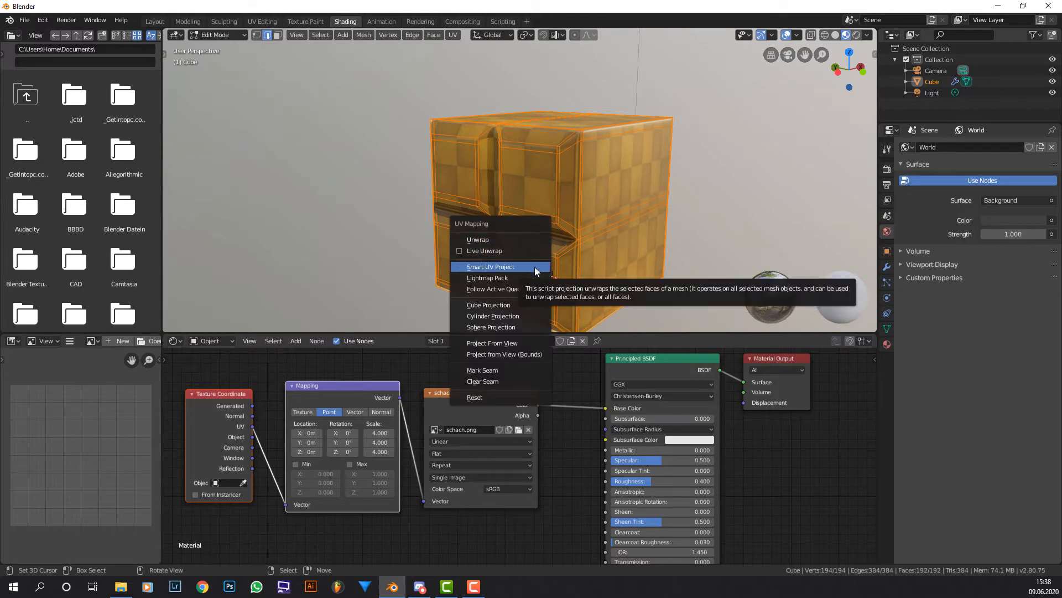
click(265, 21)
scroll(658, 252, down, 4)
middle_drag(659, 254, 613, 289)
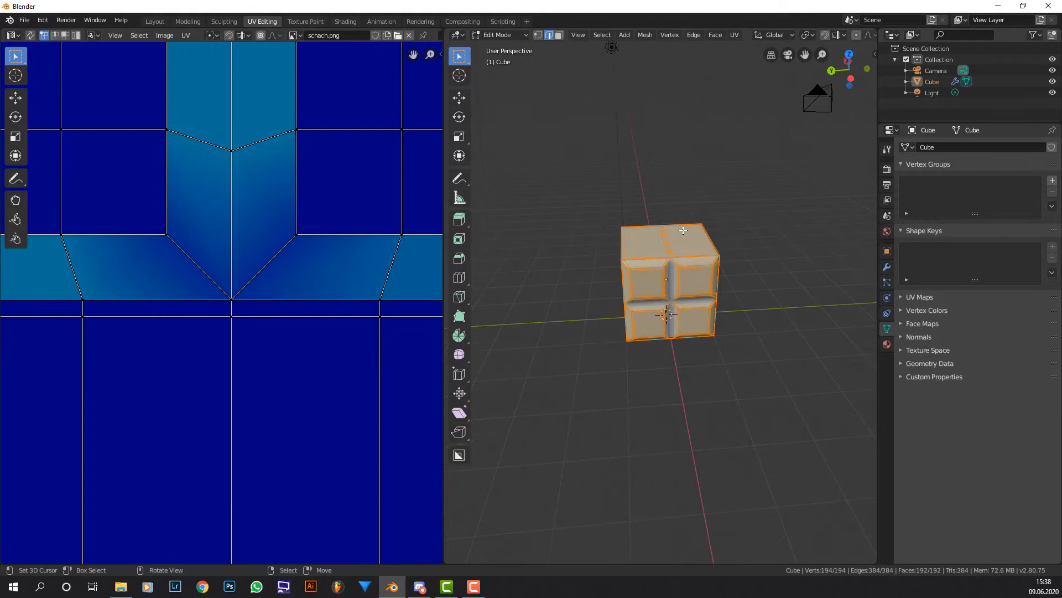
scroll(844, 38, down, 4)
scroll(842, 39, down, 3)
click(846, 35)
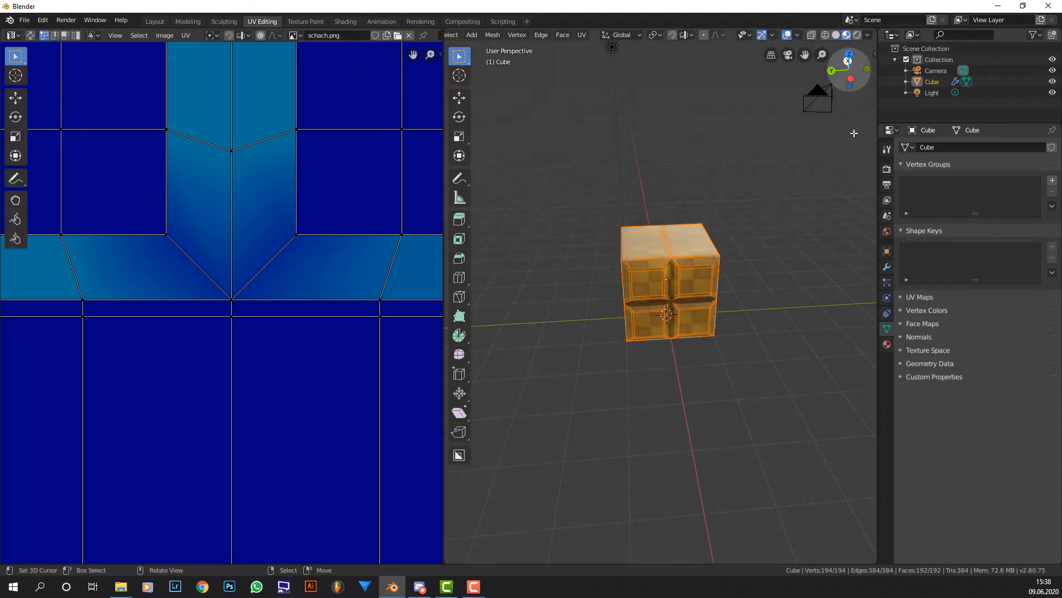
Hide the 3D viewport overlays so the checker texture on the cube shows without selection edges
scroll(735, 244, up, 7)
middle_drag(735, 244, 719, 239)
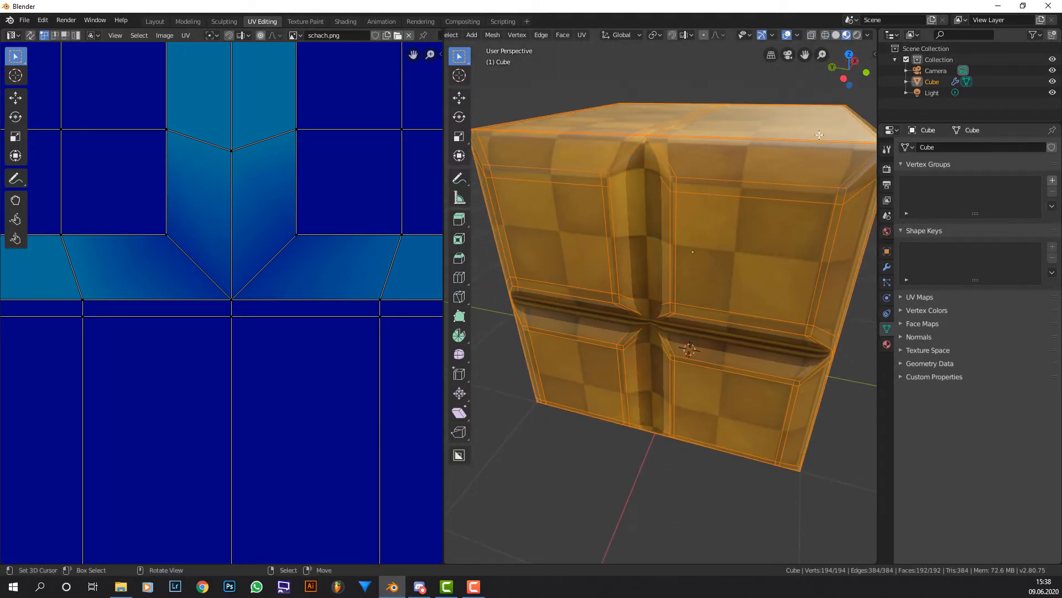
click(787, 35)
scroll(772, 198, down, 4)
middle_drag(773, 198, 737, 172)
scroll(328, 274, down, 6)
scroll(313, 252, up, 2)
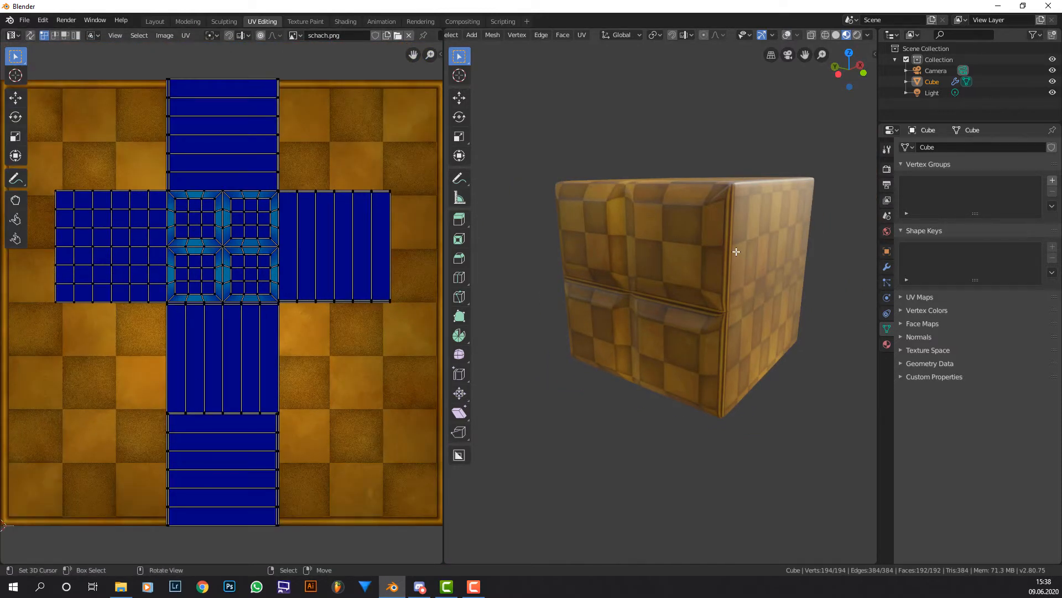
Unwrap the cube with Smart UV Project at Angle Limit 66, Island Margin 0 and Area Weight 0
key(u)
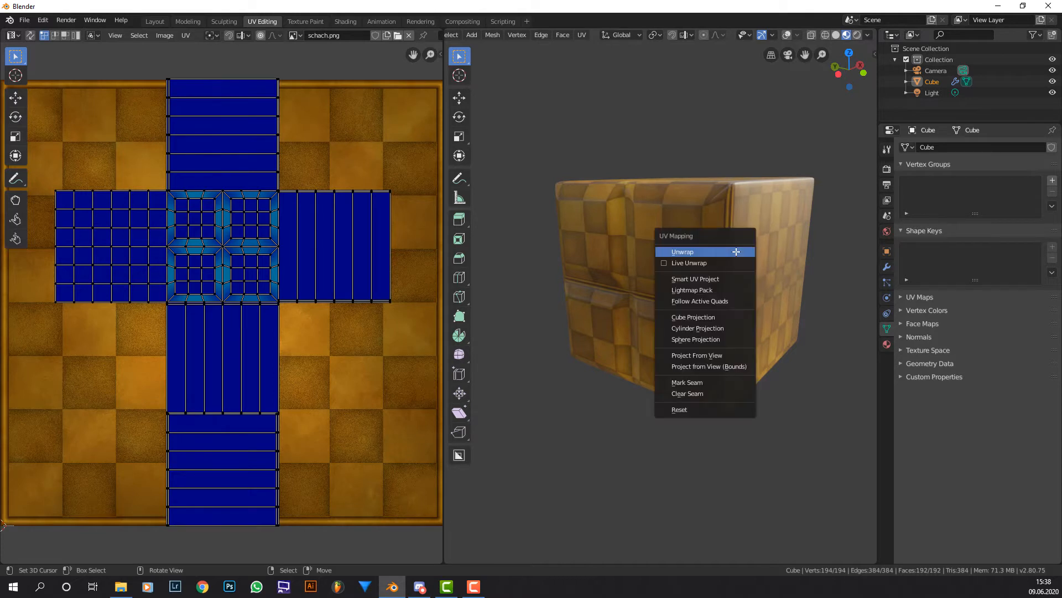
click(726, 280)
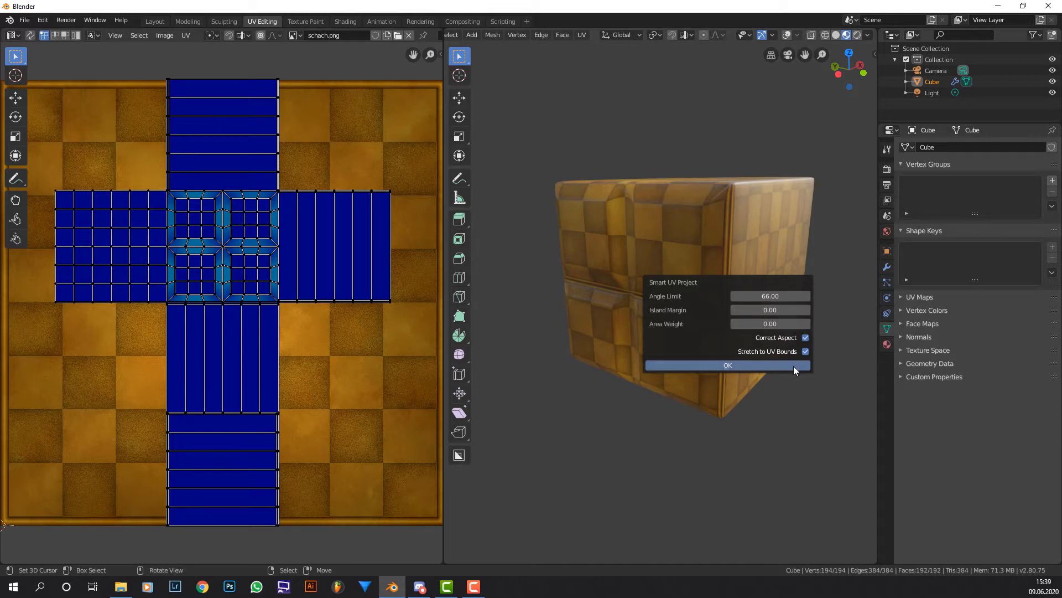
click(728, 365)
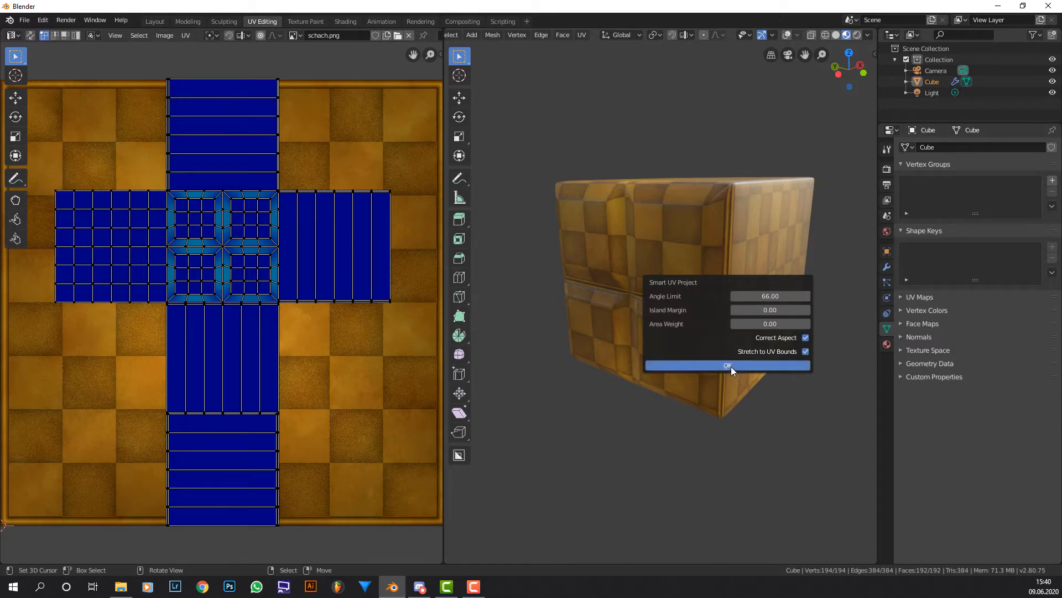
Examine the new UV islands for stretching and the checker pattern on the cube's panels and top
scroll(337, 279, down, 3)
scroll(333, 284, up, 6)
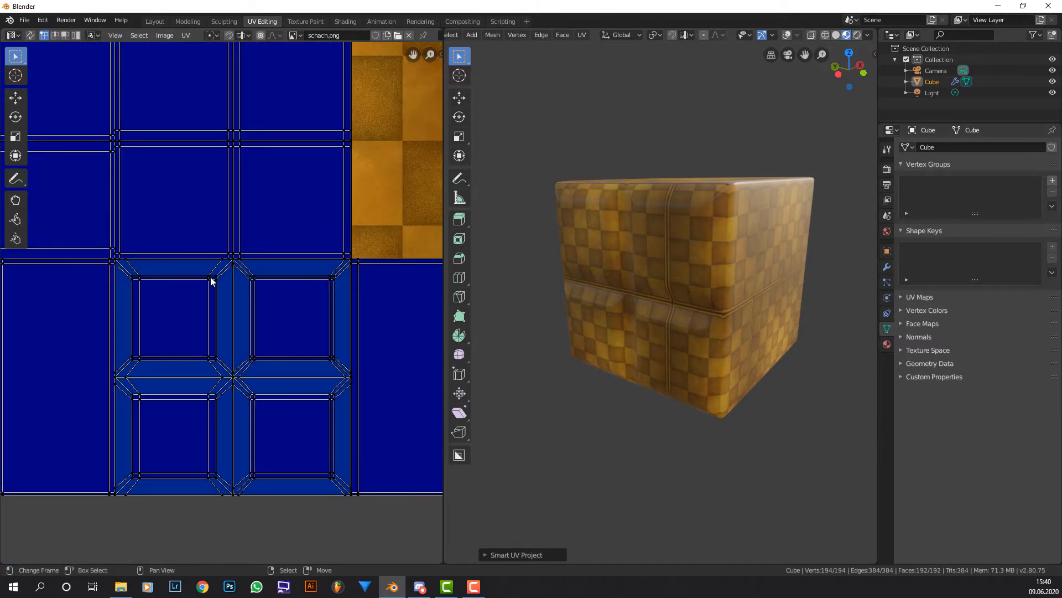
scroll(174, 273, up, 3)
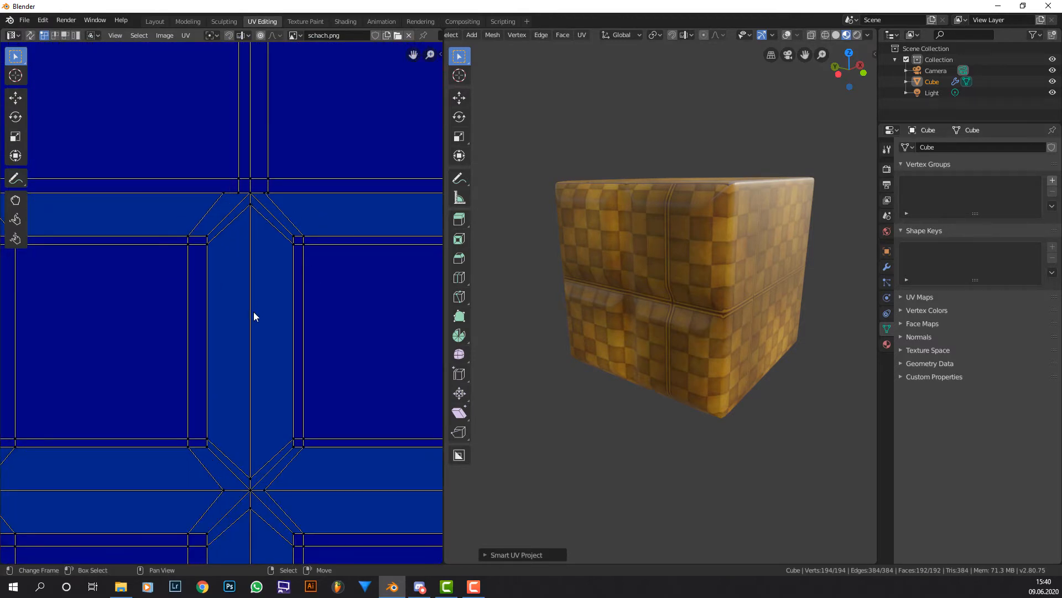
scroll(222, 249, down, 5)
scroll(236, 249, up, 4)
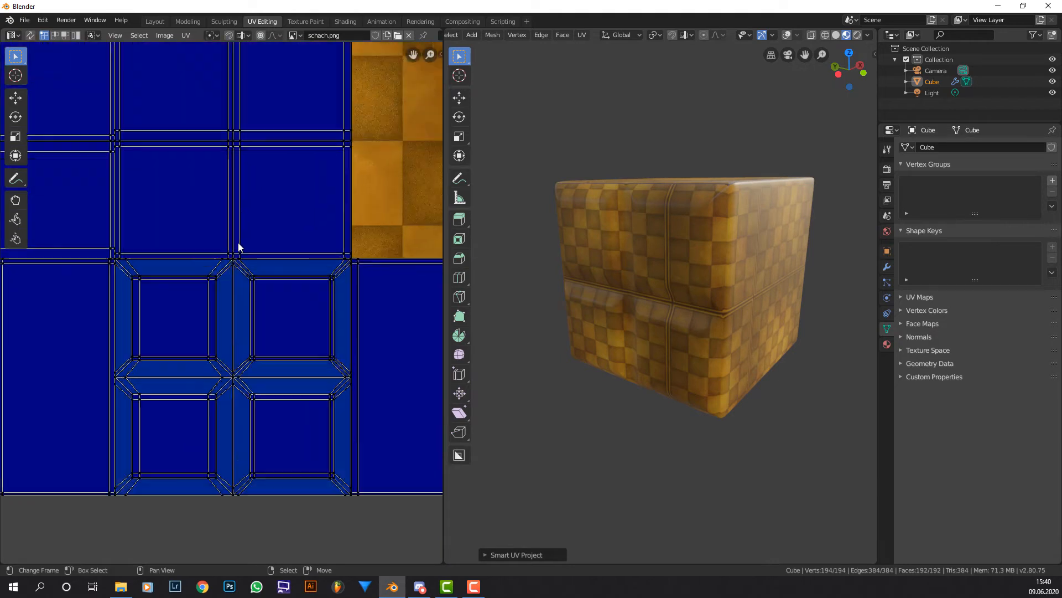
middle_drag(689, 182, 730, 218)
scroll(744, 197, up, 2)
scroll(730, 218, down, 1)
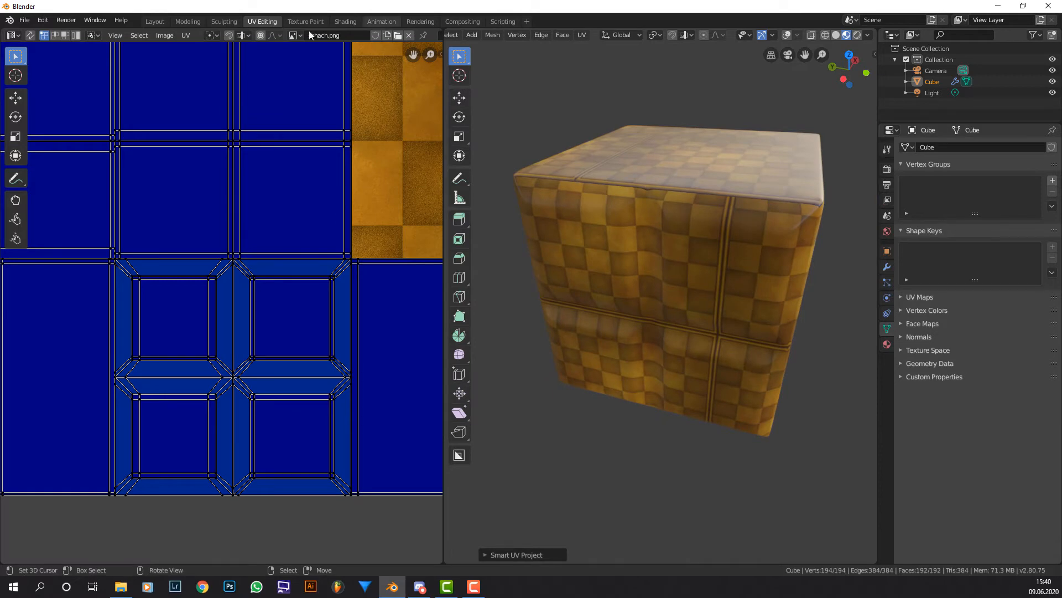
In the Shading workspace, set the Mapping node's Scale to 1.000 on X, Y and Z
click(338, 21)
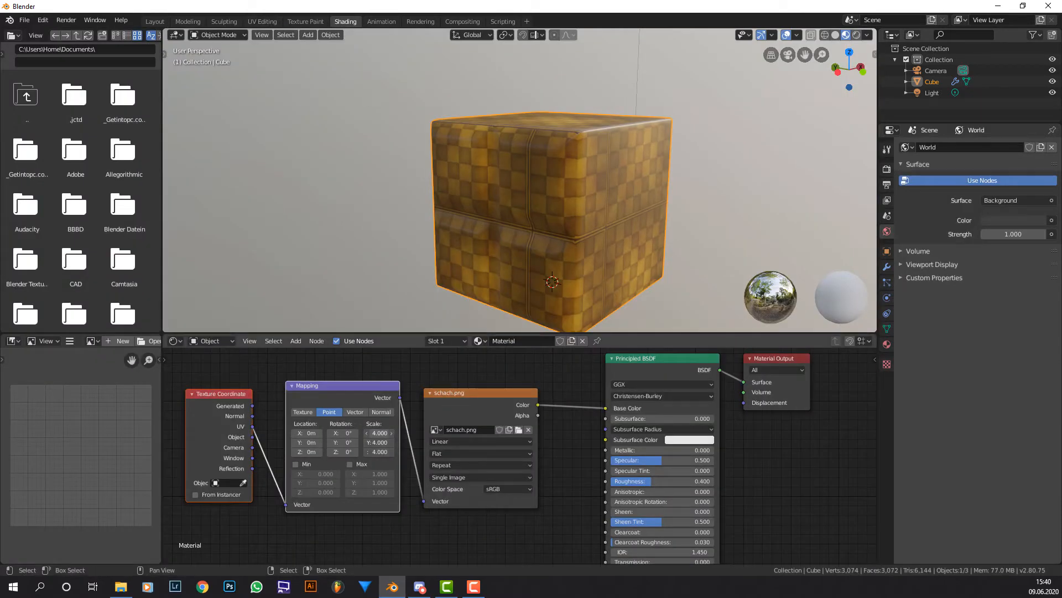
drag(379, 433, 374, 432)
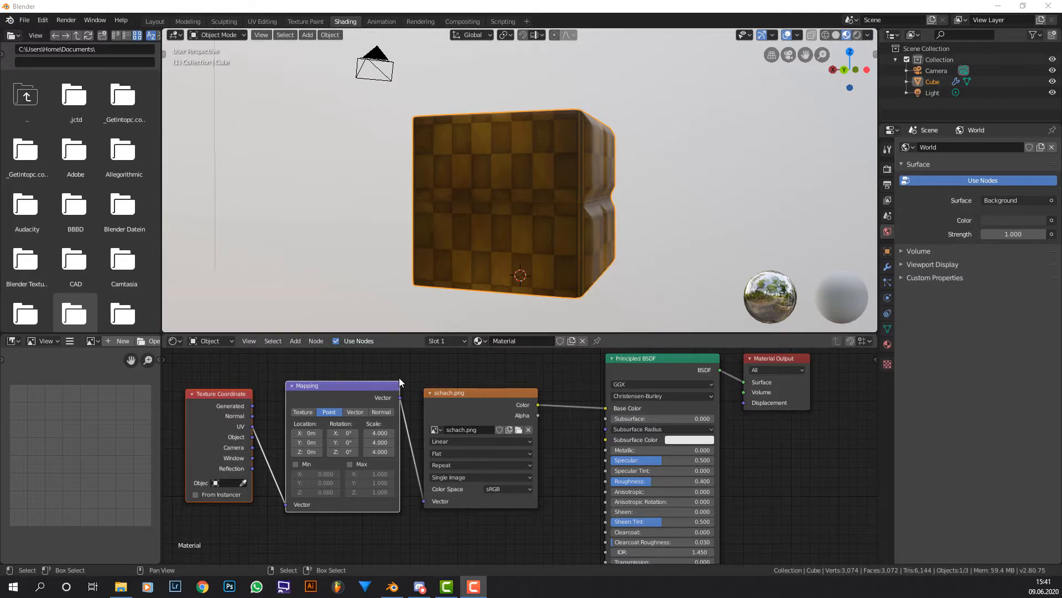
middle_drag(451, 305, 474, 218)
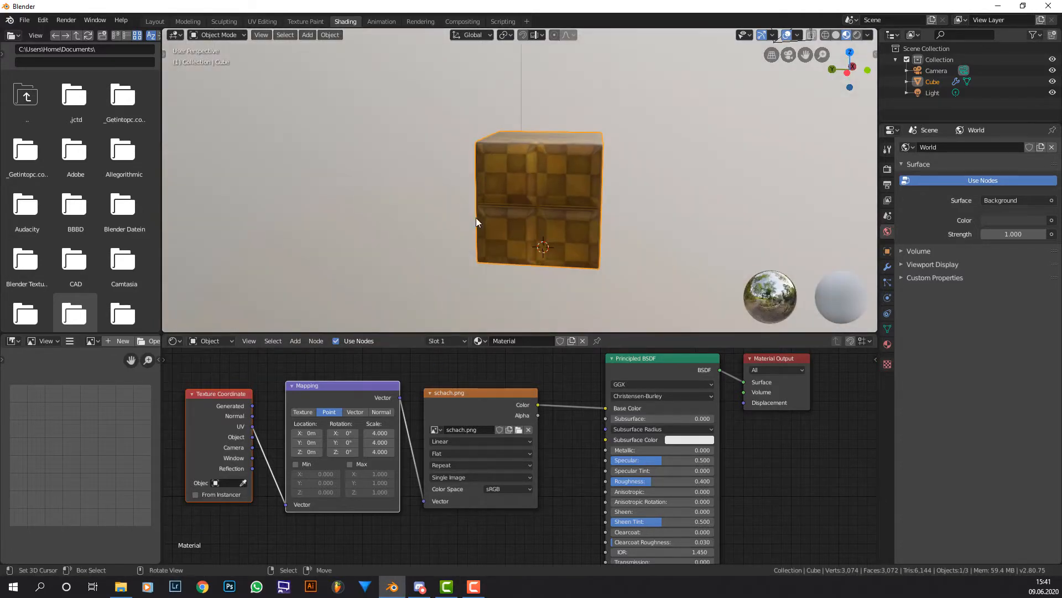
drag(387, 433, 386, 452)
text(1)
key(Return)
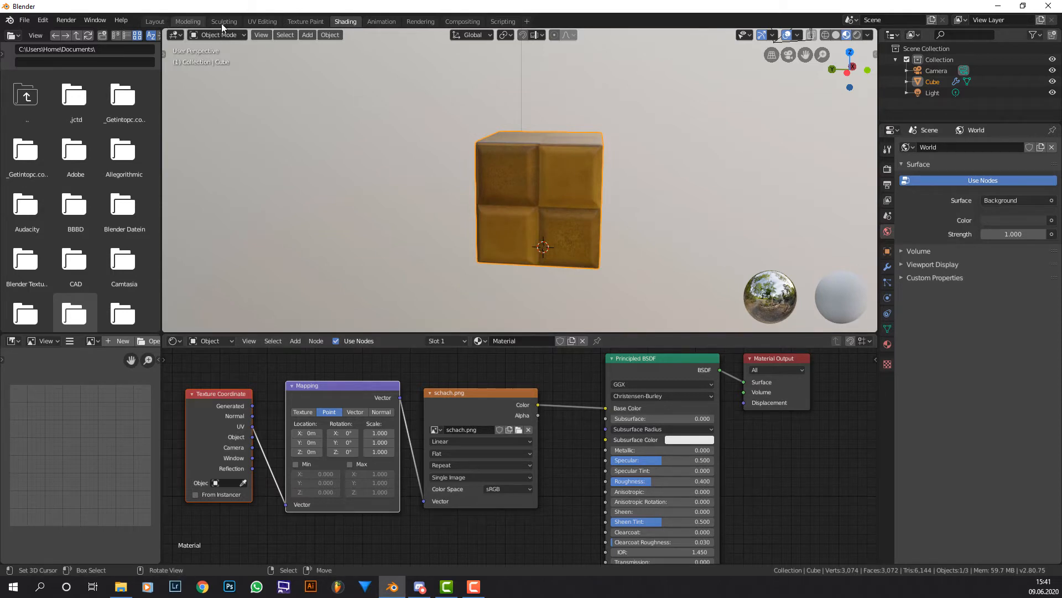
Return to the UV Editing workspace and set the 3D viewport shading to LookDev
click(266, 21)
scroll(604, 150, down, 3)
middle_drag(628, 155, 585, 169)
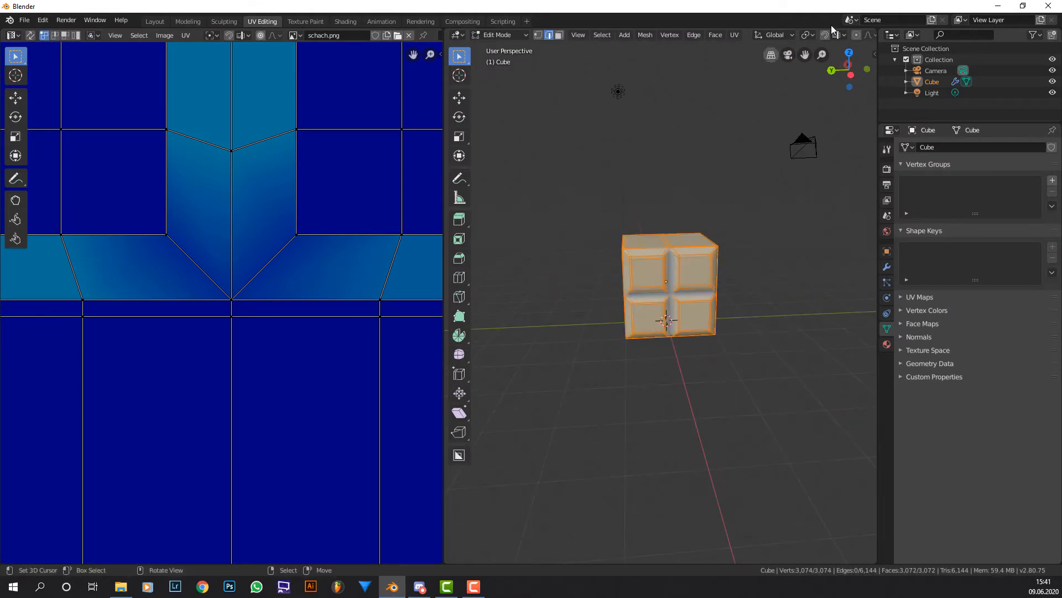
scroll(832, 38, down, 7)
click(846, 35)
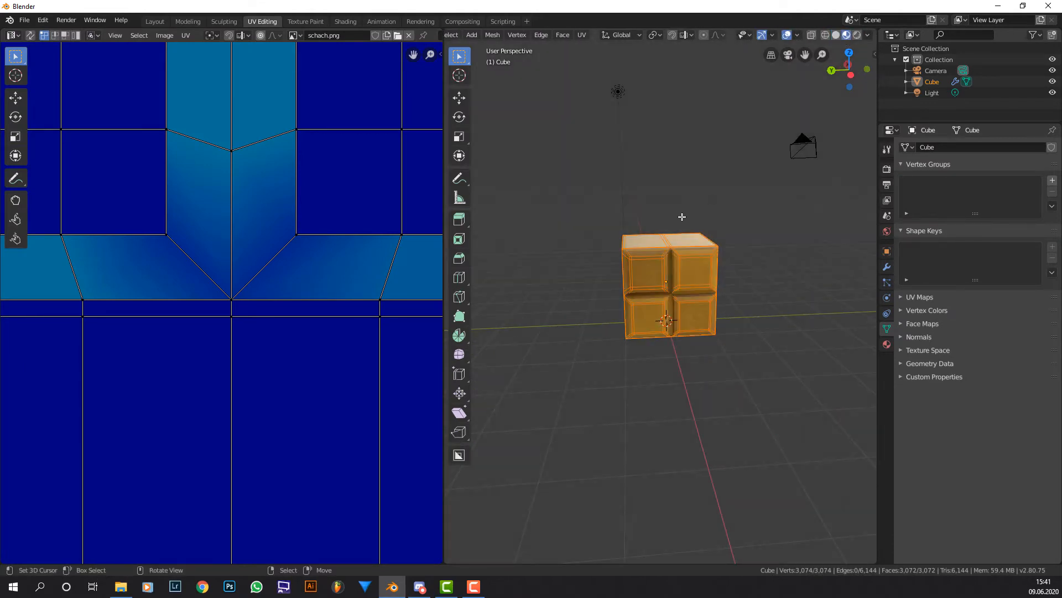
Unwrap the whole cube again with Smart UV Project using the dialog's existing settings
scroll(686, 227, up, 6)
key(u)
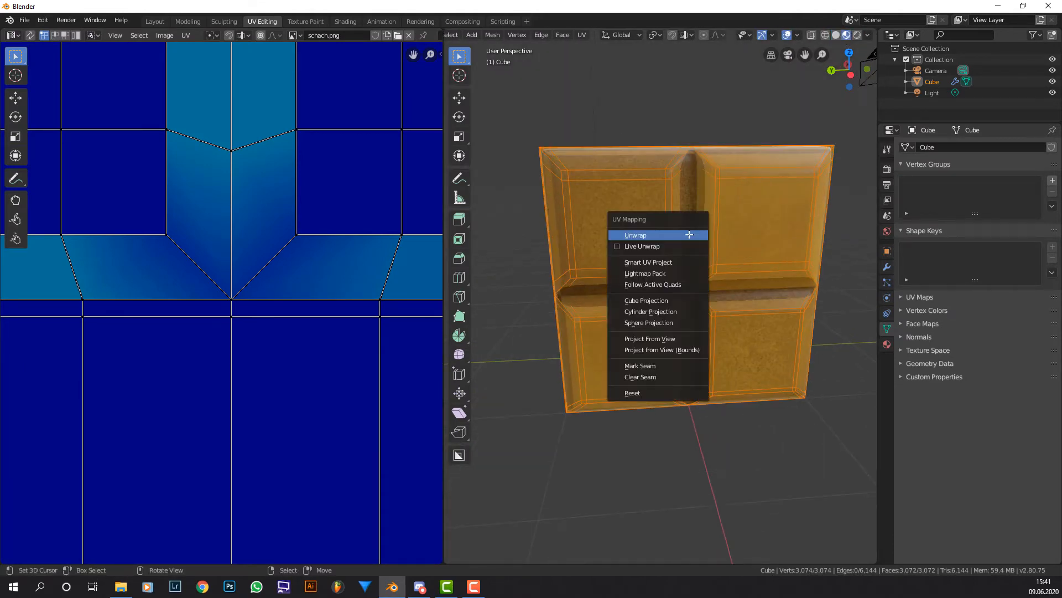
click(680, 261)
click(698, 343)
scroll(722, 231, down, 4)
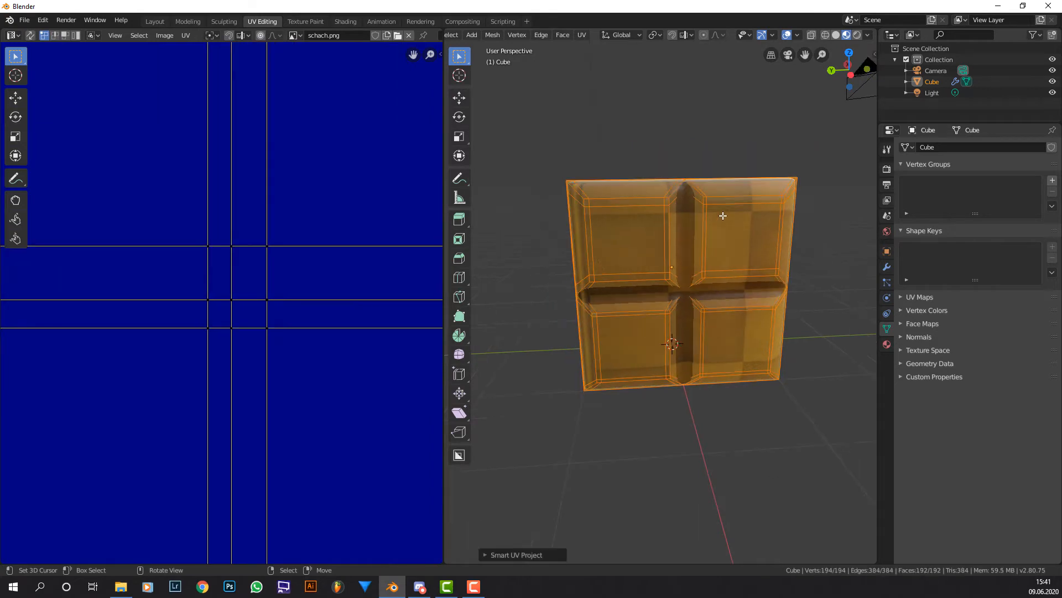
Examine the Smart UV islands over the checker image, and inspect the textured cube's front and corner in Object Mode
scroll(395, 217, down, 2)
scroll(339, 224, down, 5)
scroll(356, 227, up, 4)
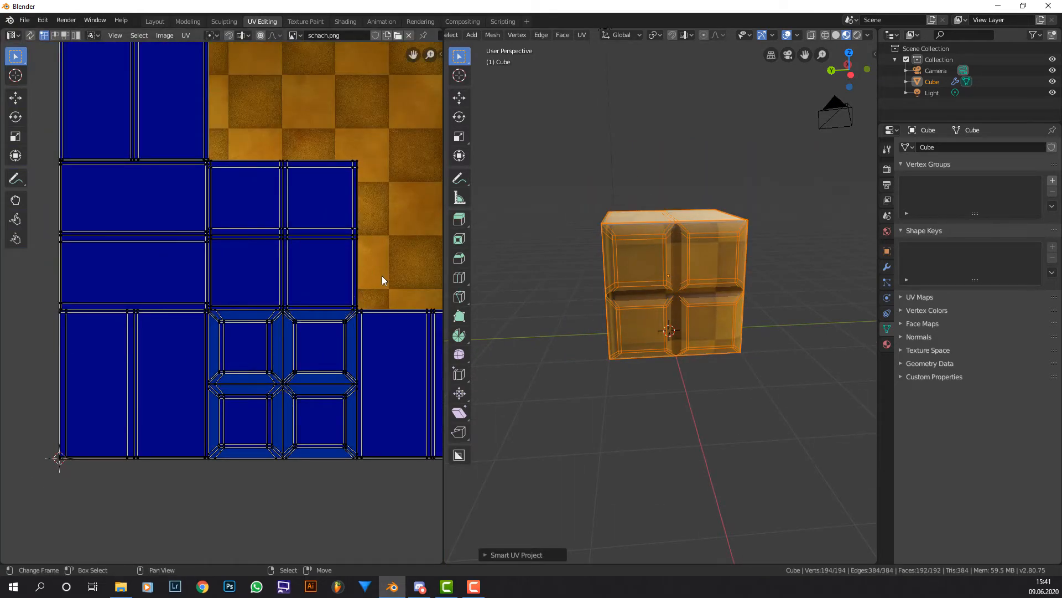
middle_drag(693, 198, 672, 194)
scroll(356, 310, up, 3)
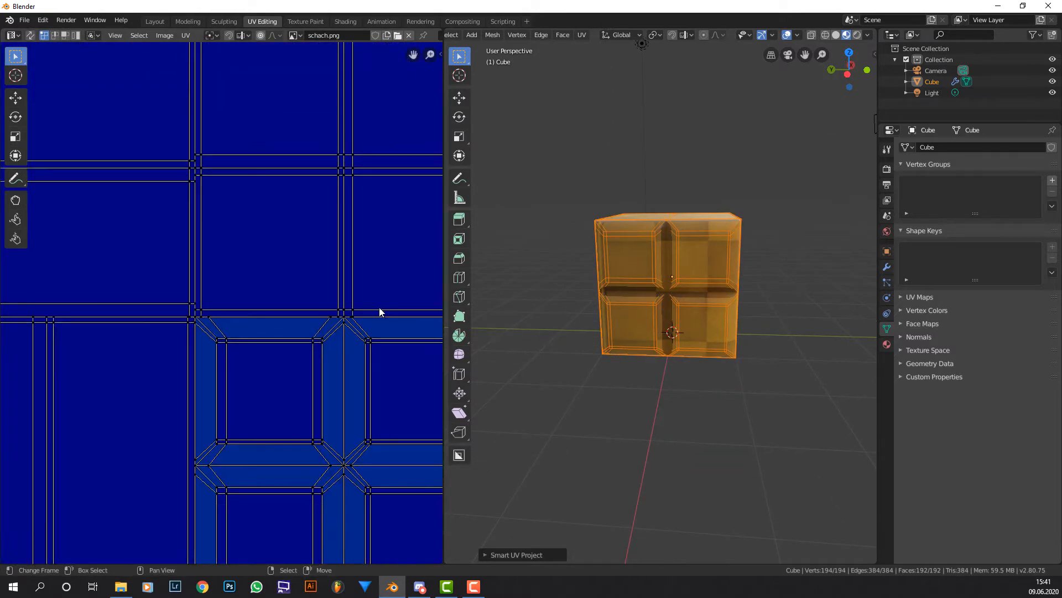
scroll(361, 227, down, 4)
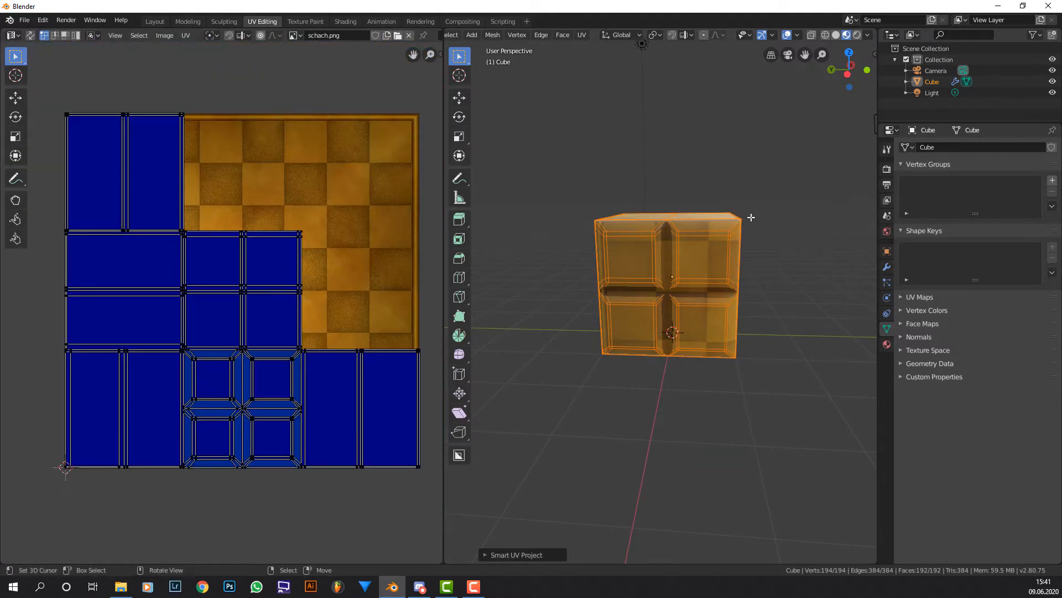
key(Tab)
scroll(750, 214, up, 3)
scroll(756, 210, down, 2)
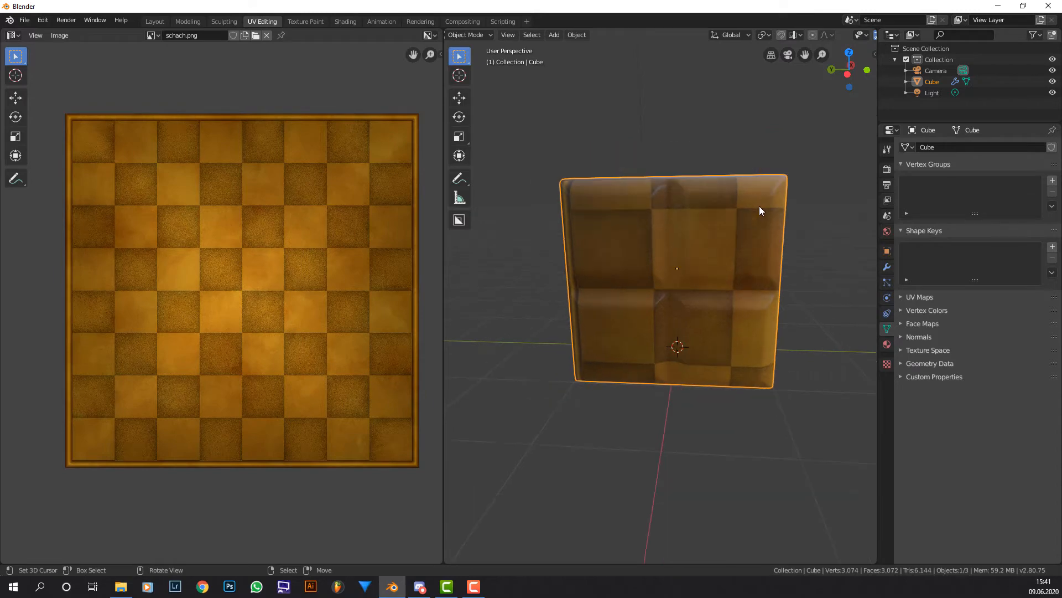
middle_drag(759, 210, 703, 170)
scroll(685, 241, up, 5)
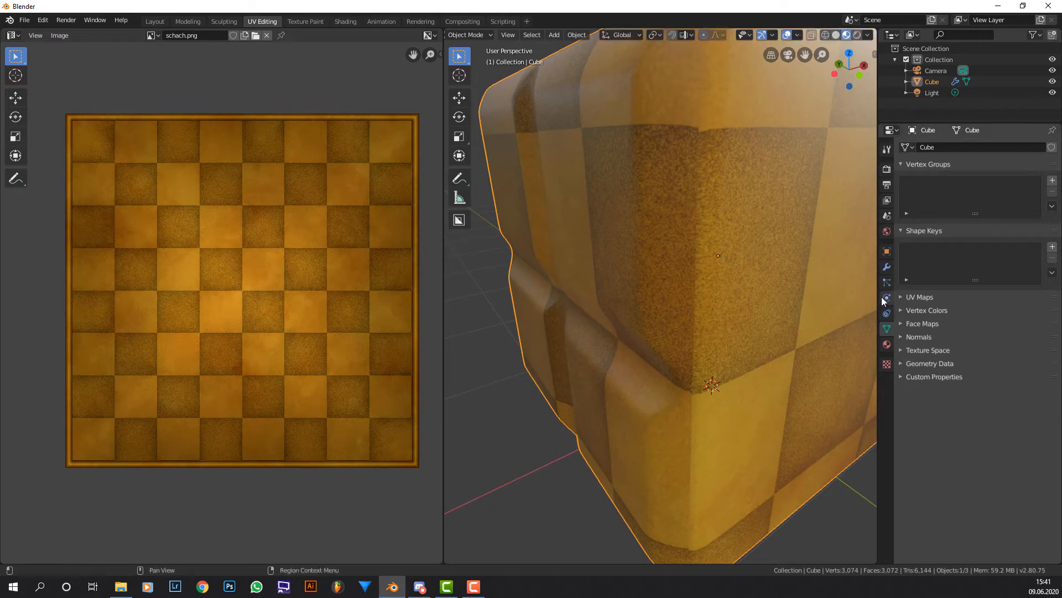
Toggle the Subdivision modifier's viewport display off and on to compare the texture along the cube's edges
click(887, 267)
click(976, 163)
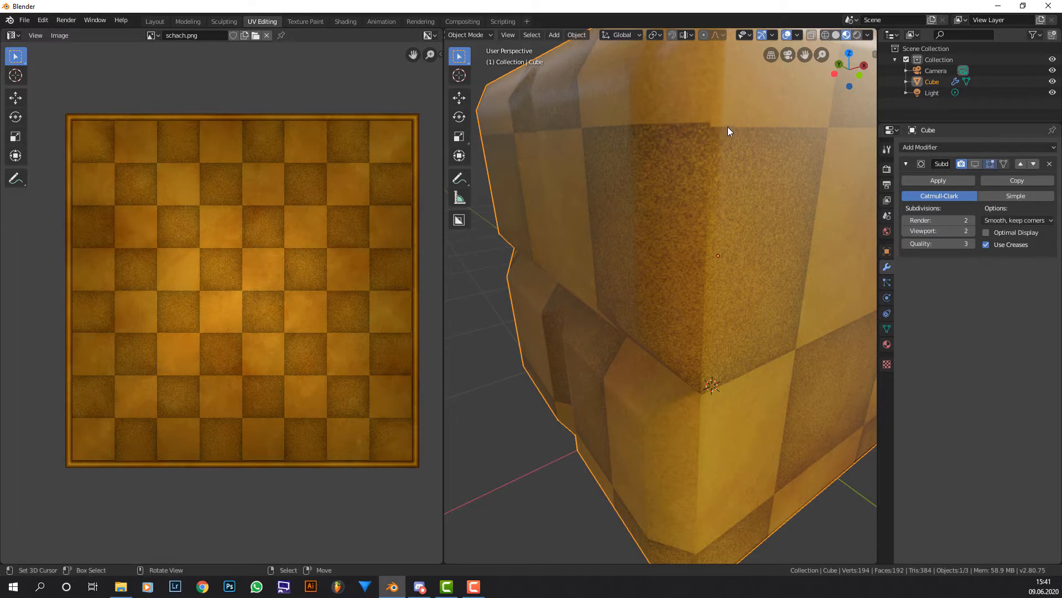
middle_drag(728, 127, 752, 135)
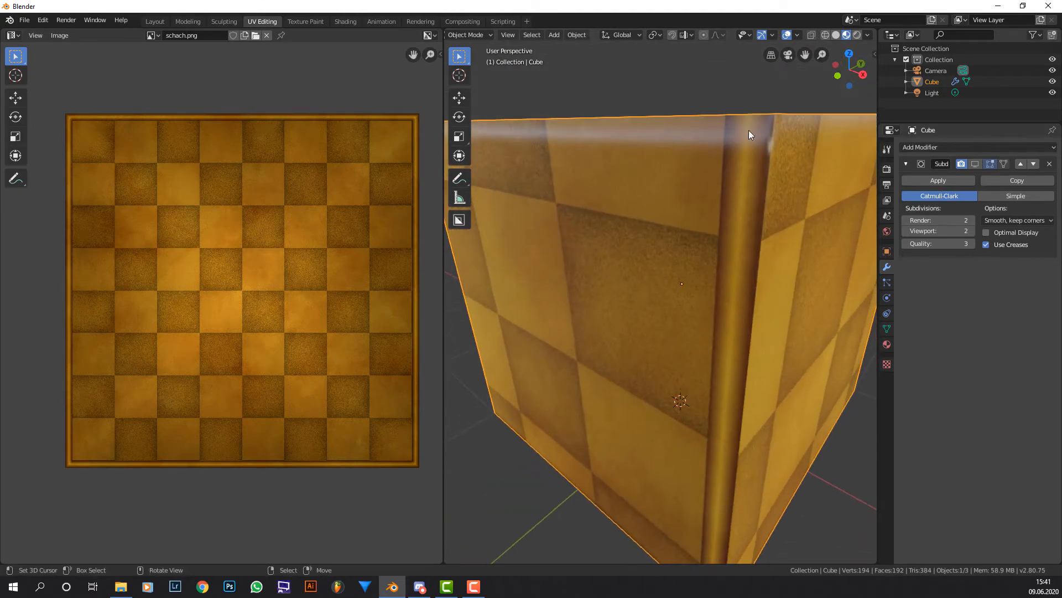
click(975, 164)
click(975, 164)
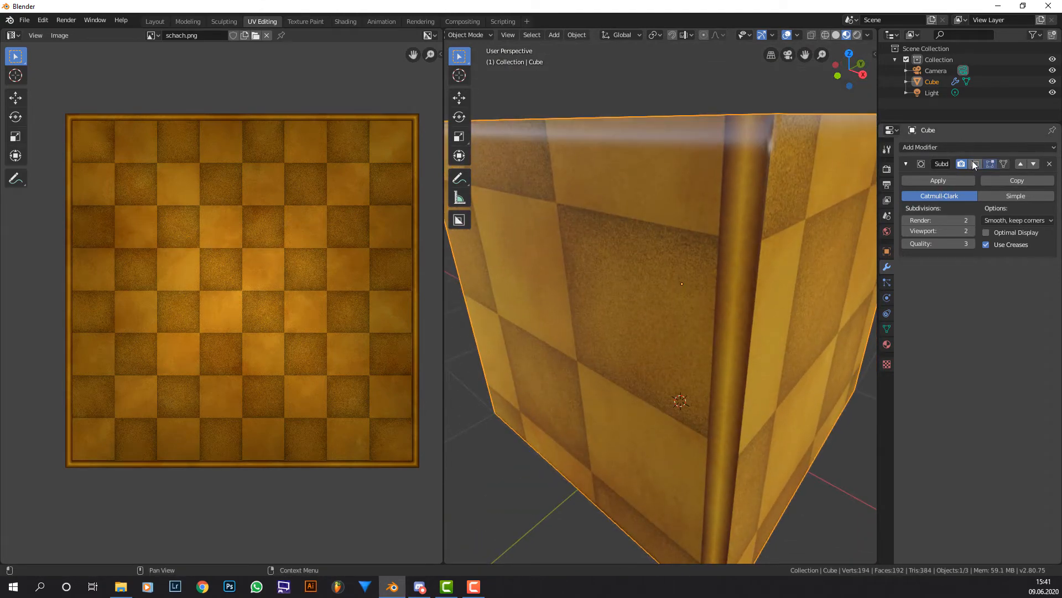
click(975, 164)
Put the cube back in Edit Mode and turn on UV sync selection in the UV editor
middle_drag(841, 166, 691, 216)
scroll(758, 214, up, 1)
scroll(774, 216, up, 1)
mouse_move(705, 200)
middle_down()
mouse_move(749, 184)
mouse_move(782, 189)
mouse_move(696, 188)
middle_up()
key(Tab)
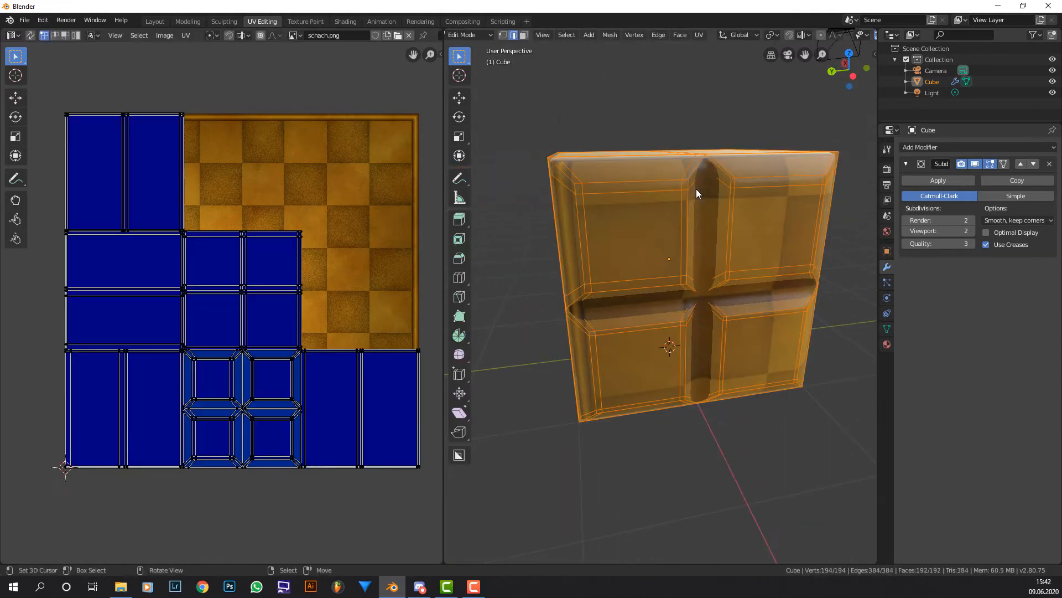
key(u)
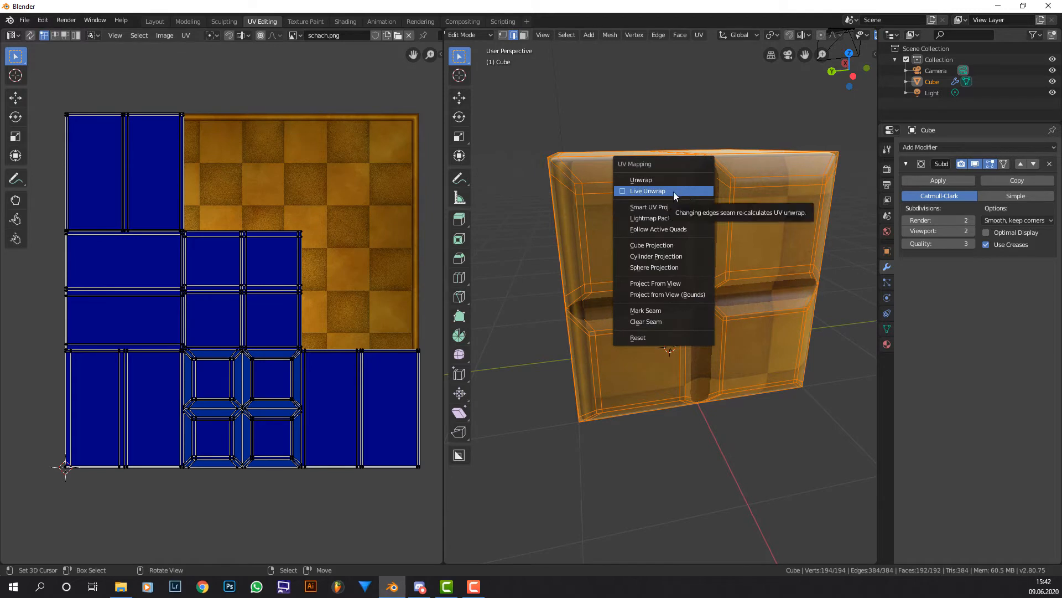
click(31, 36)
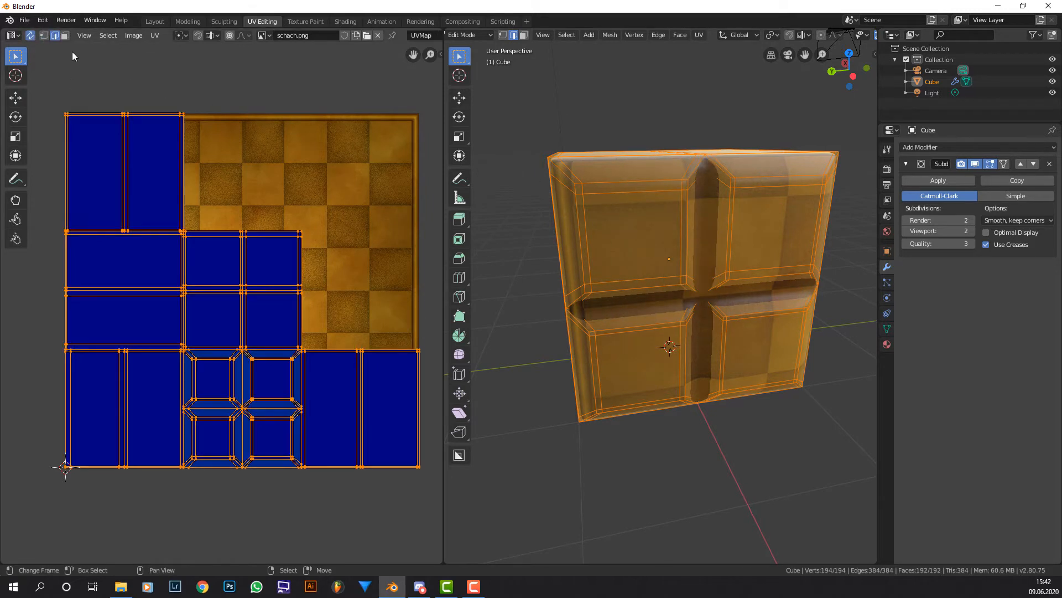
click(32, 37)
click(33, 37)
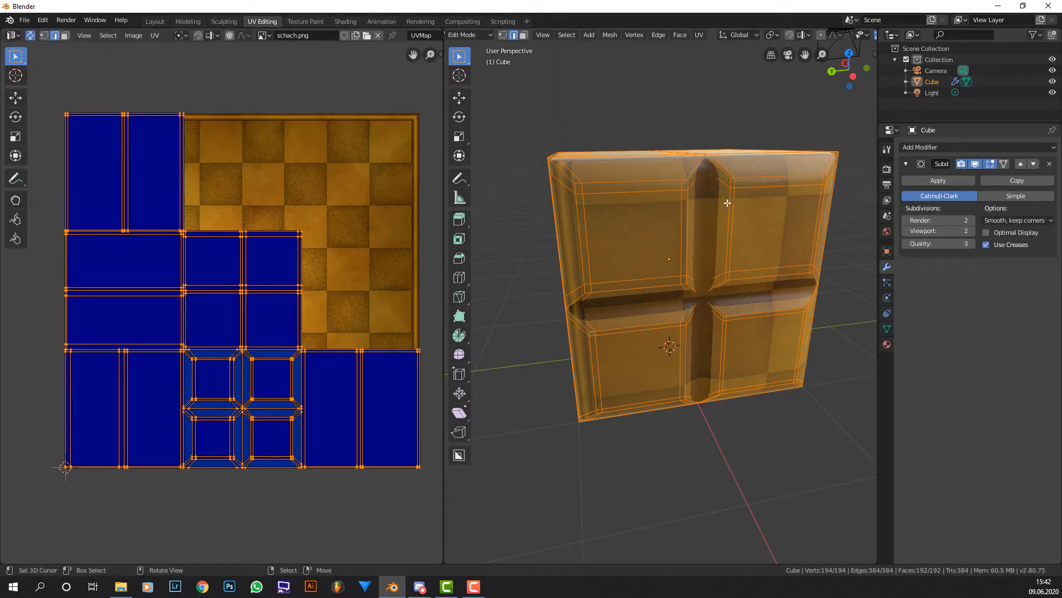
Unwrap the selected faces with Lightmap Pack using Share Tex Space, Image Size 512, Pack Quality 12 and Margin 0.10
key(u)
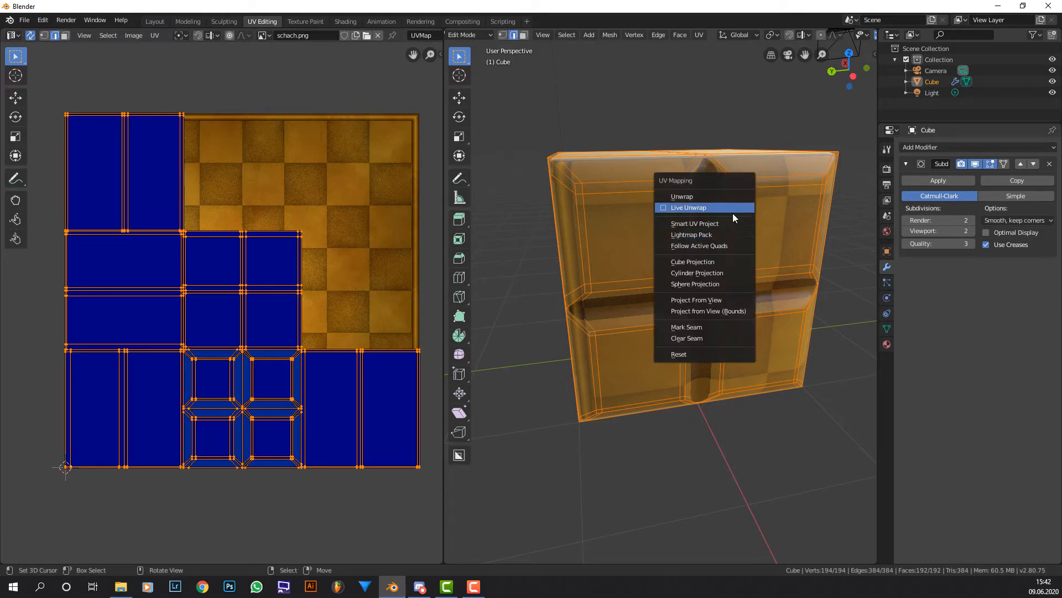
click(726, 237)
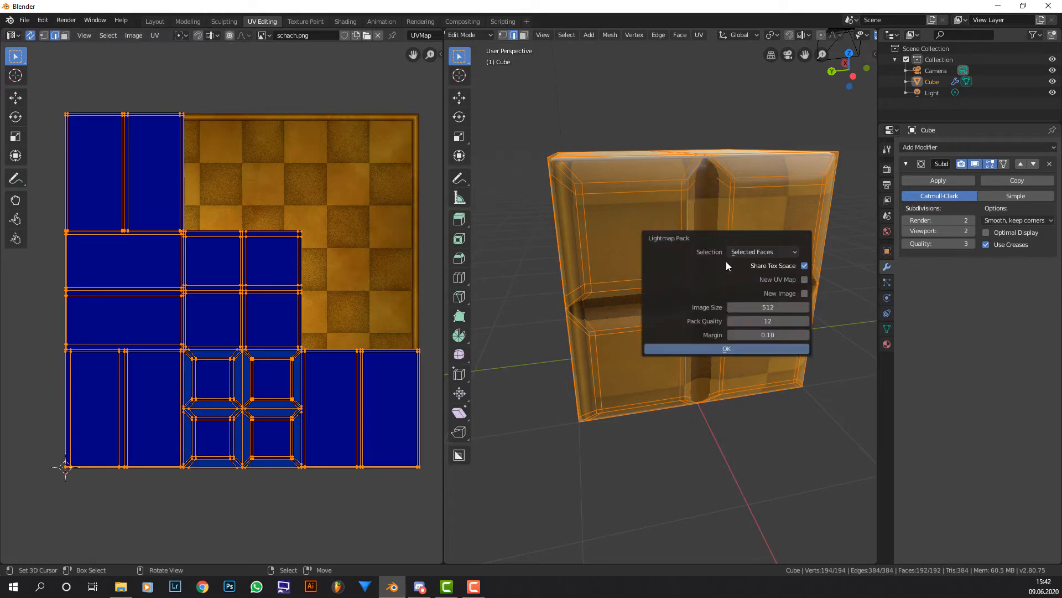
click(721, 349)
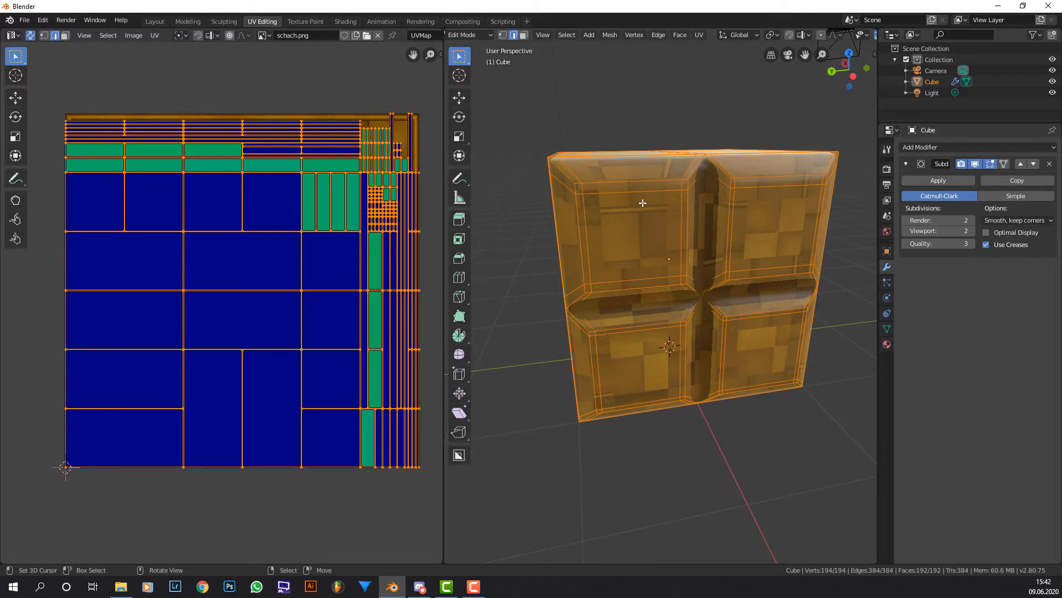
middle_drag(642, 203, 581, 192)
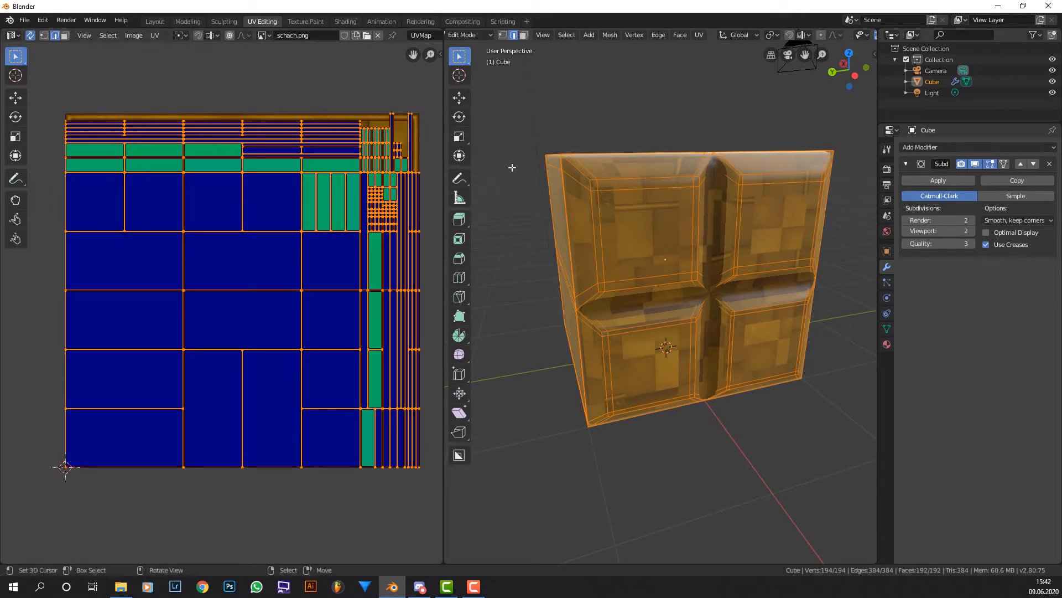
scroll(645, 210, up, 2)
scroll(637, 203, up, 3)
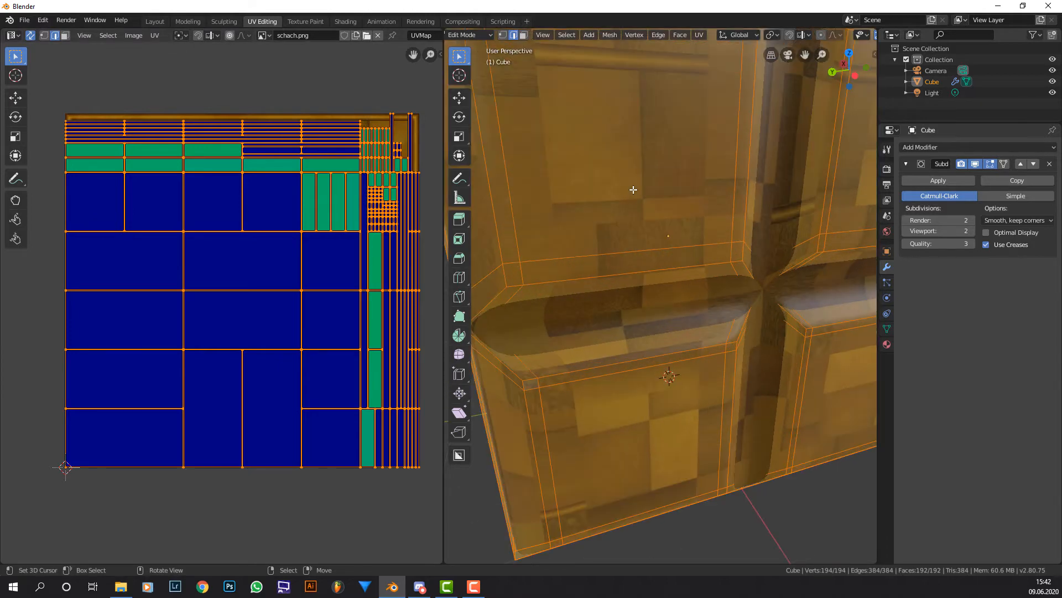
scroll(628, 196, down, 3)
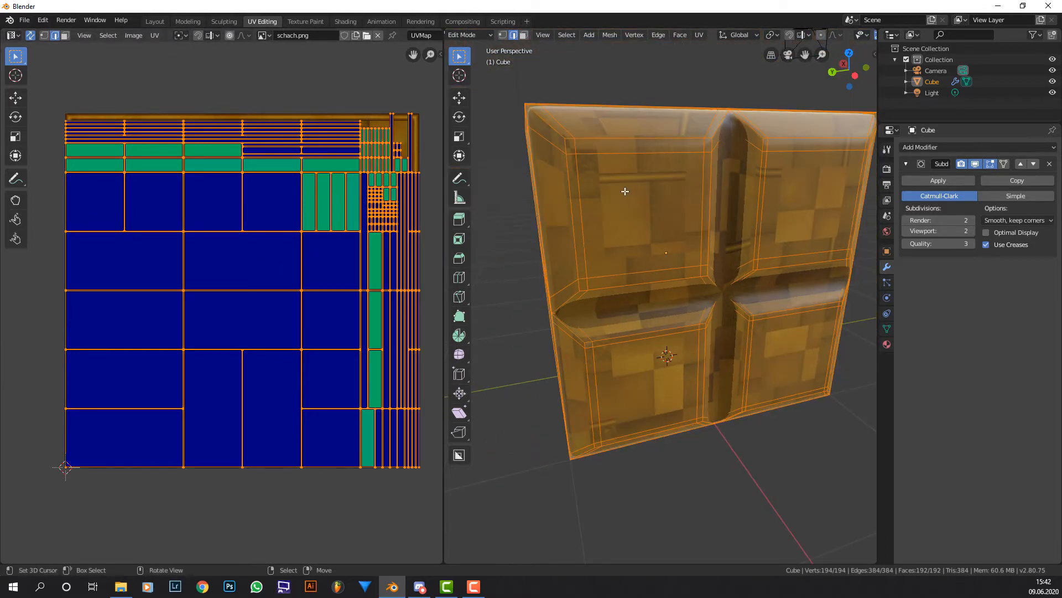
Switch to face selection with everything deselected, and try hiding and moving a single face in the Lightmap layout
key(3)
key(alt+a)
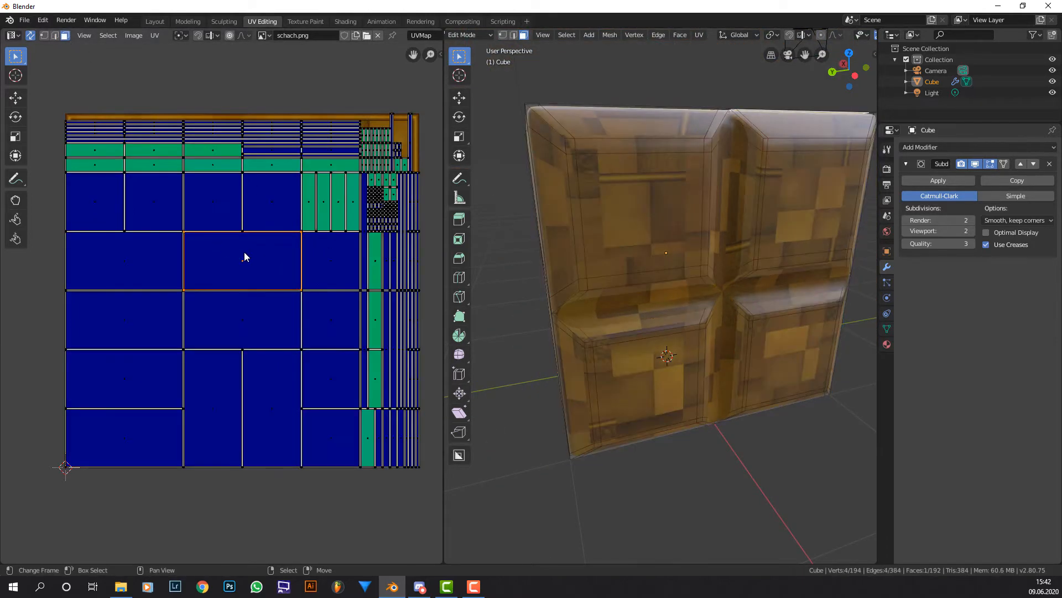
click(244, 251)
key(h)
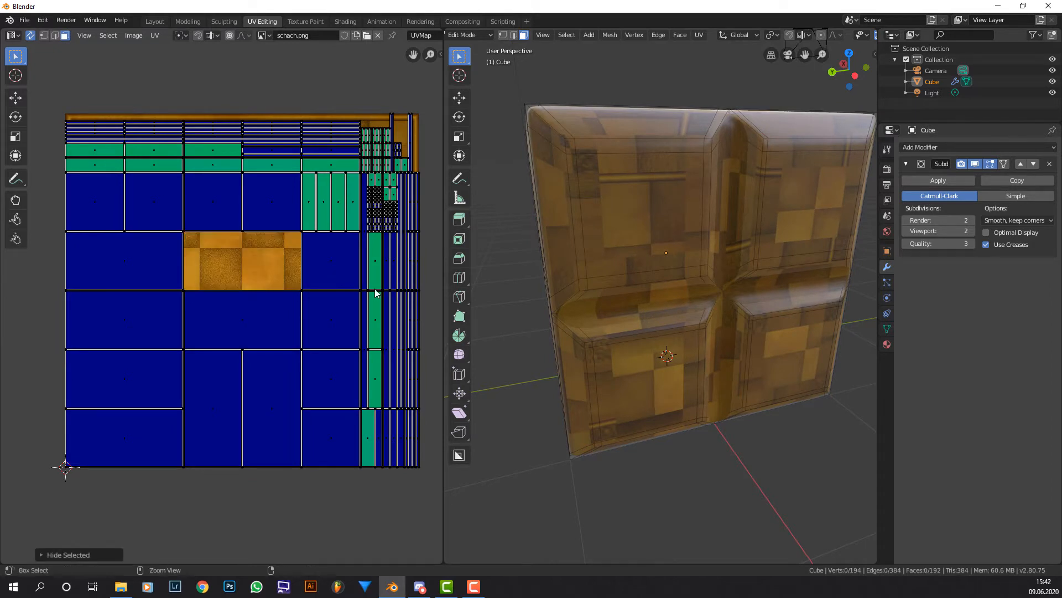
key(alt+h)
key(g)
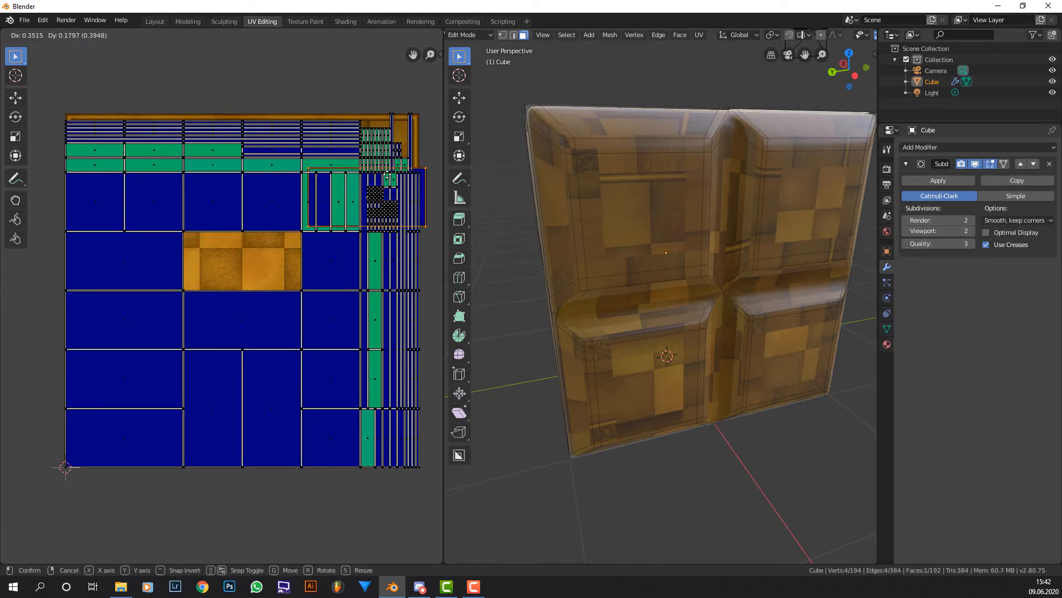
key(Escape)
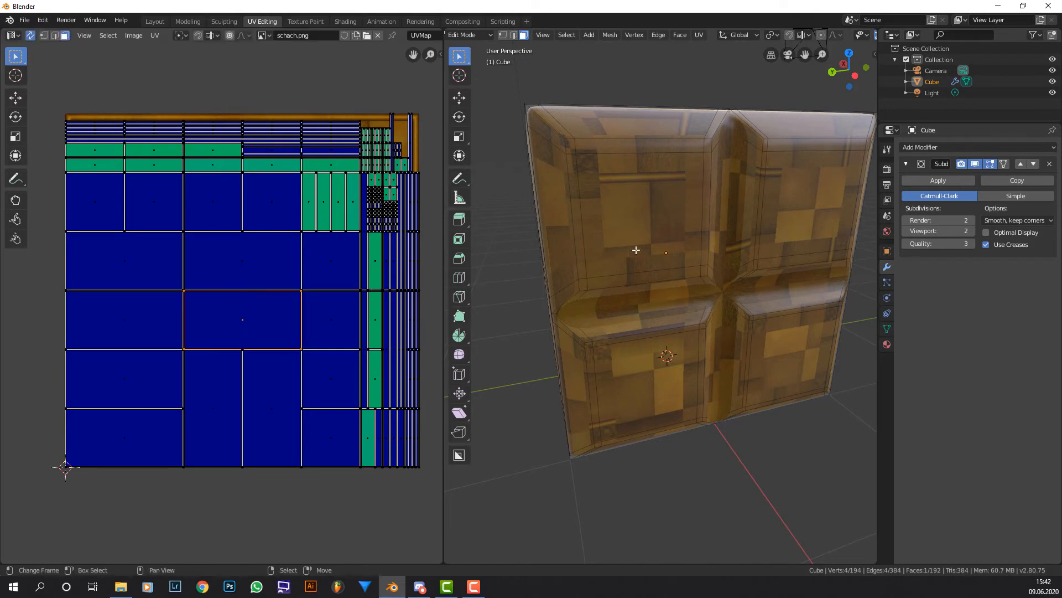
Select the inner face of the cube's upper-left front panel to locate its island in the UV layout
click(636, 245)
scroll(691, 198, up, 3)
scroll(685, 182, down, 2)
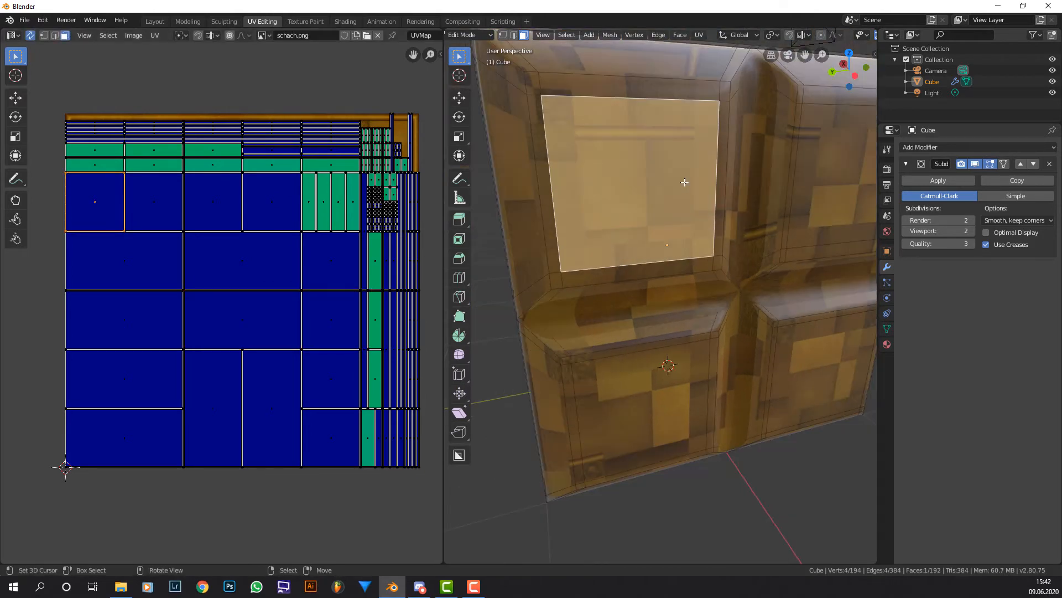
key(Tab)
key(Tab)
scroll(397, 120, up, 1)
scroll(397, 121, down, 2)
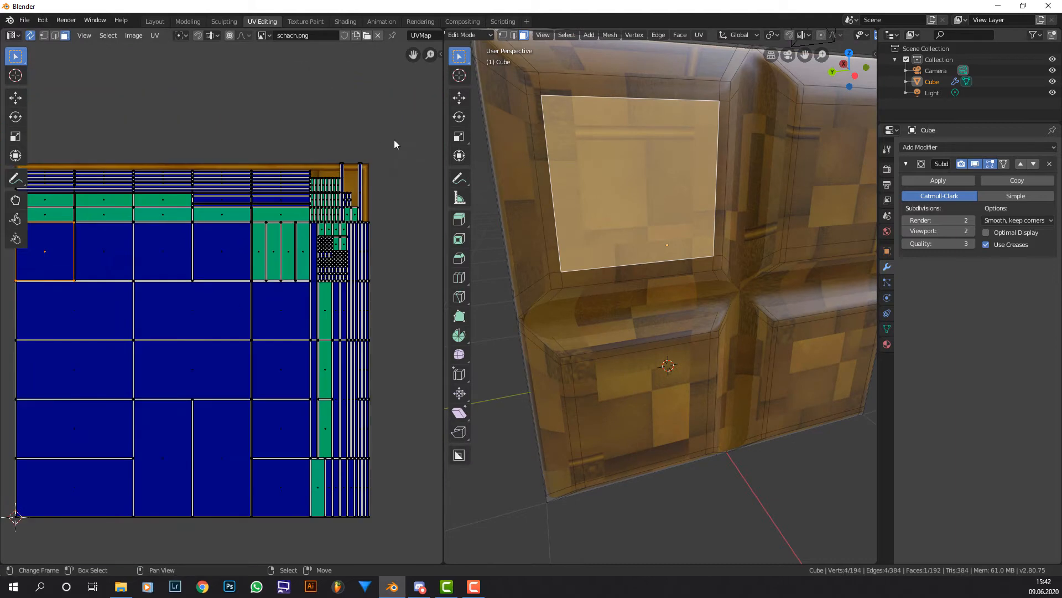
Select the large upper and lower faces on another side of the cube in turn to compare their UV islands
scroll(629, 176, down, 3)
middle_drag(629, 174, 731, 155)
right_click(695, 153)
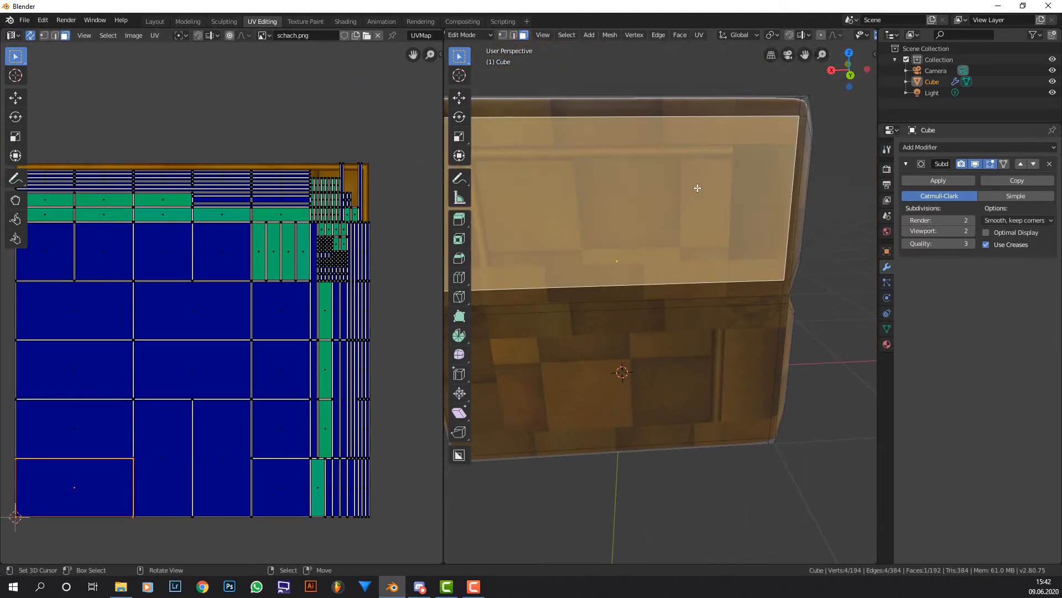
scroll(703, 263, down, 1)
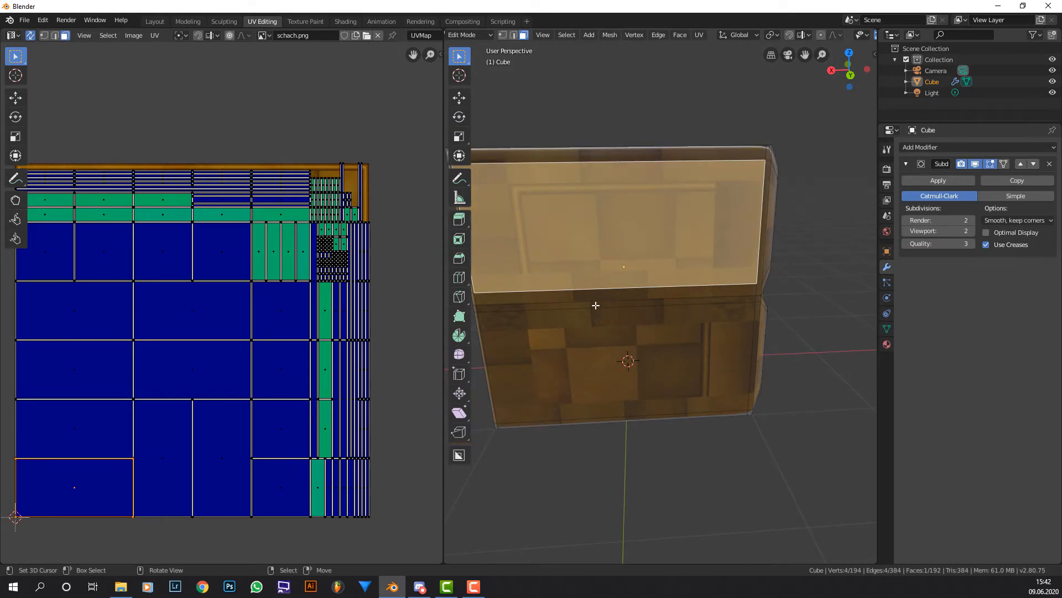
right_click(679, 303)
right_click(678, 323)
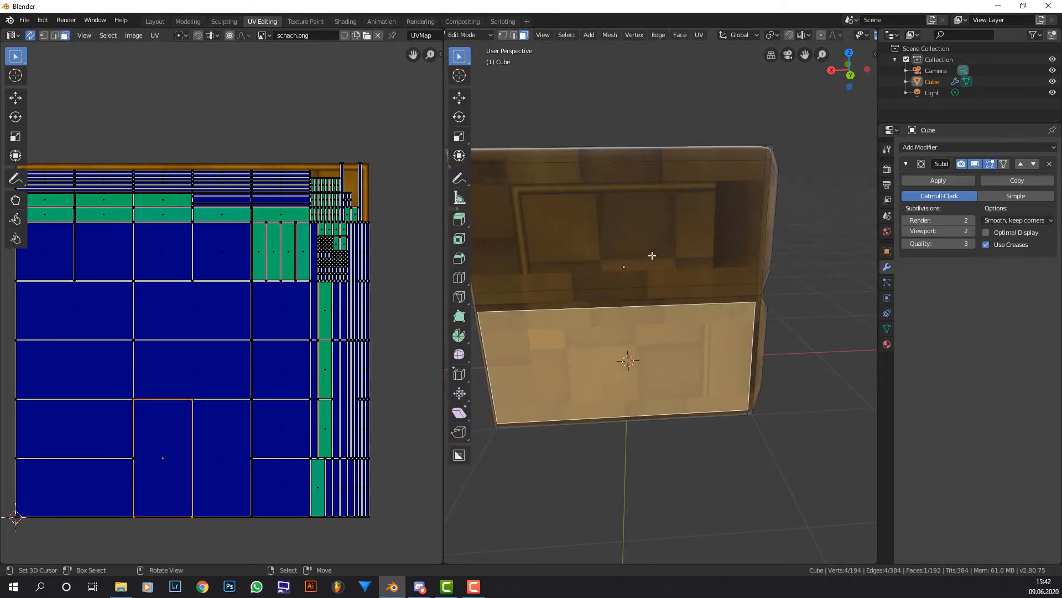
Select all of the cube's faces and unwrap them with Cube Projection
middle_drag(652, 255, 705, 242)
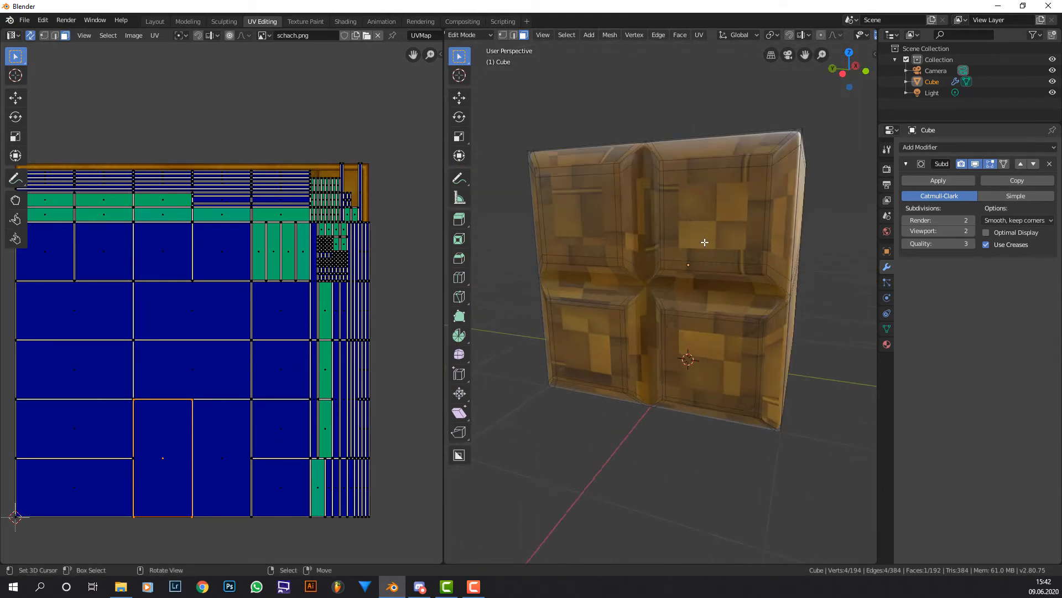
key(a)
key(u)
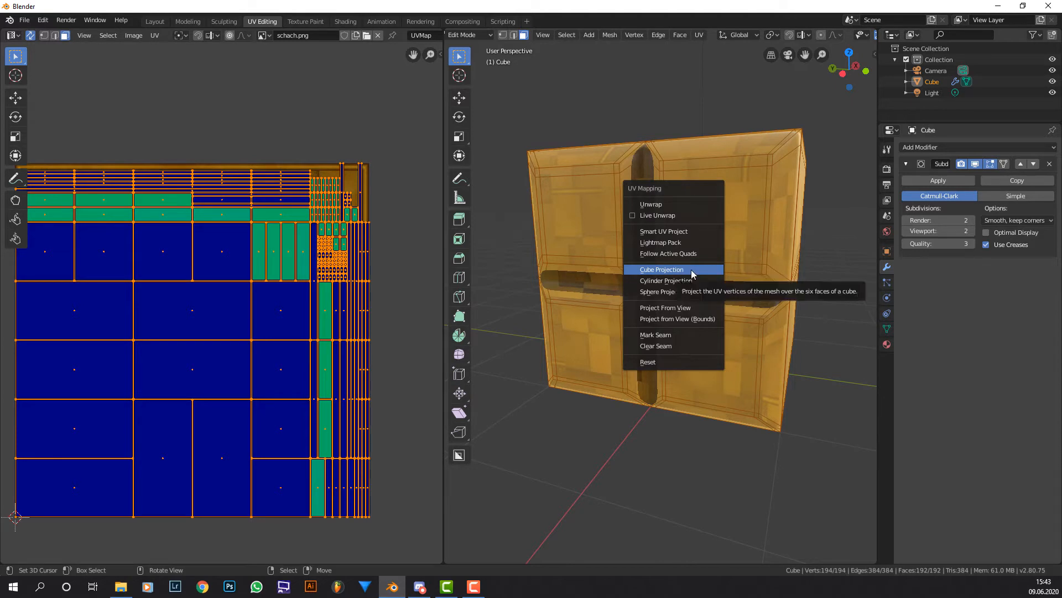
click(692, 270)
Inspect the checker texture across the cube's front panels, top and sides in Object Mode after the Cube Projection
middle_drag(674, 269, 731, 260)
middle_drag(727, 222, 821, 232)
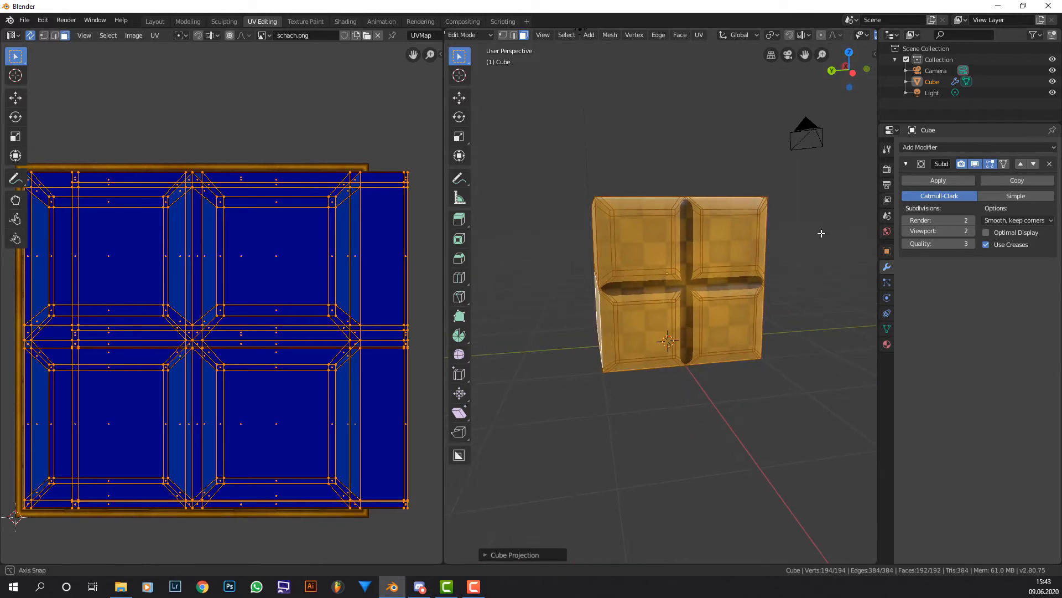
scroll(775, 248, up, 4)
key(Tab)
middle_drag(702, 252, 758, 237)
middle_drag(616, 243, 682, 252)
scroll(682, 274, up, 2)
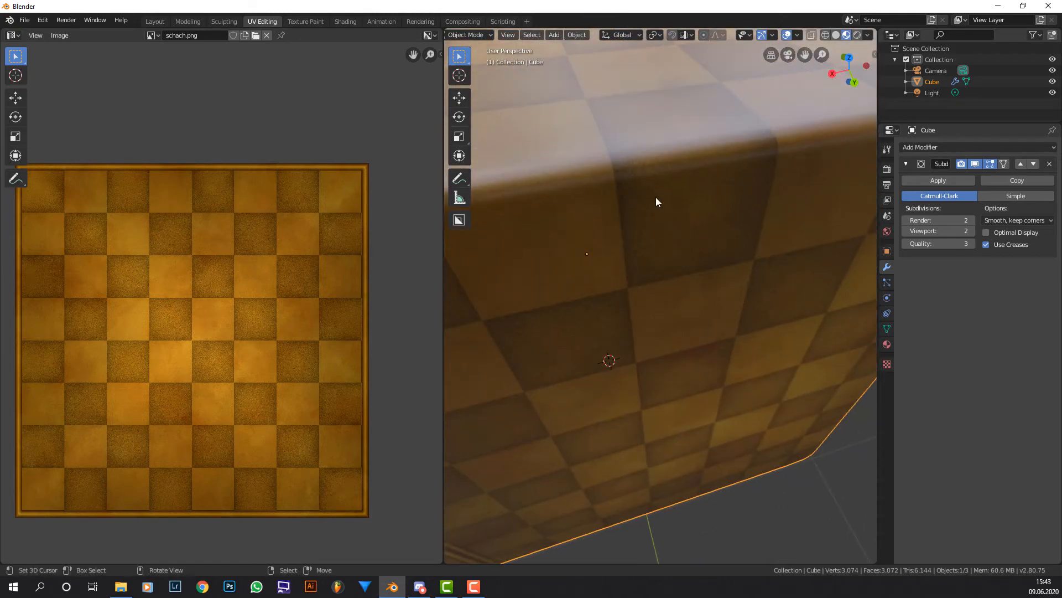
middle_drag(616, 142, 740, 208)
middle_drag(627, 224, 577, 242)
Turn off the viewport display of the cube's Subdivision modifier and view the cube in Object Mode
key(Tab)
key(Tab)
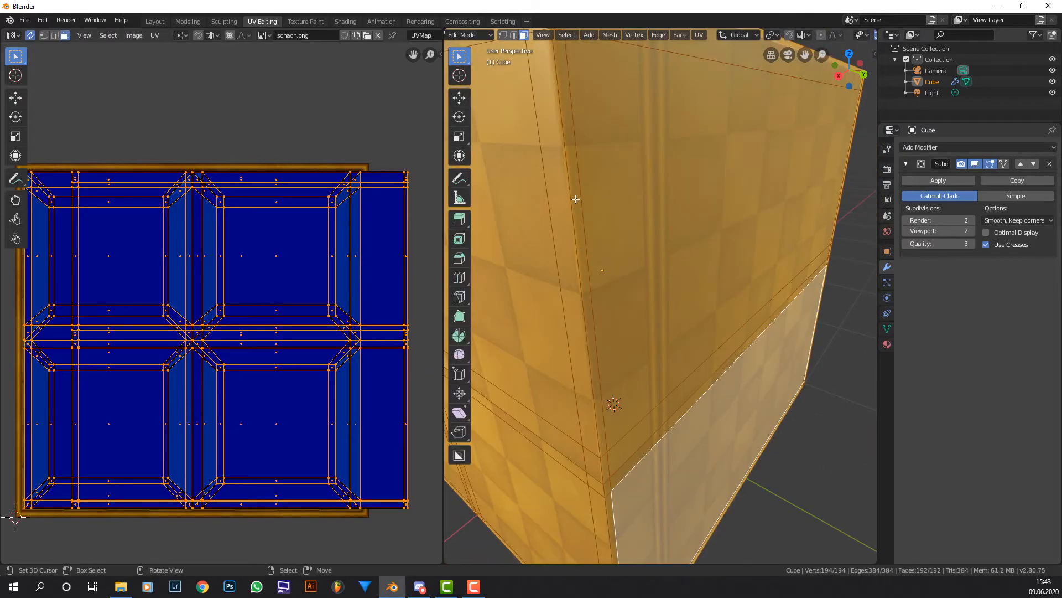
click(974, 164)
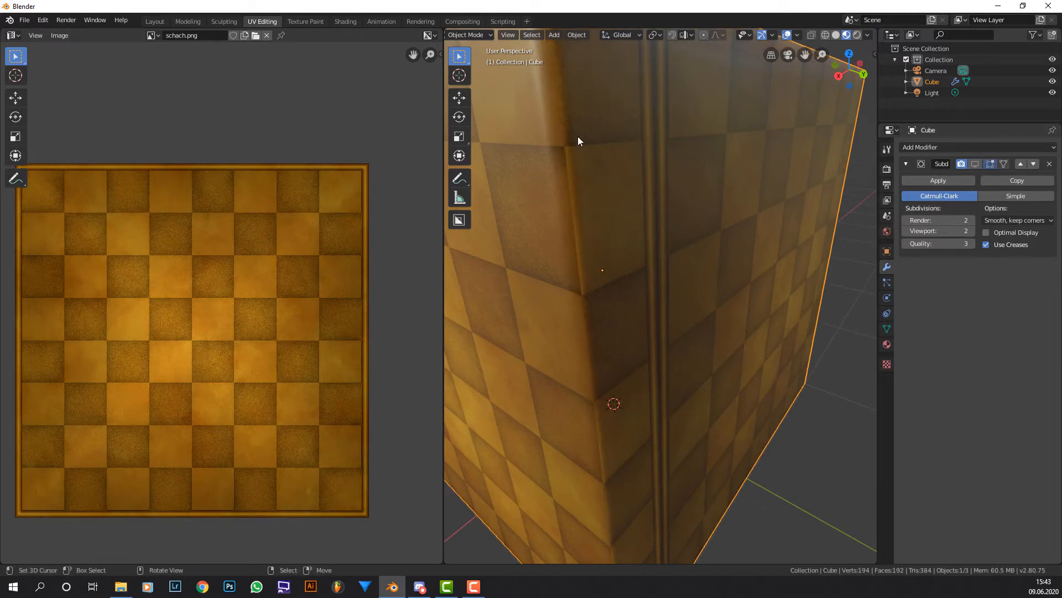
Examine the checker pattern on every side of the unsmoothed cube, including the underside and the bevelled front panels
middle_drag(571, 253, 618, 247)
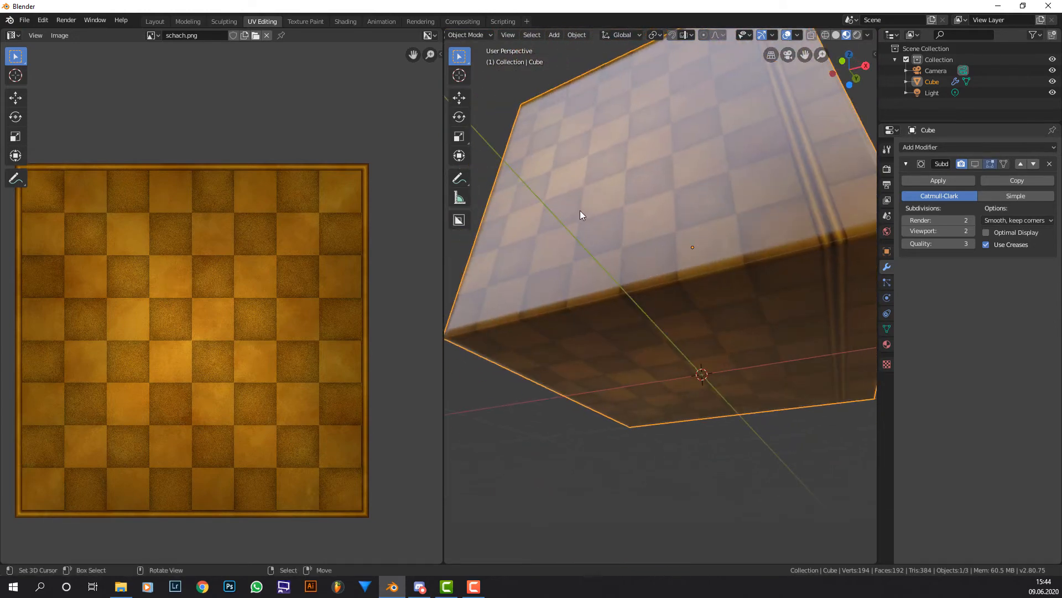
middle_drag(580, 215, 689, 275)
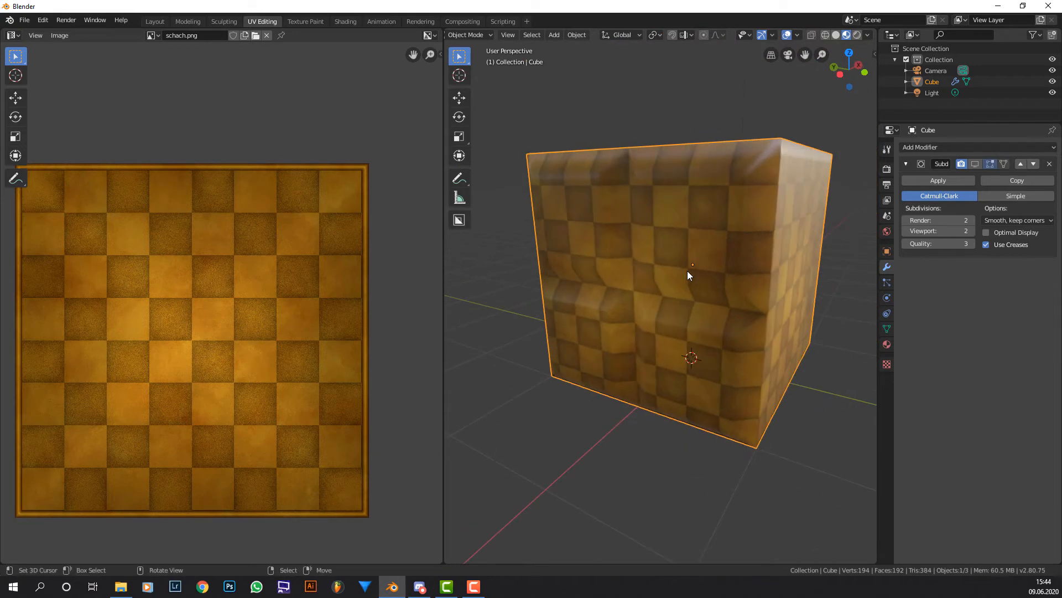
scroll(687, 271, up, 1)
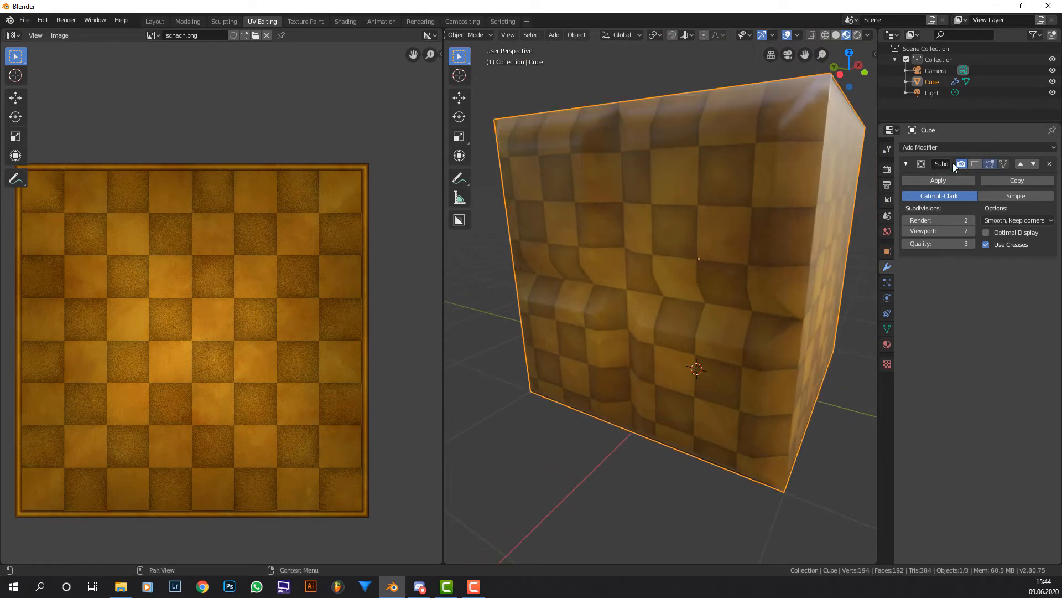
middle_drag(845, 206, 764, 221)
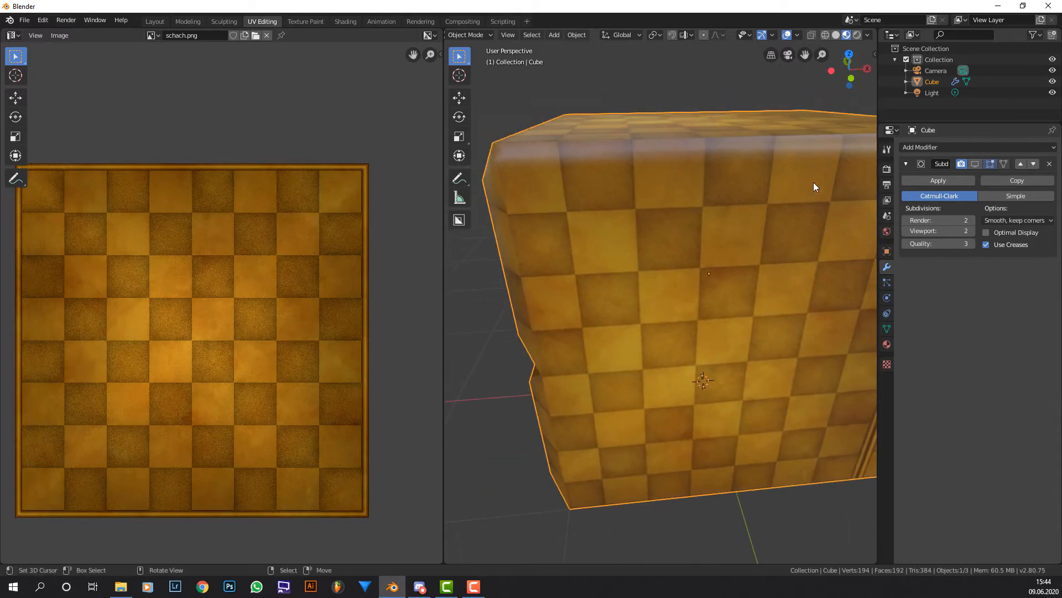
scroll(813, 182, down, 2)
middle_drag(809, 181, 722, 140)
middle_drag(638, 110, 555, 245)
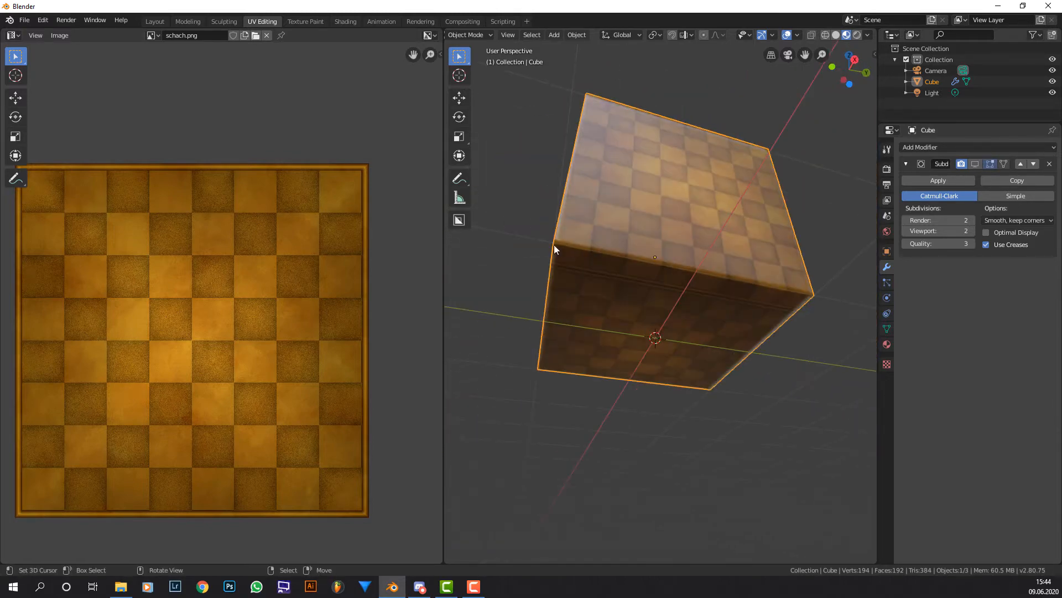
middle_drag(563, 188, 671, 214)
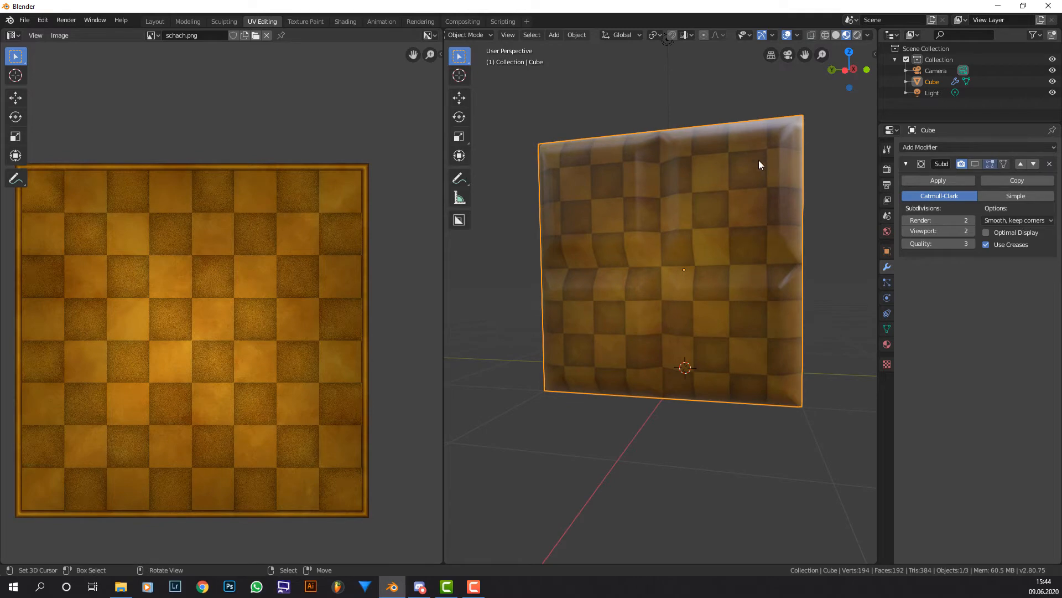
middle_drag(839, 208, 695, 227)
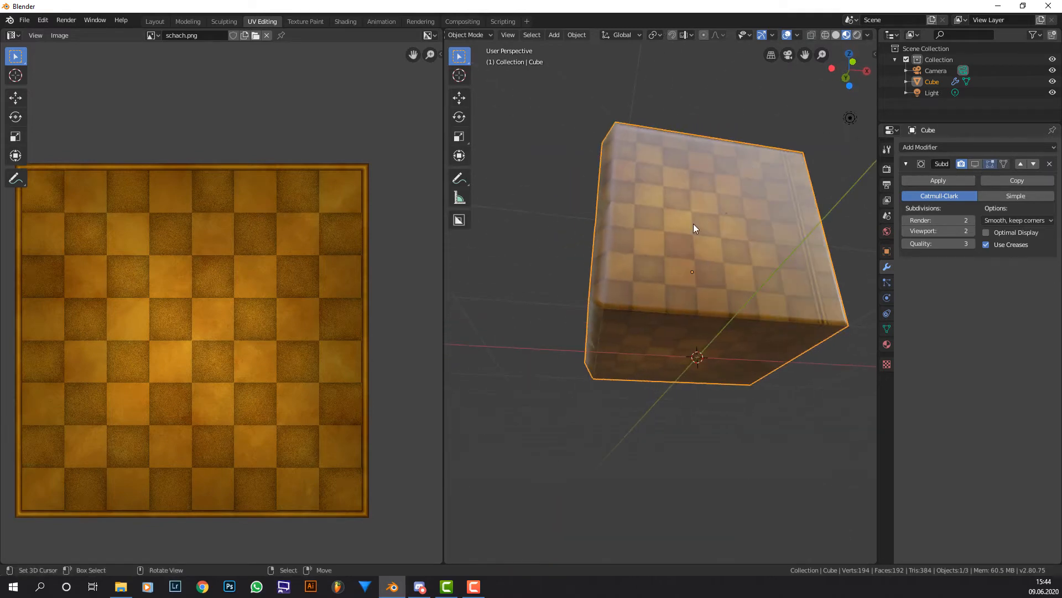
middle_drag(665, 300, 723, 233)
scroll(712, 220, up, 5)
middle_drag(607, 275, 685, 225)
Return to Edit Mode, reapply Cube Projection to all faces and expand the projection's settings
key(Tab)
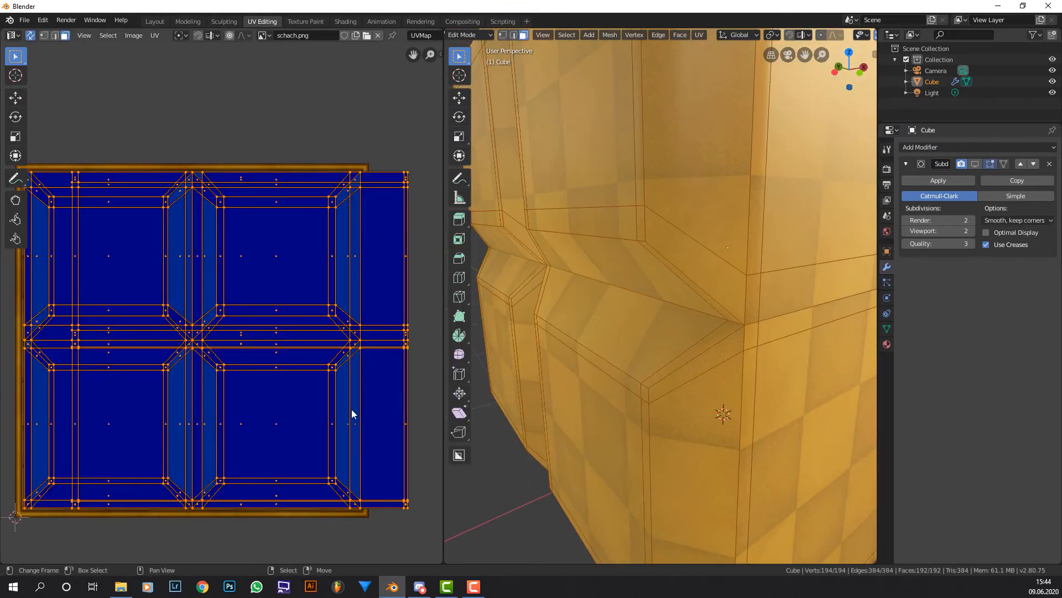
scroll(400, 213, down, 1)
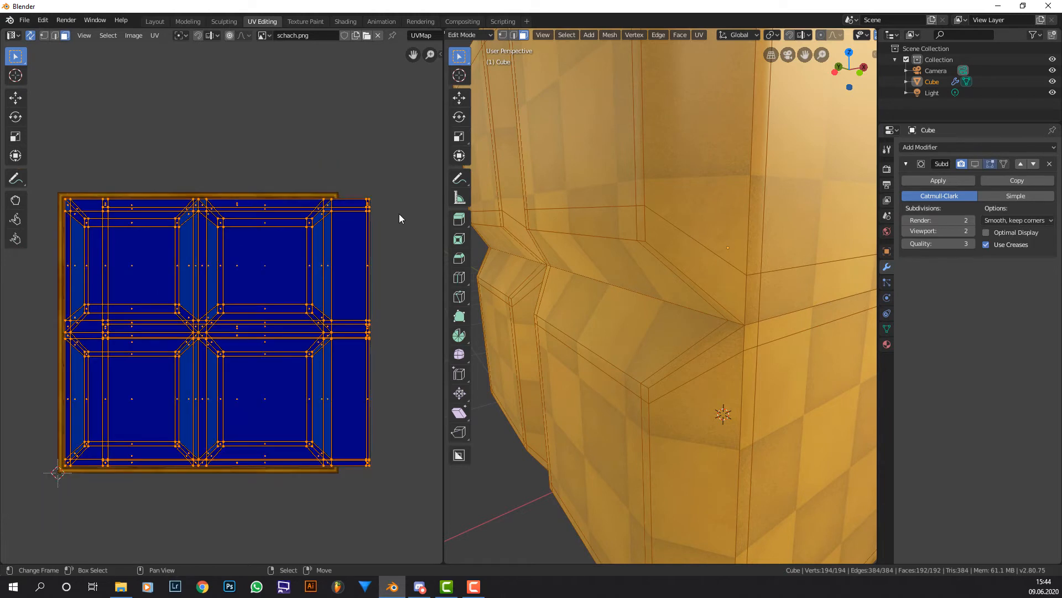
key(u)
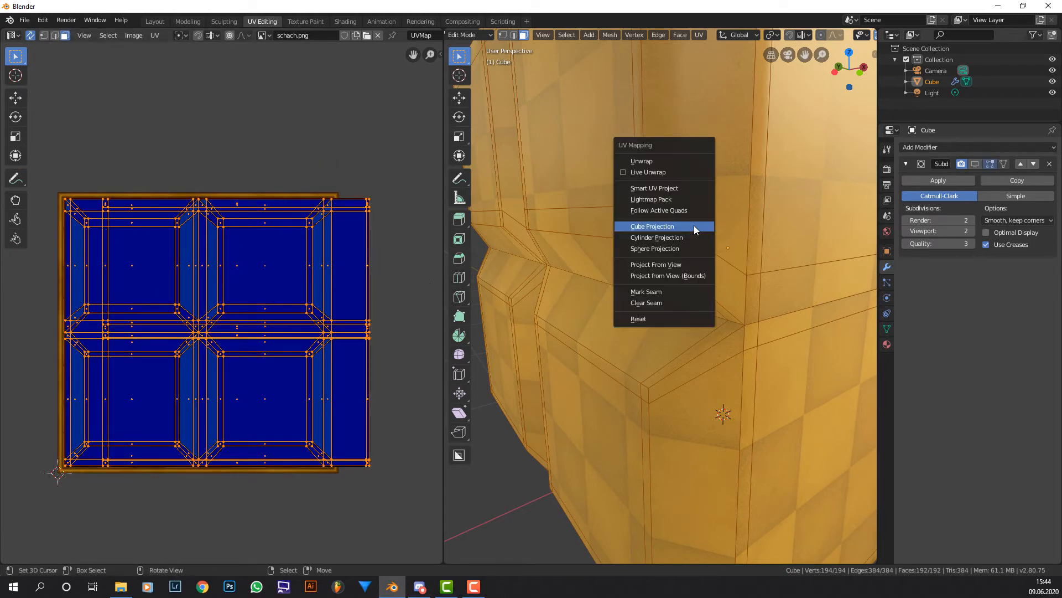
click(686, 226)
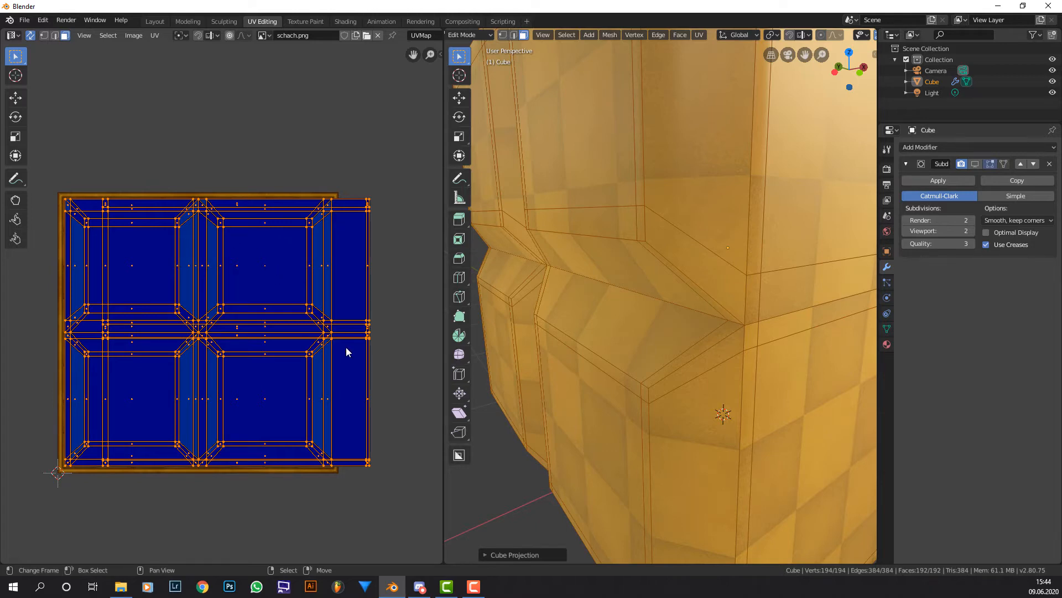
scroll(267, 267, up, 3)
scroll(380, 161, down, 4)
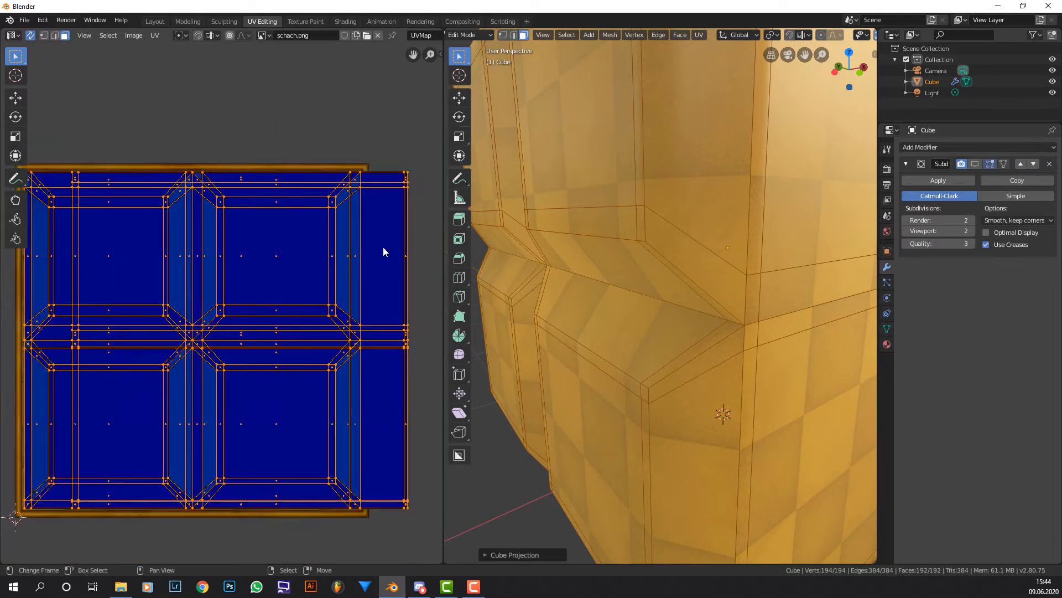
click(535, 558)
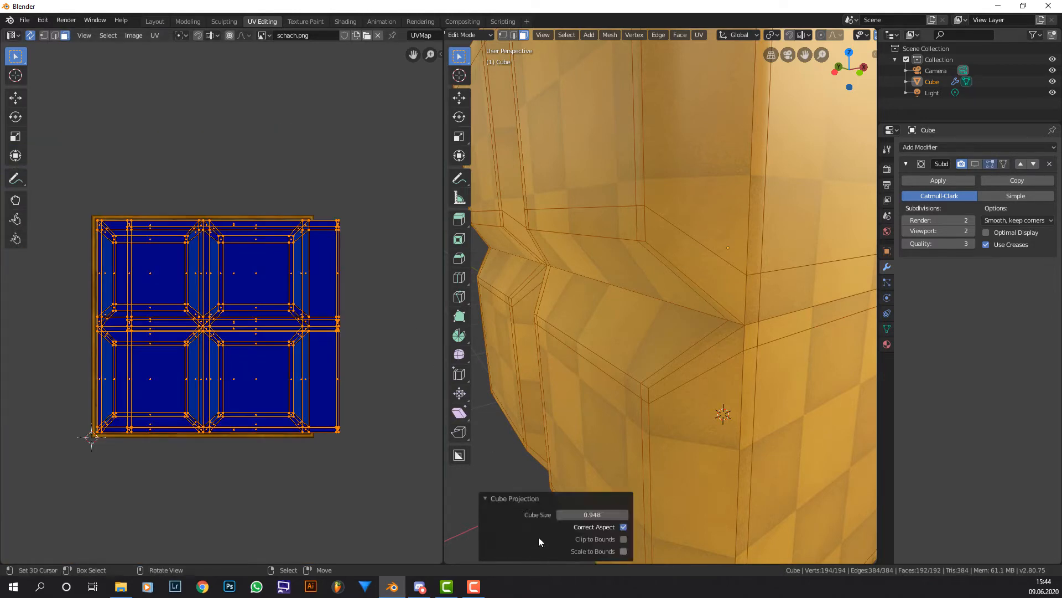
Toggle Clip to Bounds on and off repeatedly to compare its effect on the Cube Projection layout
click(626, 541)
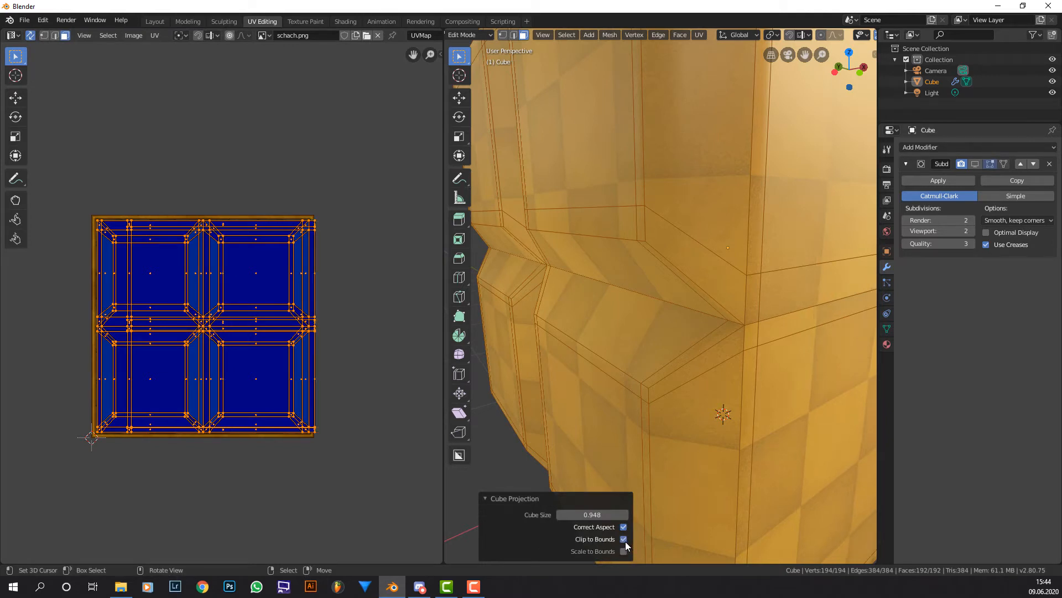
click(626, 542)
click(626, 542)
click(626, 542)
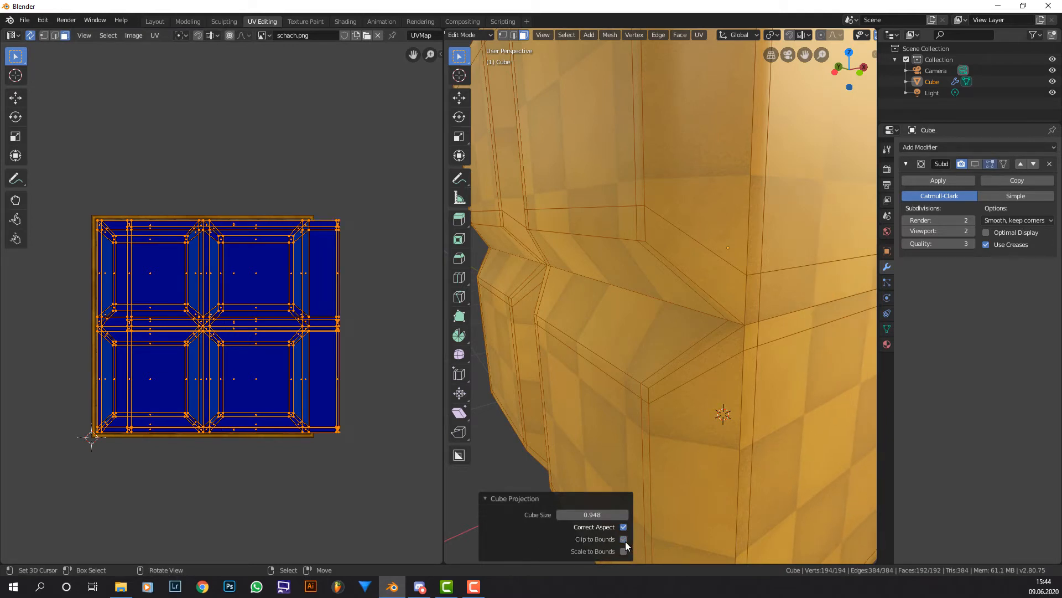
click(626, 542)
click(625, 541)
click(625, 541)
click(624, 542)
Try Scale to Bounds, Clip to Bounds and Correct Aspect in turn, ending with only Correct Aspect enabled
click(623, 551)
click(623, 552)
click(623, 552)
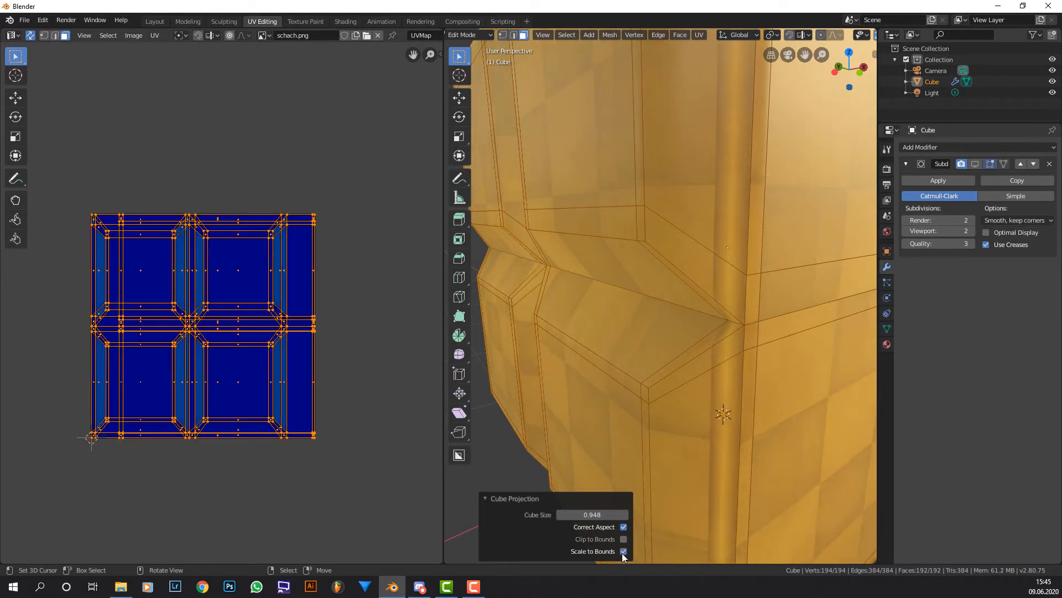
click(625, 540)
click(625, 540)
click(625, 540)
click(626, 540)
click(623, 527)
click(623, 528)
click(623, 552)
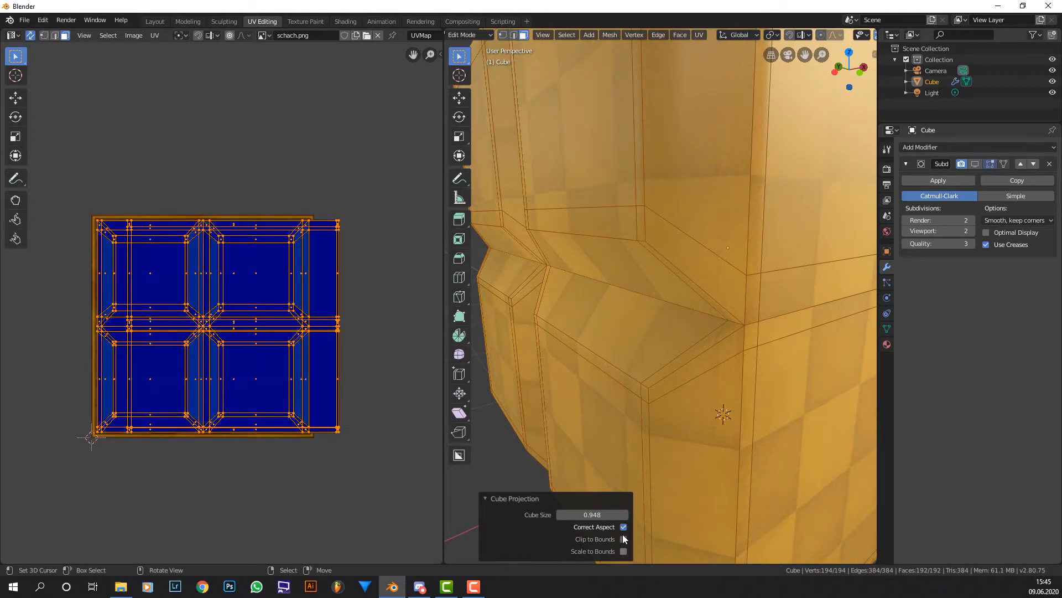
Enable Scale to Bounds for the Cube Projection with the whole cube framed in view
key(KP_Decimal)
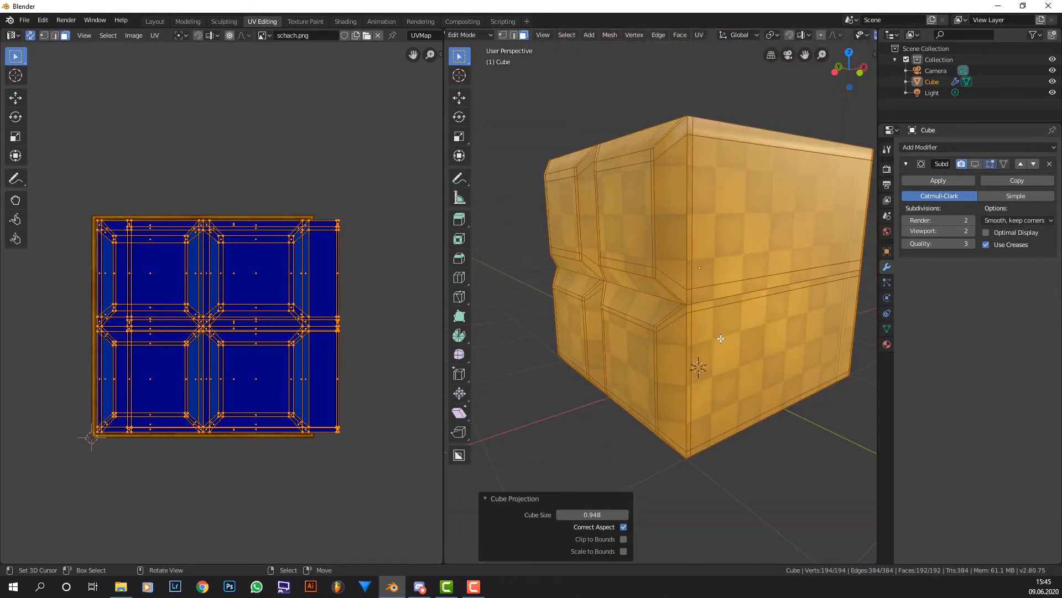
click(623, 551)
middle_drag(672, 355, 725, 359)
scroll(775, 238, up, 3)
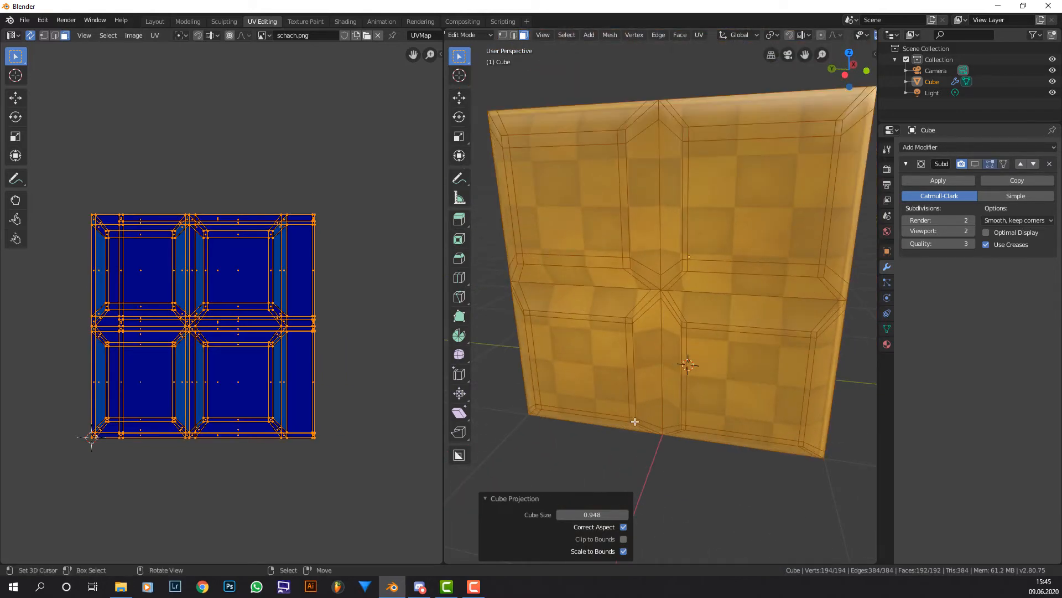
Alternate between Object and Edit Mode to examine how the checker texture fits the cube's faces and edges
key(Tab)
mouse_move(782, 222)
middle_down()
mouse_move(801, 203)
mouse_move(778, 238)
middle_up()
key(Tab)
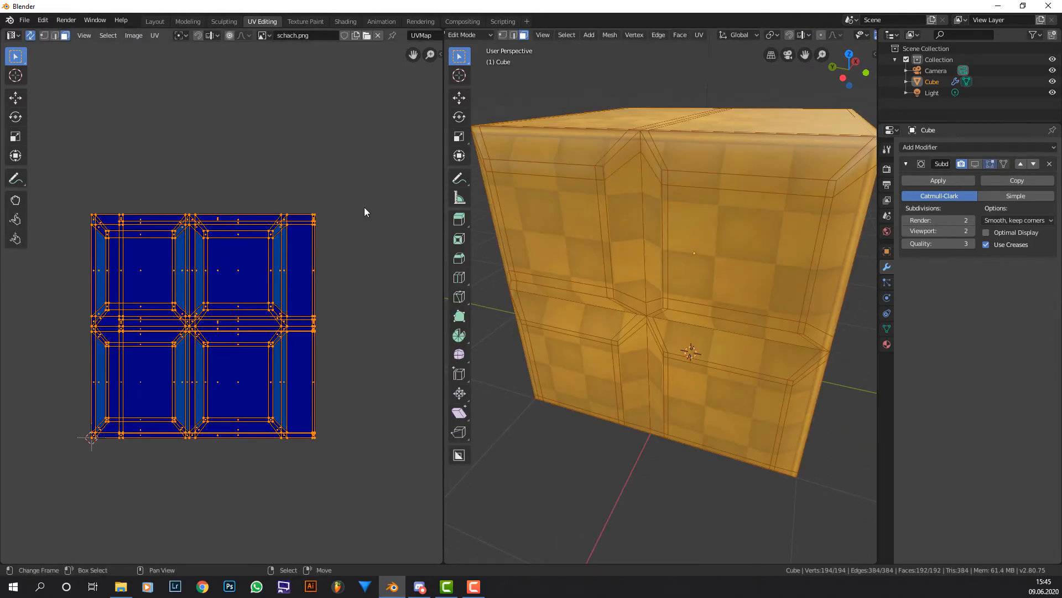
key(Tab)
middle_drag(718, 177, 691, 232)
key(Tab)
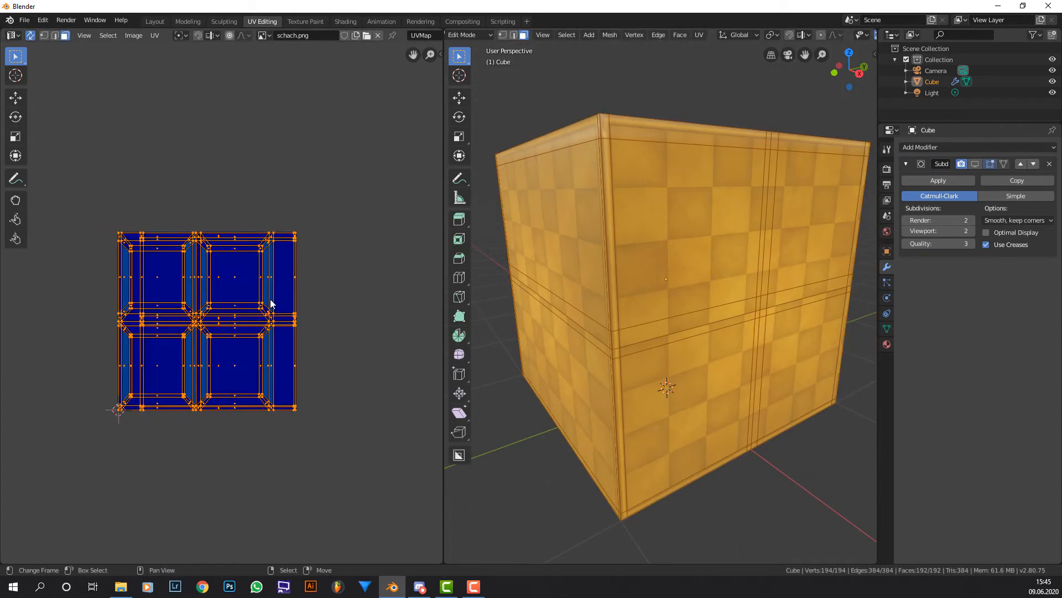
scroll(271, 304, up, 1)
key(Tab)
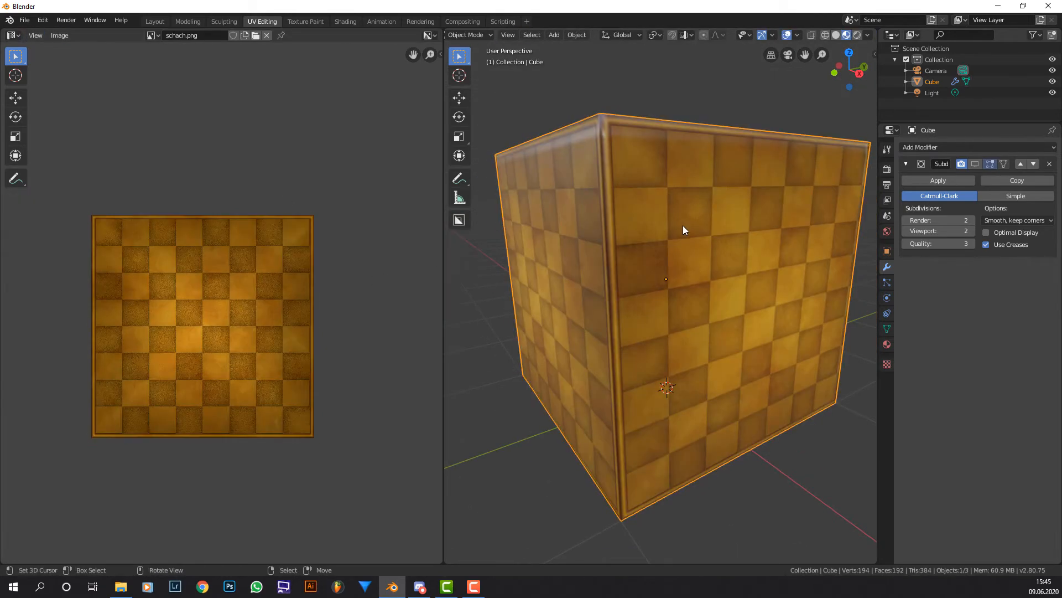
middle_drag(683, 225, 711, 256)
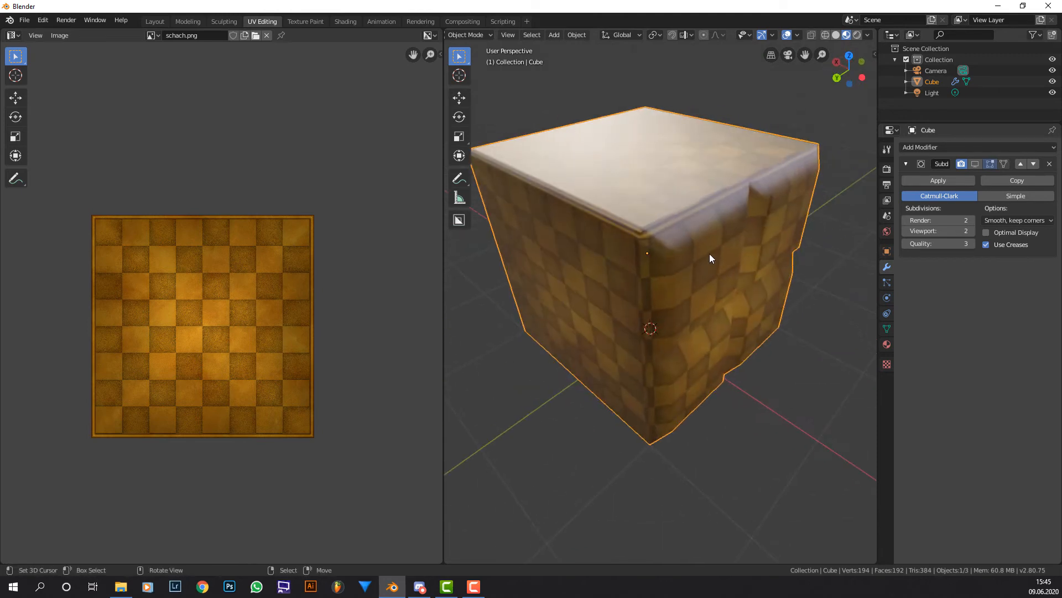
scroll(727, 231, up, 4)
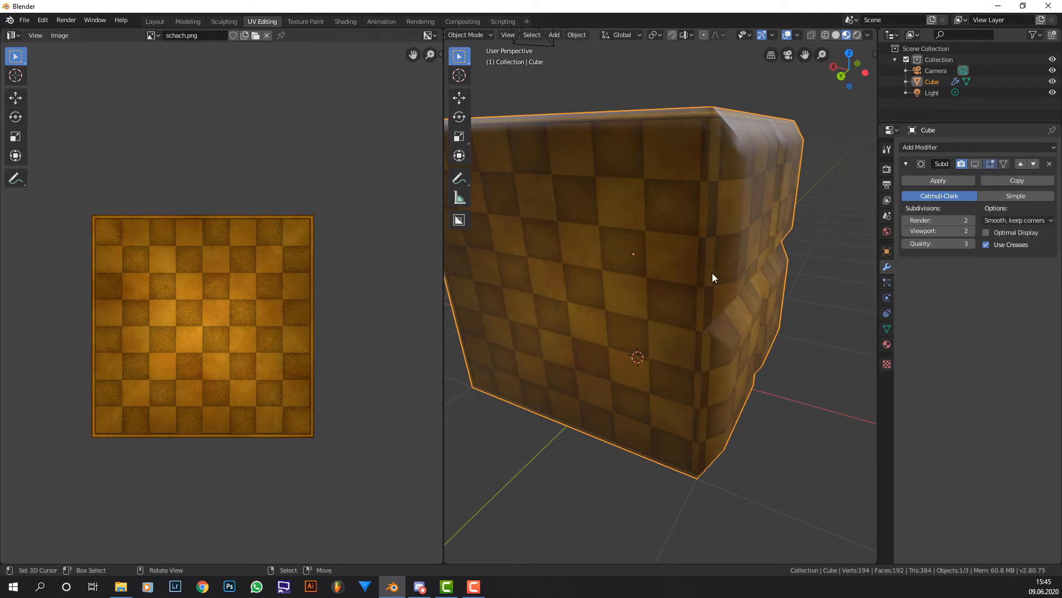
In edge selection, mark the long horizontal edge bordering the top of the lower large face on the cube's side as a seam
key(Tab)
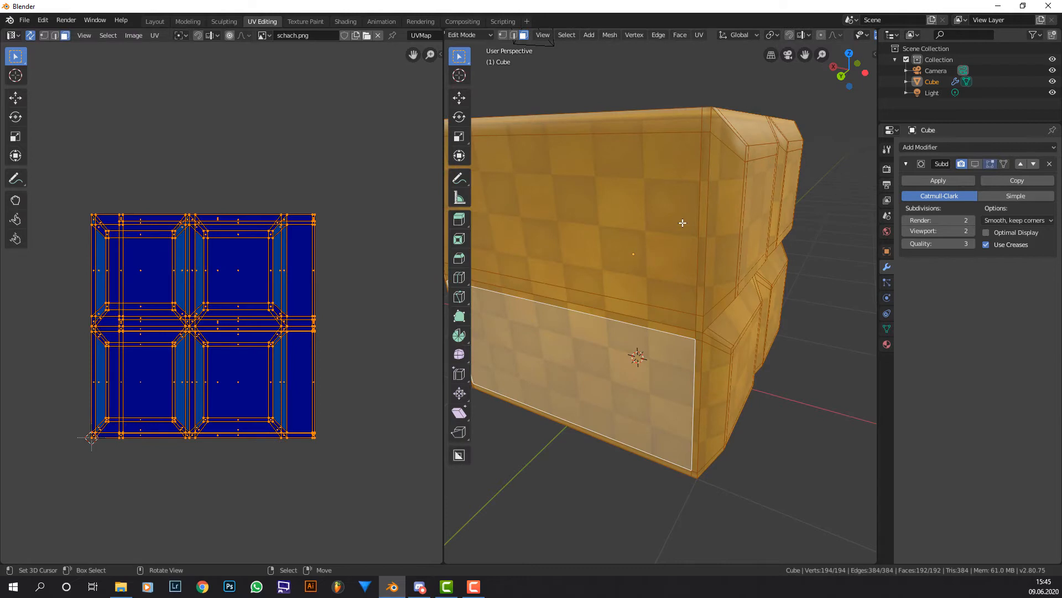
middle_drag(682, 222, 637, 211)
click(513, 36)
click(613, 317)
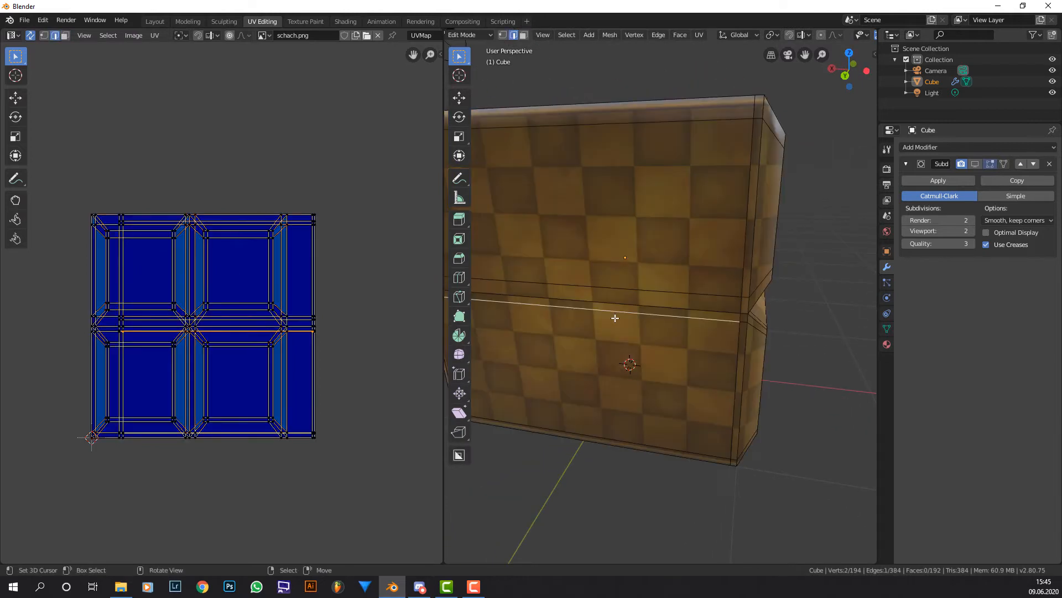
key(ctrl+e)
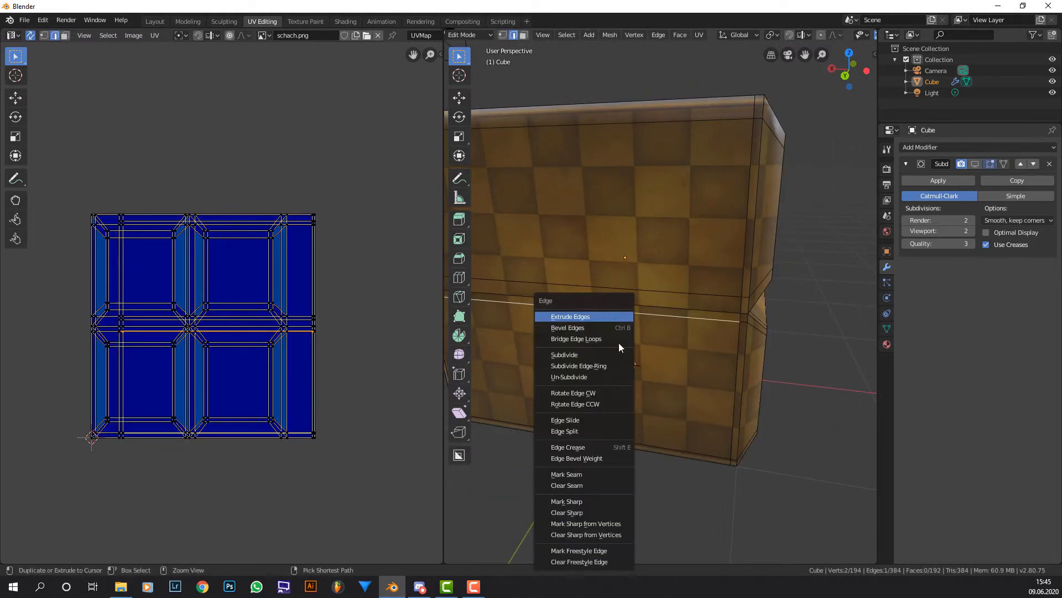
click(616, 473)
Reapply Cube Projection to the whole cube mesh with the side seam still marked
key(a)
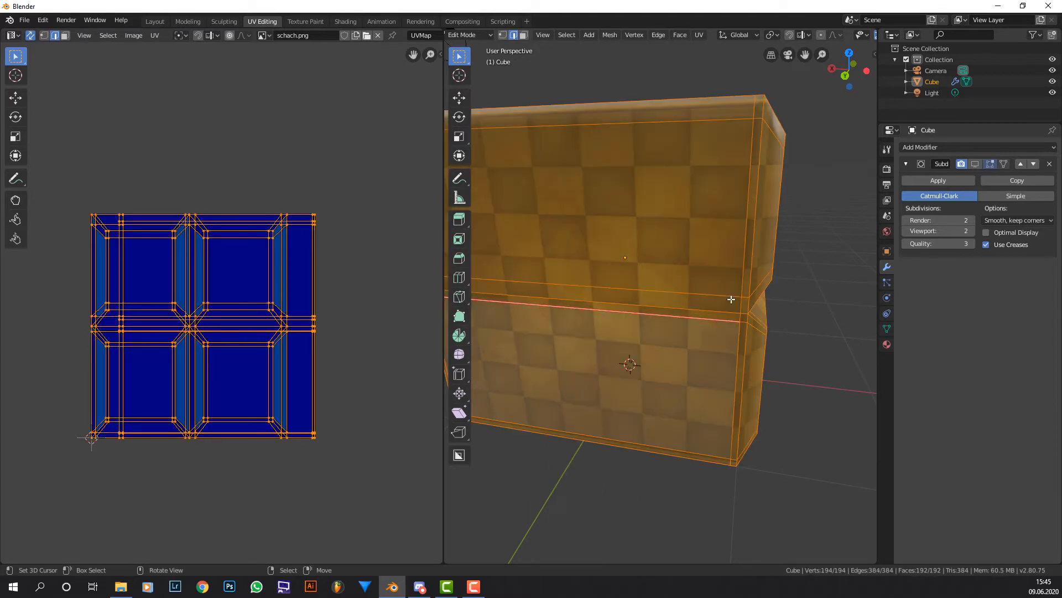
key(u)
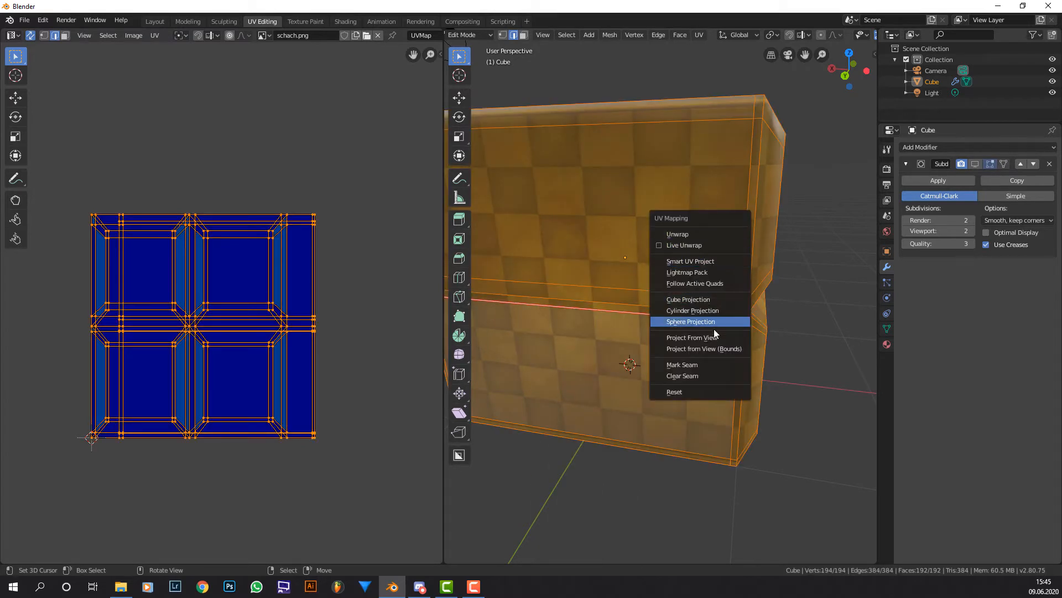
click(718, 299)
middle_drag(685, 332, 657, 294)
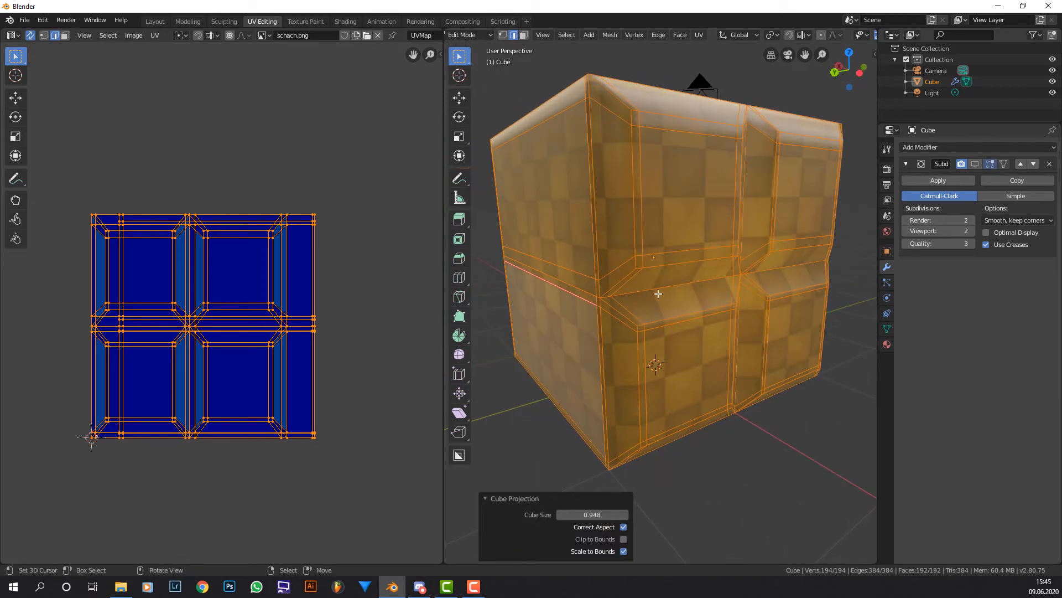
Clear the seam from the long horizontal edge bordering the top of the lower large side face
middle_drag(555, 280, 577, 282)
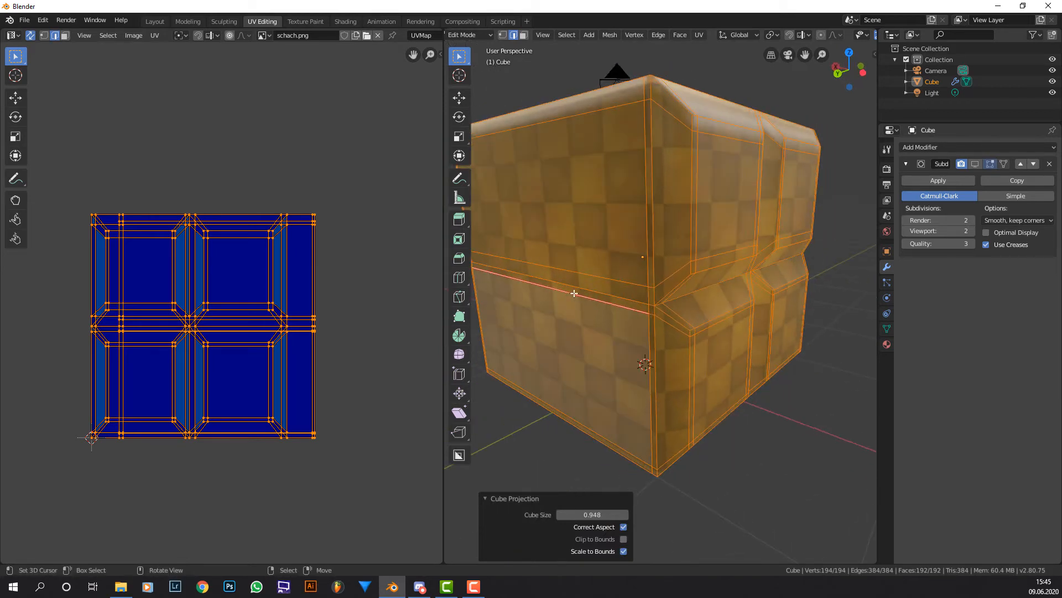
click(611, 304)
key(ctrl+e)
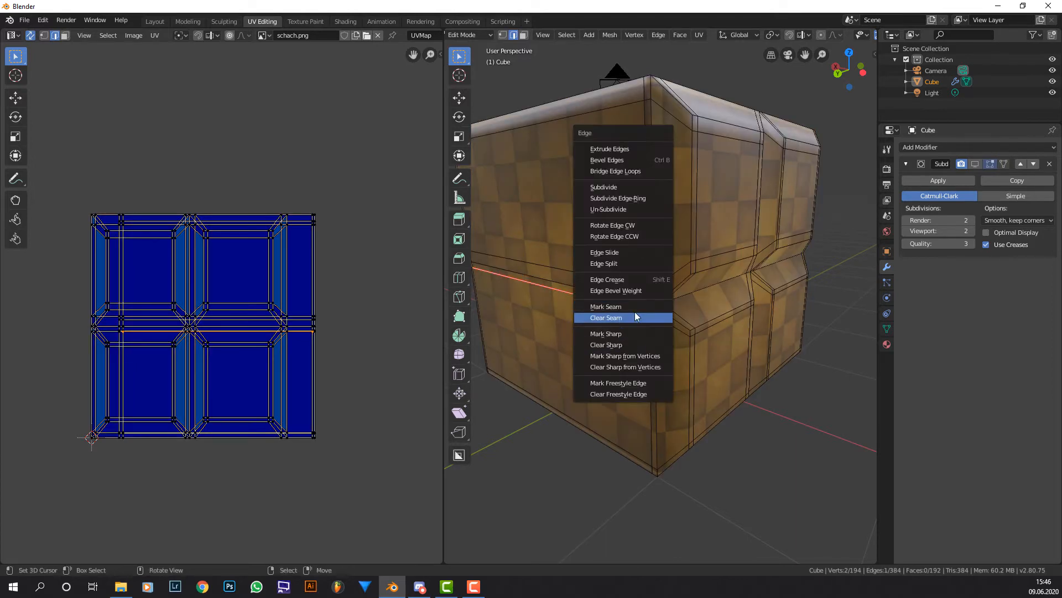
click(635, 314)
Apply Cylinder Projection to the whole cube and inspect the checker texture from several sides
key(a)
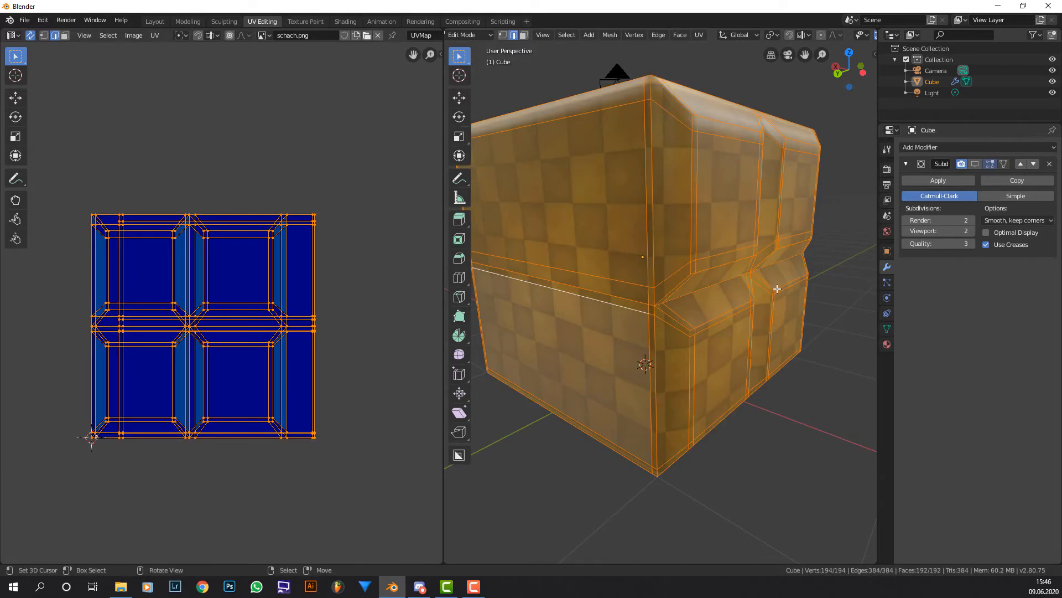
key(u)
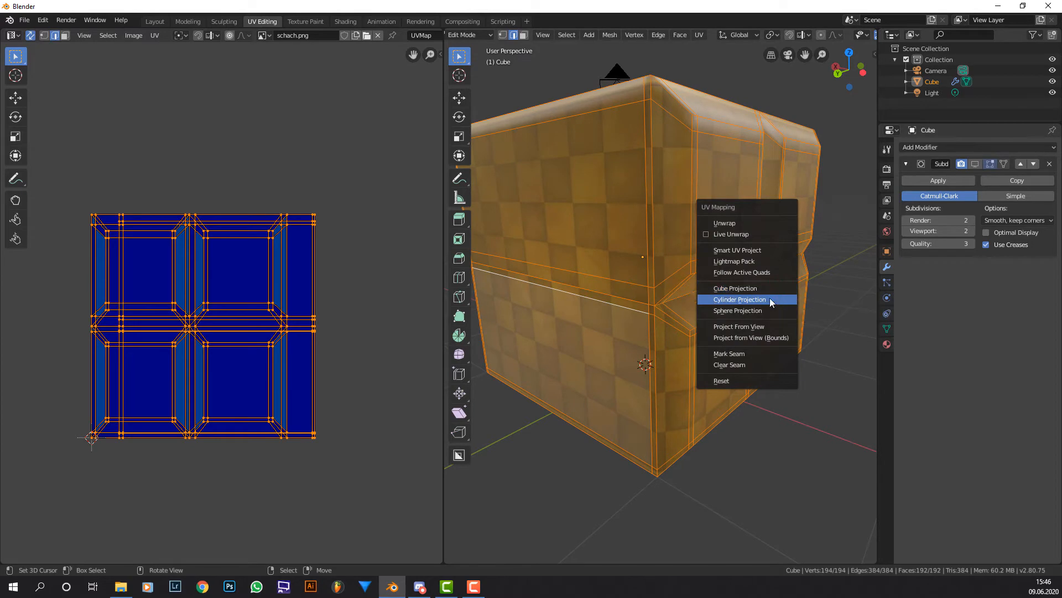
click(769, 298)
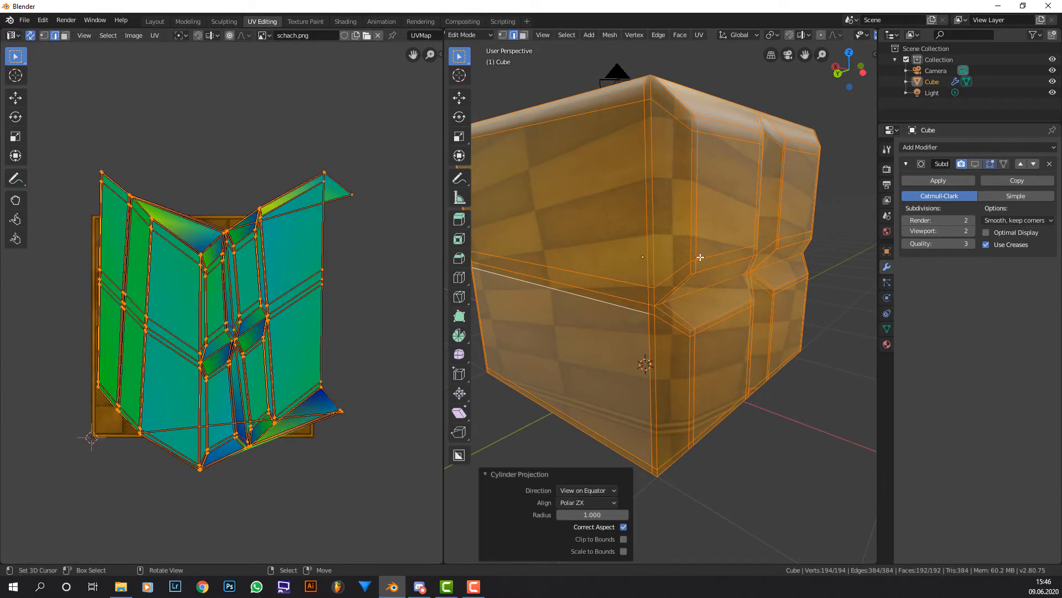
middle_drag(700, 258, 664, 261)
scroll(817, 263, down, 2)
middle_drag(823, 261, 737, 251)
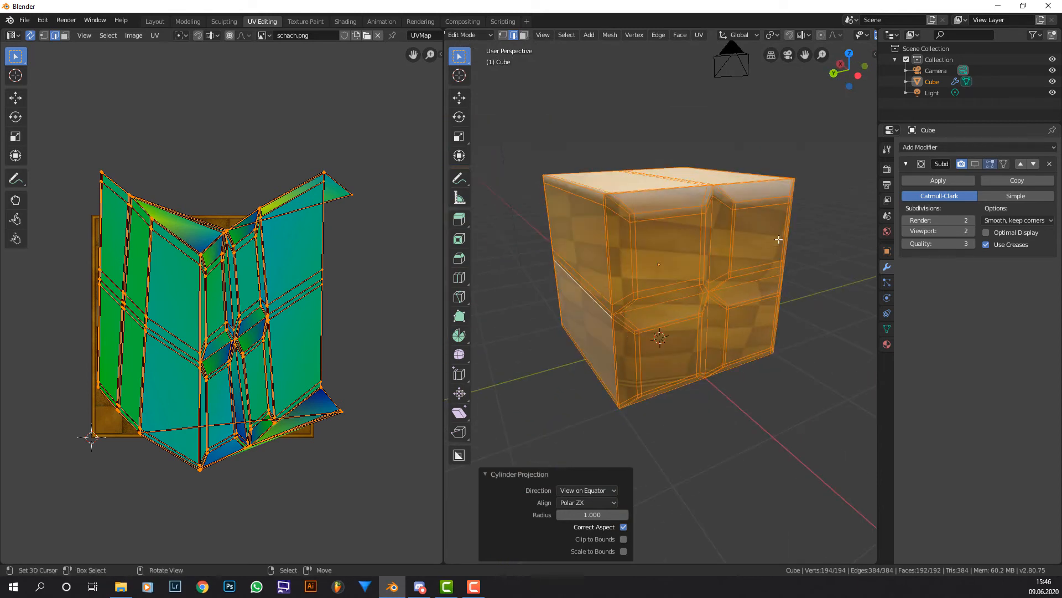
middle_drag(854, 271, 613, 269)
In Object Mode, add a mesh cylinder and move it along the Y axis clear of the cube
scroll(661, 292, down, 5)
middle_drag(771, 330, 636, 332)
key(Tab)
key(shift+a)
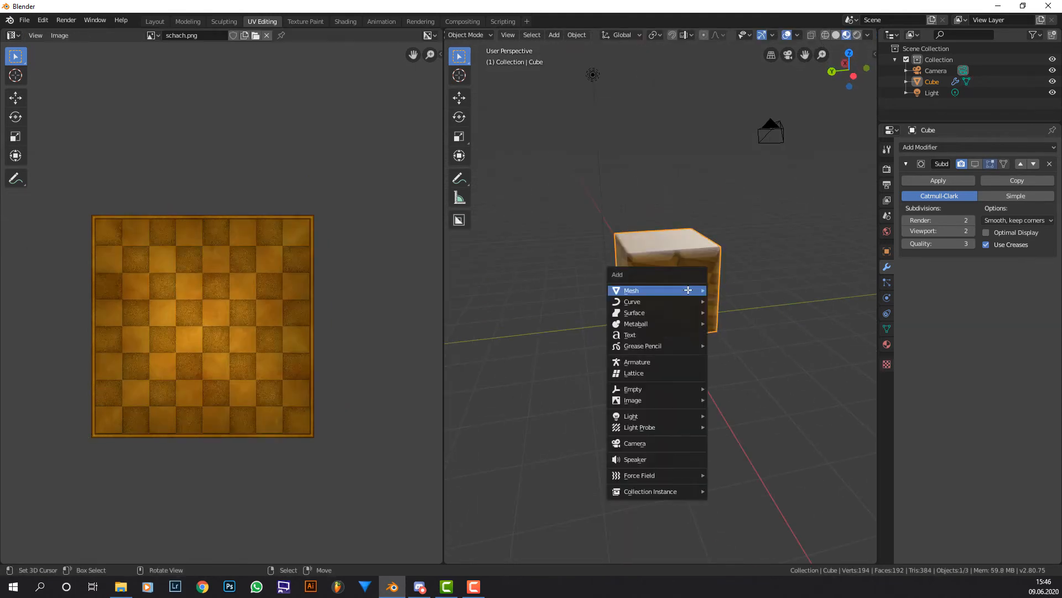
mouse_move(675, 291)
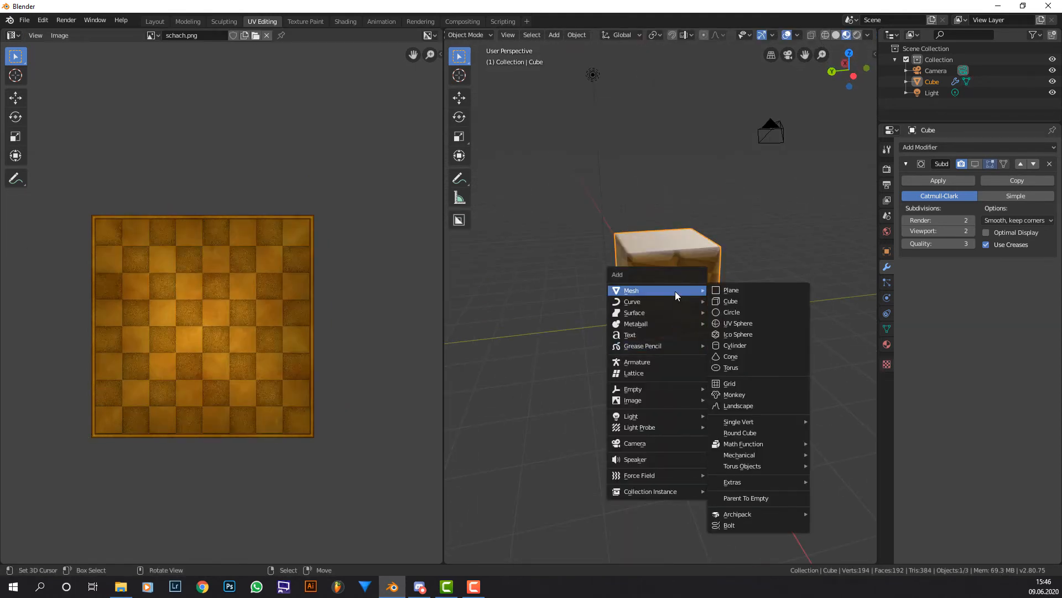
click(752, 341)
key(g)
key(y)
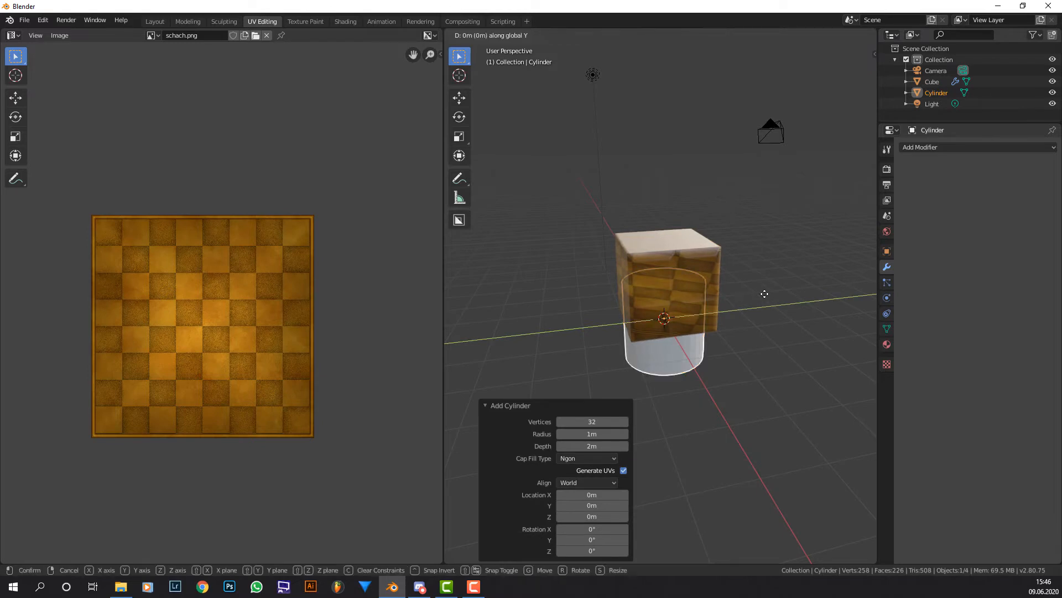
click(469, 285)
Frame the cylinder in Edit Mode and apply Cylinder Projection to its whole mesh
shift+middle_drag(709, 252, 576, 292)
scroll(524, 296, up, 4)
key(Tab)
key(KP_Decimal)
scroll(150, 325, up, 6)
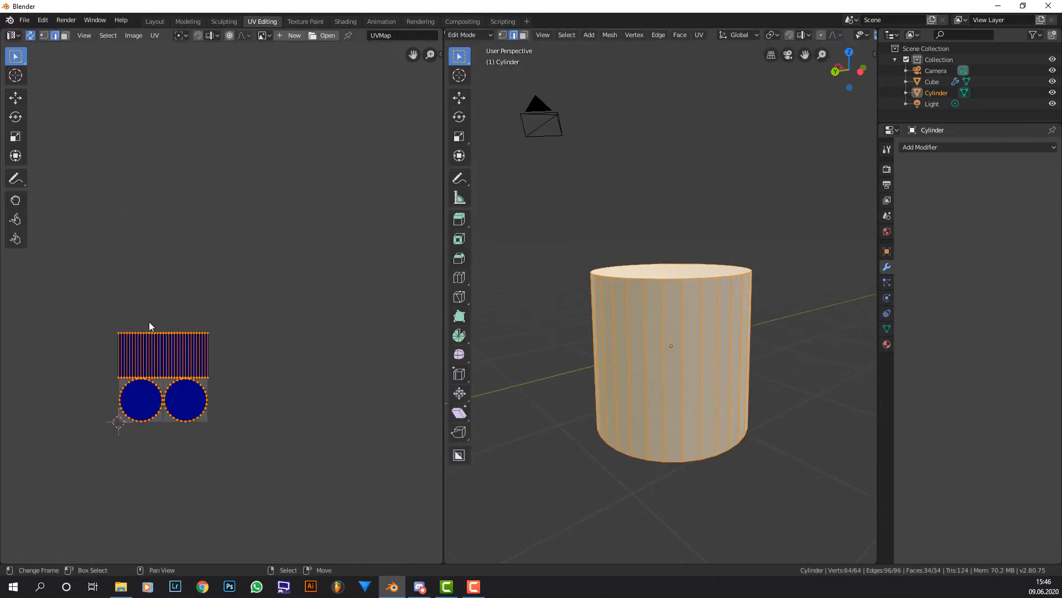
scroll(184, 302, up, 2)
scroll(719, 320, up, 3)
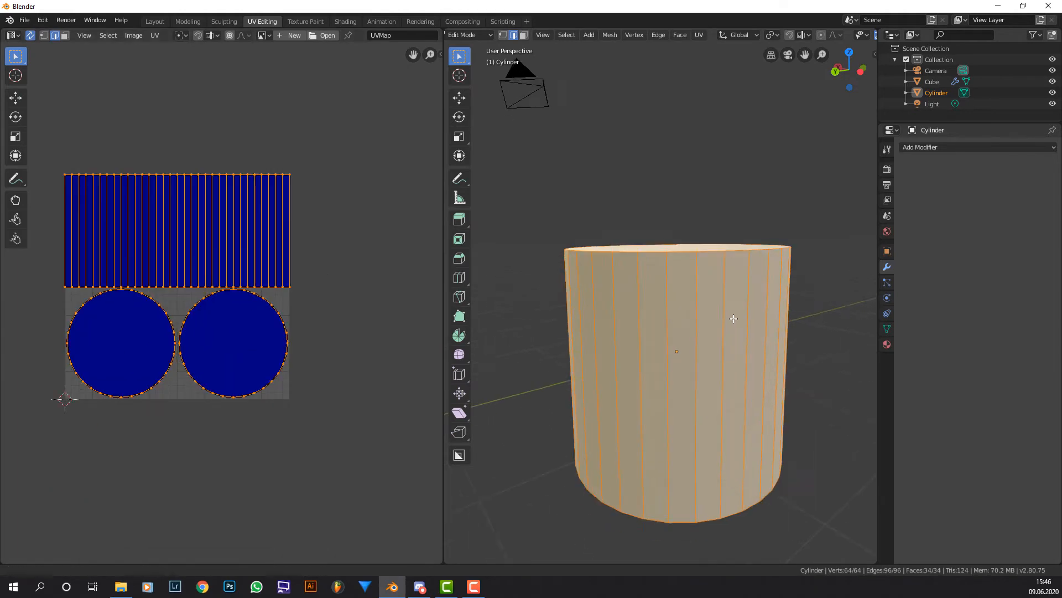
key(u)
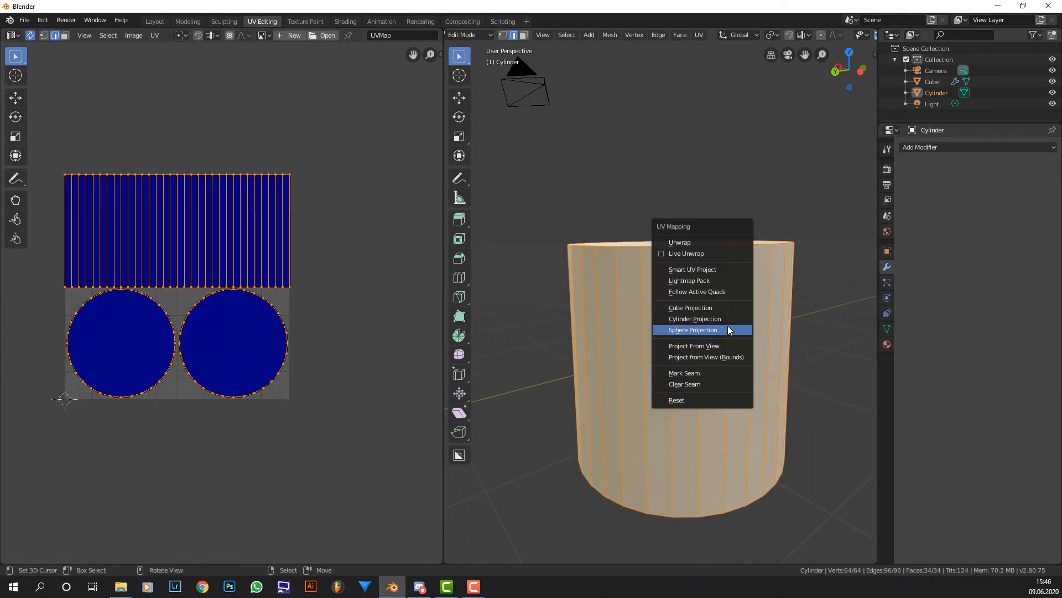
click(722, 319)
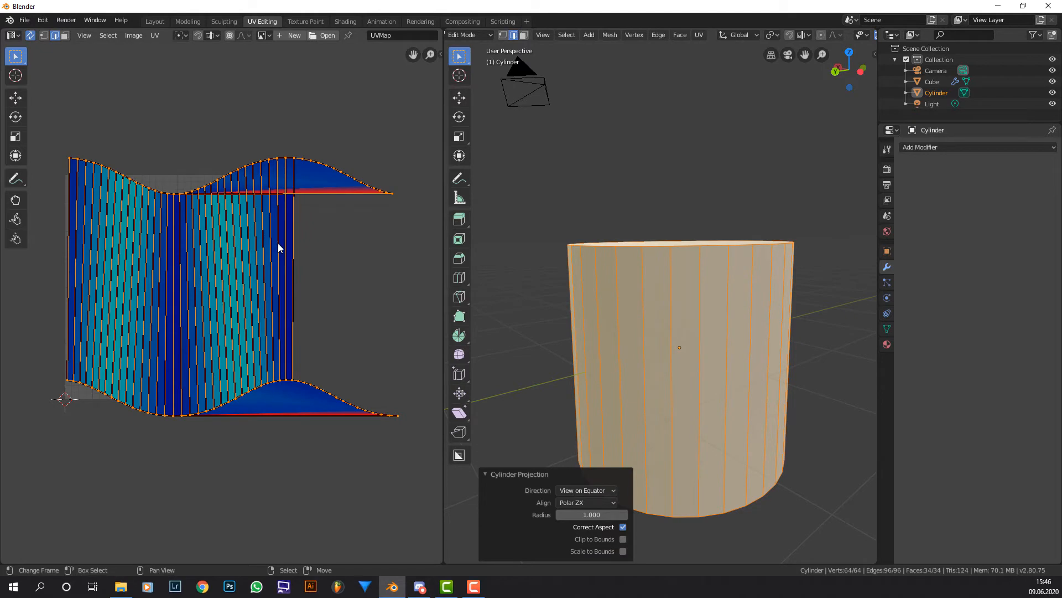
In face selection, delete the cylinder's top and bottom cap faces
middle_drag(582, 186, 587, 208)
click(522, 36)
click(682, 261)
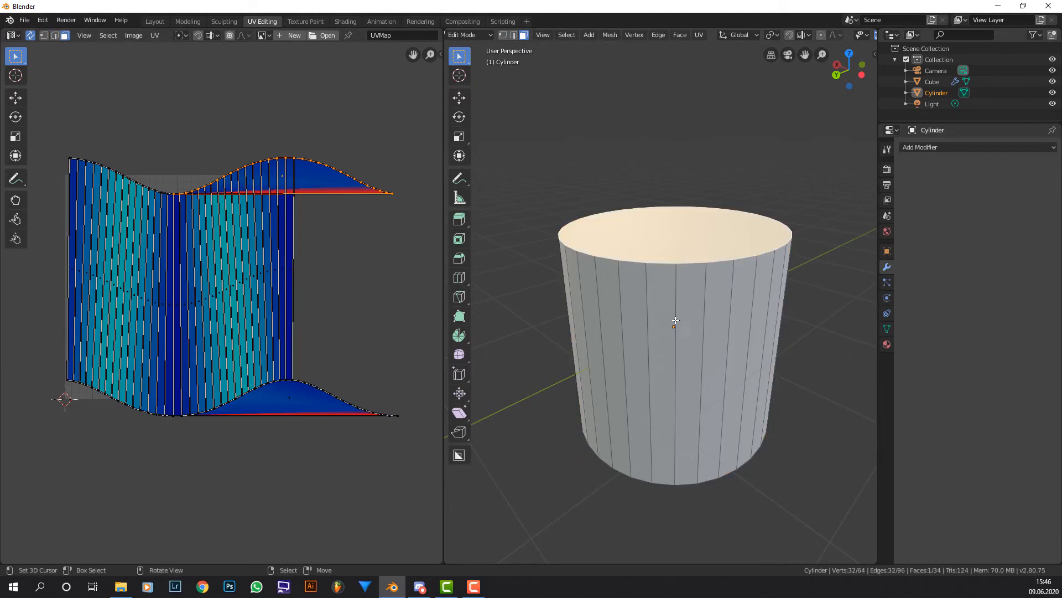
middle_drag(676, 321, 674, 395)
key(x)
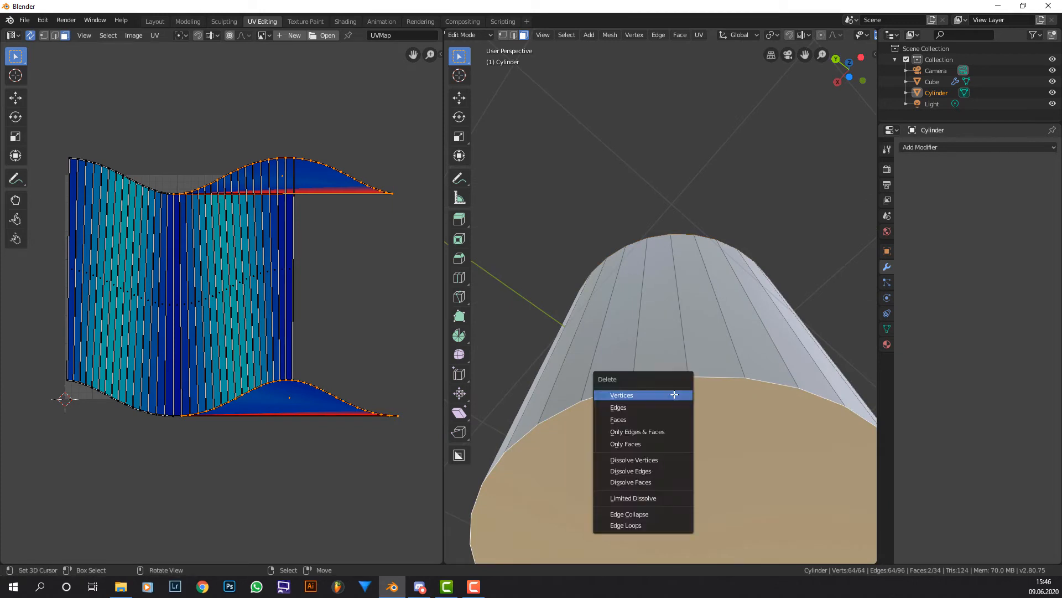
click(669, 423)
Select all remaining side faces of the open cylinder and reapply Cylinder Projection
key(a)
middle_drag(688, 325, 683, 402)
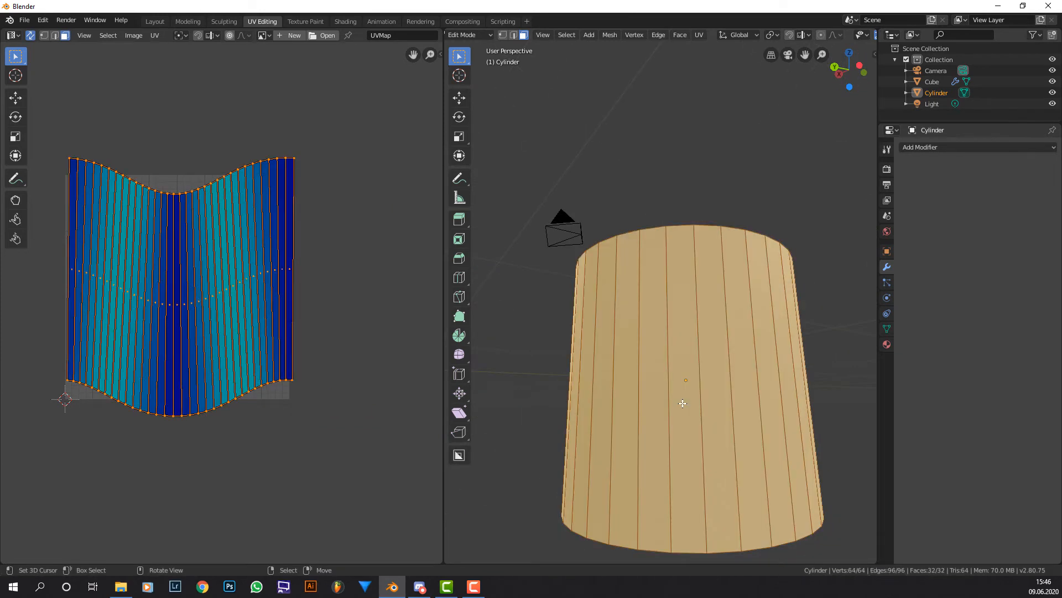
key(u)
click(682, 402)
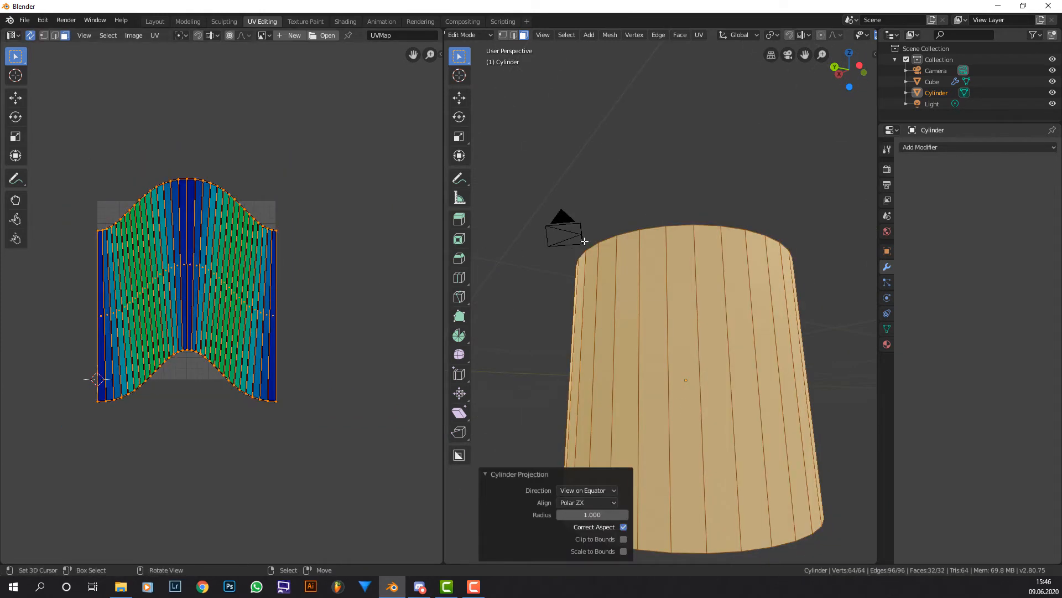
Toggle Clip to Bounds on the Cylinder Projection, ending with both Scale to Bounds and Clip to Bounds enabled
middle_drag(585, 242, 628, 553)
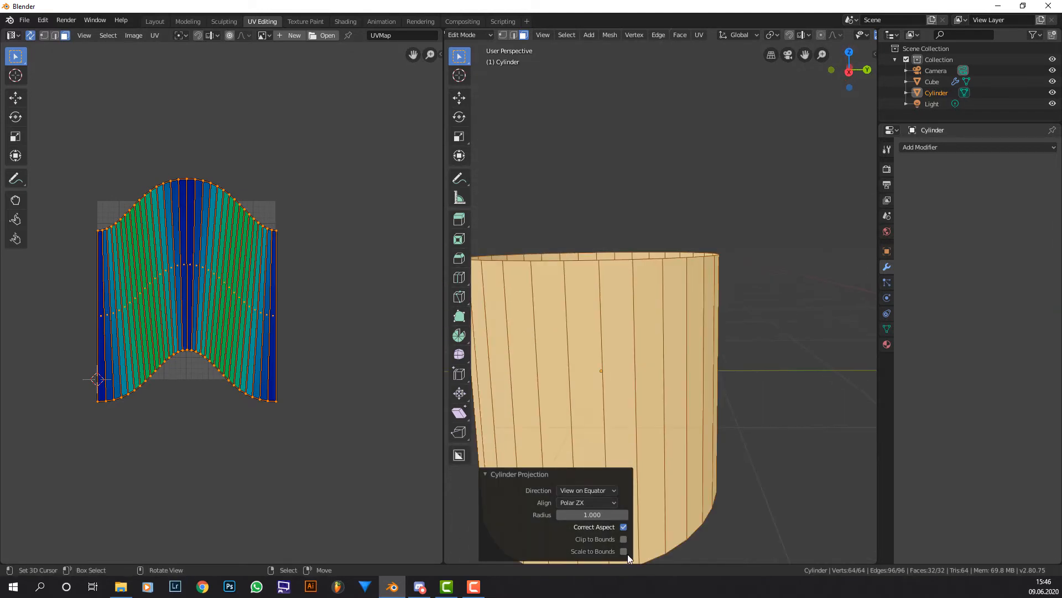
click(623, 537)
click(623, 537)
click(623, 538)
click(623, 537)
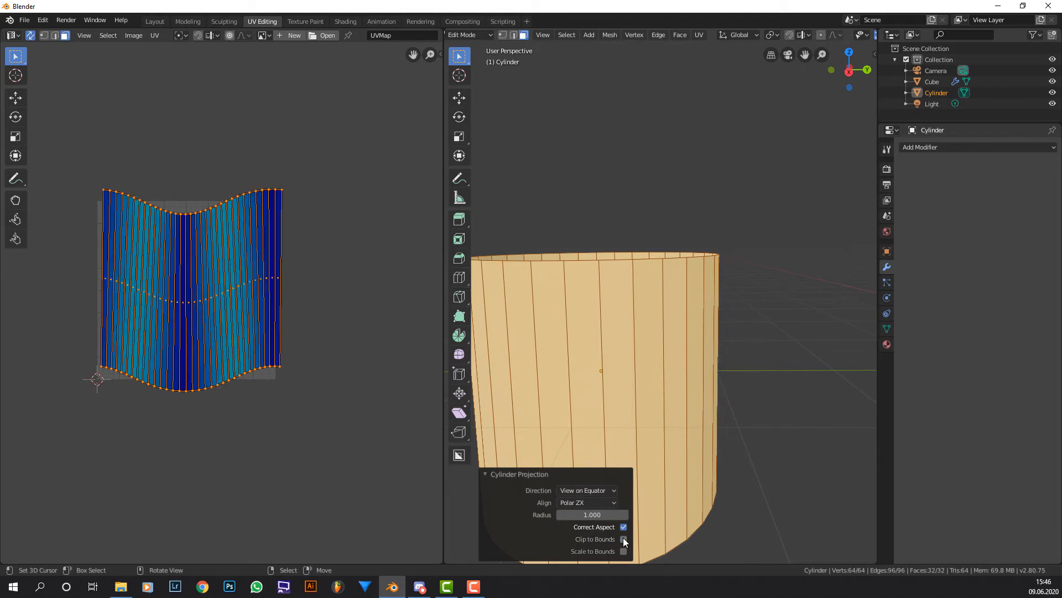
click(624, 551)
click(623, 539)
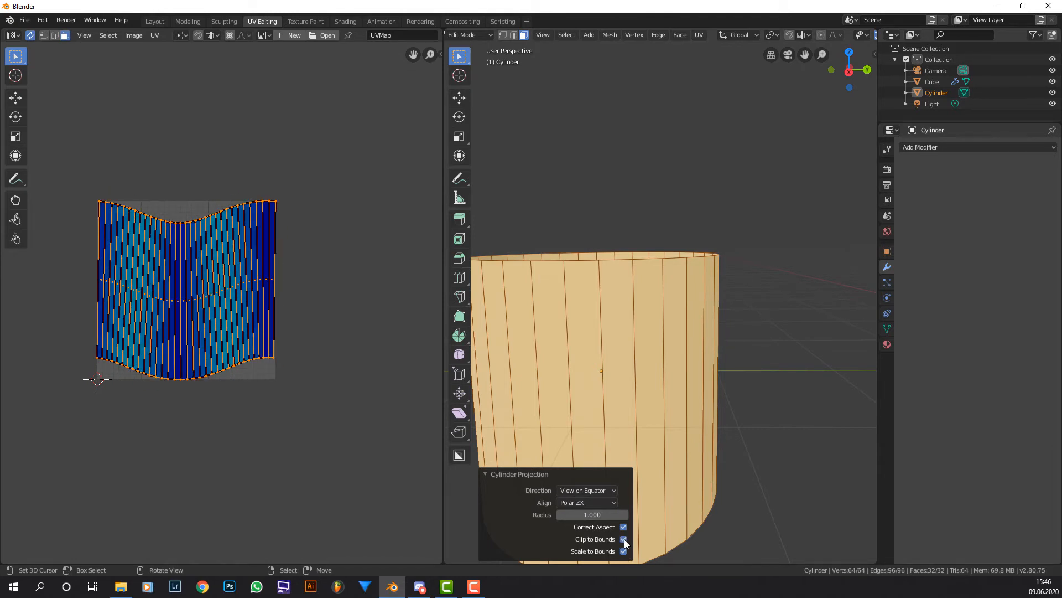
scroll(621, 376, down, 4)
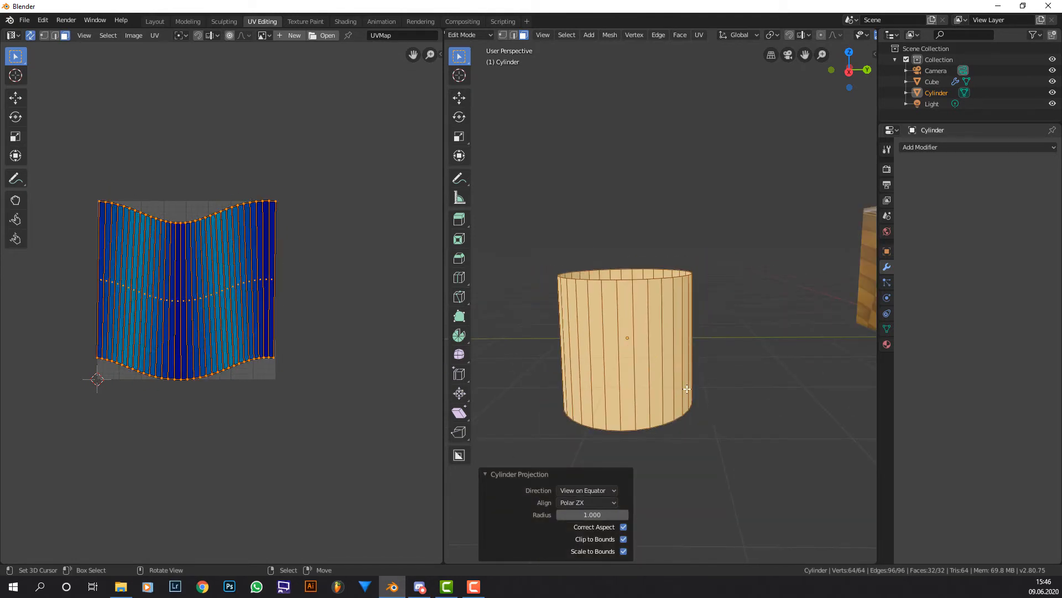
In edge selection, mark one vertical edge on the open cylinder's wall as a seam
middle_drag(687, 389, 786, 387)
click(514, 37)
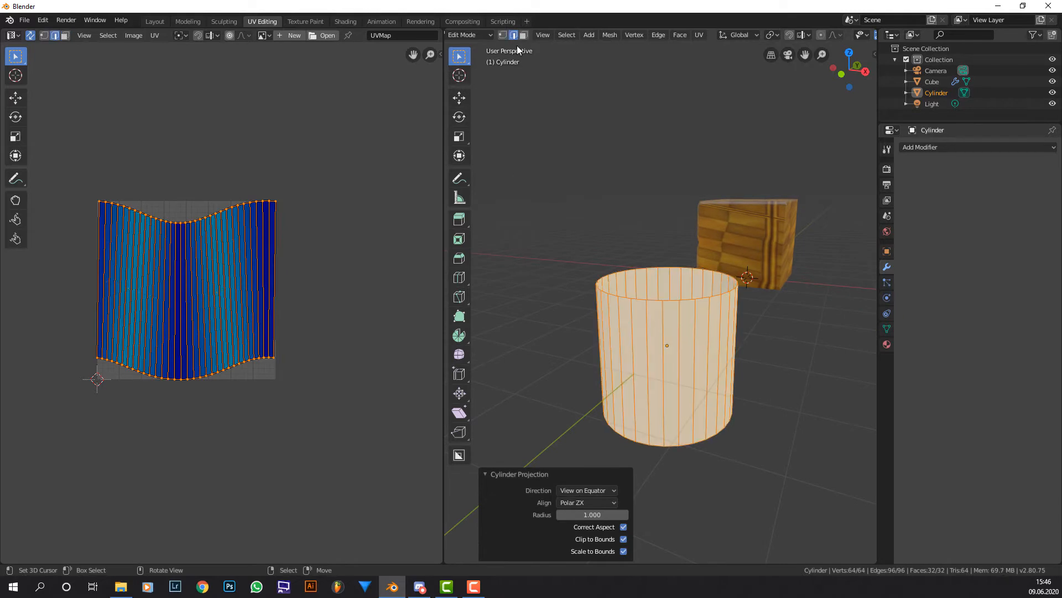
click(745, 401)
key(ctrl+e)
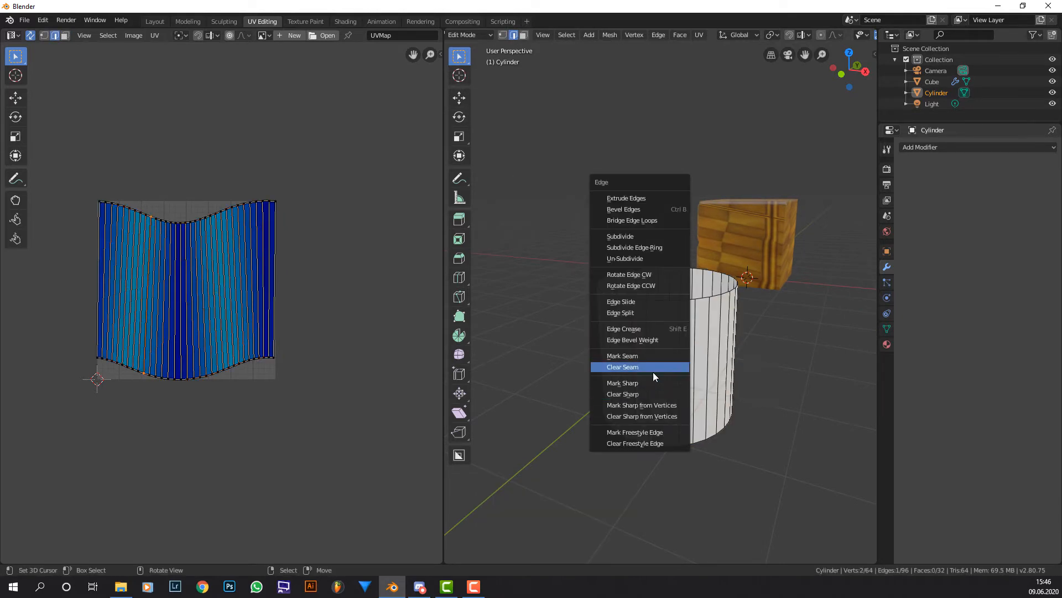
click(652, 357)
Unwrap the whole open cylinder along its vertical seam and inspect the UV layout
key(a)
key(u)
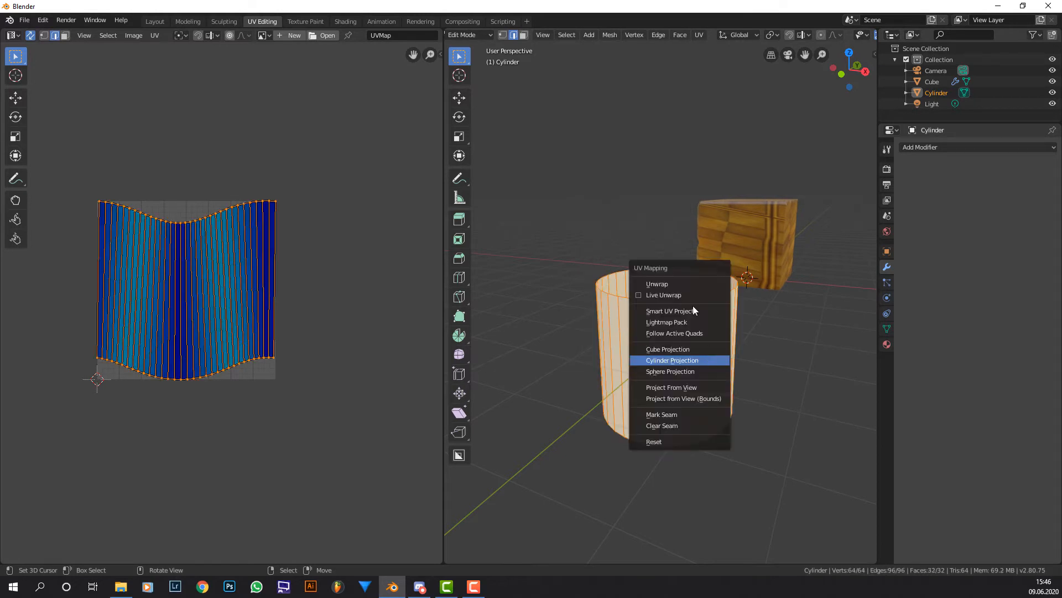
click(661, 282)
scroll(122, 280, up, 4)
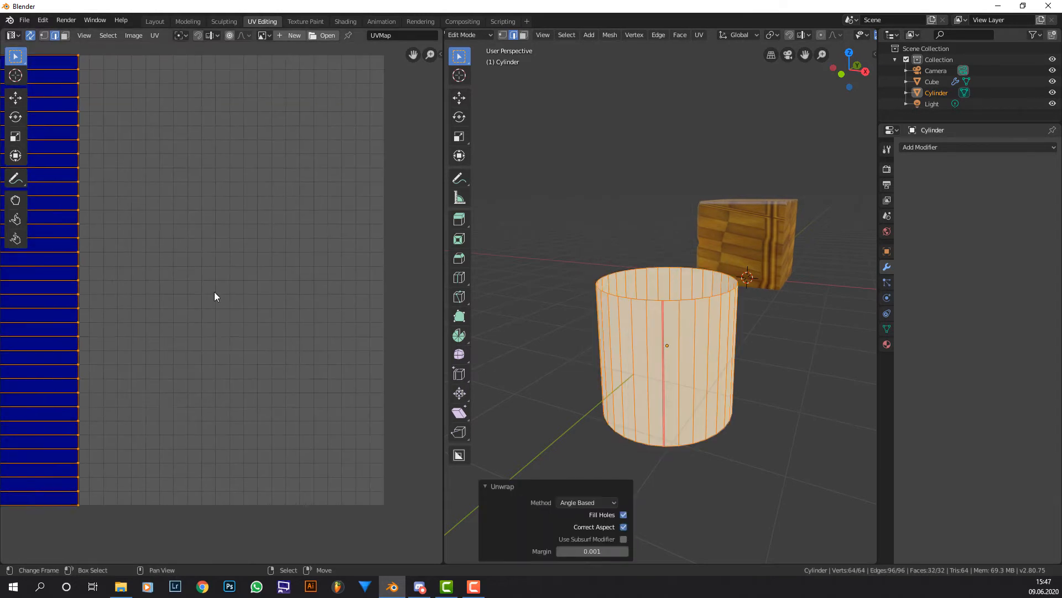
Return to Object Mode and delete the cylinder
key(Tab)
key(x)
click(667, 316)
middle_drag(811, 289, 750, 298)
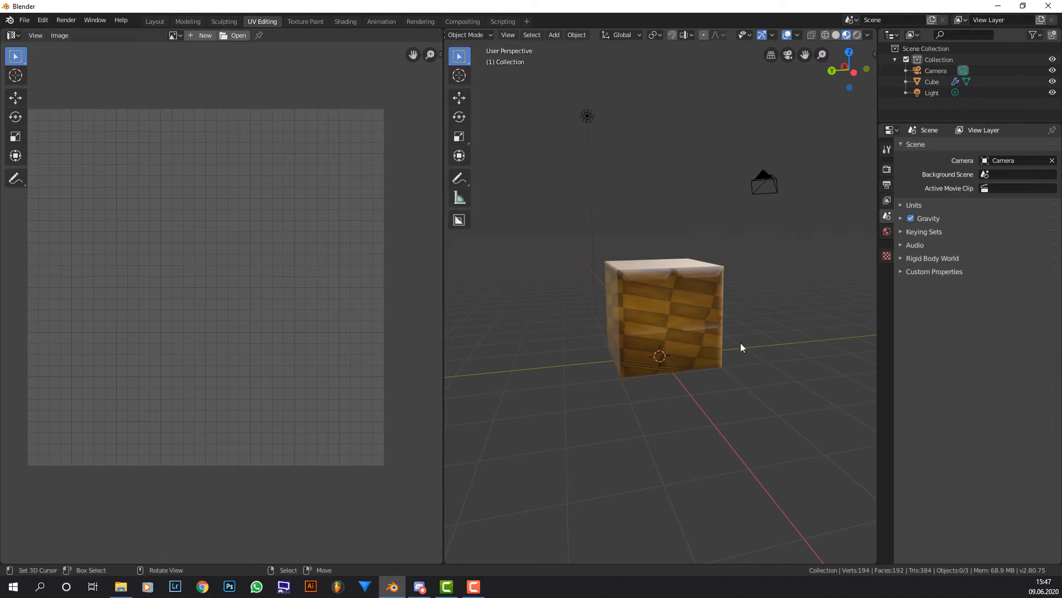
Open the cube in Edit Mode and frame both its mesh and its complete UV layout
click(666, 314)
key(Tab)
key(KP_Decimal)
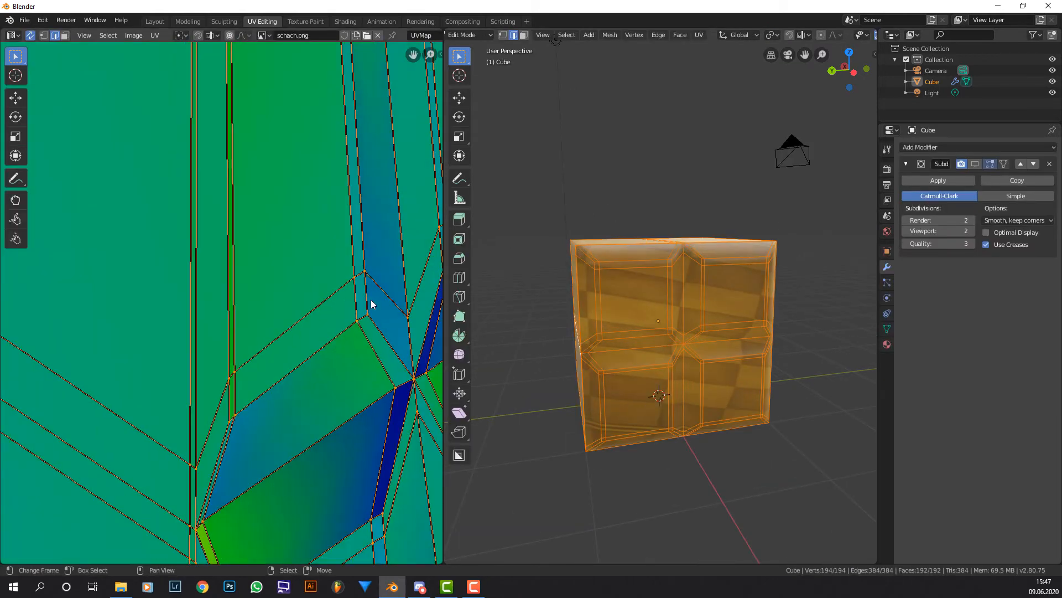
scroll(371, 304, down, 8)
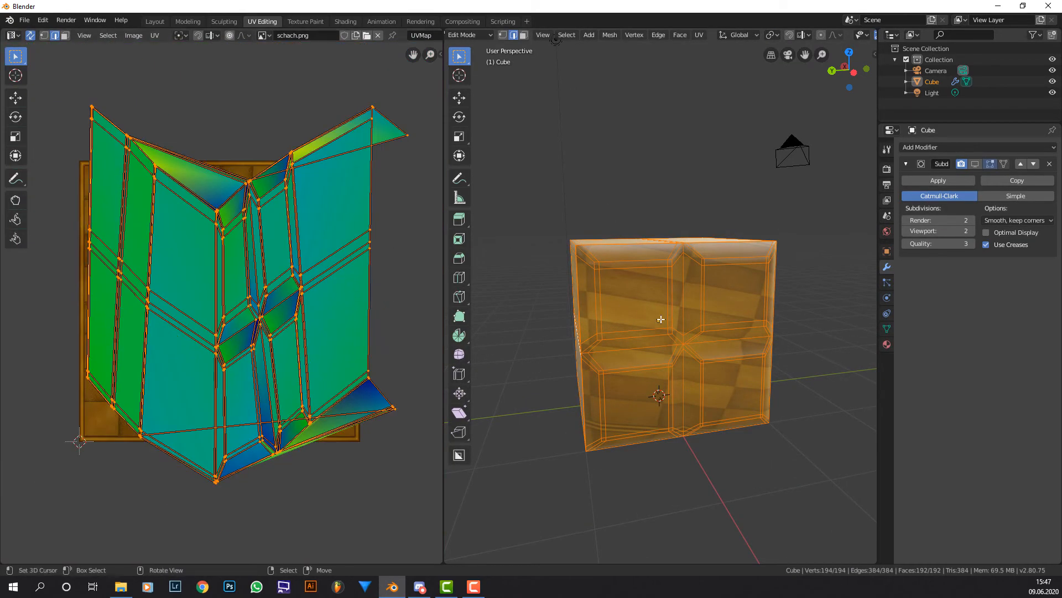
scroll(669, 316, up, 5)
scroll(673, 320, down, 3)
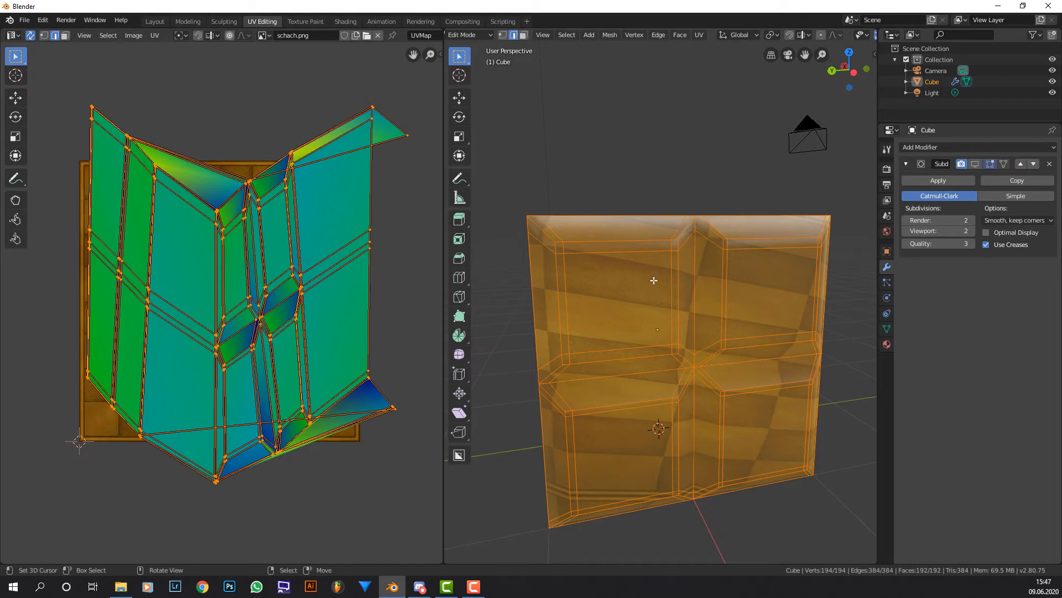
Apply Smart UV Project to the whole cube with angle limit 66, zero island margin, Correct Aspect and Stretch to UV Bounds
key(u)
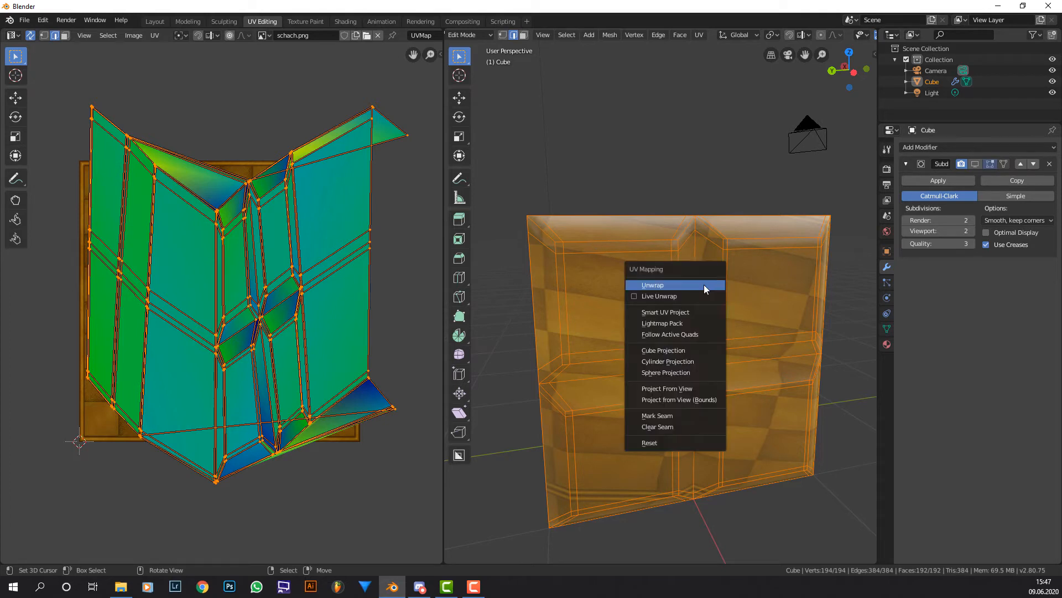
click(700, 313)
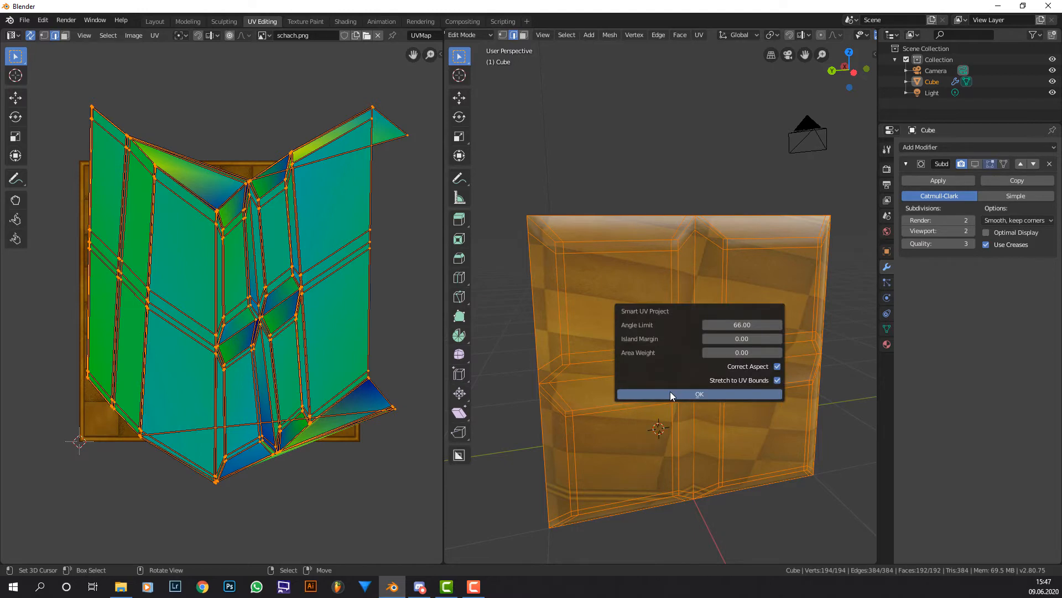
click(670, 392)
scroll(190, 344, up, 6)
scroll(104, 245, down, 3)
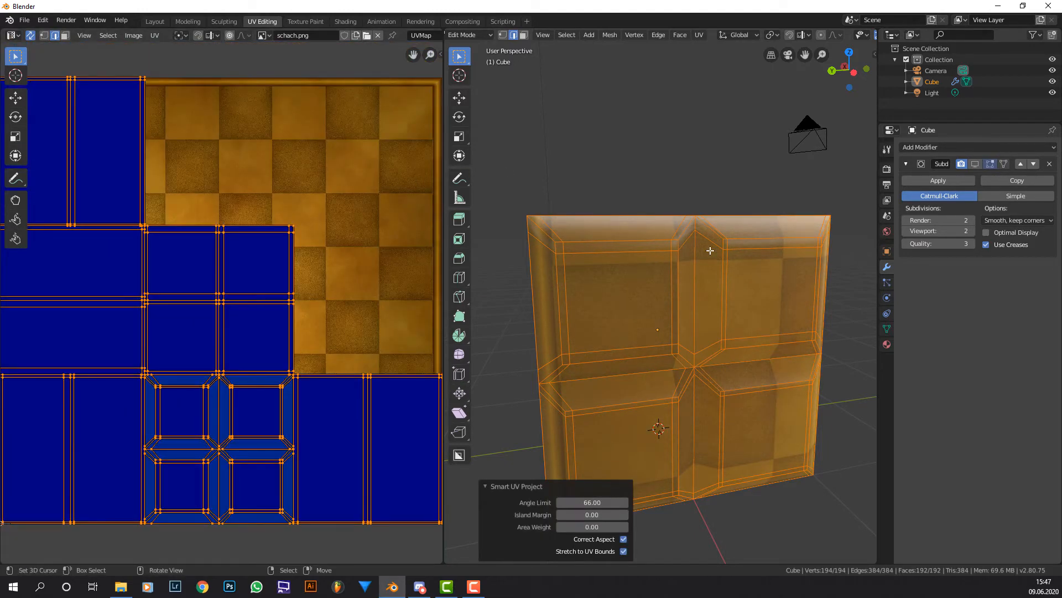
Inspect the touching island borders in the Smart UV Project layout and try moving one border edge
scroll(224, 323, up, 6)
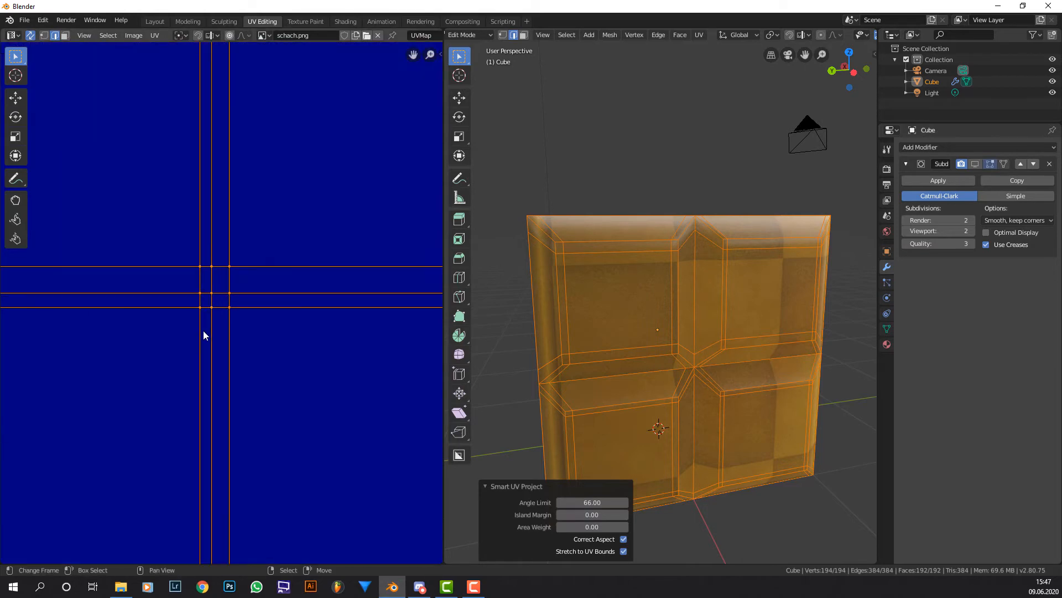
scroll(227, 232, up, 2)
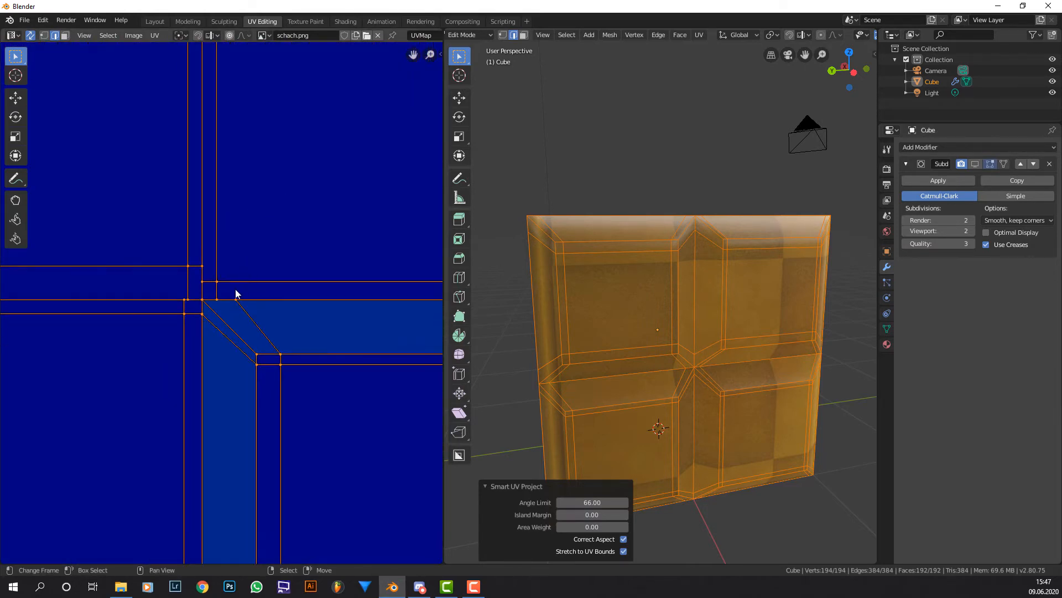
click(233, 295)
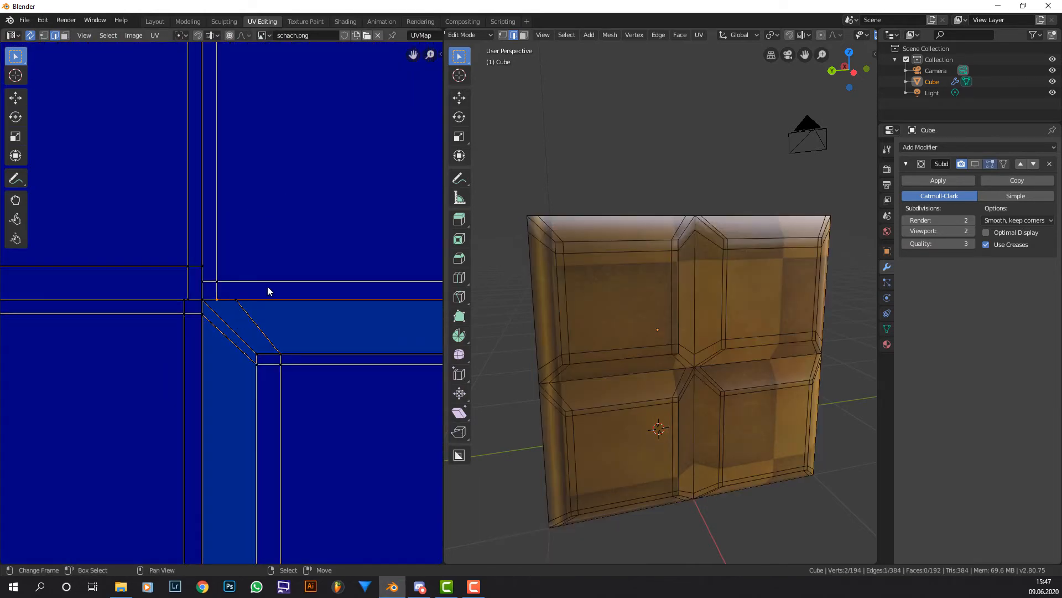
key(g)
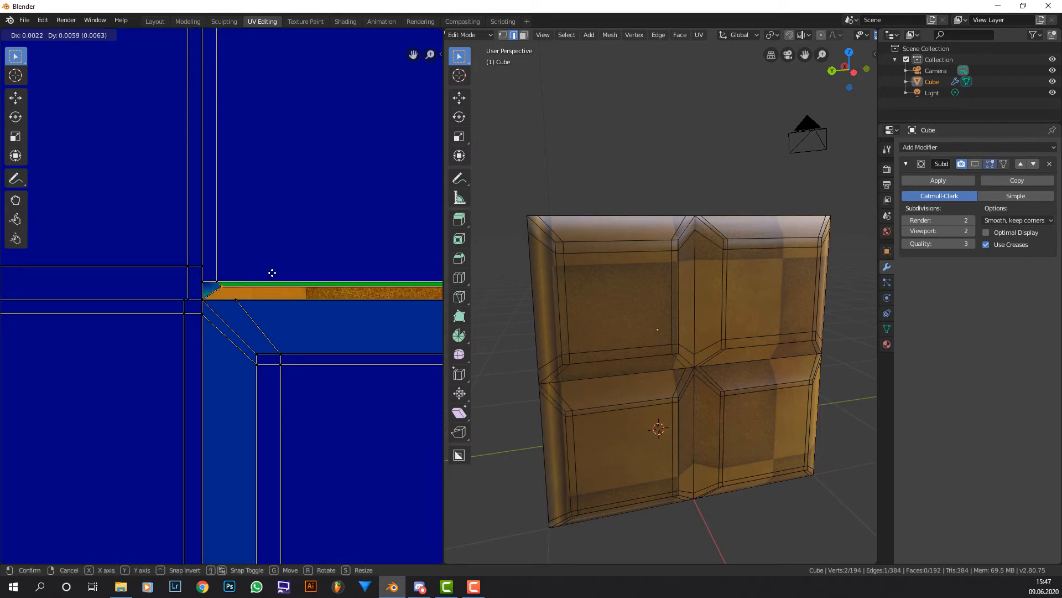
right_click(272, 274)
Select the whole cube and apply Sphere Projection with View on Equator, Polar ZX and Correct Aspect
scroll(593, 241, down, 3)
scroll(638, 240, down, 3)
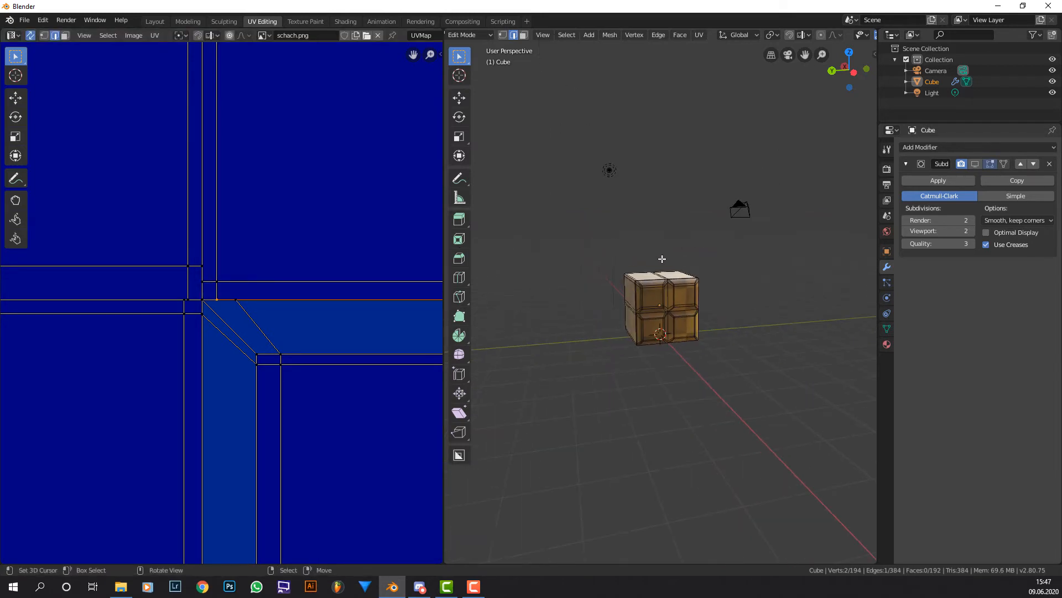
scroll(663, 258, up, 8)
scroll(667, 258, down, 3)
key(a)
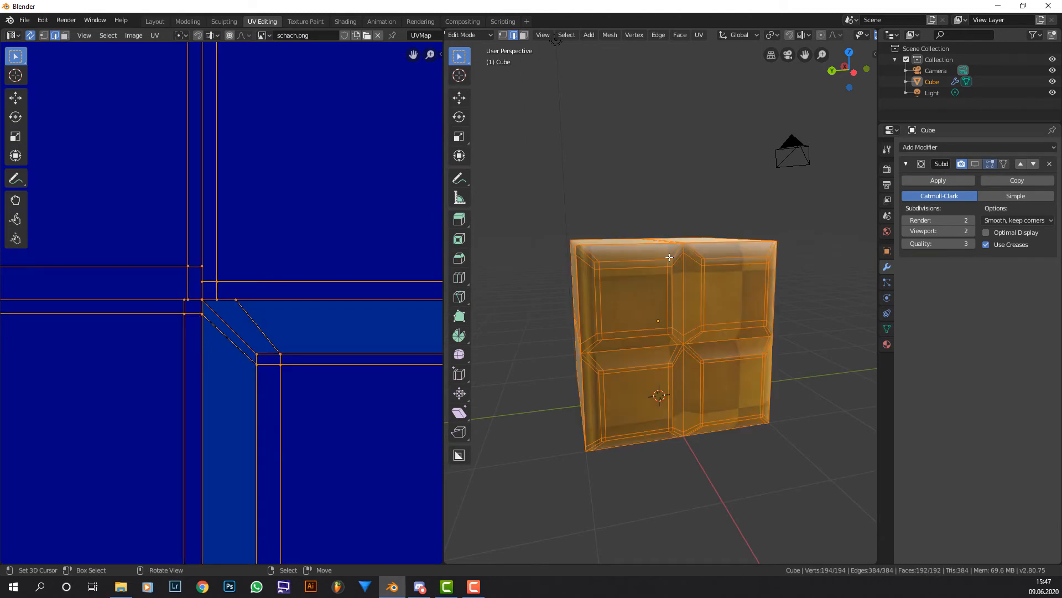
middle_drag(650, 259, 777, 299)
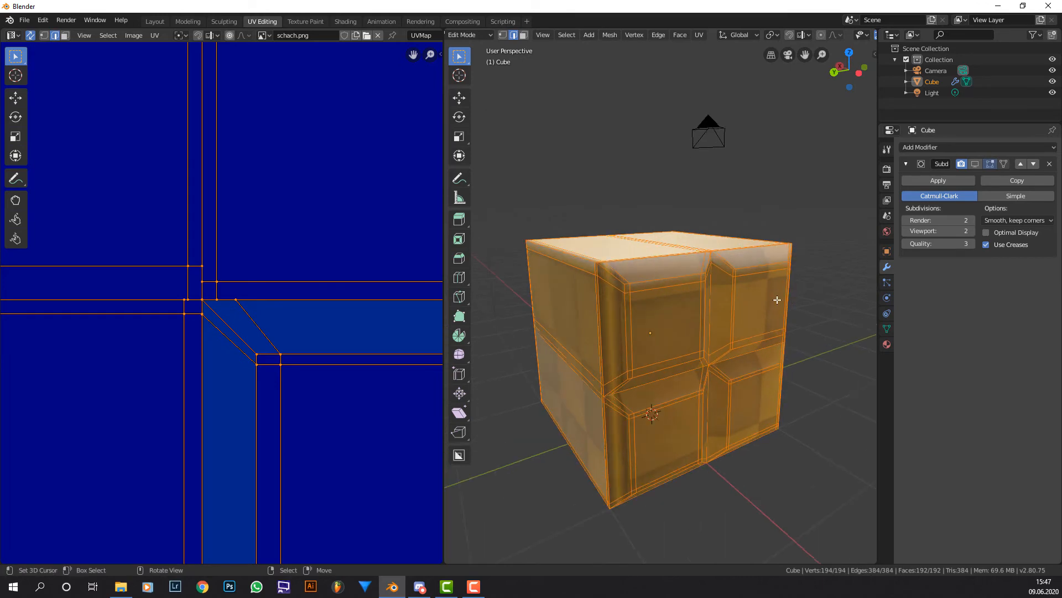
key(u)
click(765, 360)
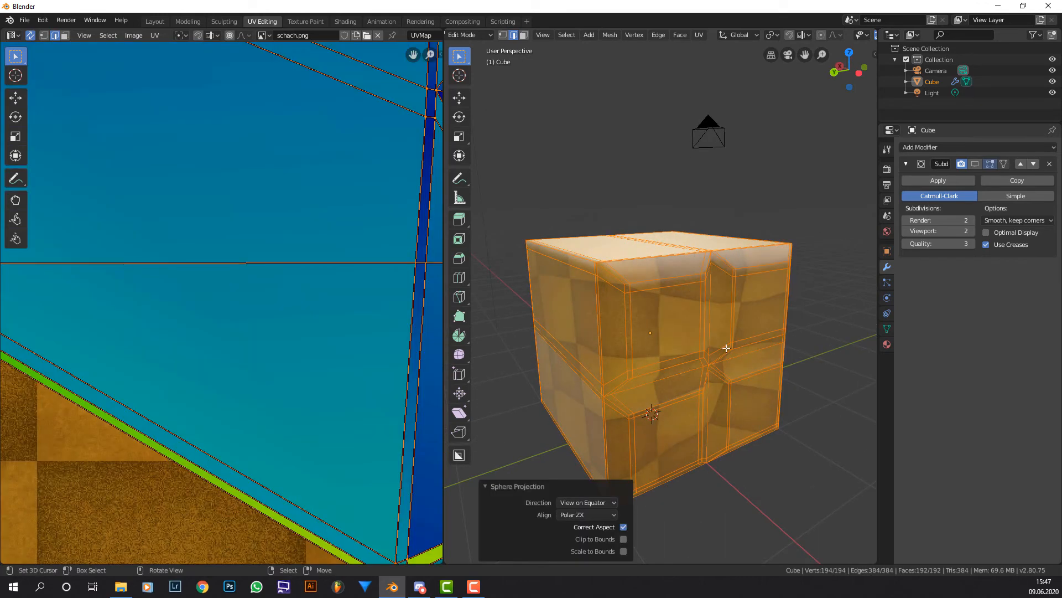
Frame the cube's complete projected UV layout and try moving it over the checker texture
scroll(321, 297, down, 6)
scroll(316, 290, down, 1)
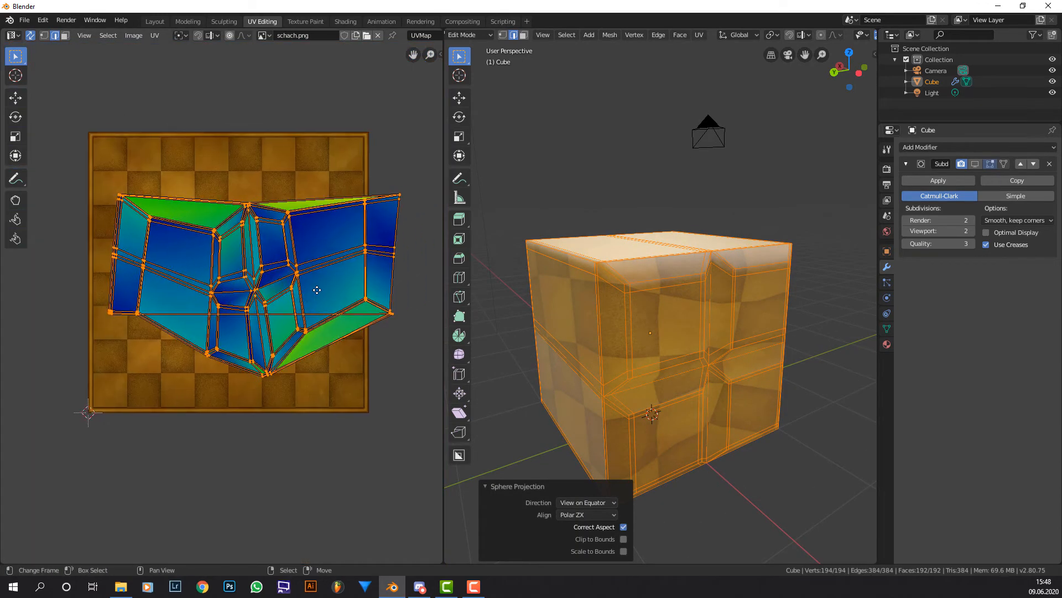
key(g)
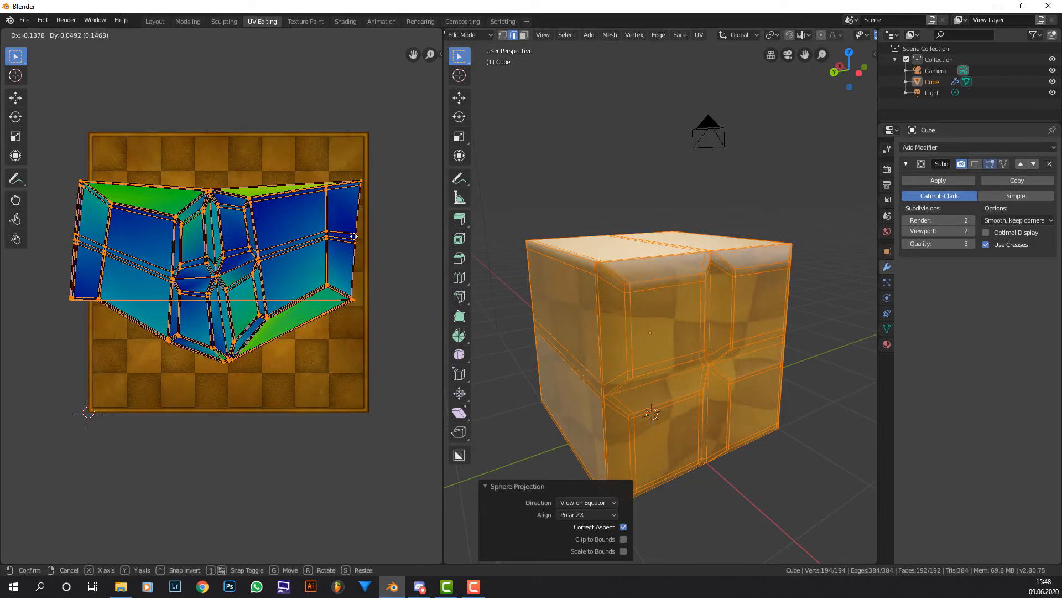
right_click(364, 240)
Return to Object Mode, add a UV sphere and move it about -3.7 m along global Y, beside the cube
key(Tab)
scroll(789, 244, down, 4)
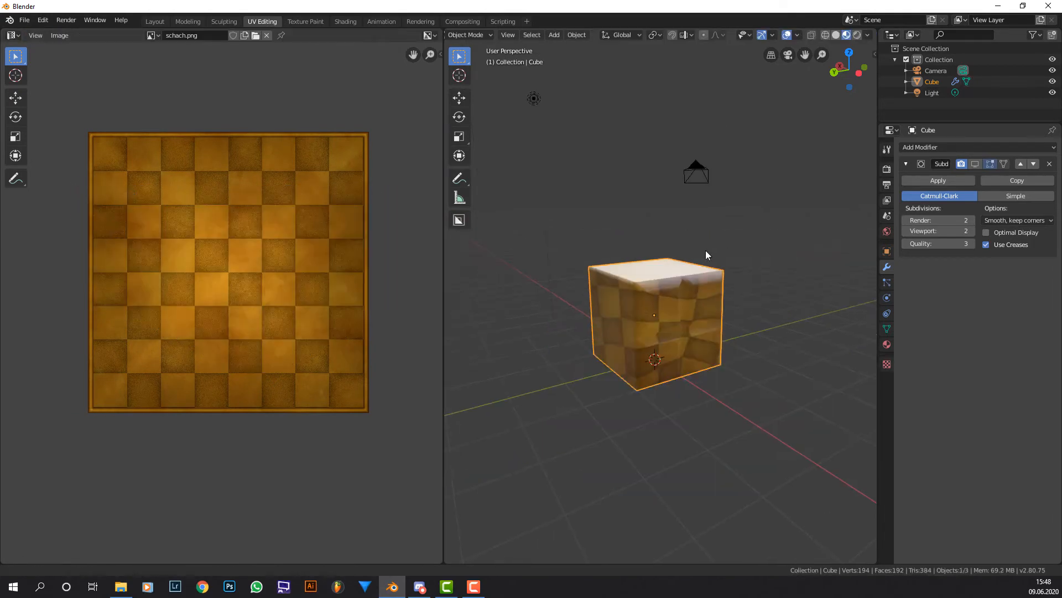
mouse_move(705, 250)
middle_down()
mouse_move(669, 252)
mouse_move(712, 261)
middle_up()
key(shift+a)
mouse_move(711, 261)
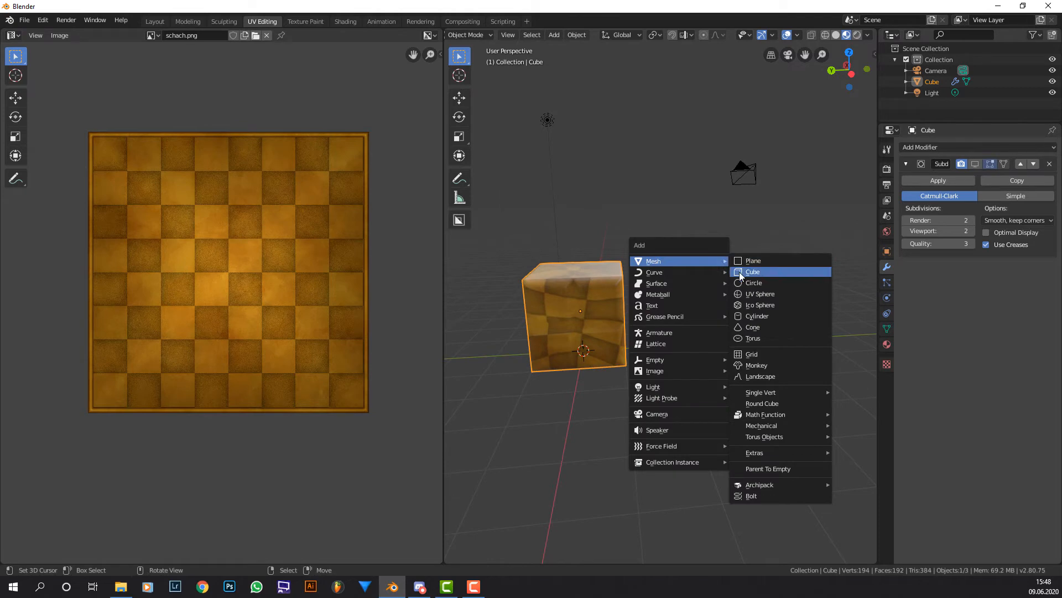
click(769, 296)
key(g)
key(y)
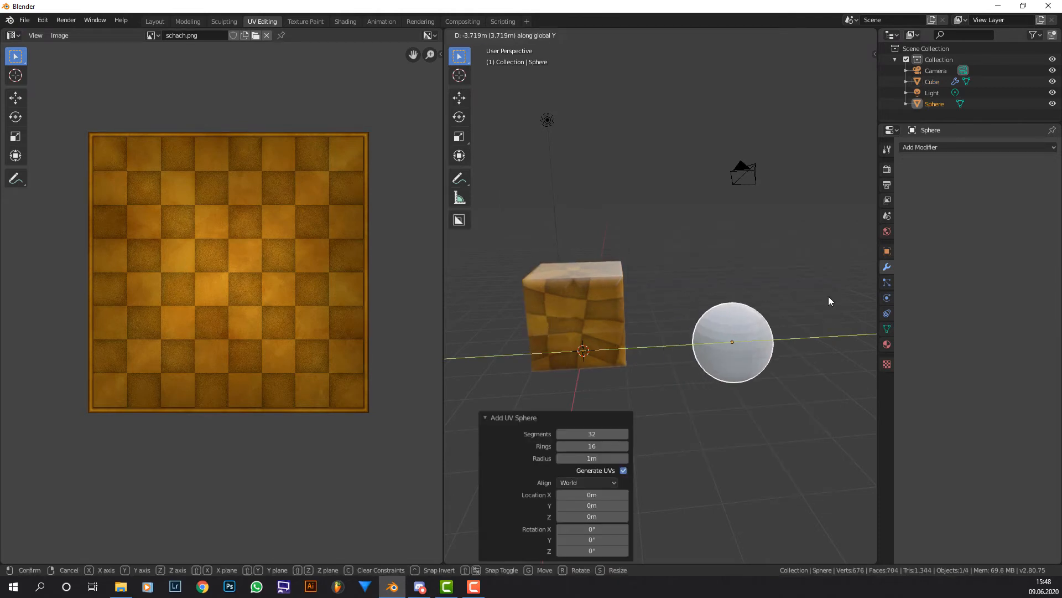
click(828, 297)
Open the sphere in Edit Mode and examine its default UV layout alongside a close view of the mesh
key(Tab)
scroll(625, 293, up, 1)
scroll(254, 291, up, 9)
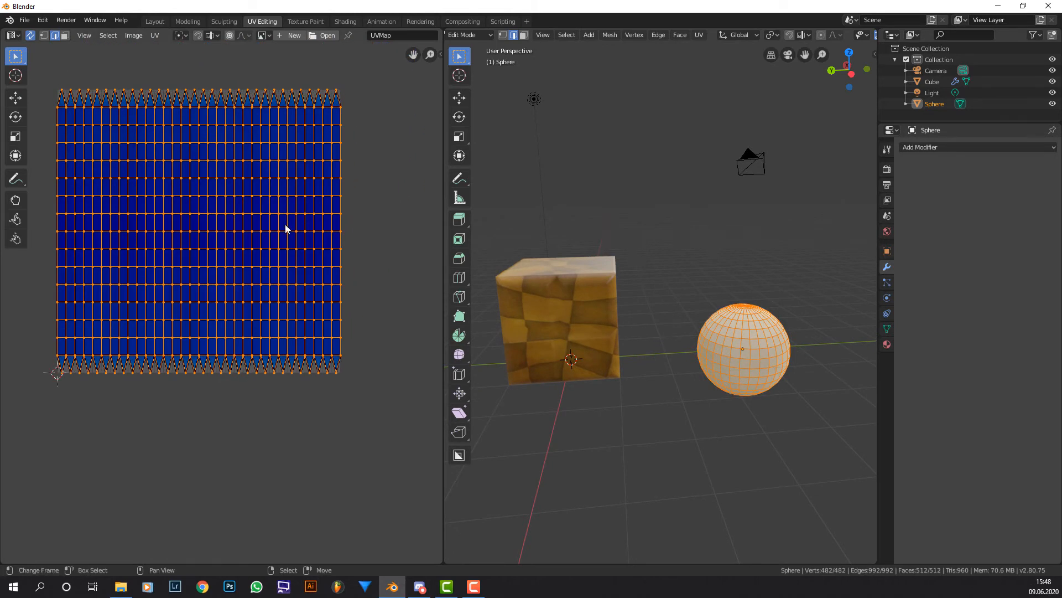
scroll(327, 163, up, 1)
middle_drag(324, 161, 339, 222)
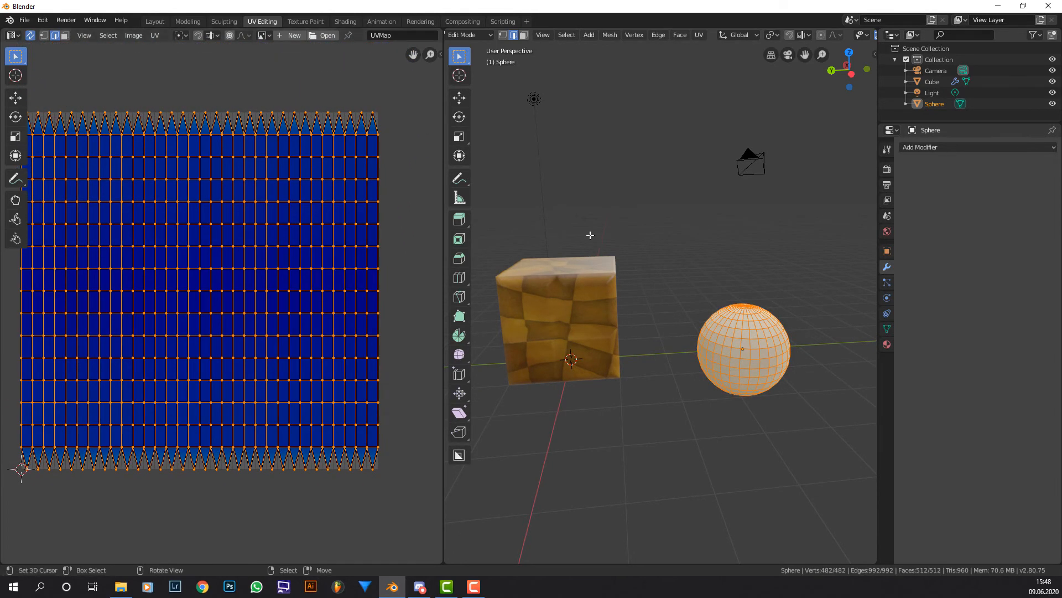
scroll(775, 249, up, 4)
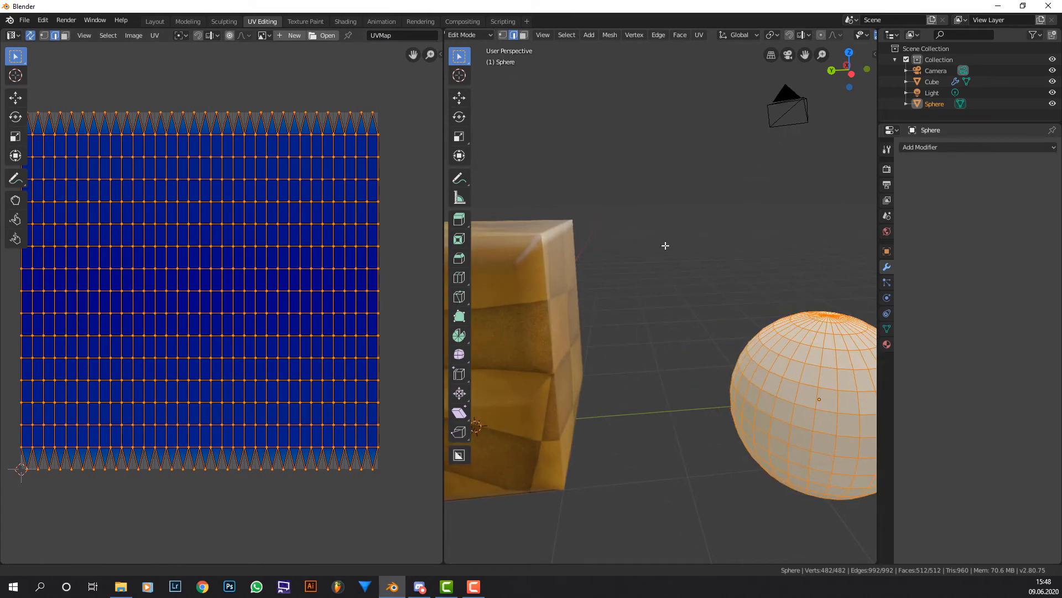
mouse_move(666, 244)
middle_down()
mouse_move(639, 197)
mouse_move(650, 235)
middle_up()
shift+middle_drag(650, 235, 644, 130)
scroll(658, 166, up, 2)
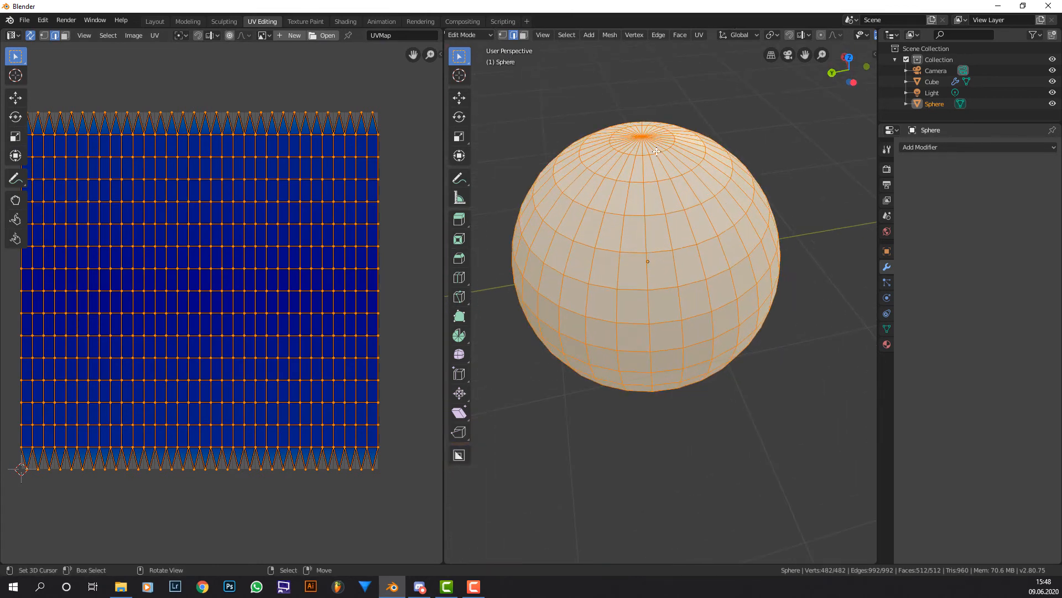
Apply Sphere Projection to the whole sphere with View on Equator, Polar ZX and Correct Aspect
scroll(652, 172, down, 1)
scroll(653, 183, down, 3)
middle_drag(678, 244, 680, 242)
key(u)
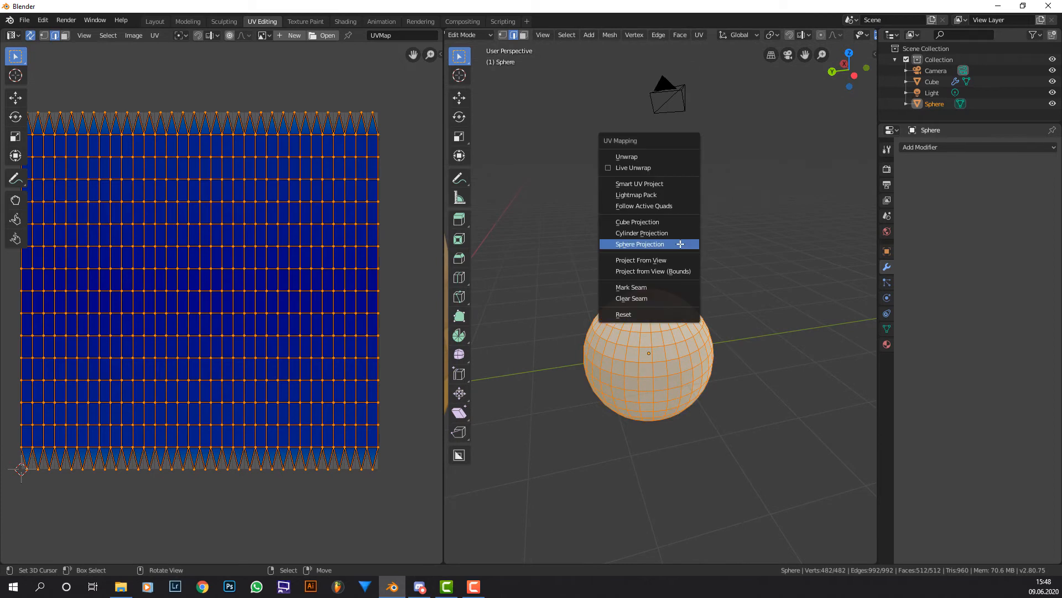
click(681, 244)
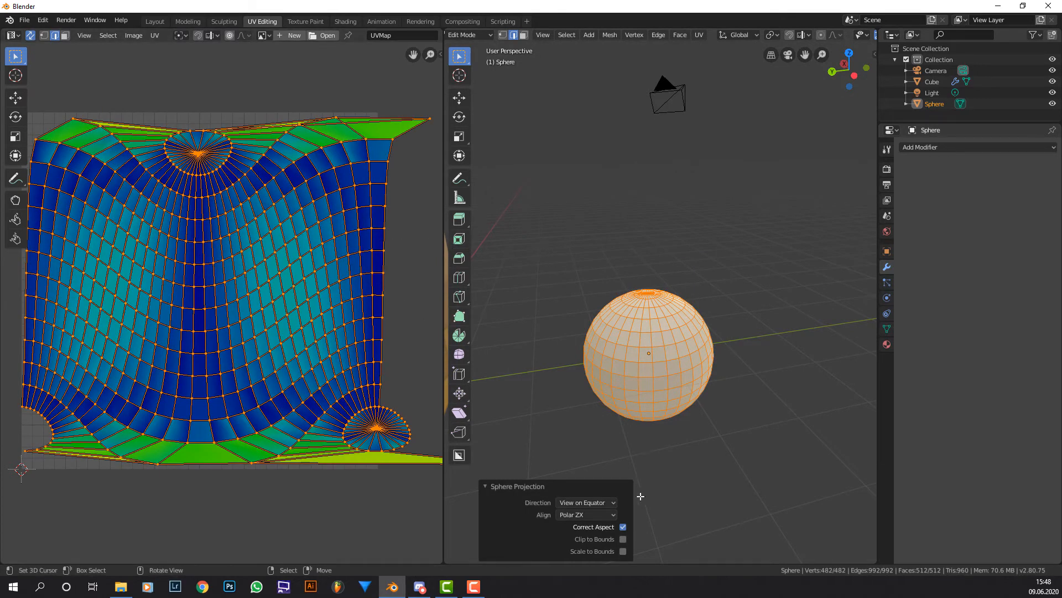
Compare the sphere's projection with Clip to Bounds on and off, leave it off, and enable Scale to Bounds
click(618, 540)
click(618, 540)
click(618, 540)
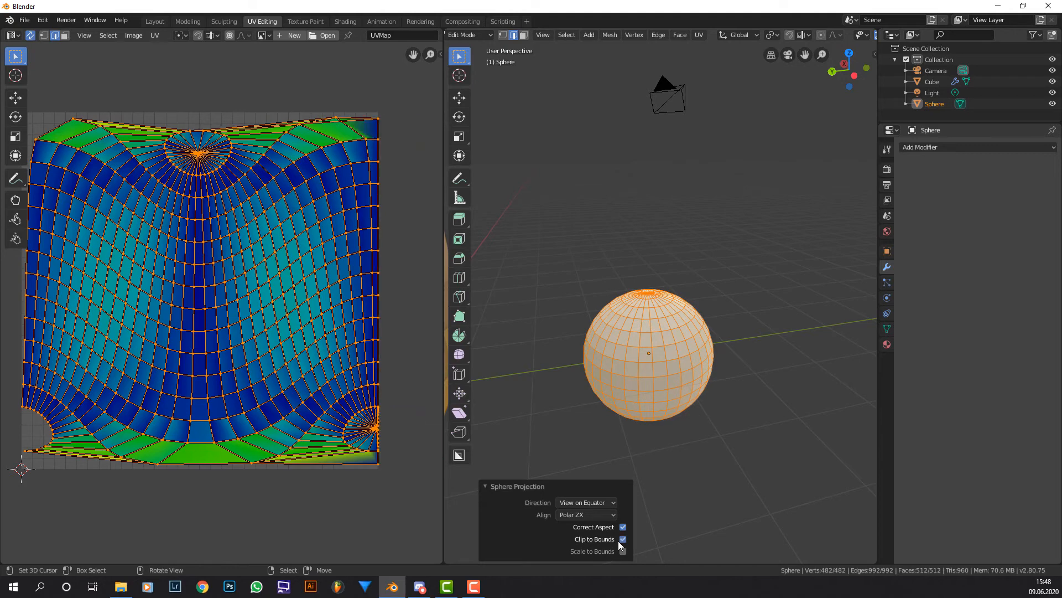
click(623, 551)
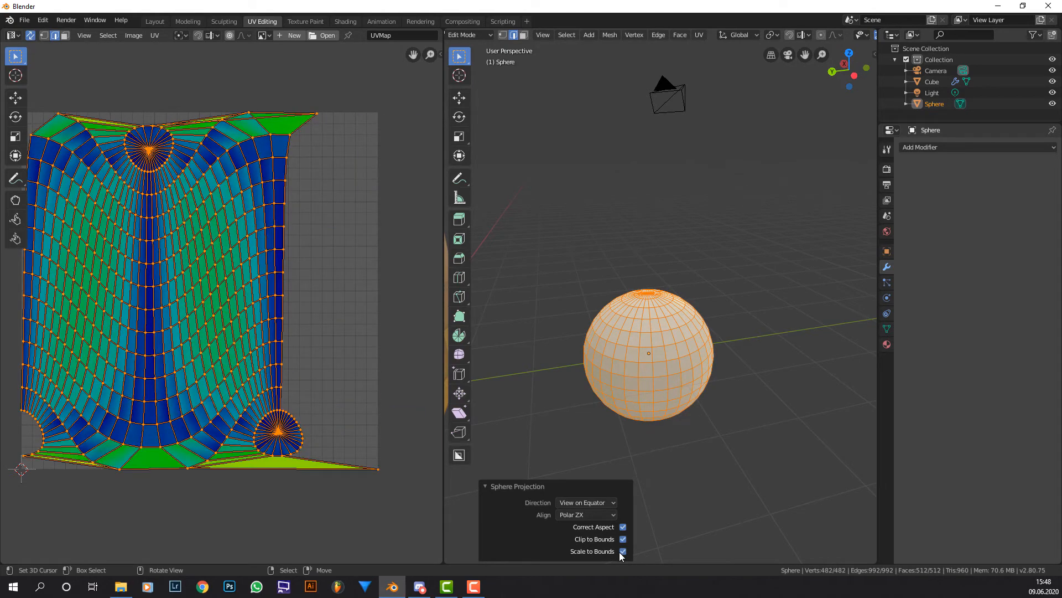
click(622, 539)
click(623, 528)
Try the Polar ZY alignment on the sphere's projection and switch back to Polar ZX
click(607, 516)
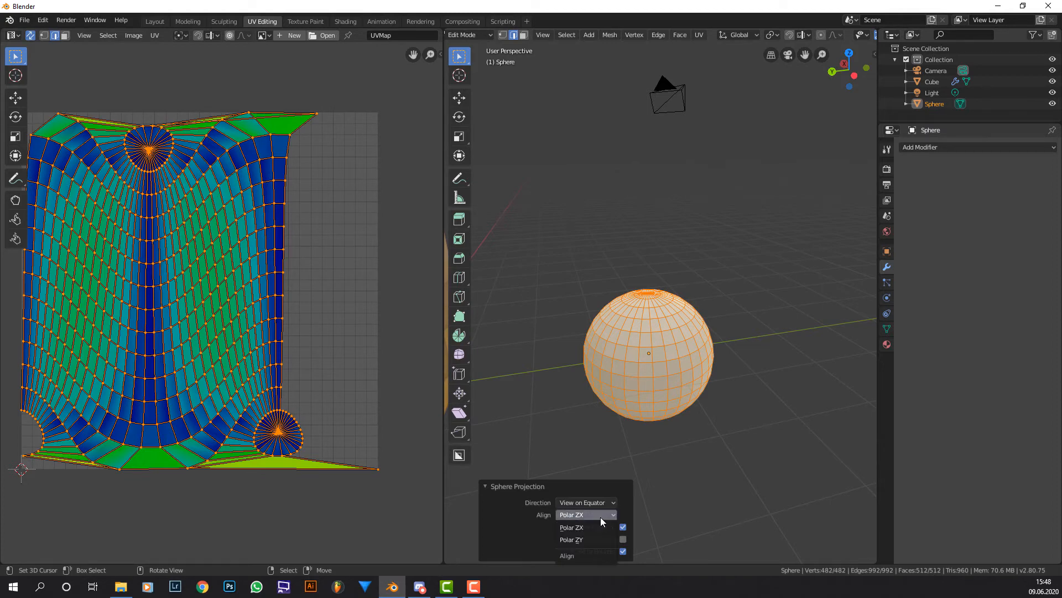
click(596, 537)
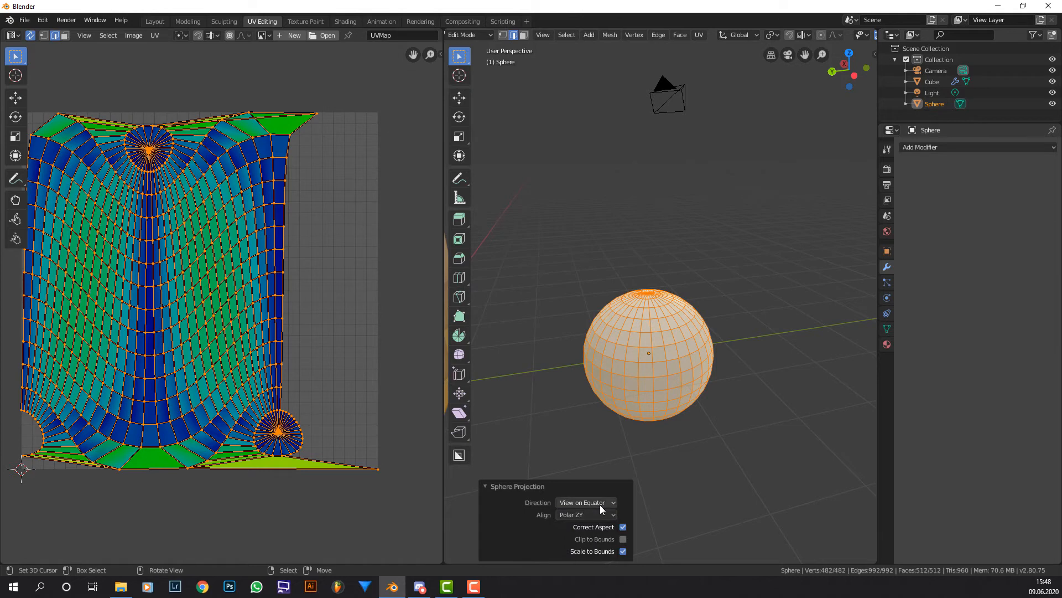
click(609, 515)
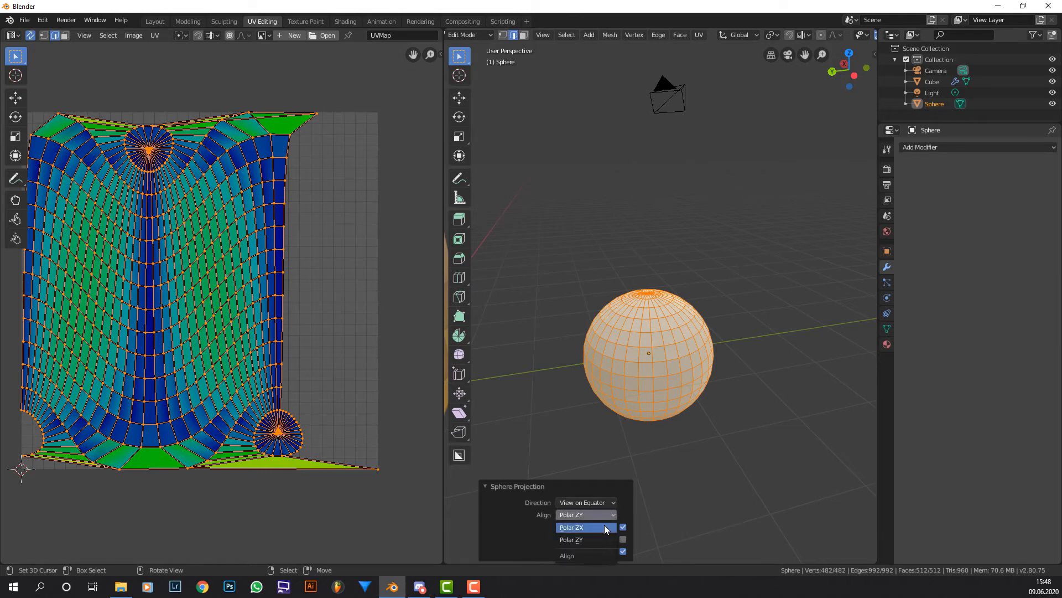
click(607, 527)
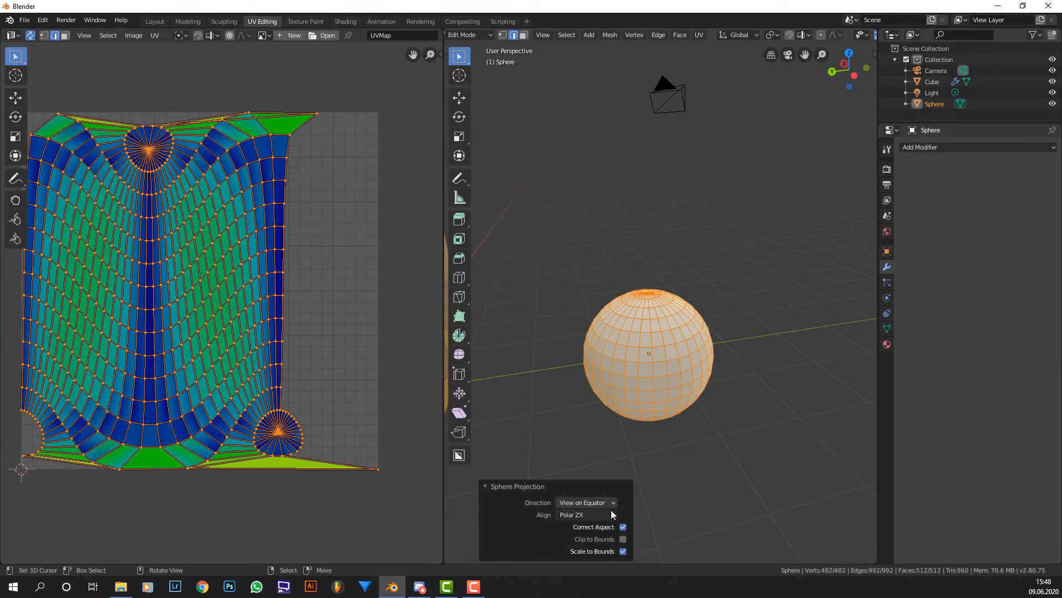
Try the View on Poles direction for the sphere's projection and set the direction to Align to Object
click(608, 504)
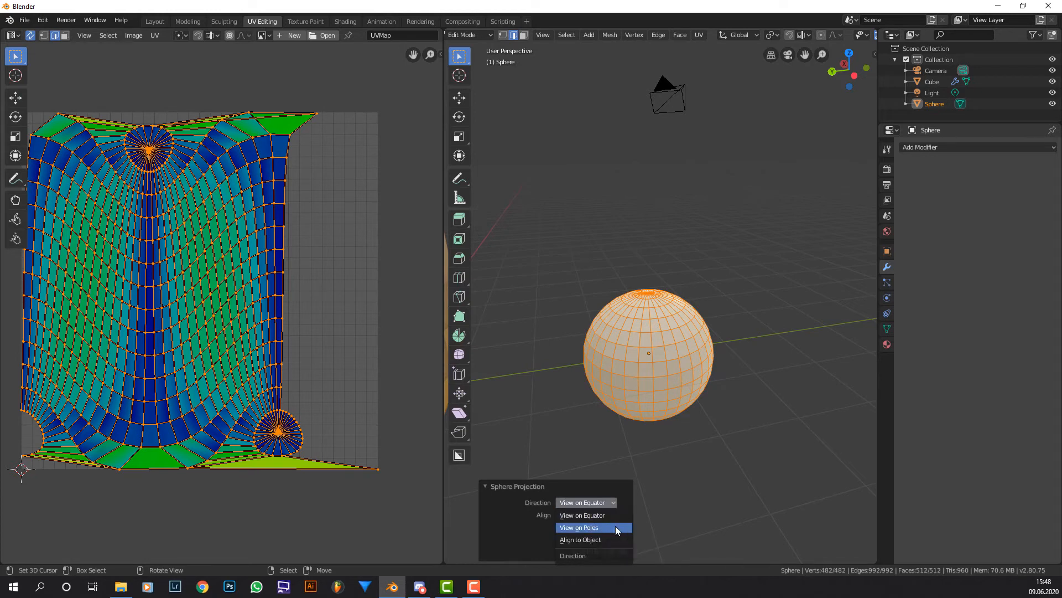
click(616, 527)
click(613, 505)
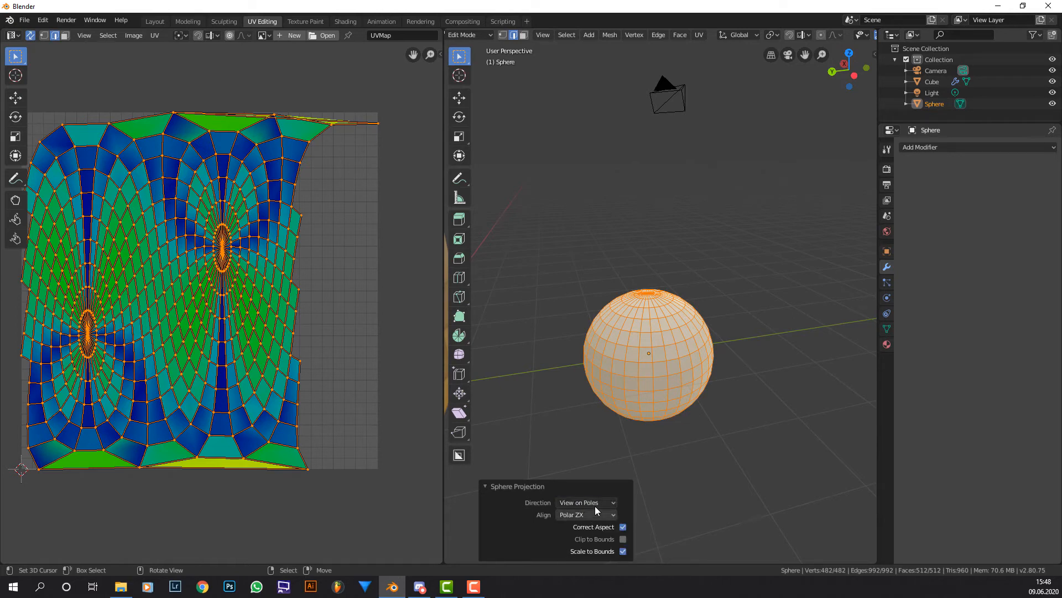
click(595, 504)
click(618, 541)
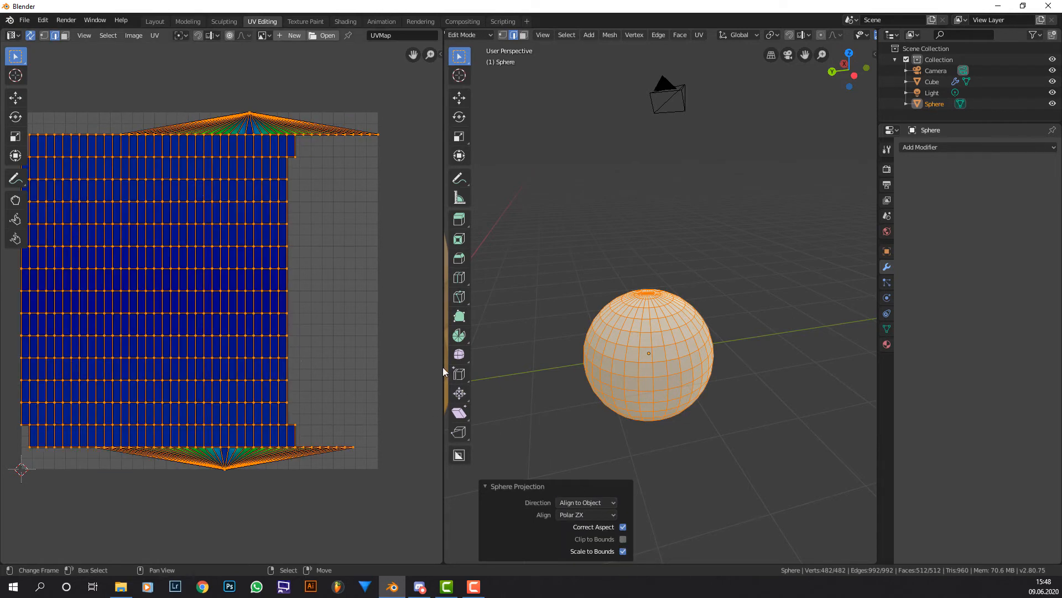
Set the Sphere Projection alignment to Polar ZY and compare the UV layout with the sphere's mesh around its pole
scroll(772, 334, up, 2)
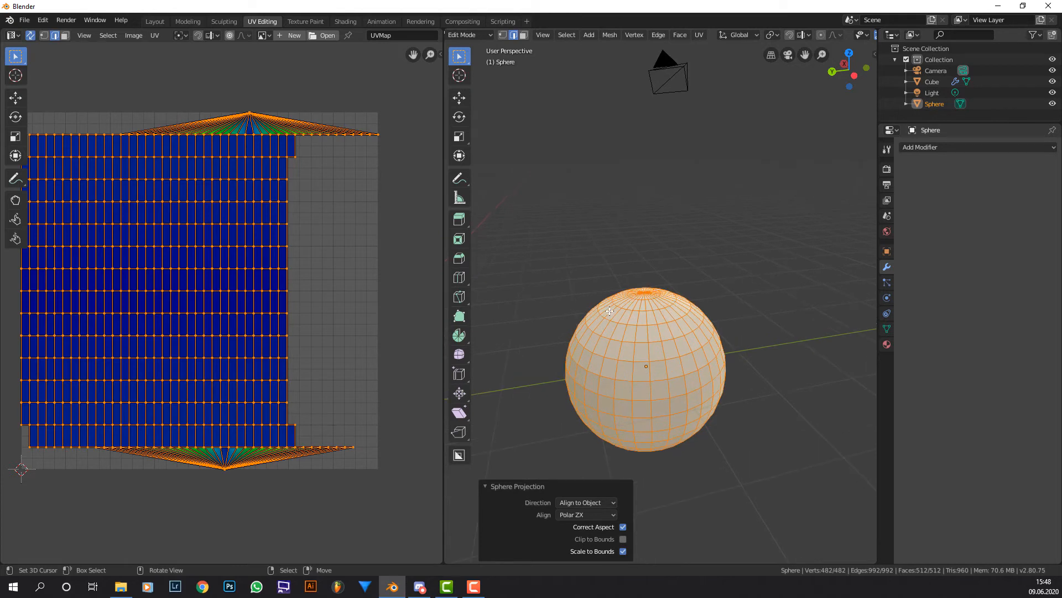
scroll(219, 252, up, 1)
scroll(231, 251, down, 2)
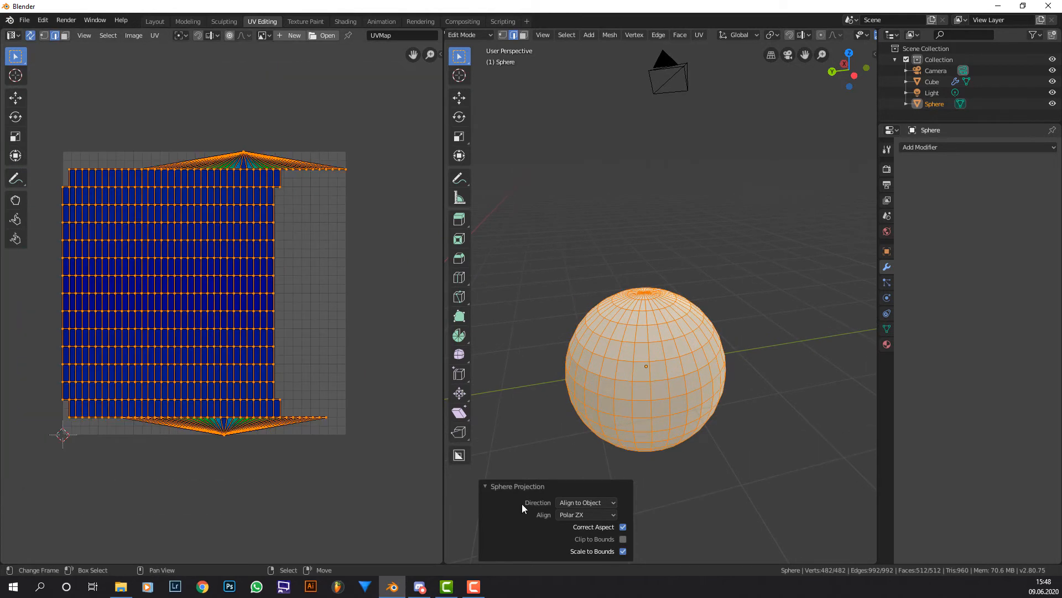
click(574, 515)
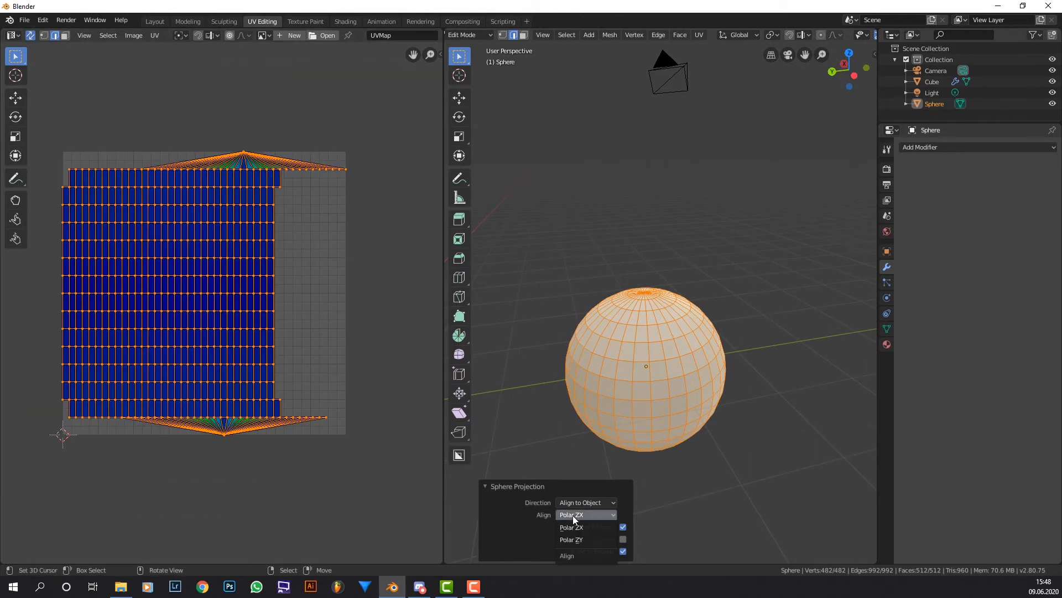
click(597, 539)
middle_drag(189, 273, 199, 275)
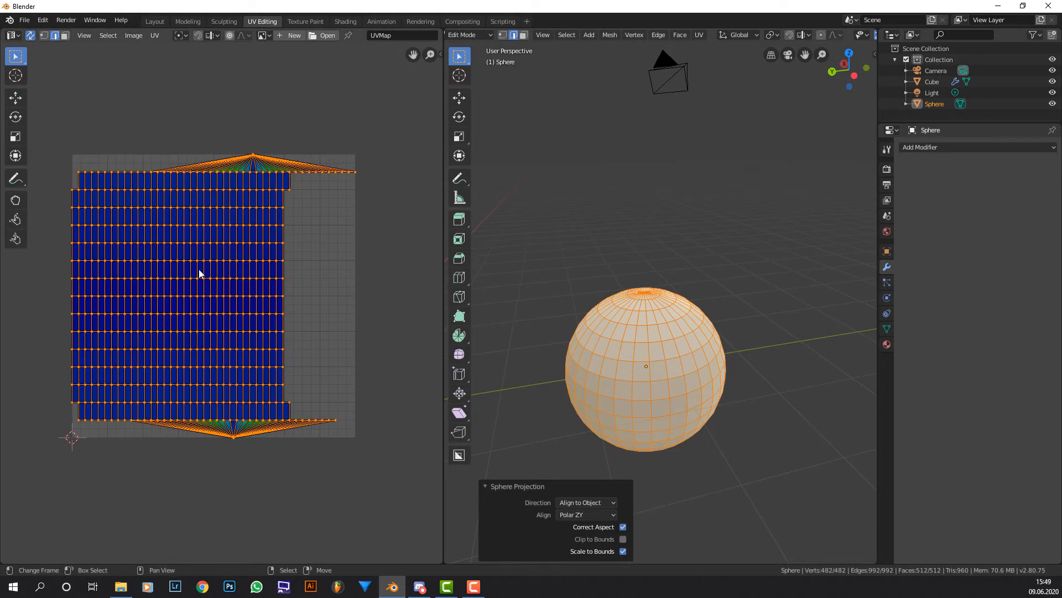
middle_drag(615, 310, 573, 277)
scroll(581, 265, up, 3)
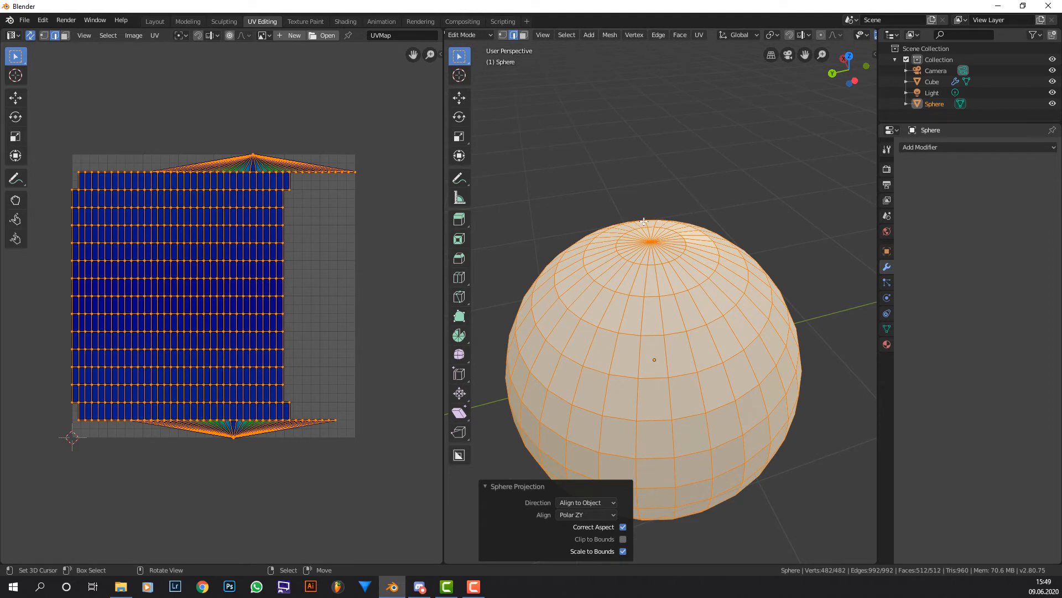
scroll(572, 248, down, 5)
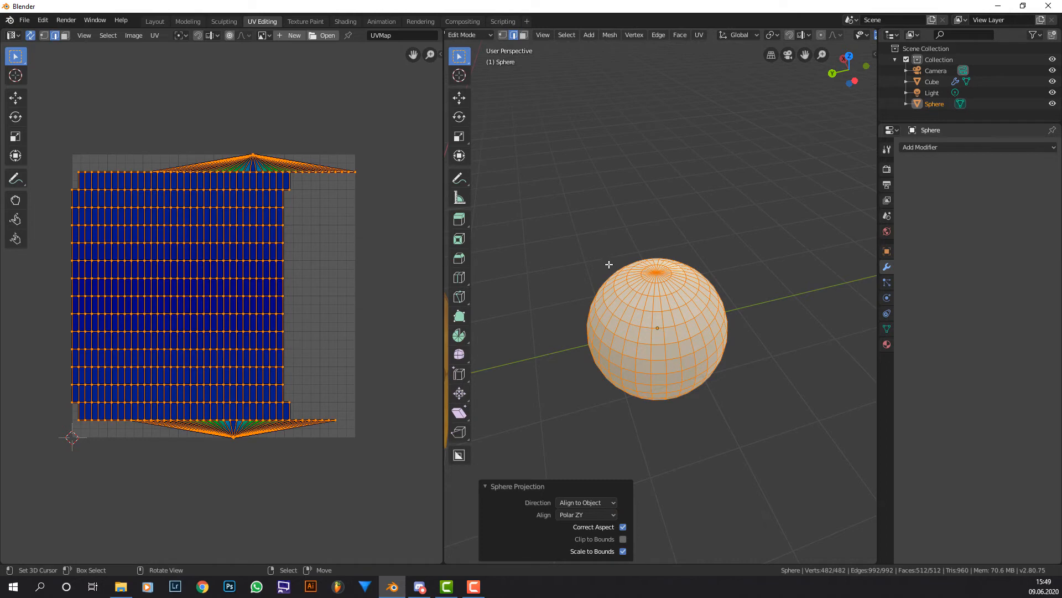
scroll(609, 265, down, 2)
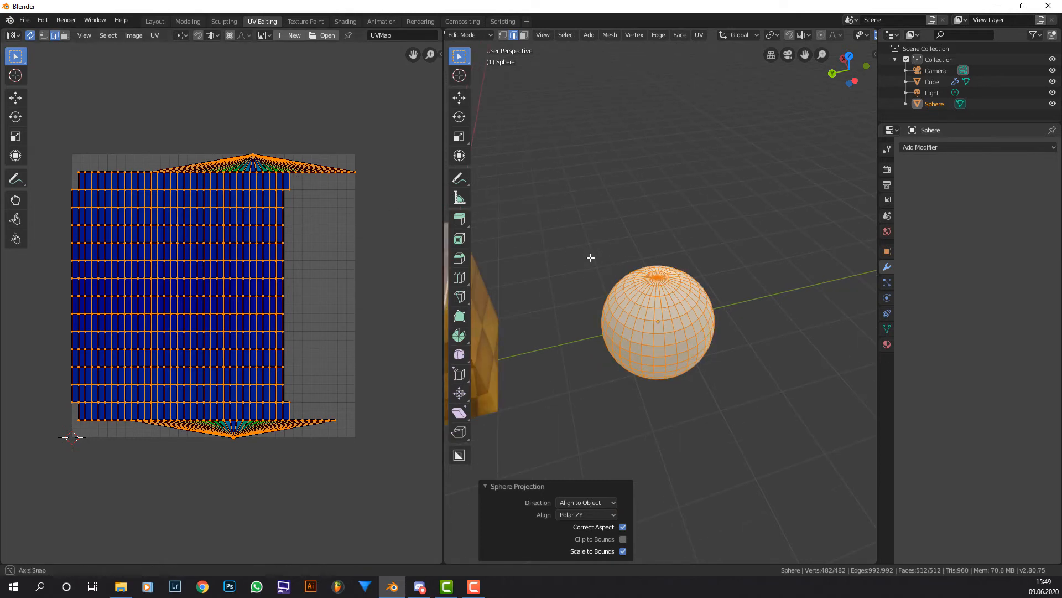
Return to Object Mode and delete the sphere
middle_drag(591, 257, 626, 248)
key(Tab)
key(x)
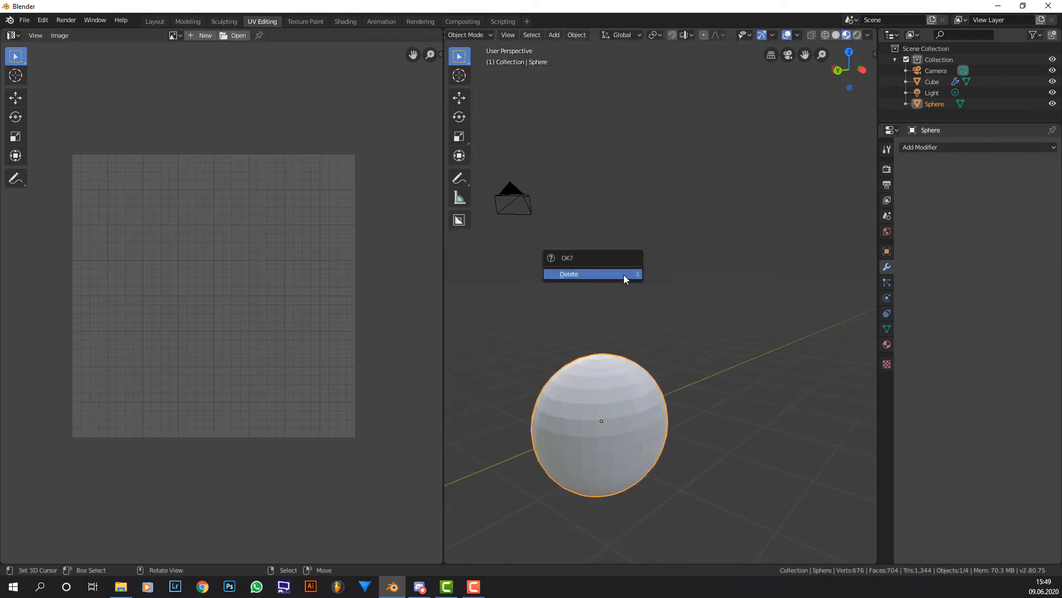
click(623, 275)
scroll(725, 221, down, 10)
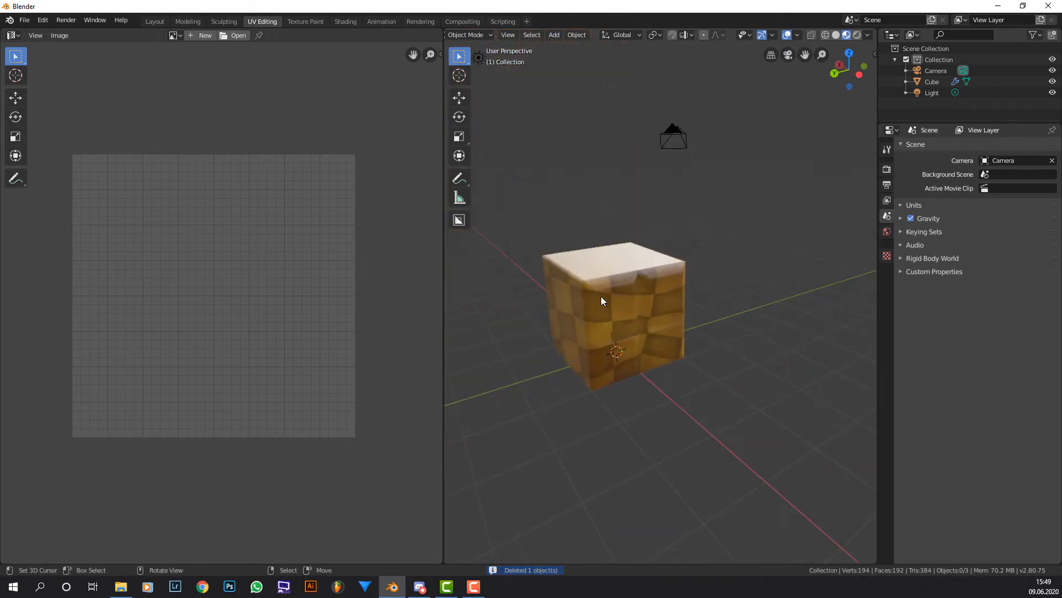
Put the cube in Edit Mode and map its whole mesh with Project From View at an angled perspective
click(601, 296)
key(Tab)
key(u)
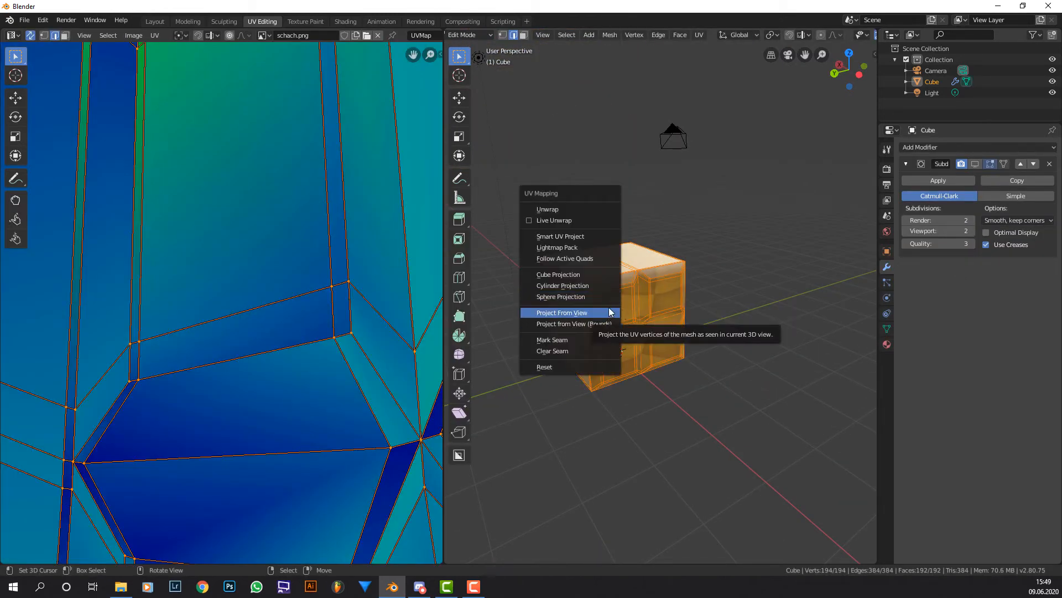
scroll(338, 266, down, 8)
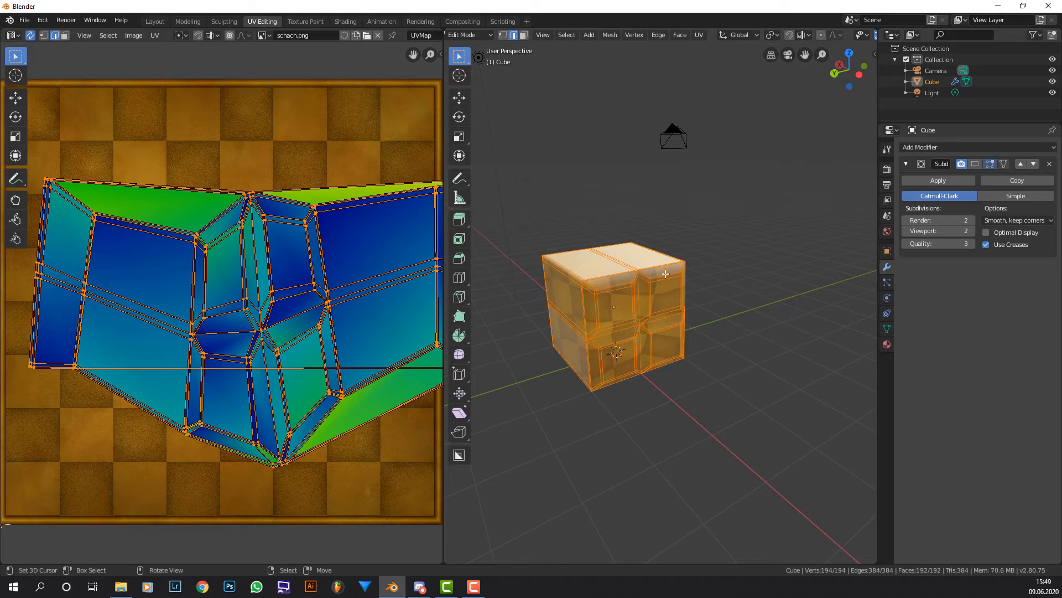
shift+middle_drag(632, 276, 687, 246)
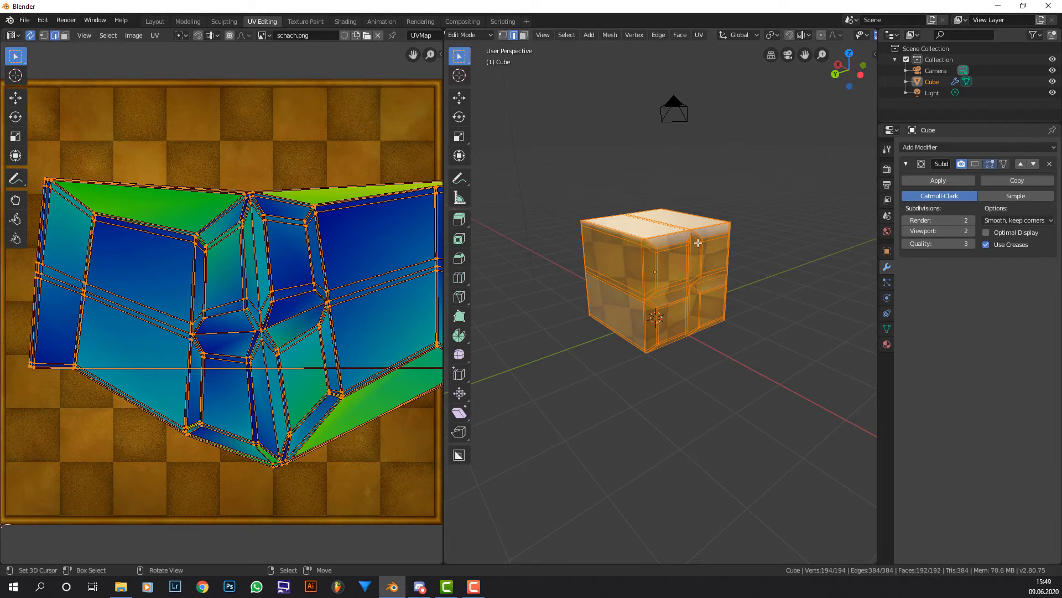
key(u)
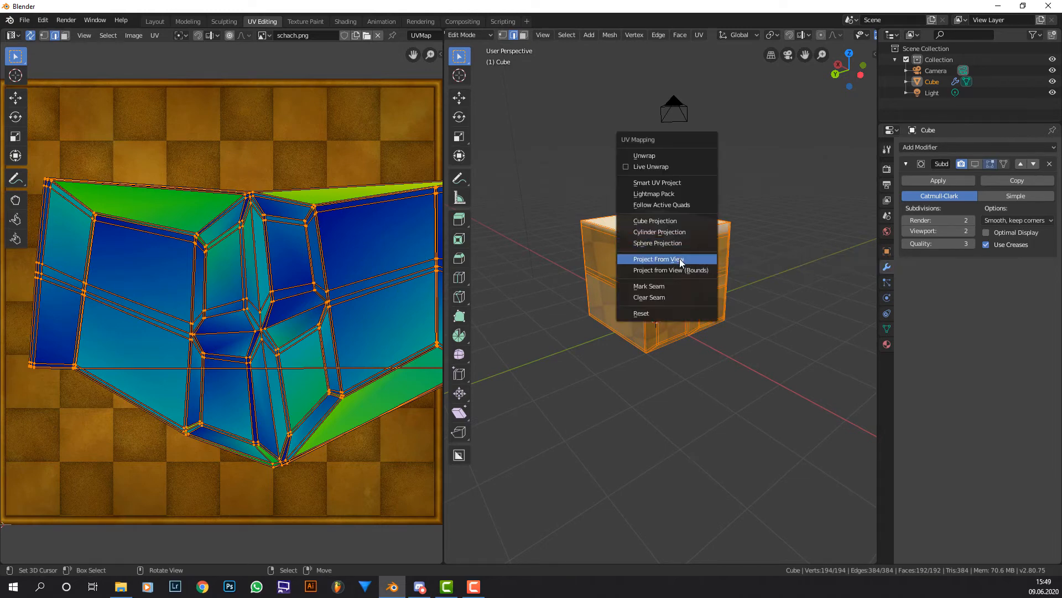
click(679, 258)
scroll(256, 256, up, 3)
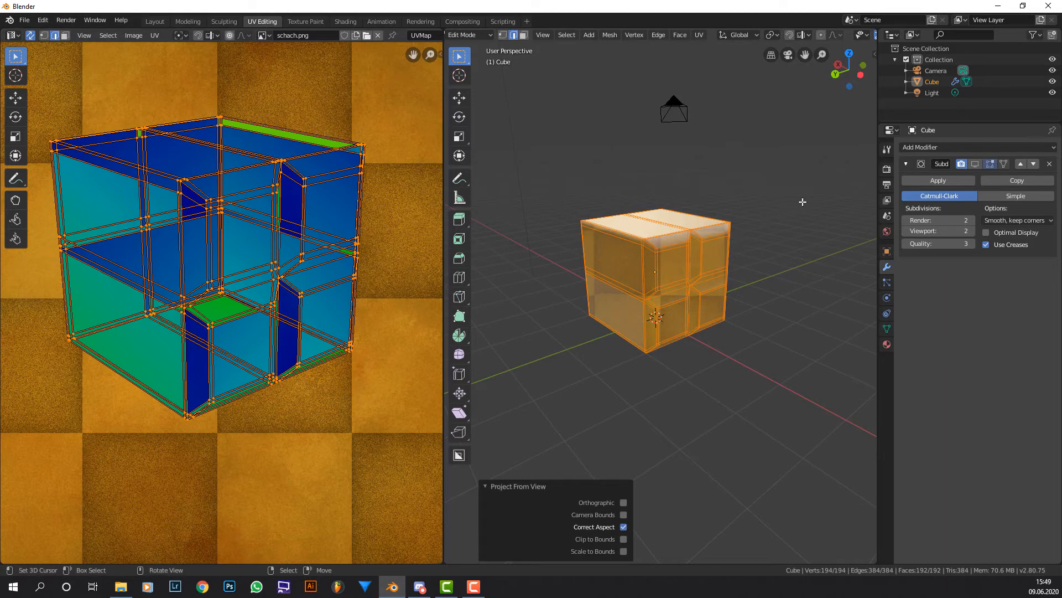
Reproject the cube's UVs with Project From View from the left orthographic view and check the layout on the chessboard texture
key(KP_1)
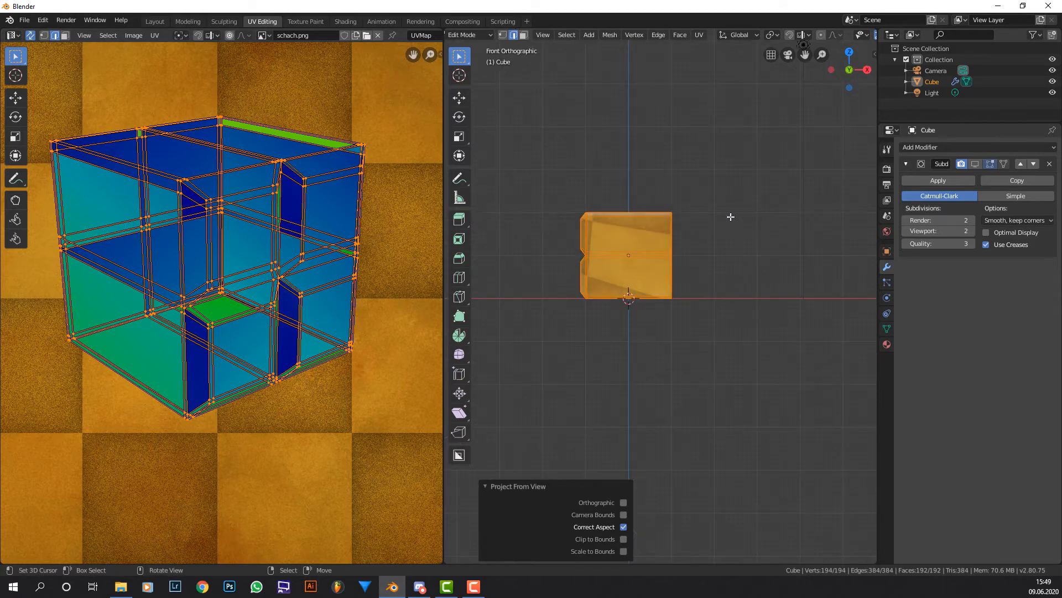
key(KP_3)
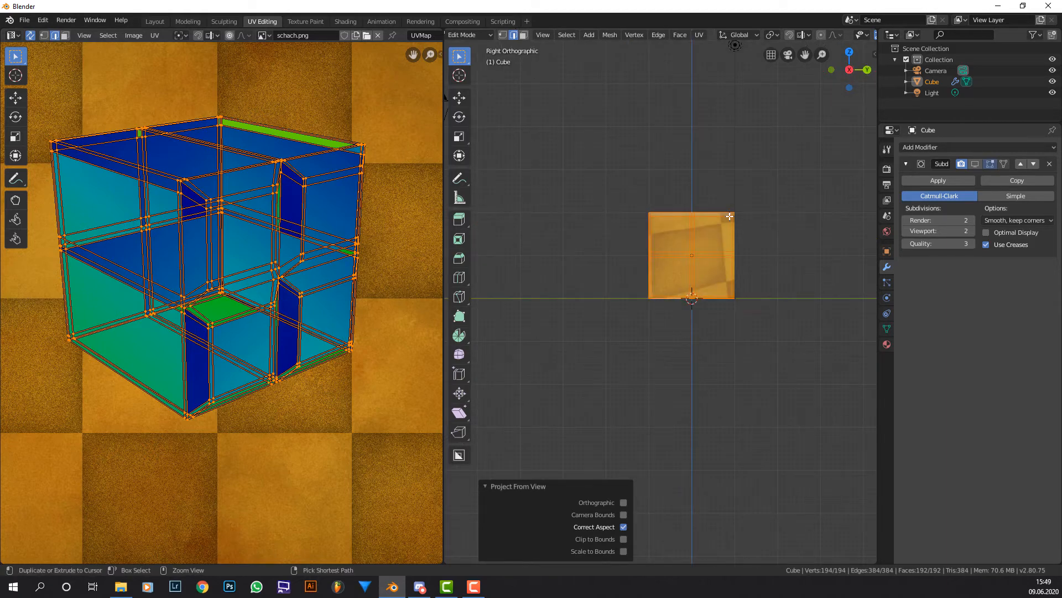
key(ctrl+KP_3)
scroll(708, 163, up, 4)
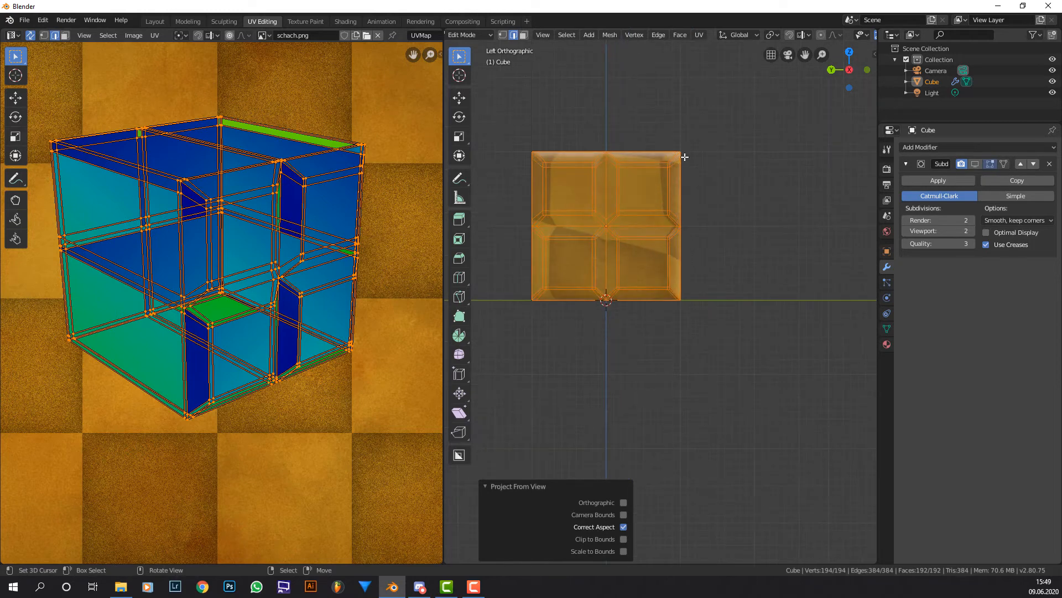
shift+middle_drag(669, 192, 707, 248)
scroll(636, 217, up, 1)
key(u)
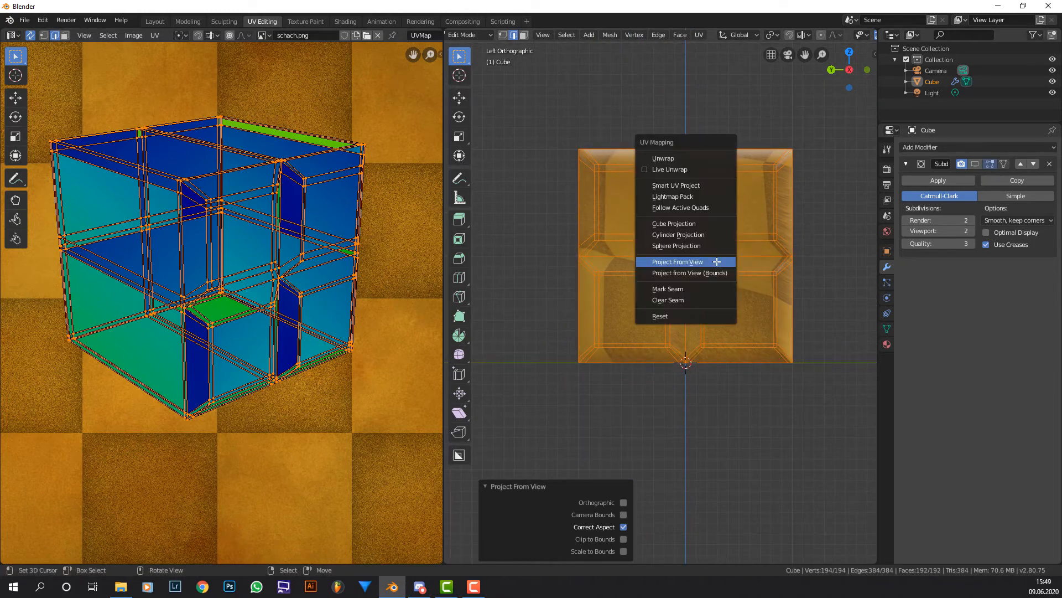
click(717, 263)
key(Home)
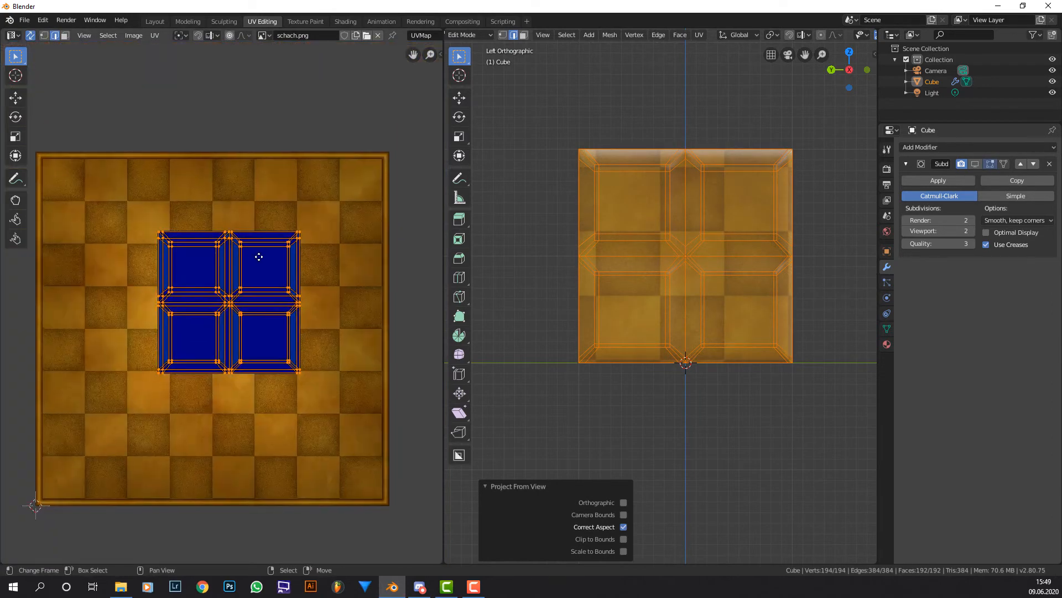
scroll(323, 242, up, 4)
middle_drag(320, 233, 312, 241)
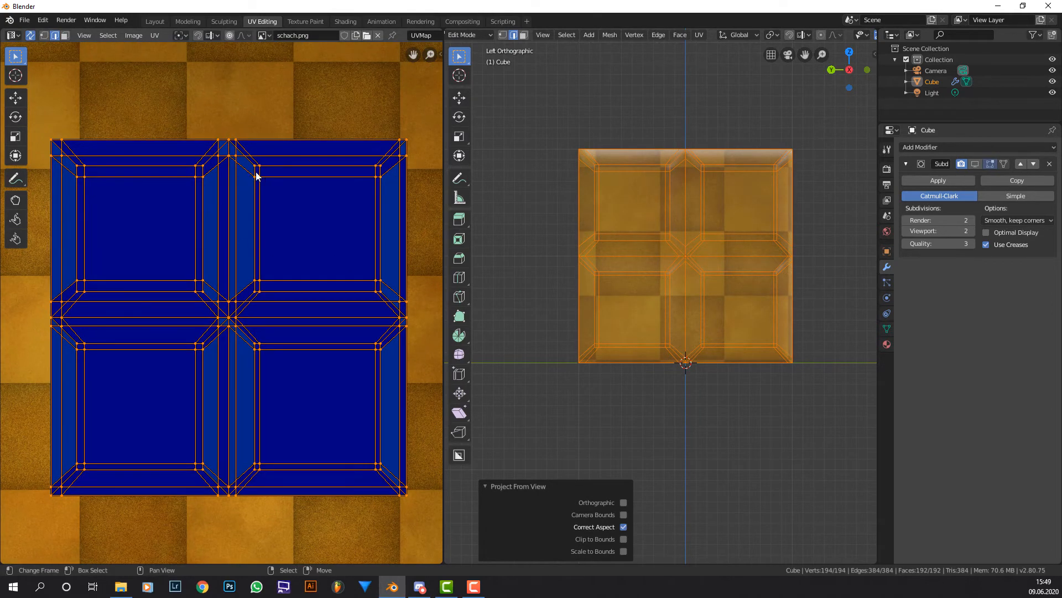
scroll(326, 200, down, 2)
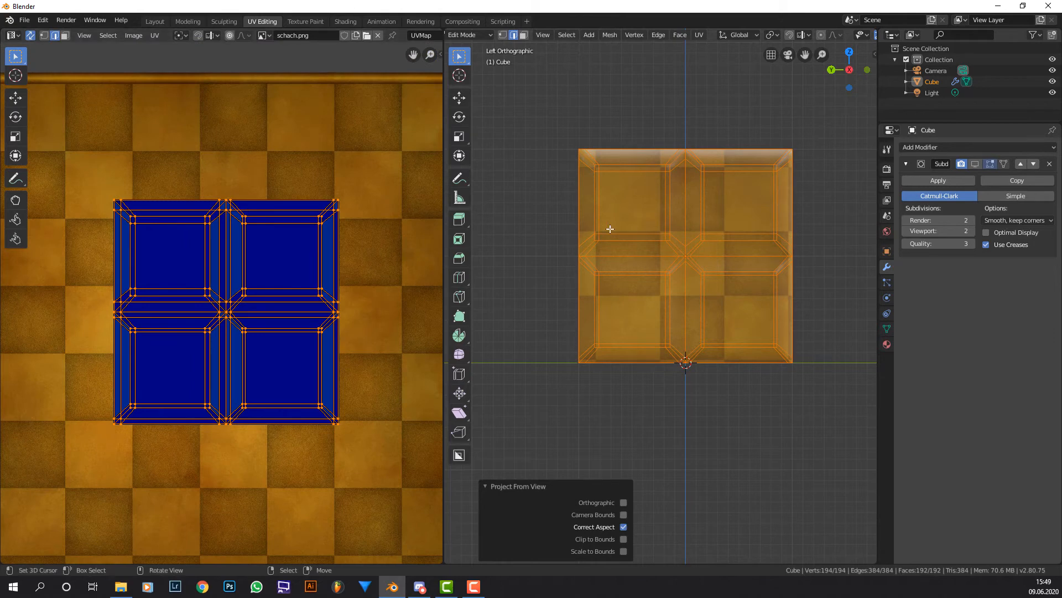
Examine from several angles how the view-projected texture lies on the cube's grooved face and adjoining sides
middle_drag(645, 261, 568, 180)
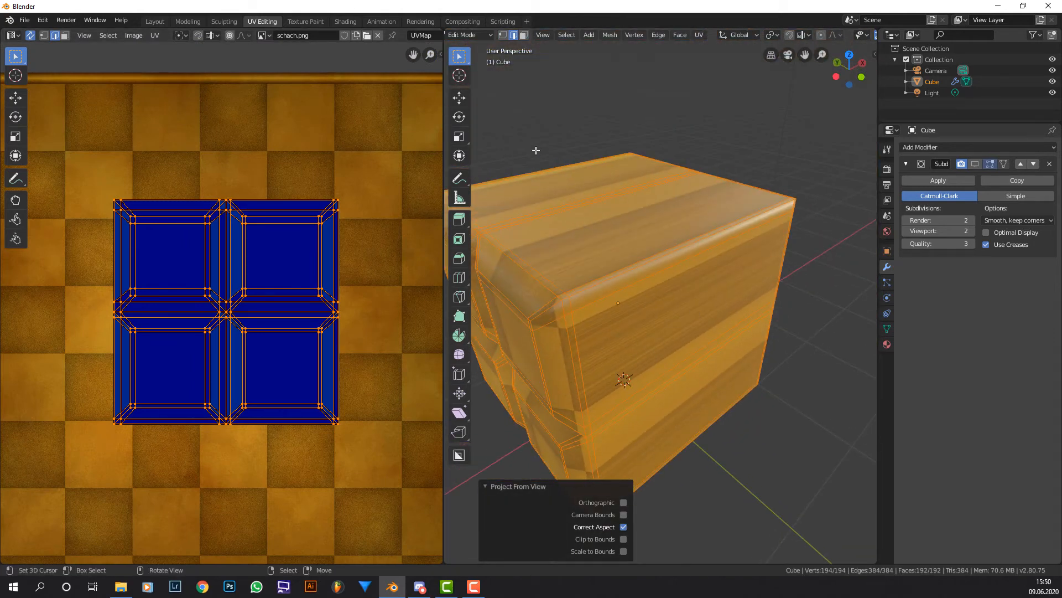
middle_drag(669, 282, 634, 284)
middle_drag(740, 247, 635, 218)
scroll(696, 244, up, 3)
middle_drag(571, 225, 697, 218)
scroll(689, 221, down, 1)
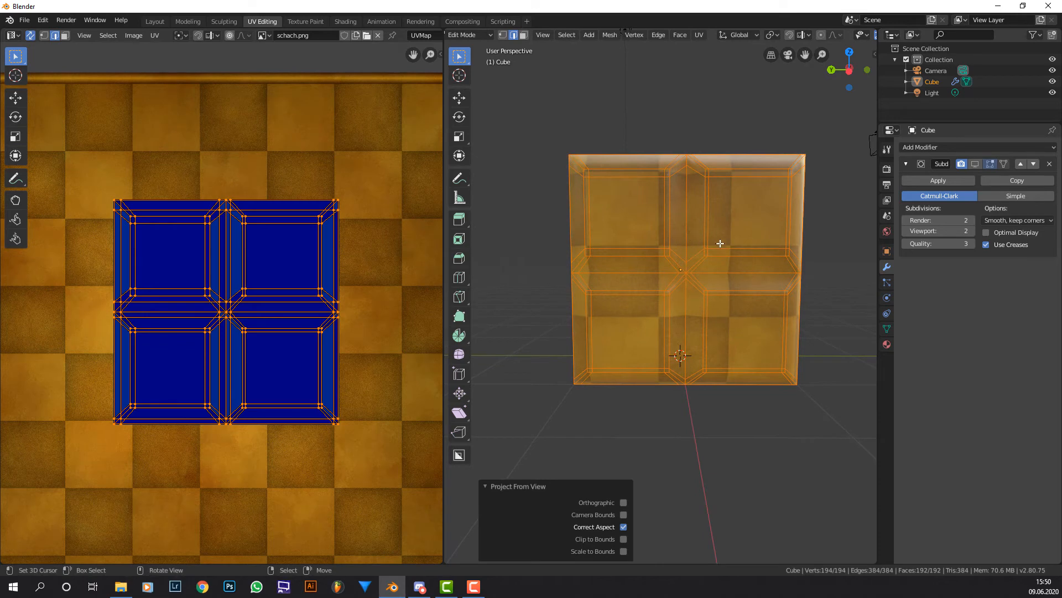
scroll(677, 257, down, 3)
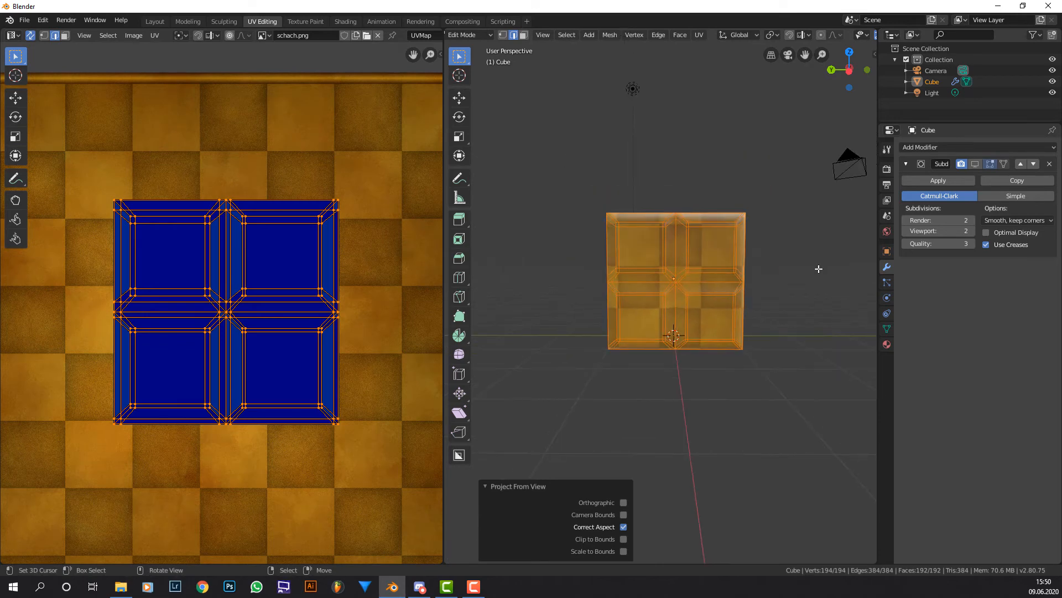
Apply Project From View again from the left orthographic view with the cube enlarged to nearly fill the viewport
key(KP_3)
key(KP_1)
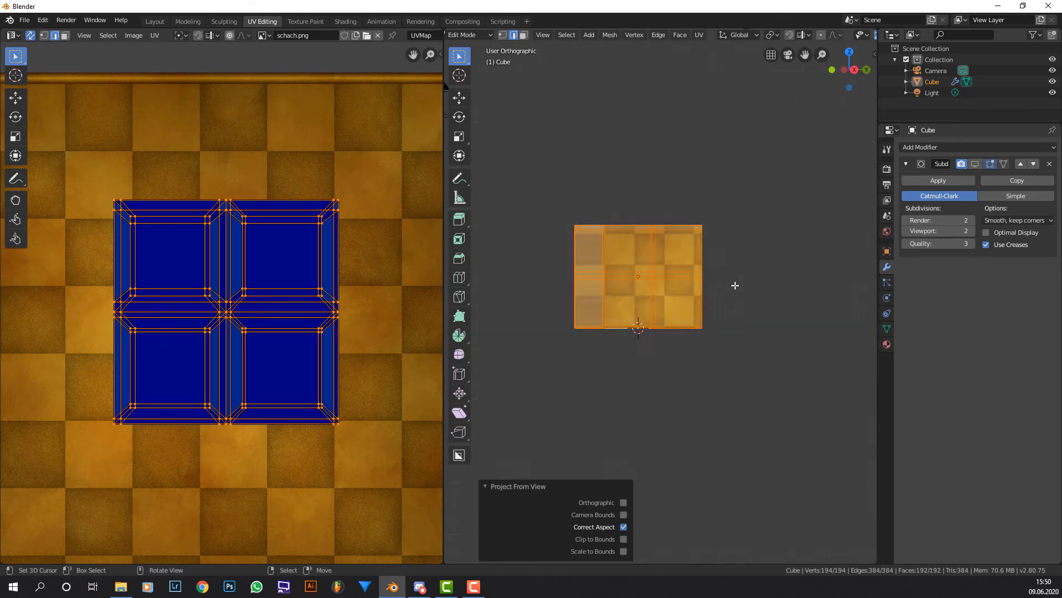
key(KP_3)
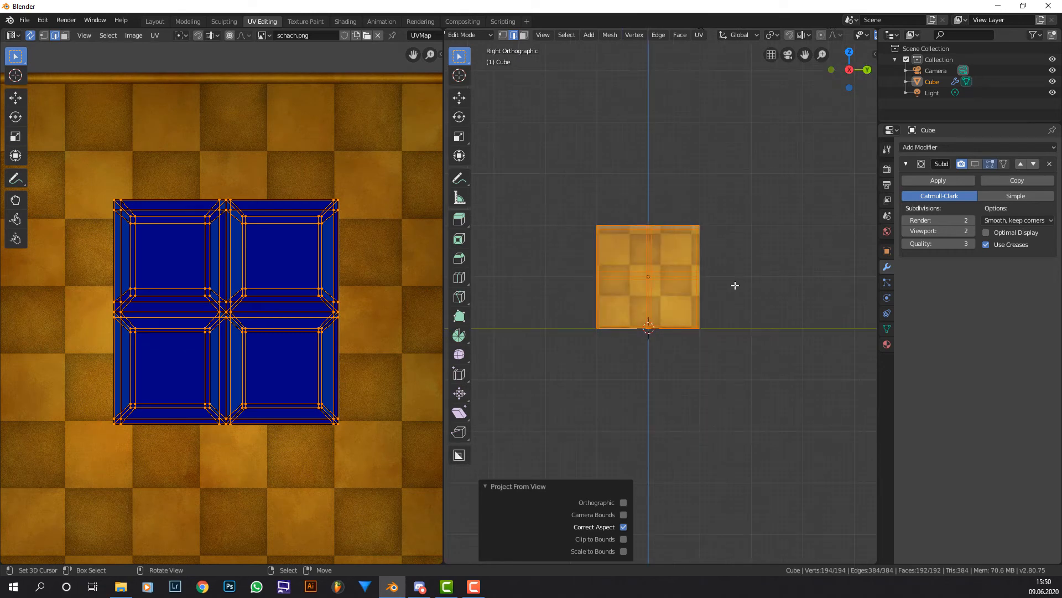
key(ctrl+KP_3)
scroll(735, 285, up, 2)
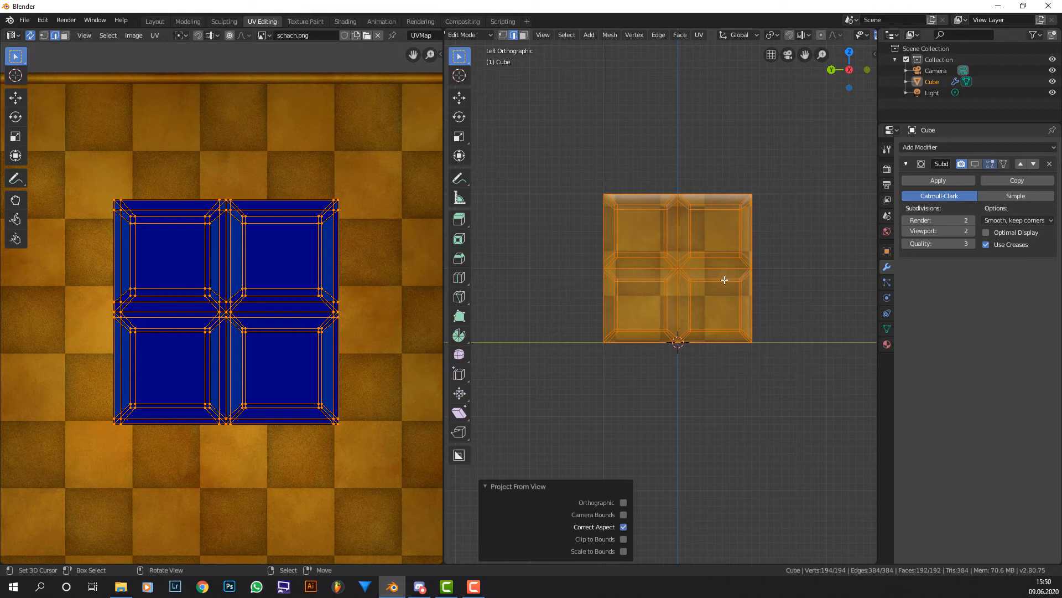
scroll(725, 279, up, 3)
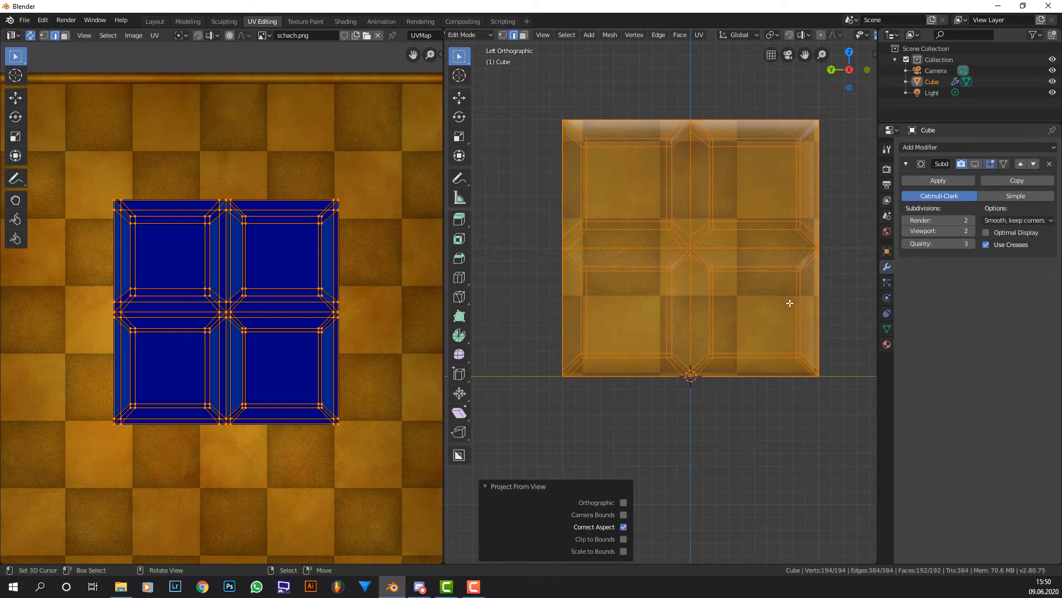
scroll(794, 306, up, 2)
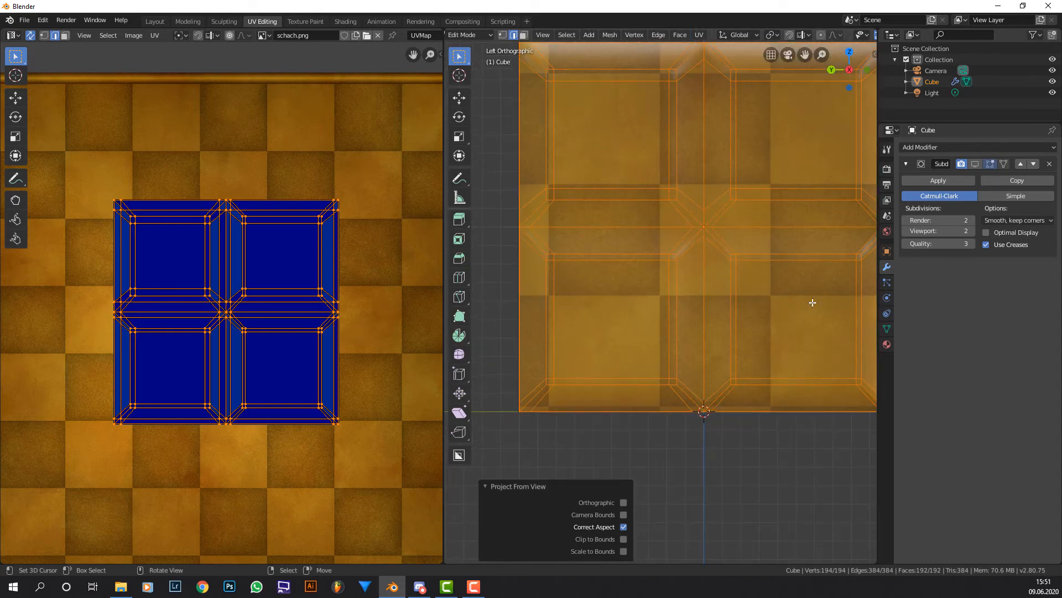
shift+middle_drag(801, 303, 753, 332)
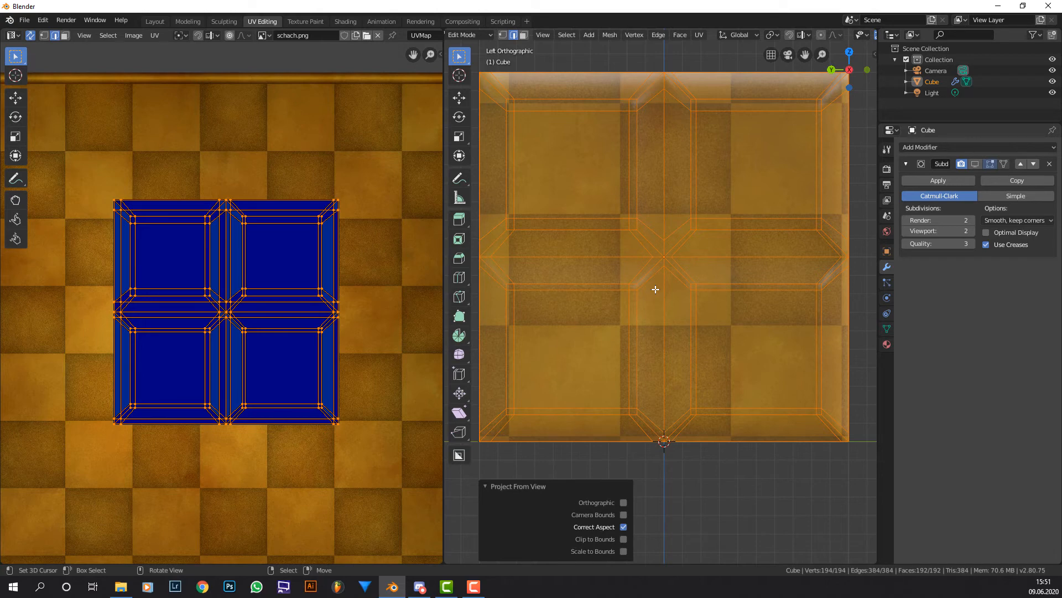
key(u)
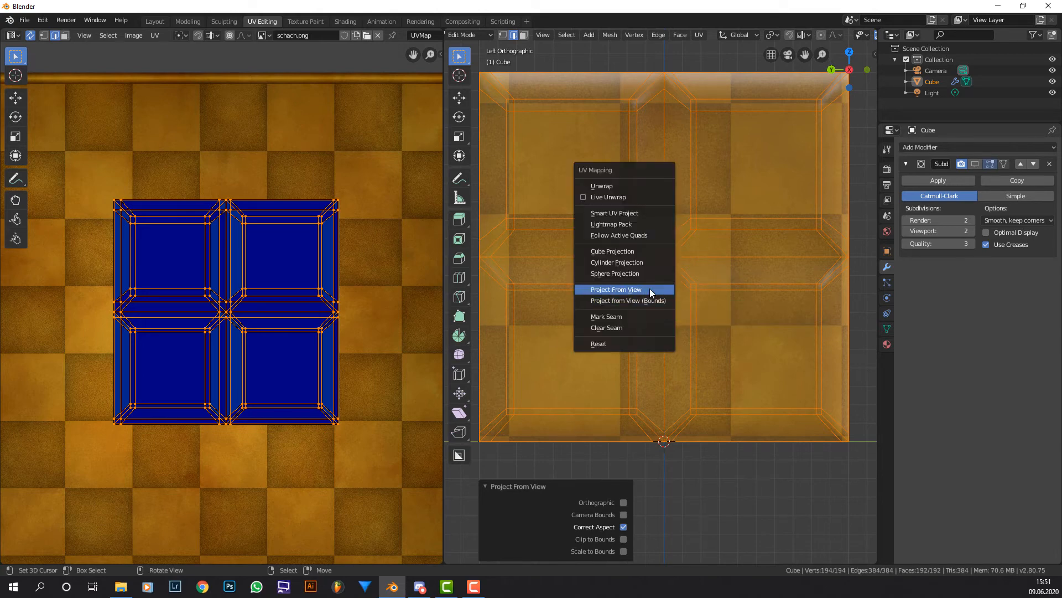
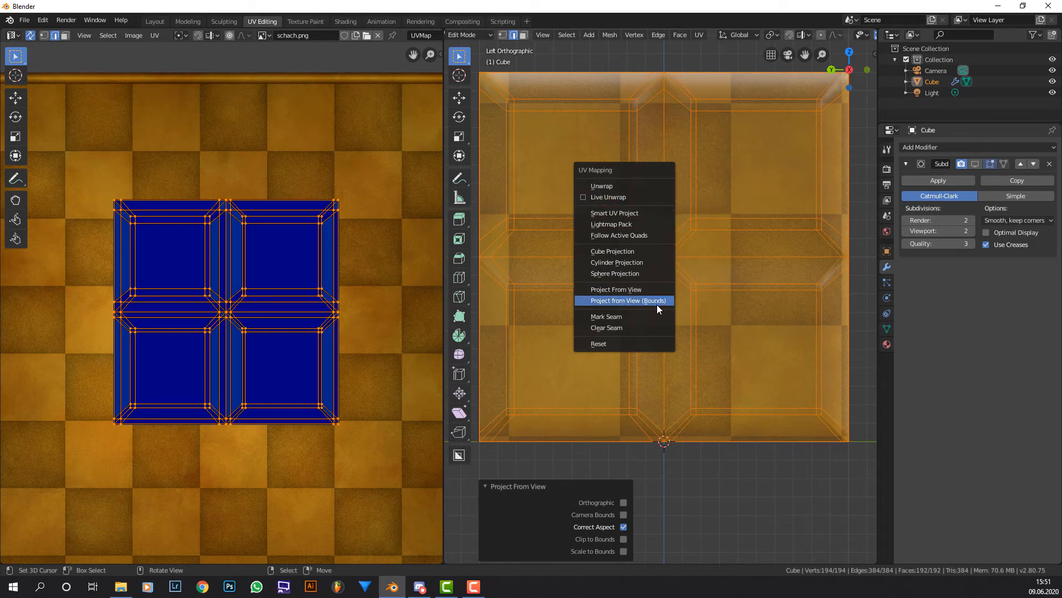
click(618, 303)
scroll(332, 311, down, 2)
key(u)
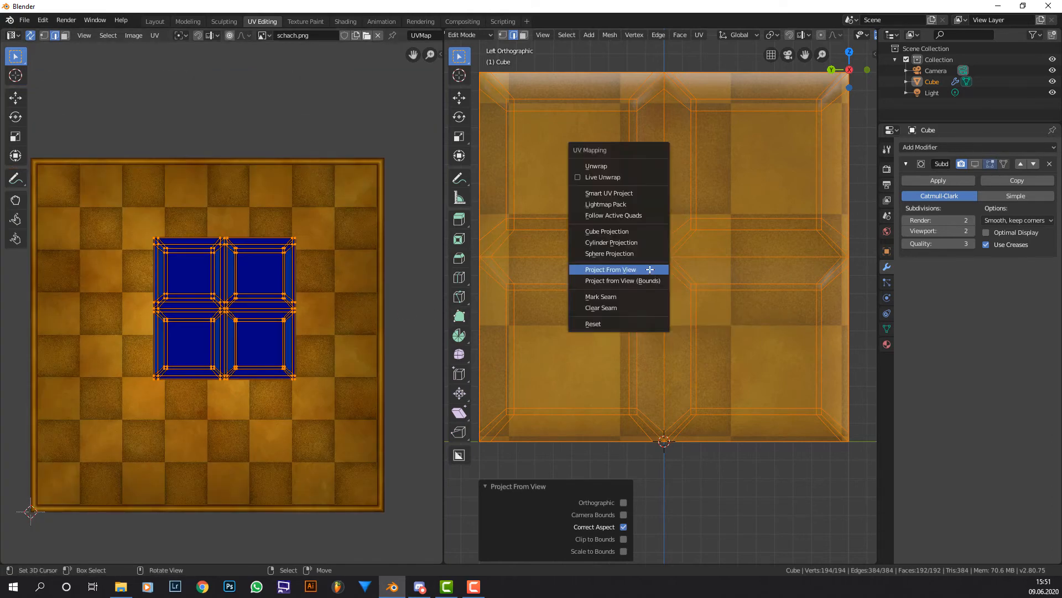
click(650, 271)
Repeat Project From View on the cube at two successively smaller zoom levels to compare the UV size
key(u)
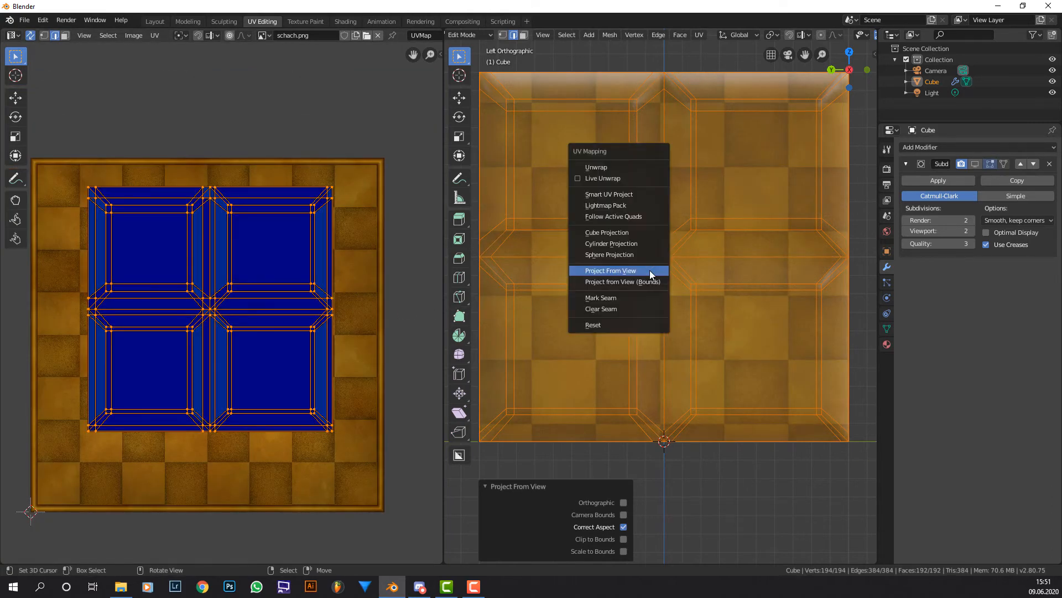
key(Escape)
scroll(673, 289, down, 6)
key(u)
click(673, 288)
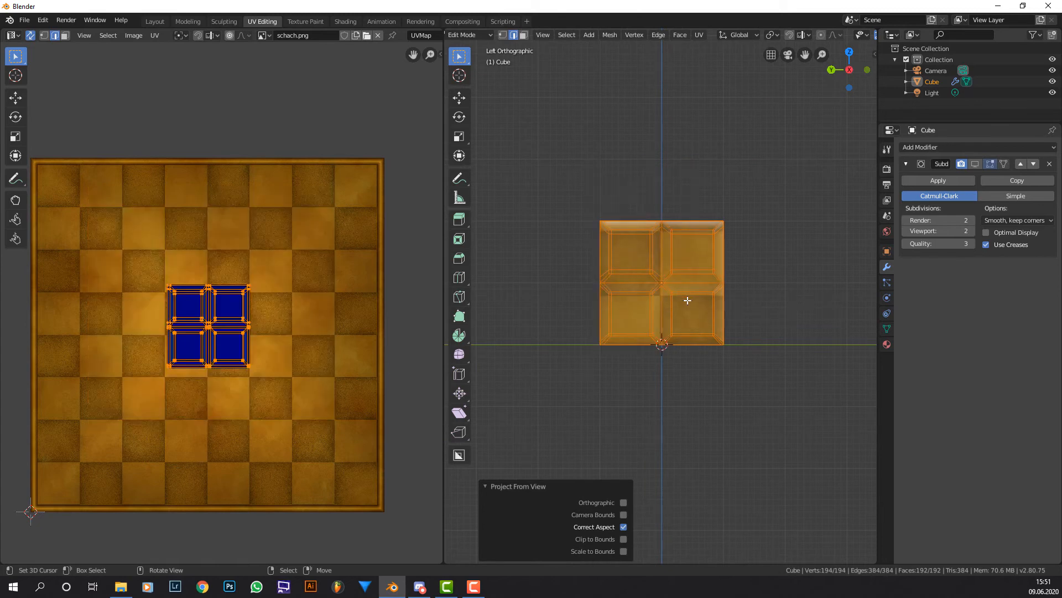
scroll(681, 293, down, 5)
key(u)
click(688, 299)
Reproject the cube's UVs from the left view at a close zoom that extends past the viewport edges
scroll(687, 300, up, 10)
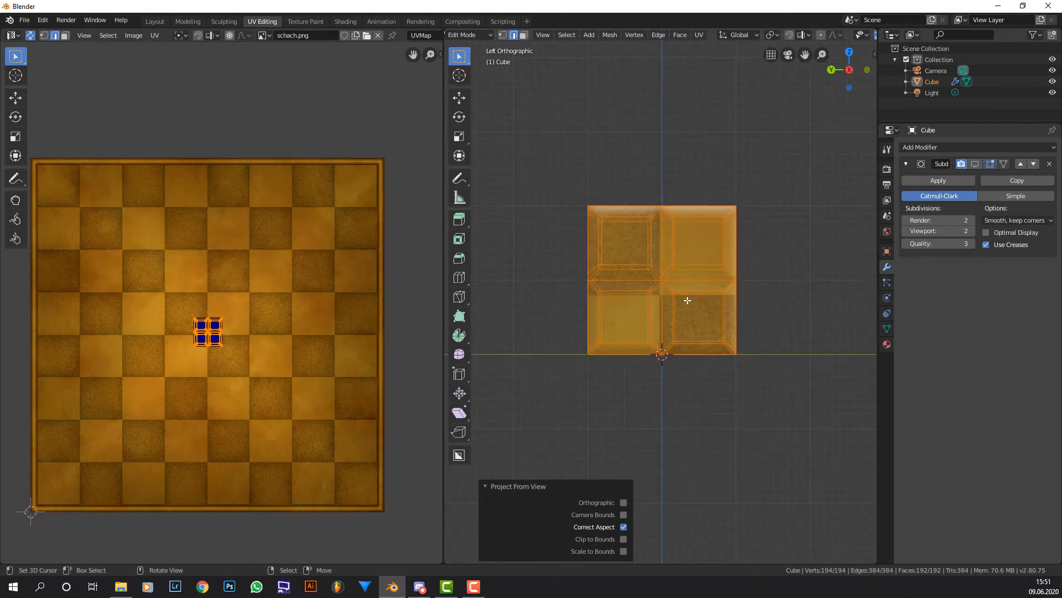
key(u)
click(688, 300)
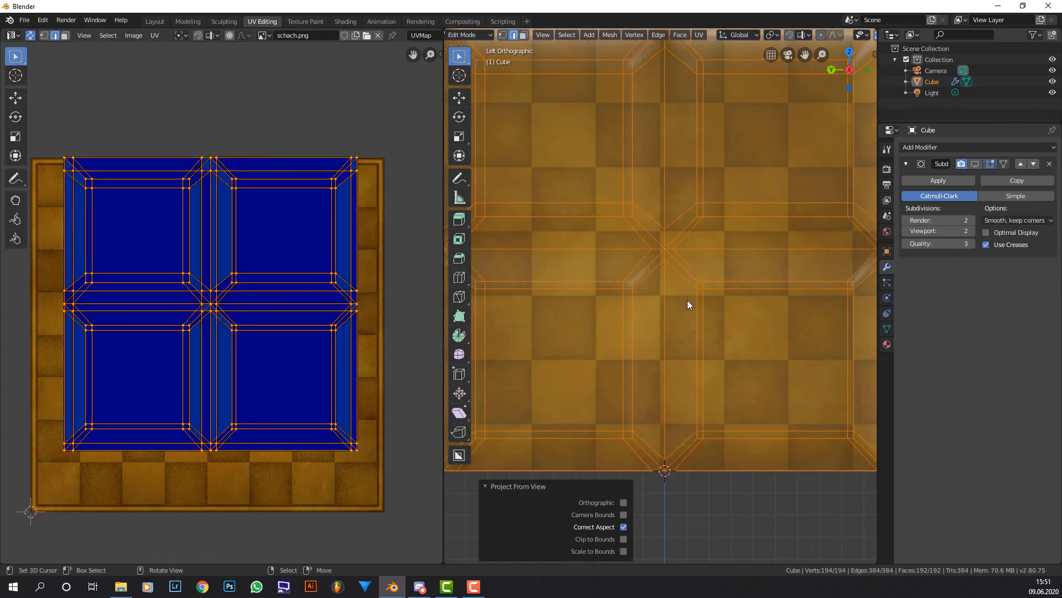
key(u)
middle_drag(707, 247, 710, 365)
key(KP_1)
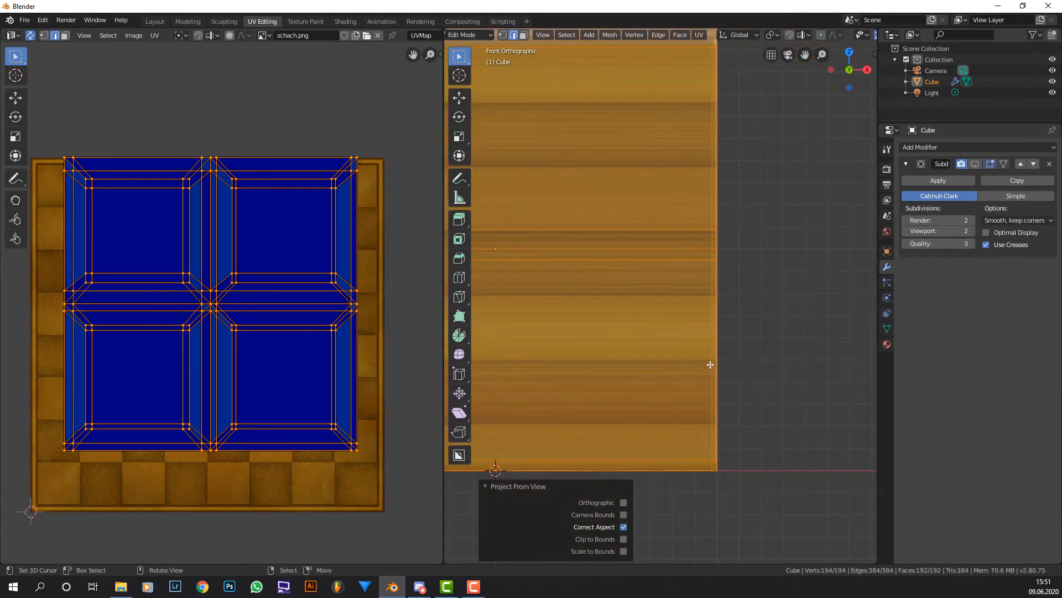
key(ctrl+KP_3)
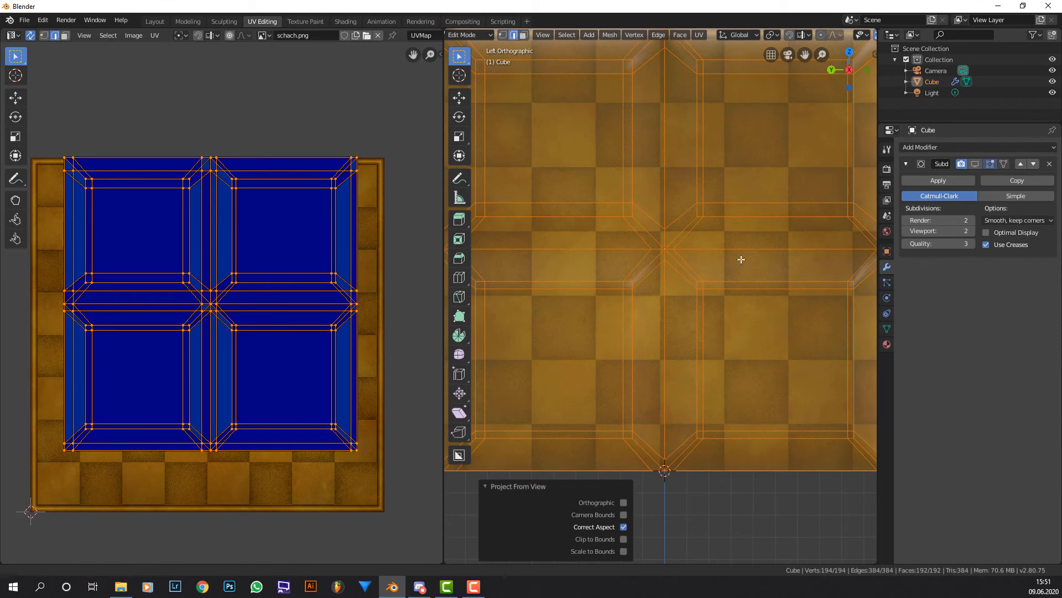
Apply Project From View with the cube shifted down in the left view, and again with it shifted back up
shift+middle_drag(742, 256, 745, 367)
key(u)
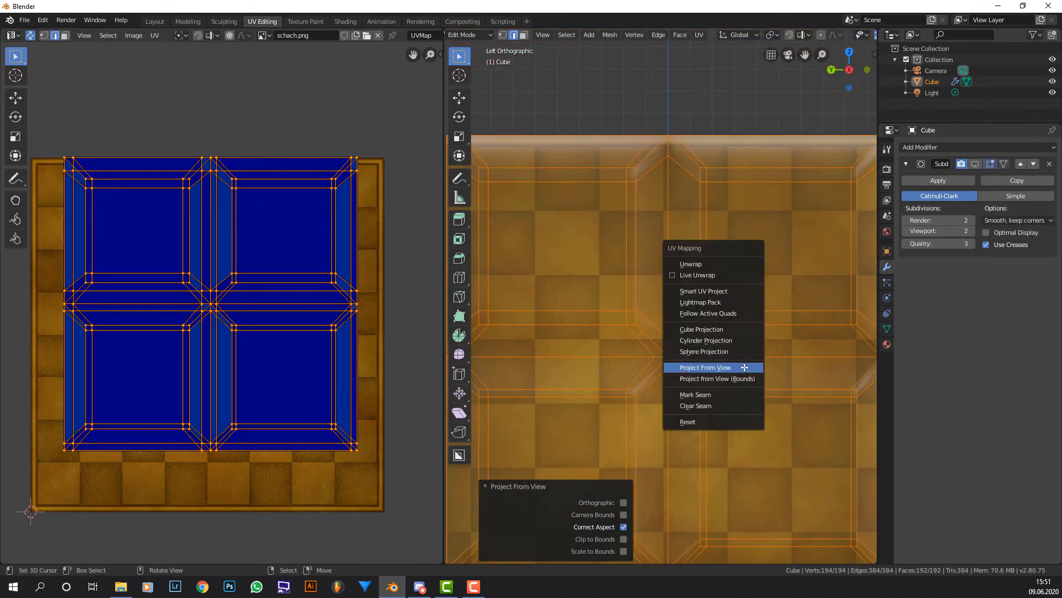
click(743, 364)
shift+middle_drag(721, 293, 742, 172)
key(u)
click(742, 172)
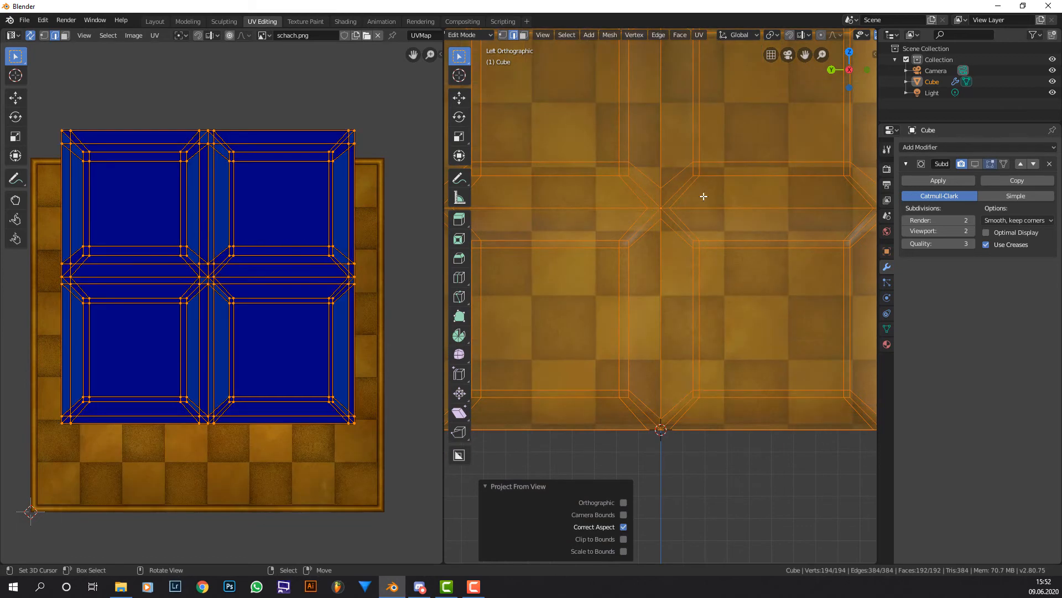
scroll(703, 193, down, 1)
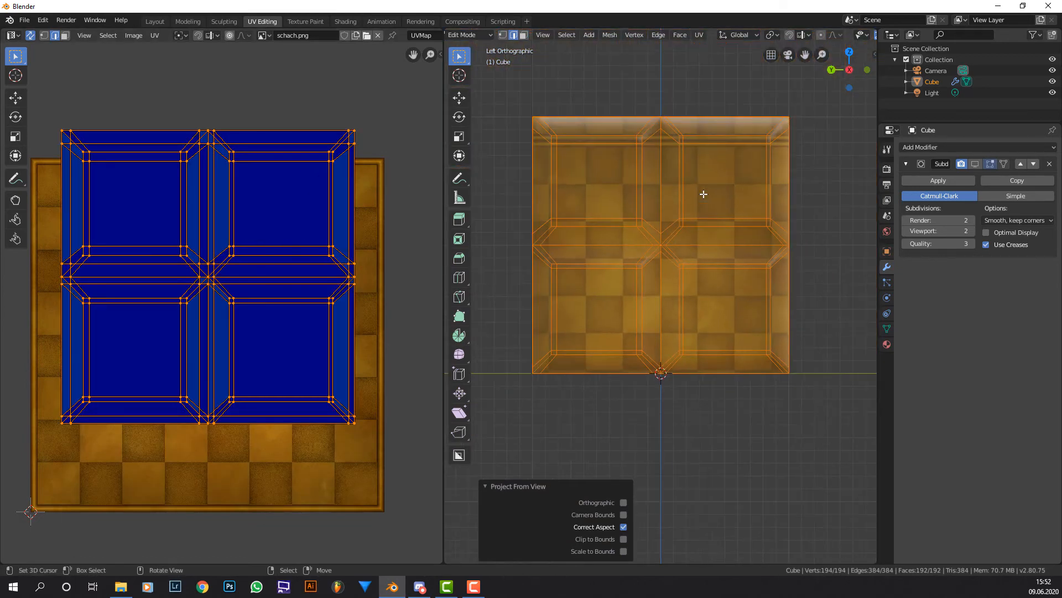
Apply Project from View (Bounds) to the whole cube from the left orthographic view
key(u)
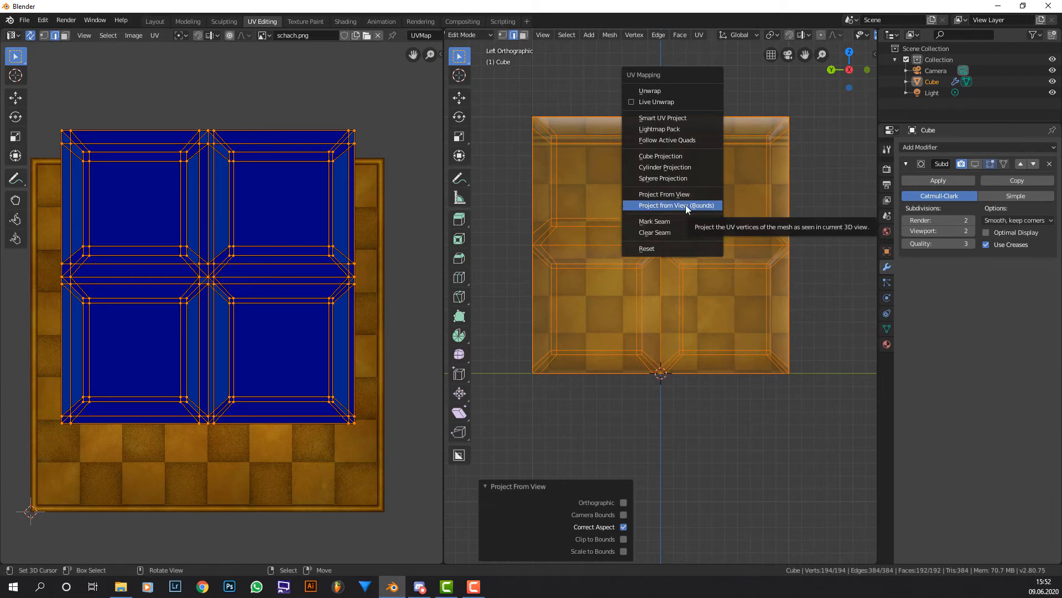
click(692, 205)
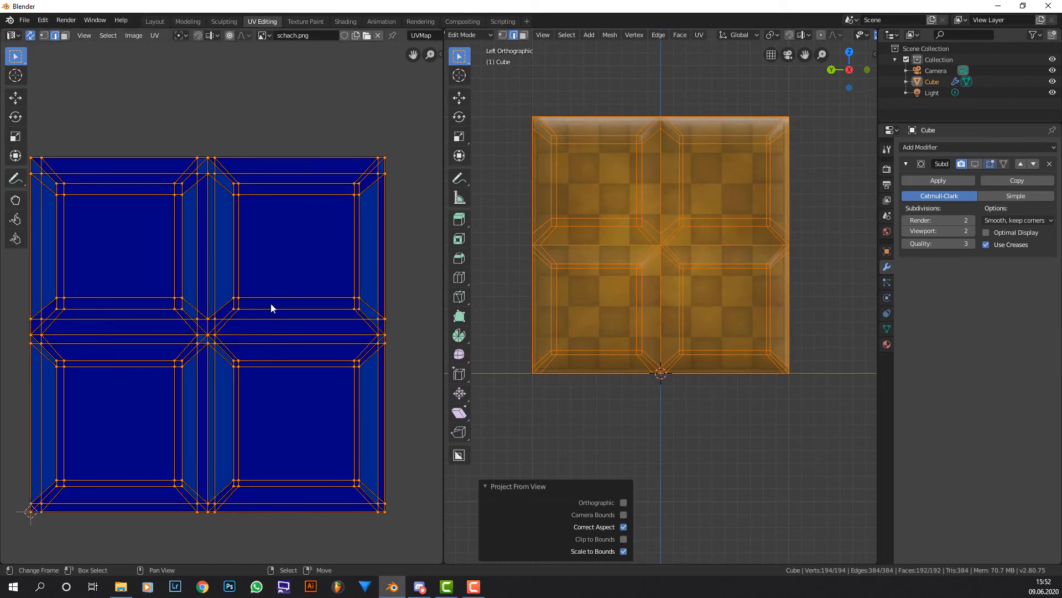
scroll(274, 300, up, 1)
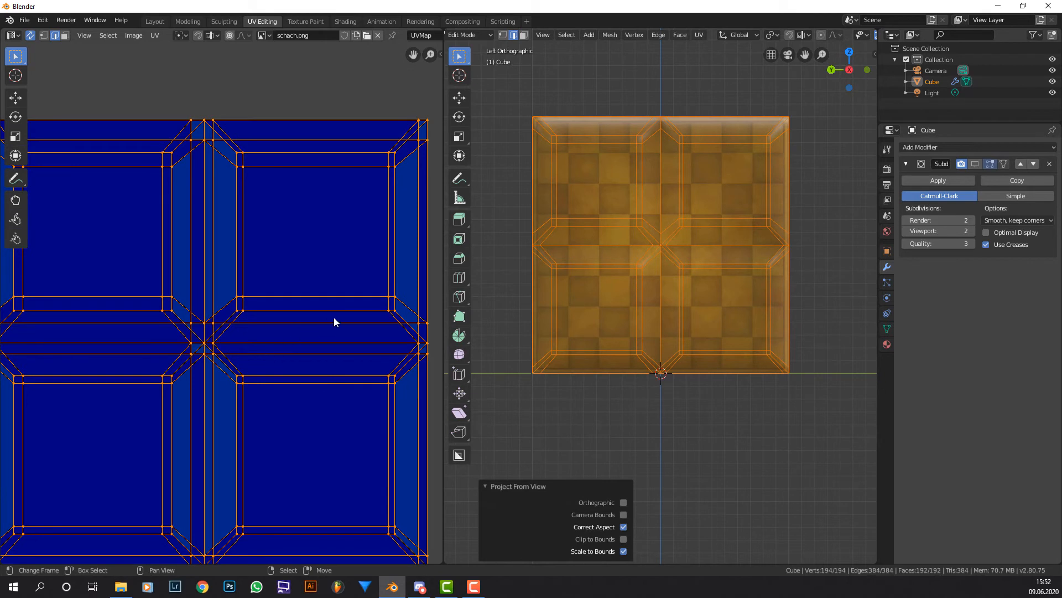
middle_drag(241, 308, 255, 284)
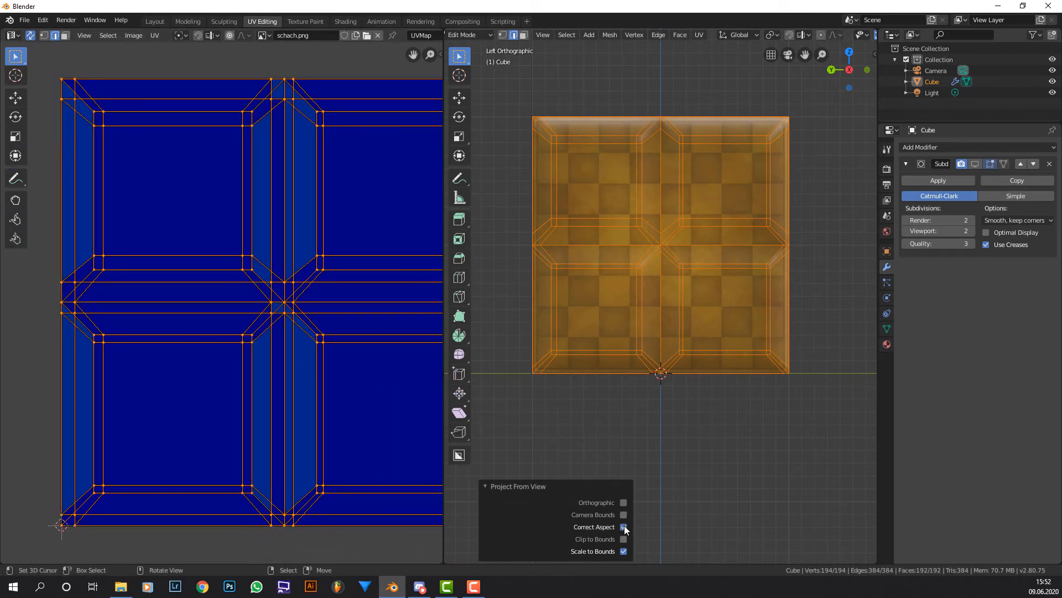
Try the Orthographic and Camera Bounds options of the projection, switching each on and back off
click(623, 503)
click(624, 503)
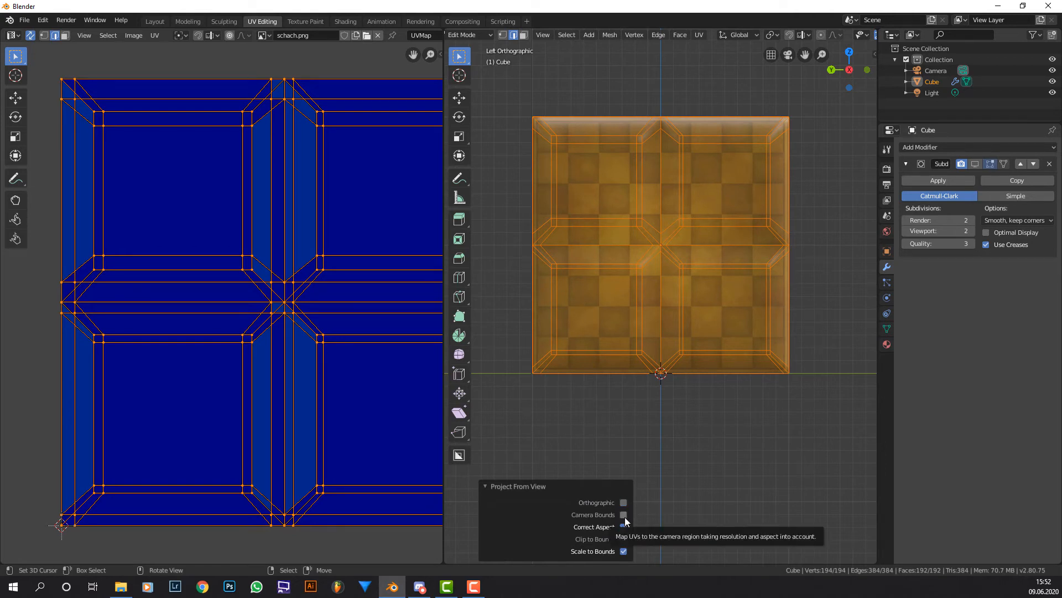
click(624, 515)
click(623, 516)
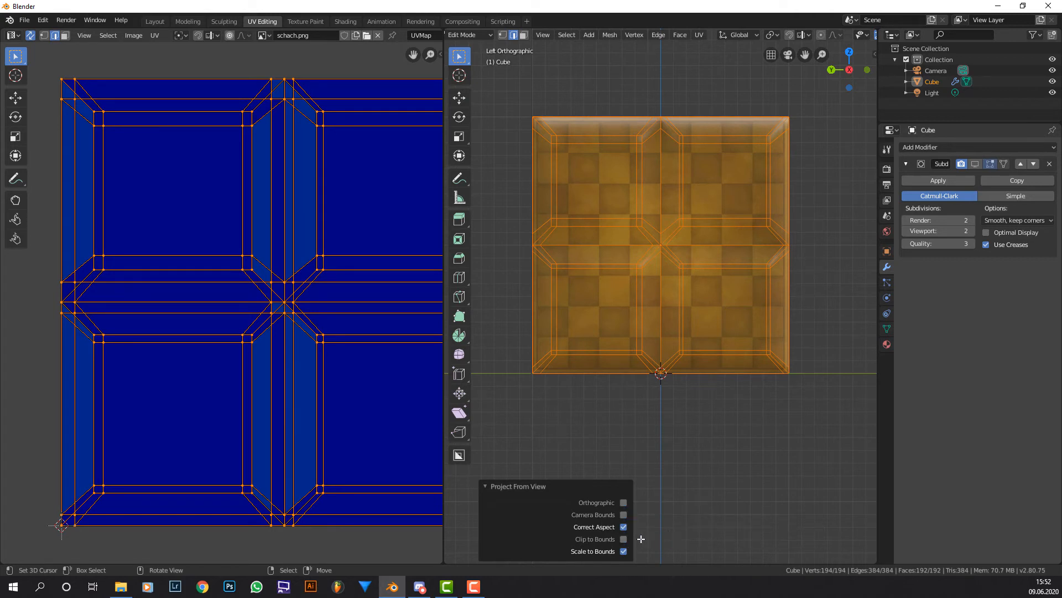
Compare the projection with Clip to Bounds on and off, and with Scale to Bounds off and back on
click(622, 542)
click(623, 550)
scroll(321, 315, down, 3)
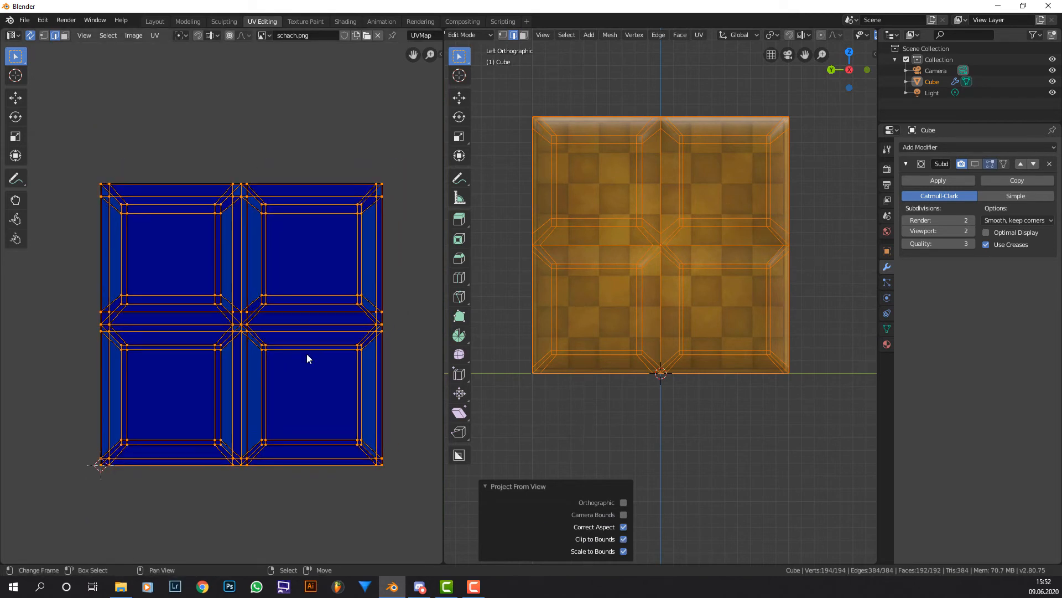
middle_drag(314, 349, 307, 357)
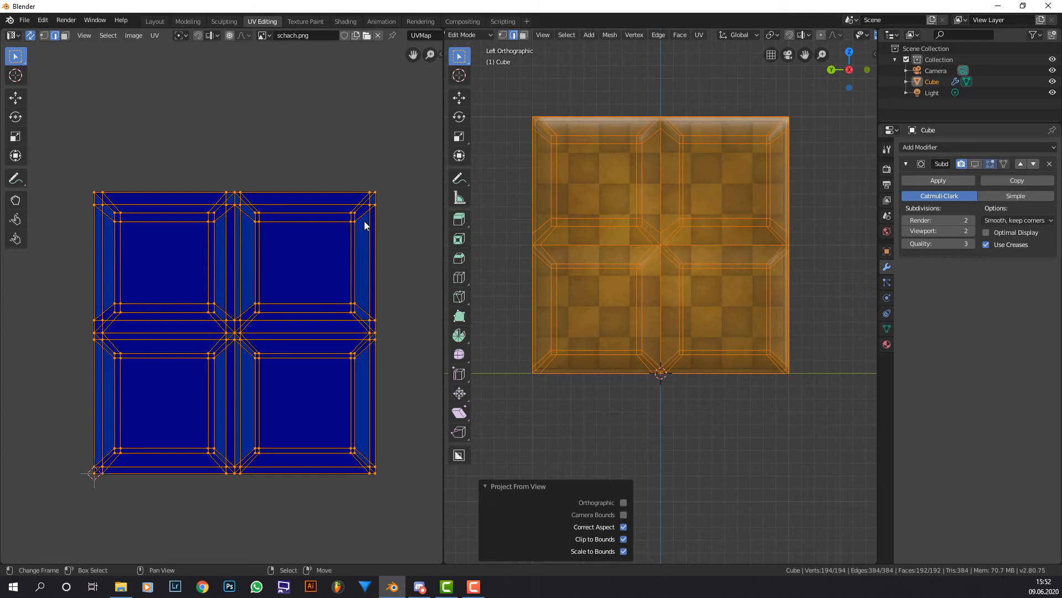
click(624, 540)
click(624, 551)
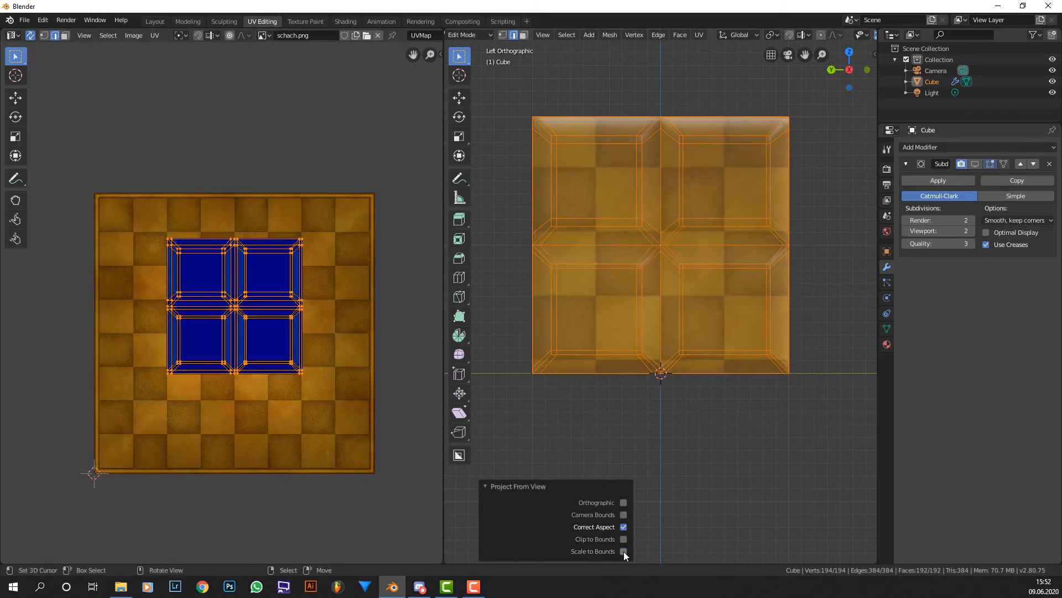
click(624, 551)
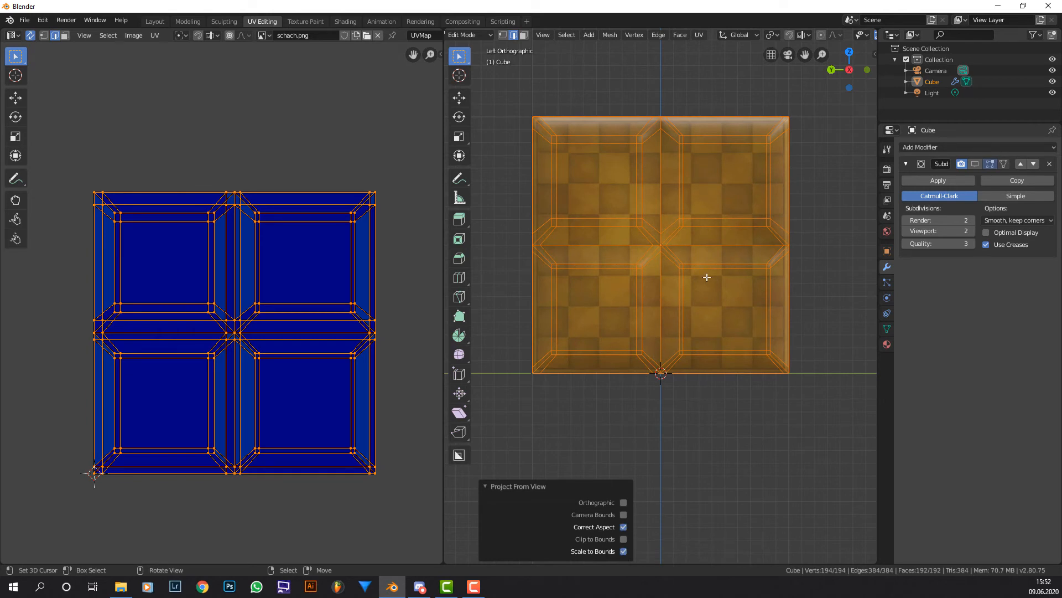
Examine the bounds-projected texture on the cube in Object Mode from an angled perspective, then return to Edit Mode
middle_drag(774, 264, 650, 288)
key(Tab)
scroll(678, 334, up, 3)
scroll(605, 290, up, 5)
scroll(653, 310, down, 1)
scroll(687, 324, down, 3)
key(Tab)
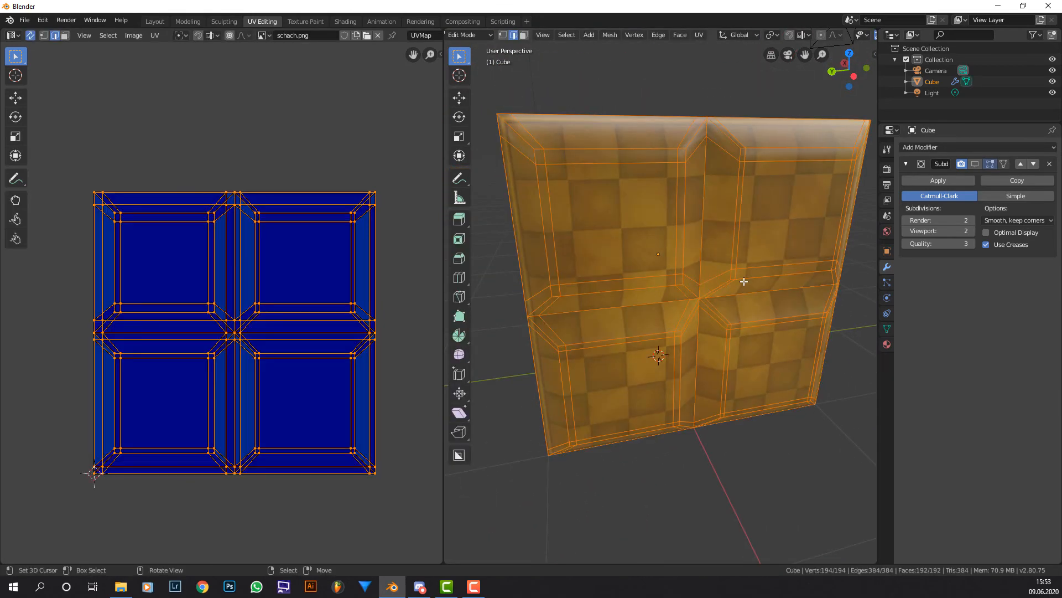
Reset the cube's UVs and view the resulting texture on its sides in Object Mode
scroll(735, 260, down, 4)
middle_drag(735, 260, 728, 251)
key(u)
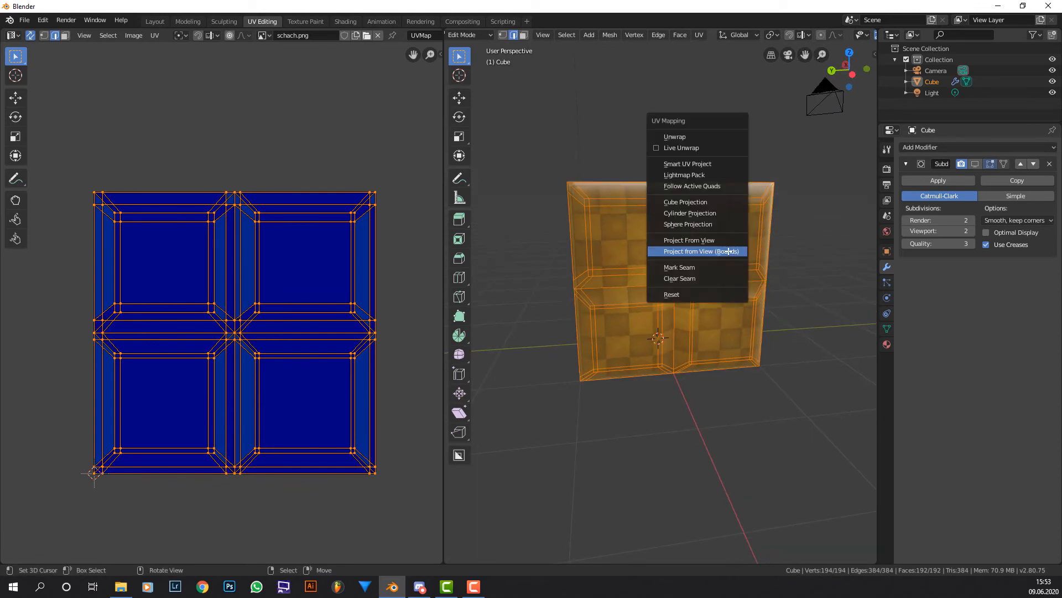
click(716, 294)
middle_drag(625, 229, 768, 231)
key(Tab)
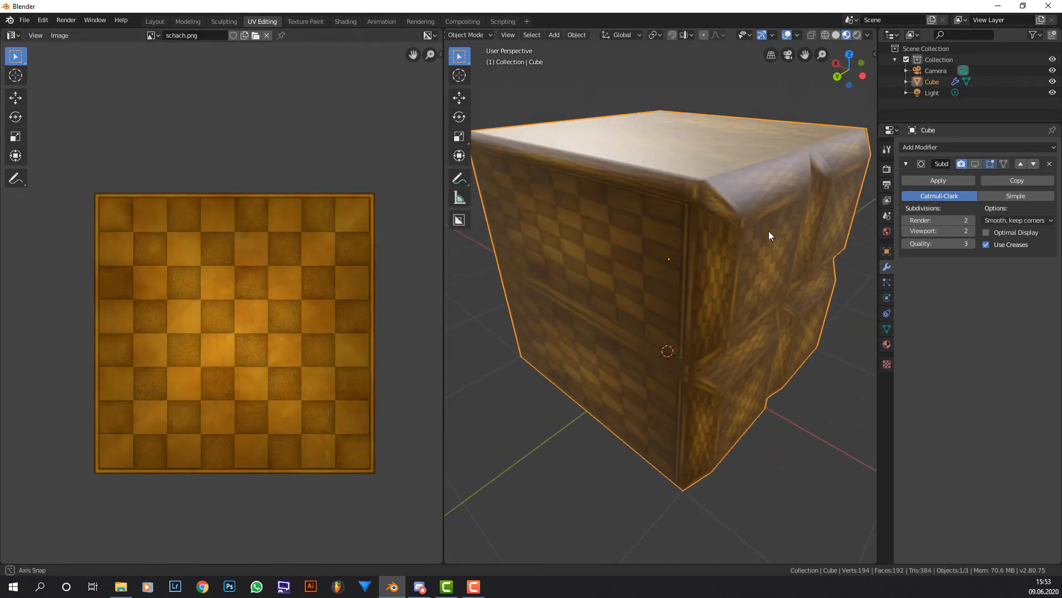
key(Tab)
key(u)
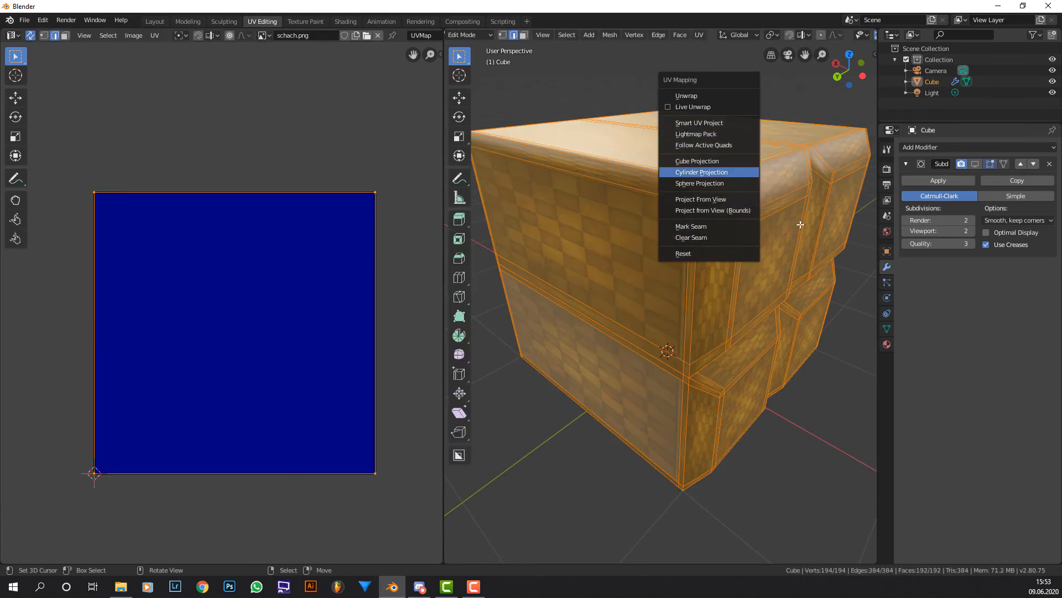
scroll(791, 262, down, 5)
key(Tab)
Delete the cube and add a torus with a 1 m major radius and 0.25 m minor radius
middle_drag(791, 262, 700, 260)
key(x)
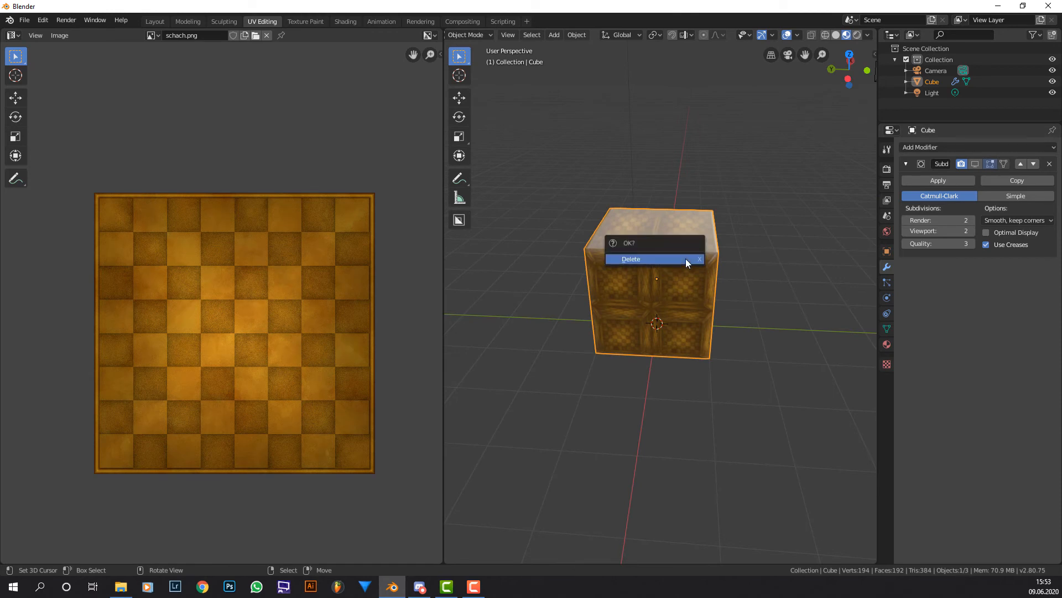
click(686, 258)
key(shift+a)
mouse_move(694, 271)
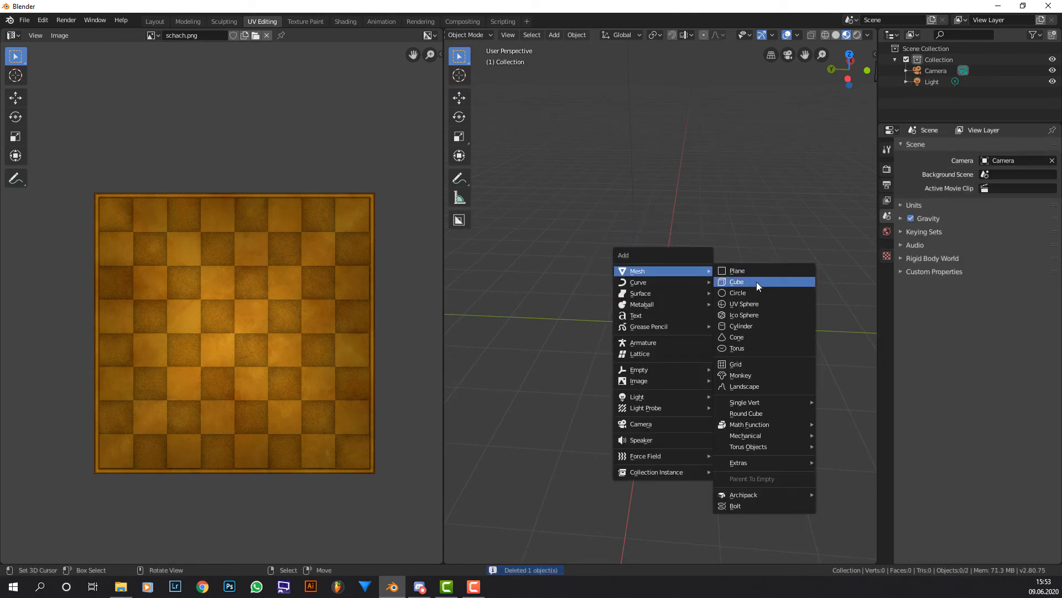
click(765, 348)
scroll(686, 324, up, 4)
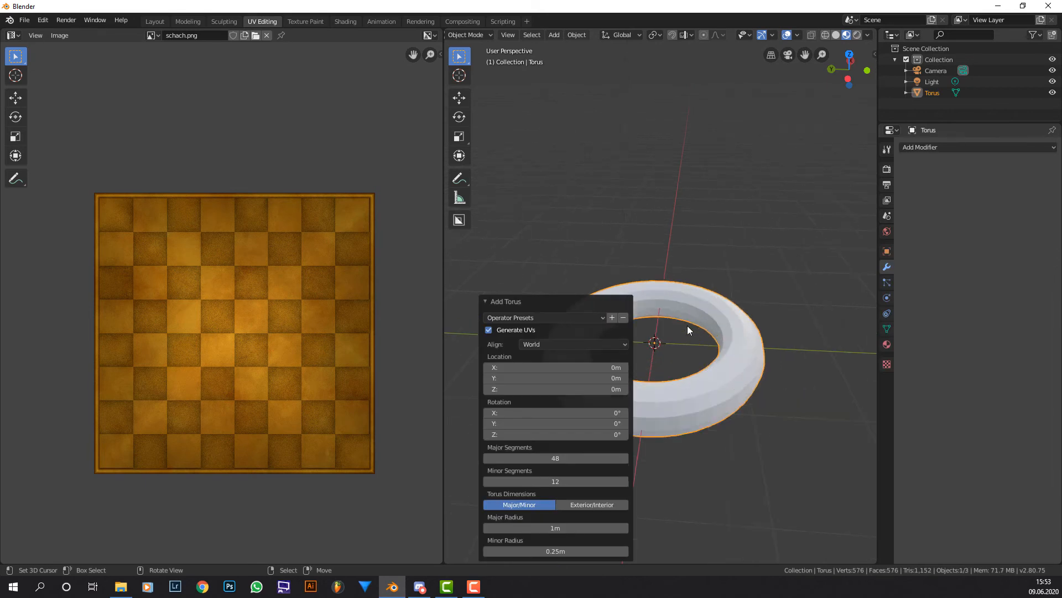
shift+middle_drag(688, 325, 725, 278)
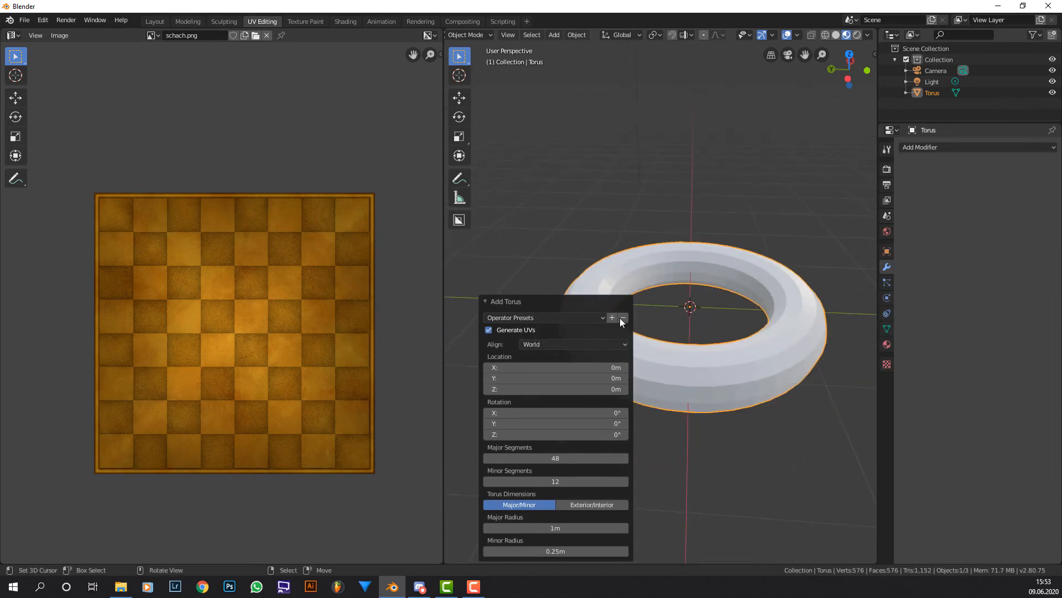
click(483, 302)
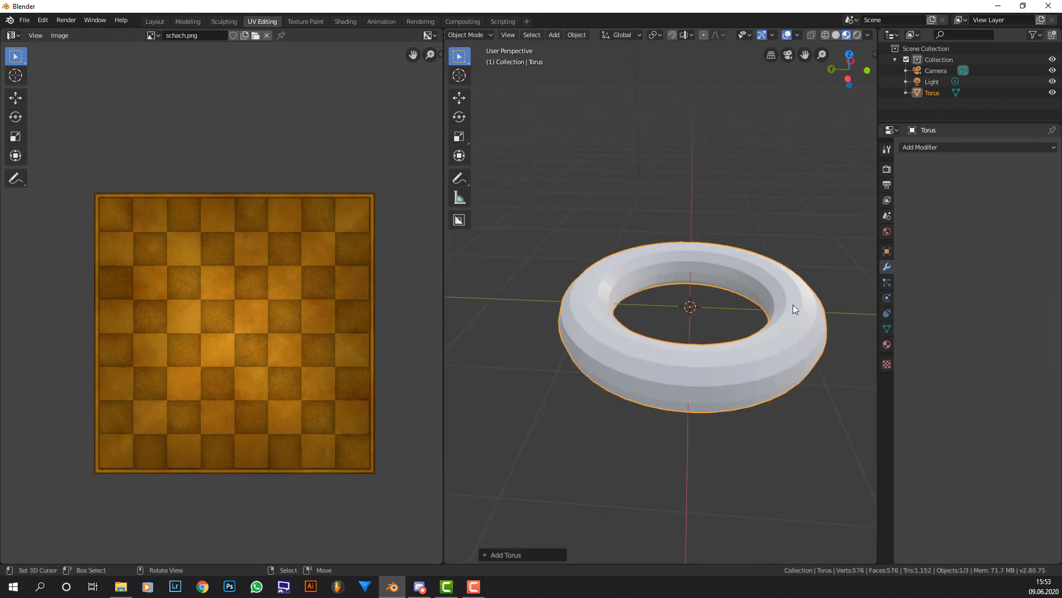
Enter Edit Mode on the torus and examine its generated UV grid up close and as a whole
scroll(756, 304, up, 3)
key(Tab)
scroll(756, 304, down, 1)
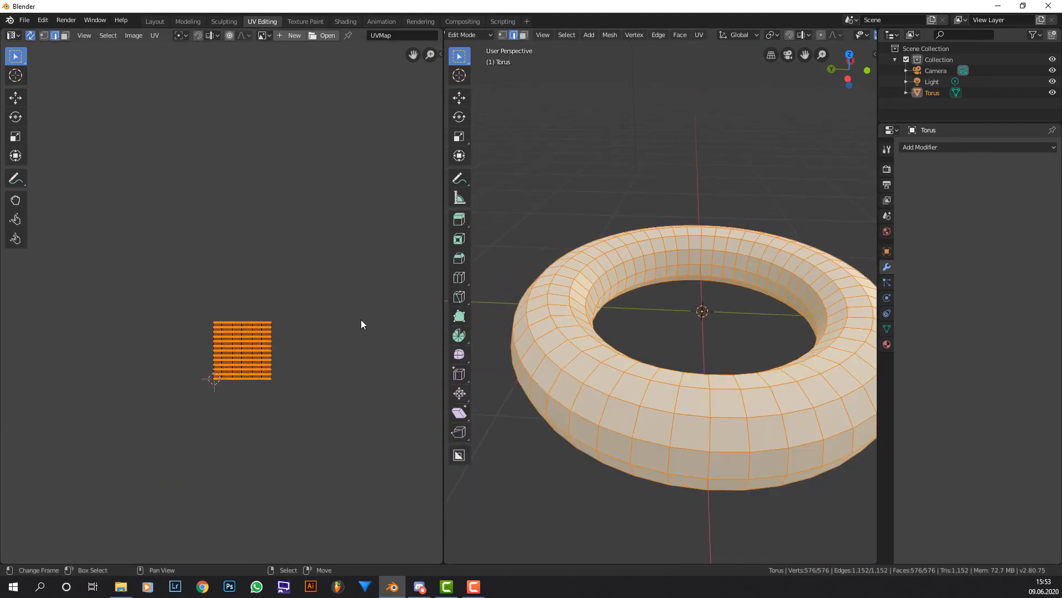
scroll(362, 321, up, 5)
middle_drag(392, 337, 318, 225)
scroll(326, 240, up, 2)
middle_drag(324, 308, 320, 241)
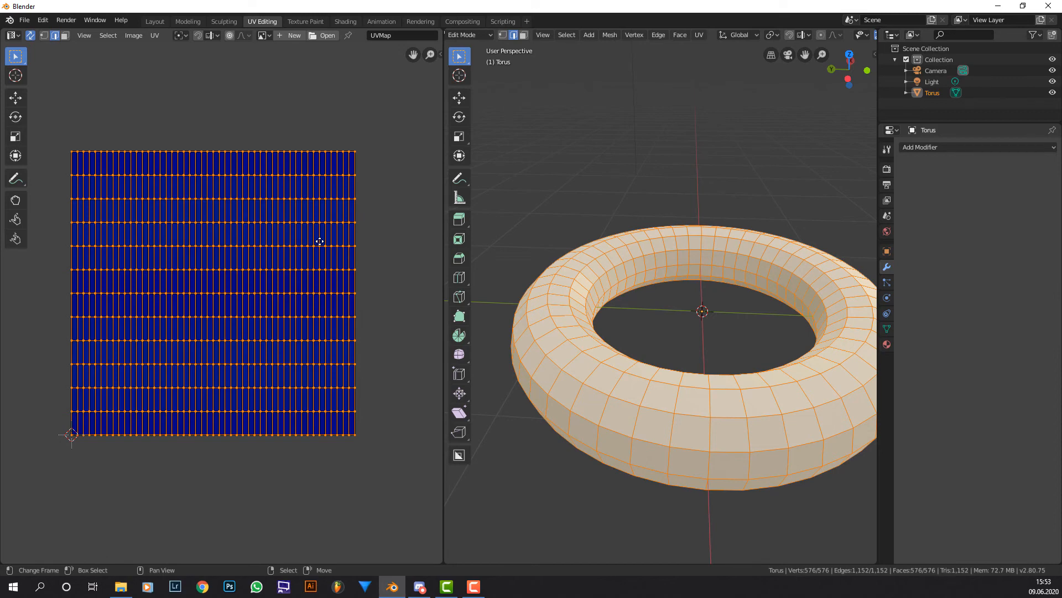
scroll(346, 256, up, 3)
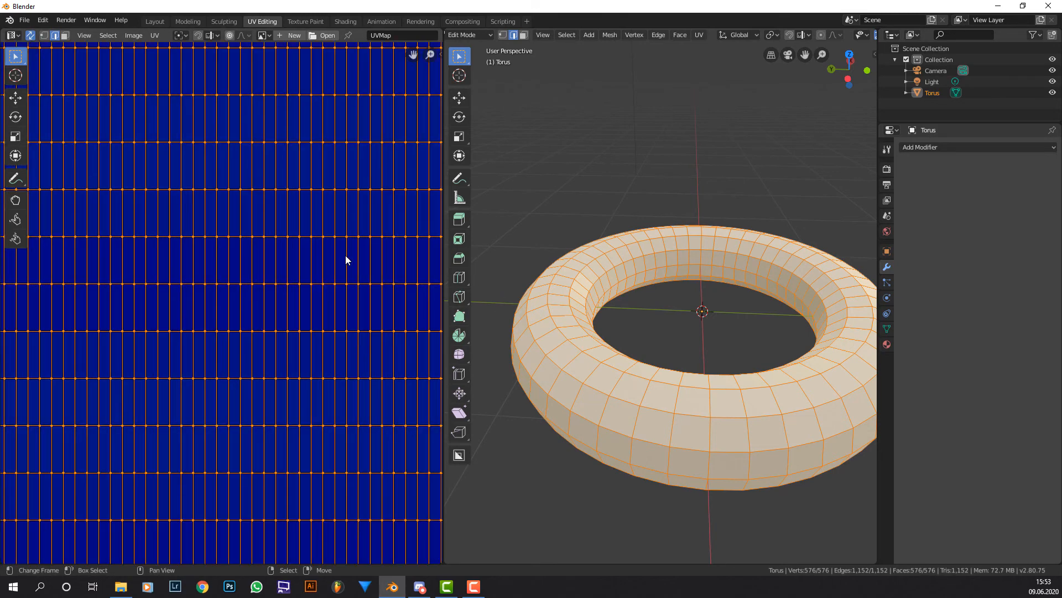
scroll(339, 208, down, 3)
scroll(360, 194, up, 3)
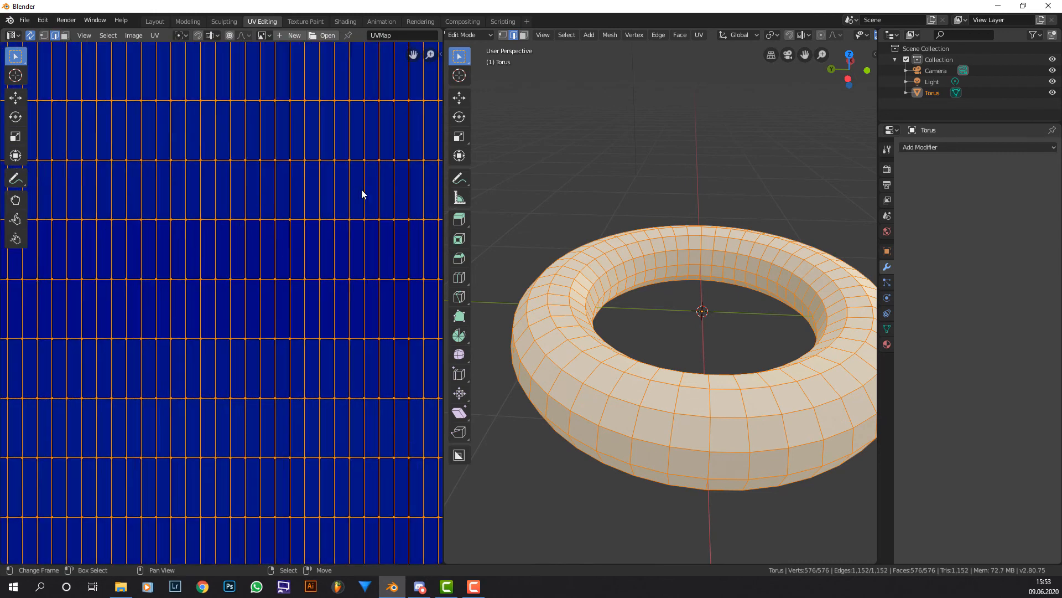
scroll(360, 195, down, 1)
scroll(343, 195, down, 3)
scroll(317, 143, up, 3)
Set the UV editor's stretching display type to Area to compare the torus faces' area distortion
key(n)
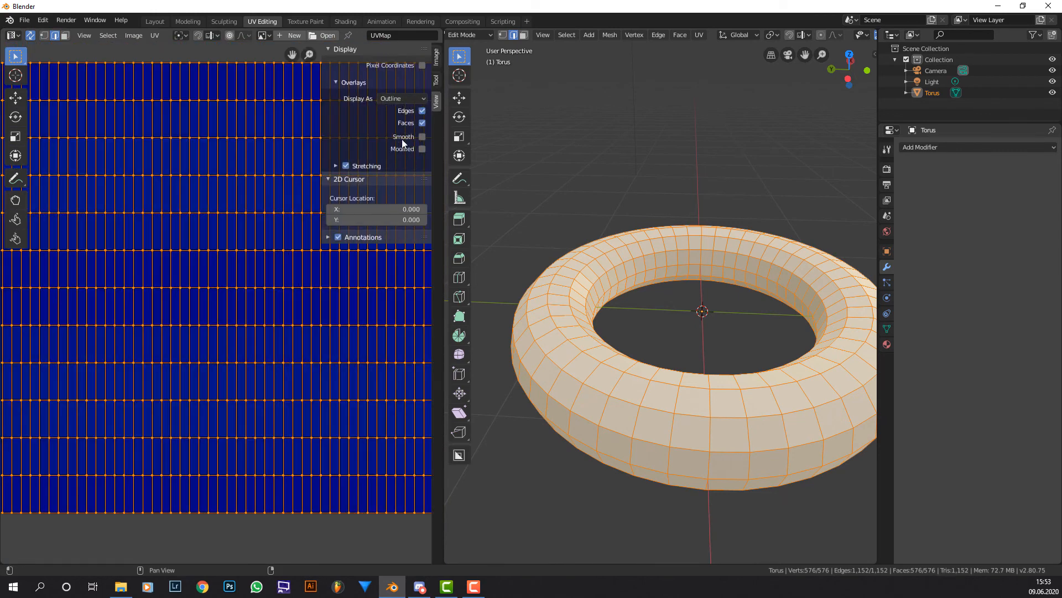
click(370, 166)
click(391, 183)
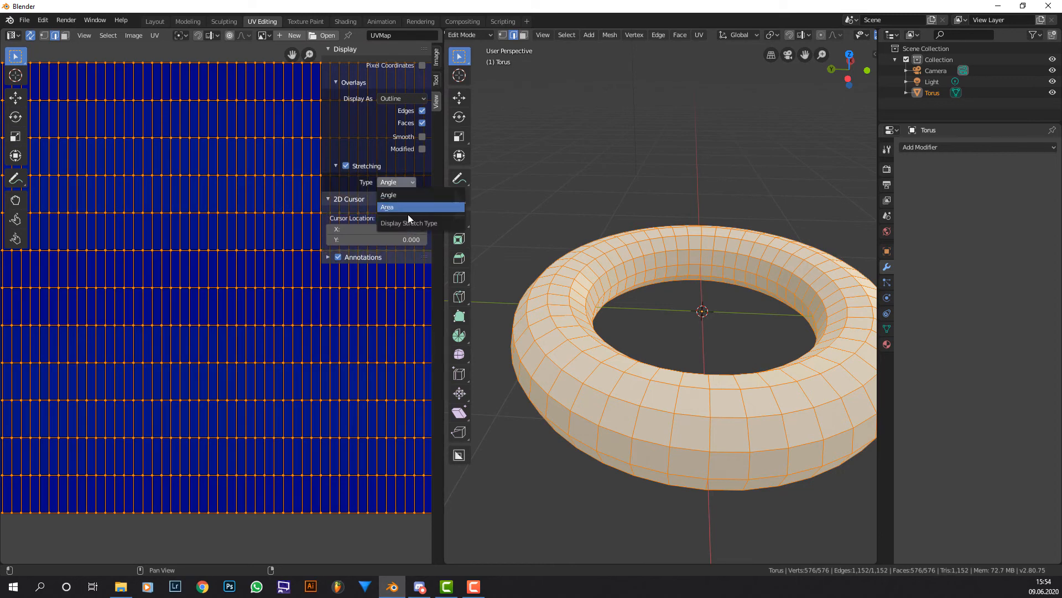
click(407, 215)
scroll(254, 220, down, 3)
scroll(258, 208, up, 2)
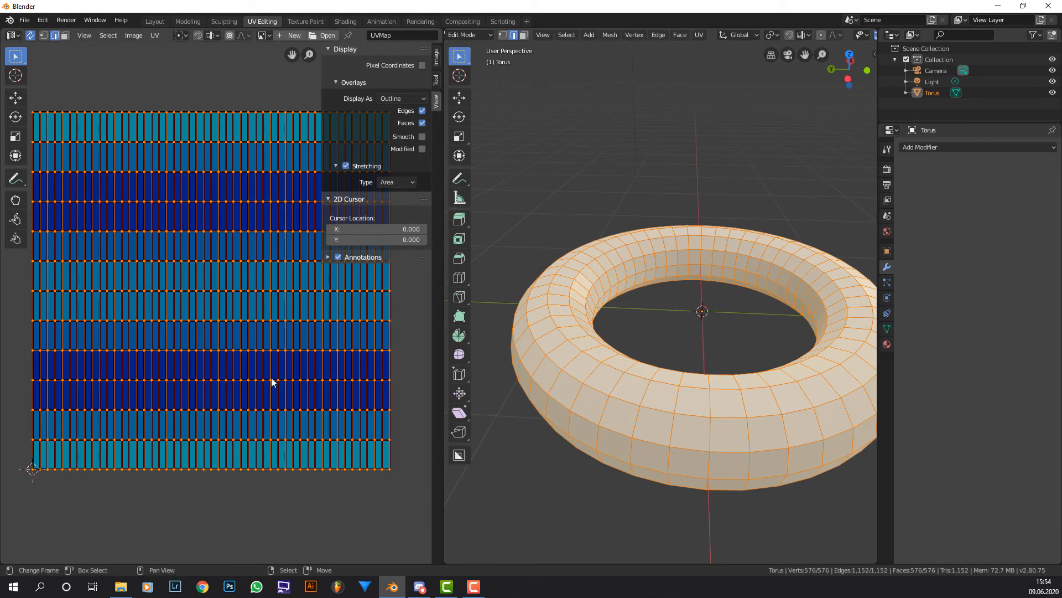
Assign the existing material "Material" to the torus and inspect its checkerboard texture in Object Mode
click(887, 344)
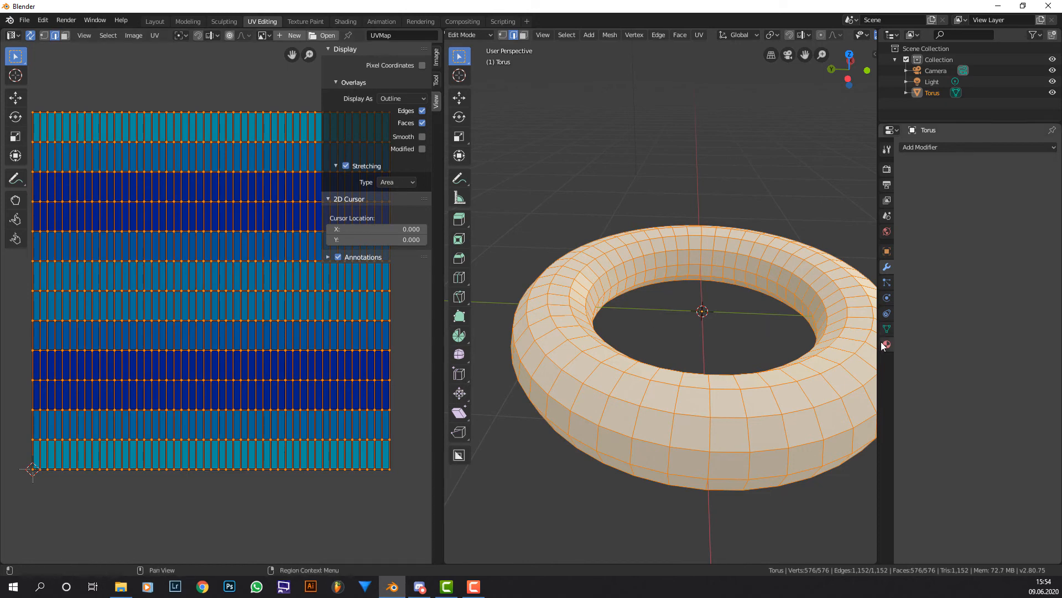
click(910, 194)
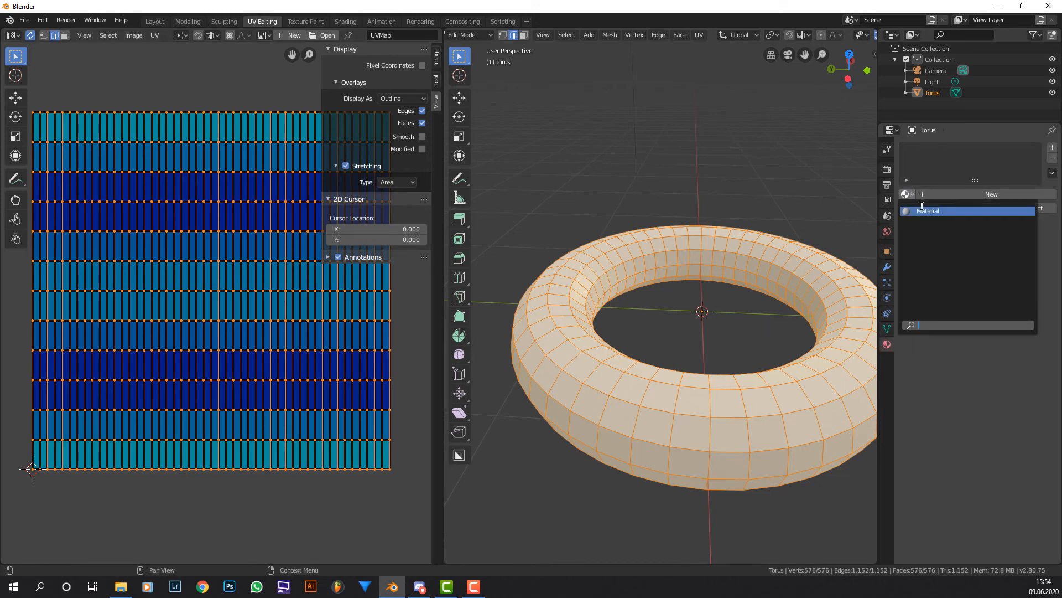
click(923, 210)
key(Tab)
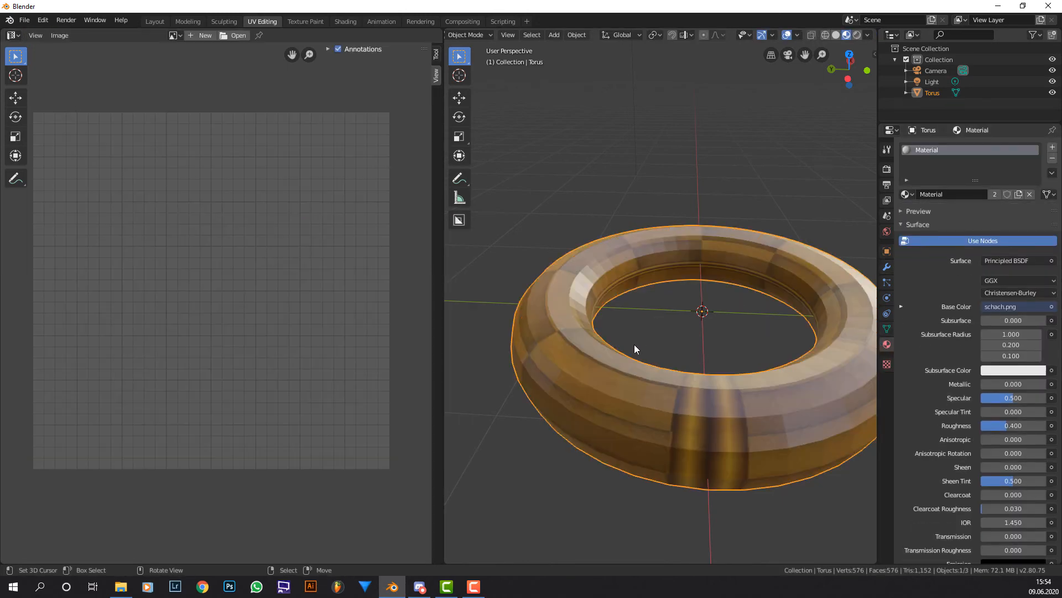
middle_drag(634, 344, 696, 391)
scroll(581, 389, down, 1)
scroll(666, 393, up, 1)
scroll(658, 385, down, 2)
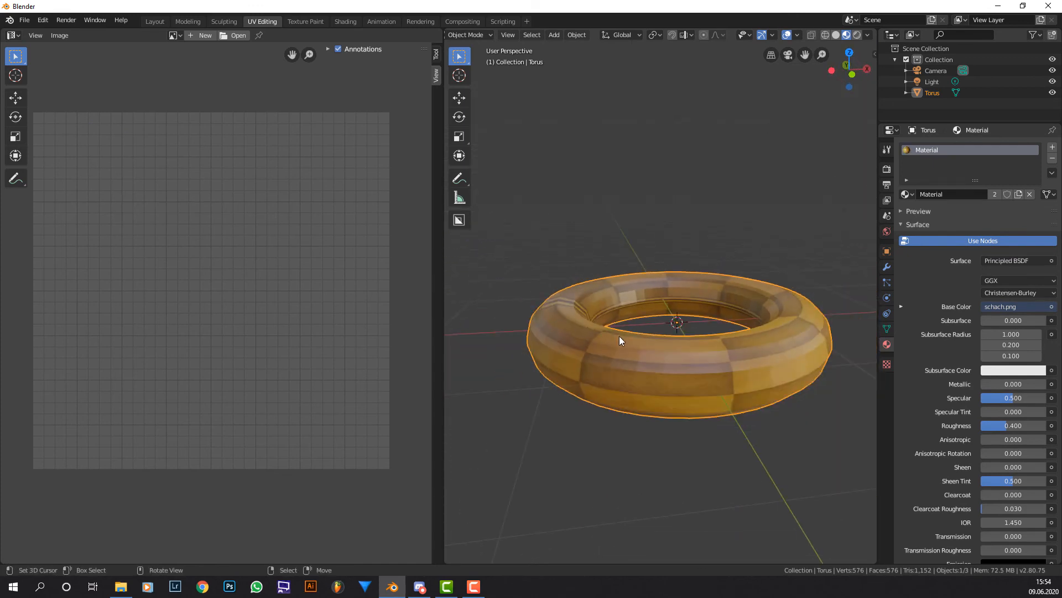
Apply Cube Projection to all faces of the torus in Edit Mode
key(Tab)
scroll(714, 346, up, 3)
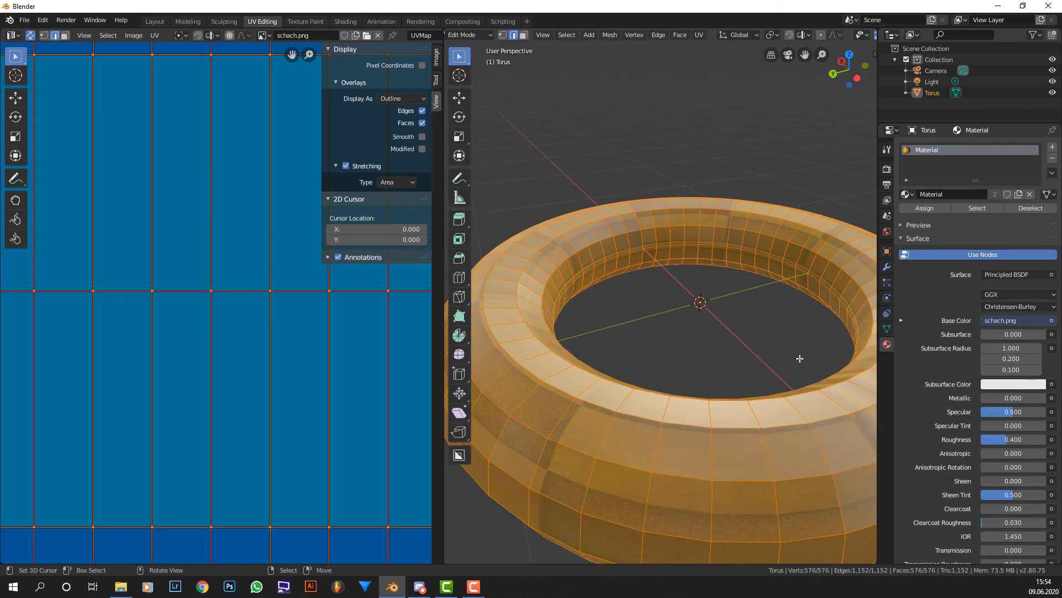
scroll(800, 359, down, 3)
scroll(323, 334, down, 10)
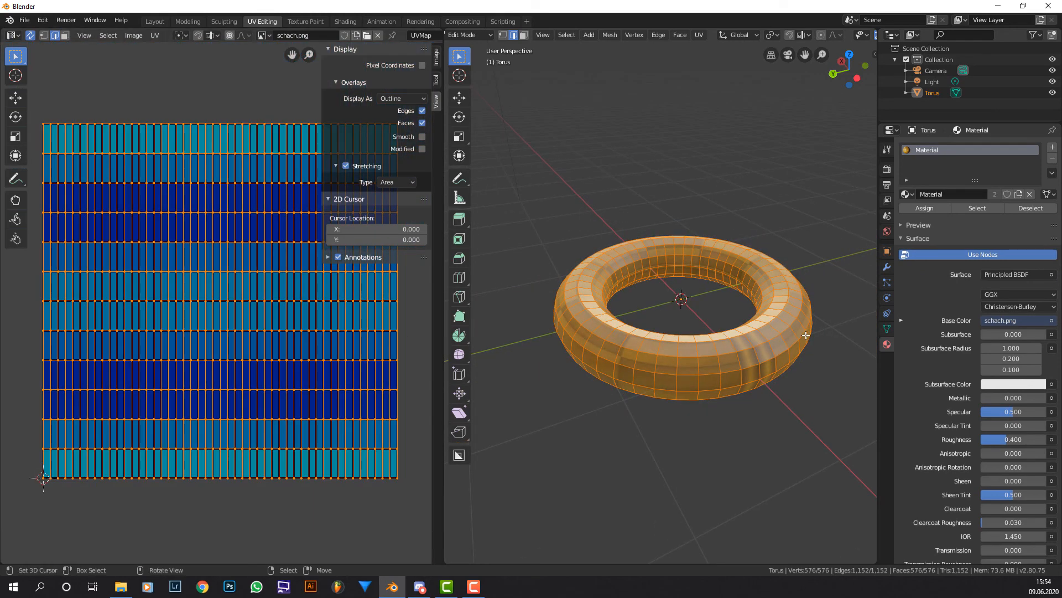
middle_drag(806, 335, 729, 268)
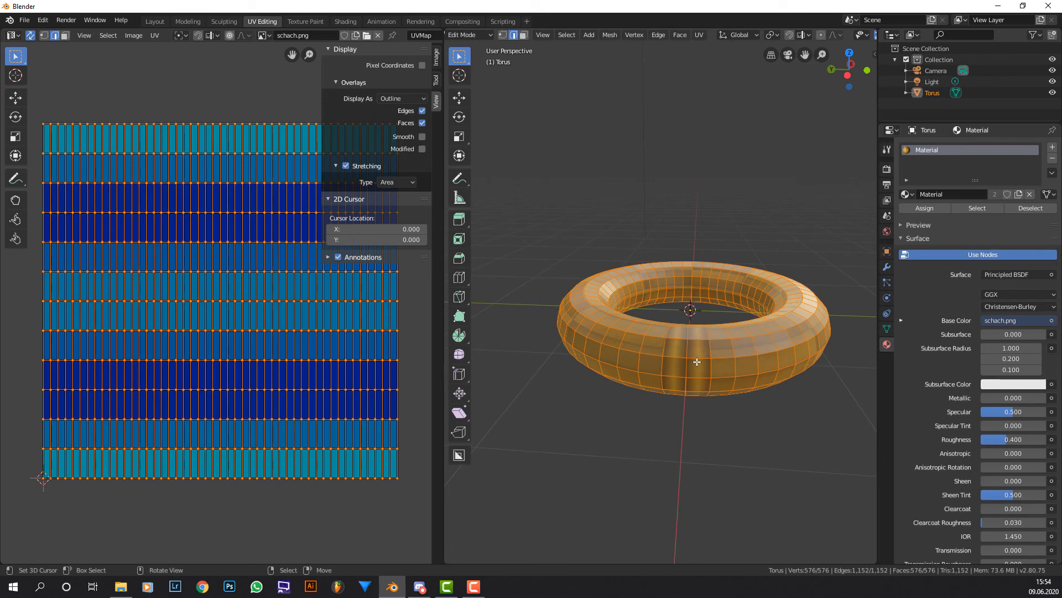
key(u)
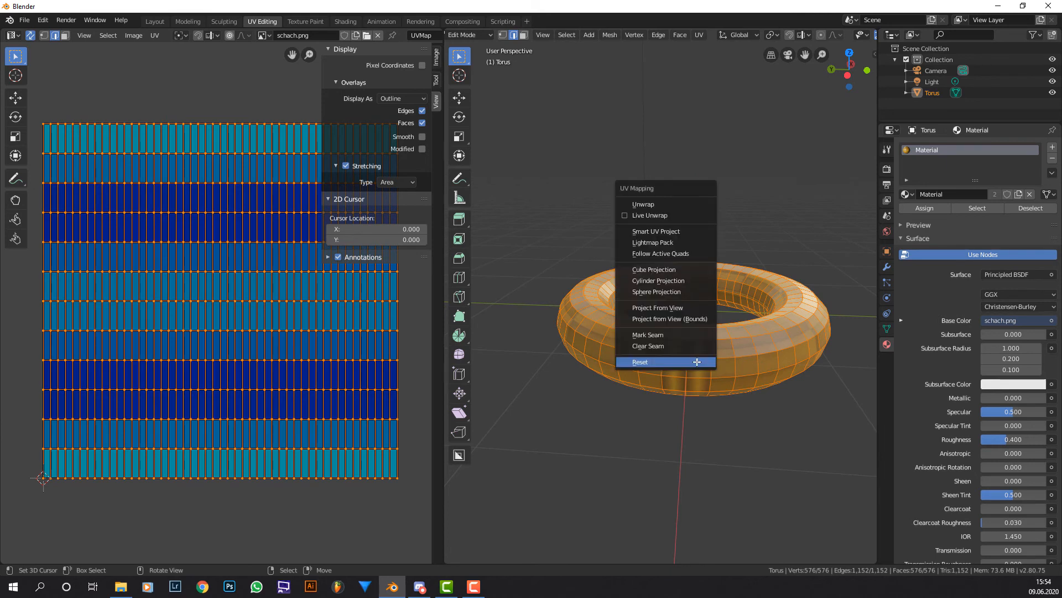
click(693, 270)
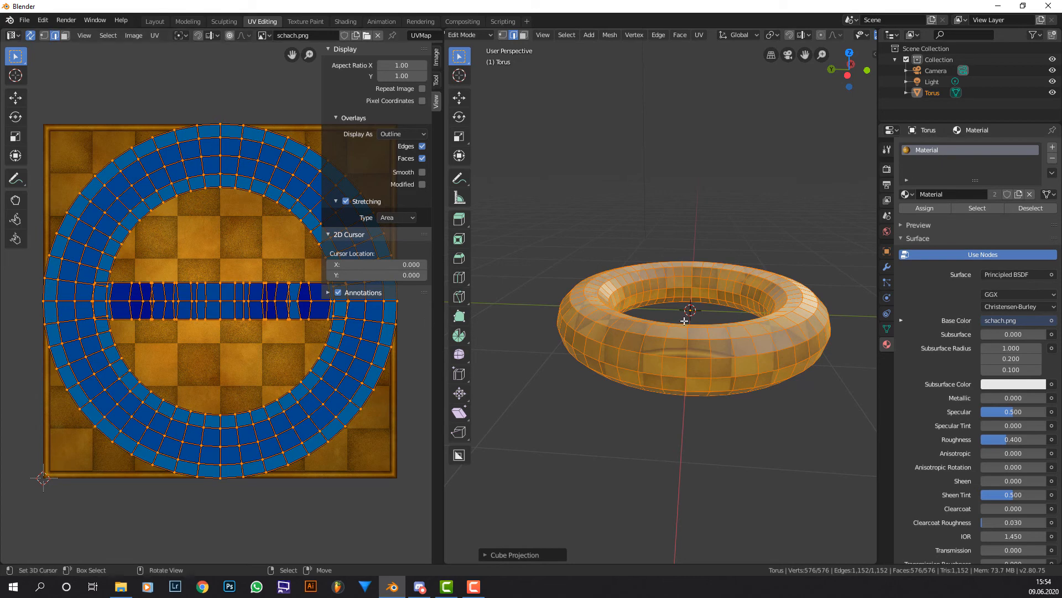
Mark a seam on one edge loop running around the torus tube's cross-section
scroll(711, 326, up, 1)
middle_drag(704, 317, 767, 358)
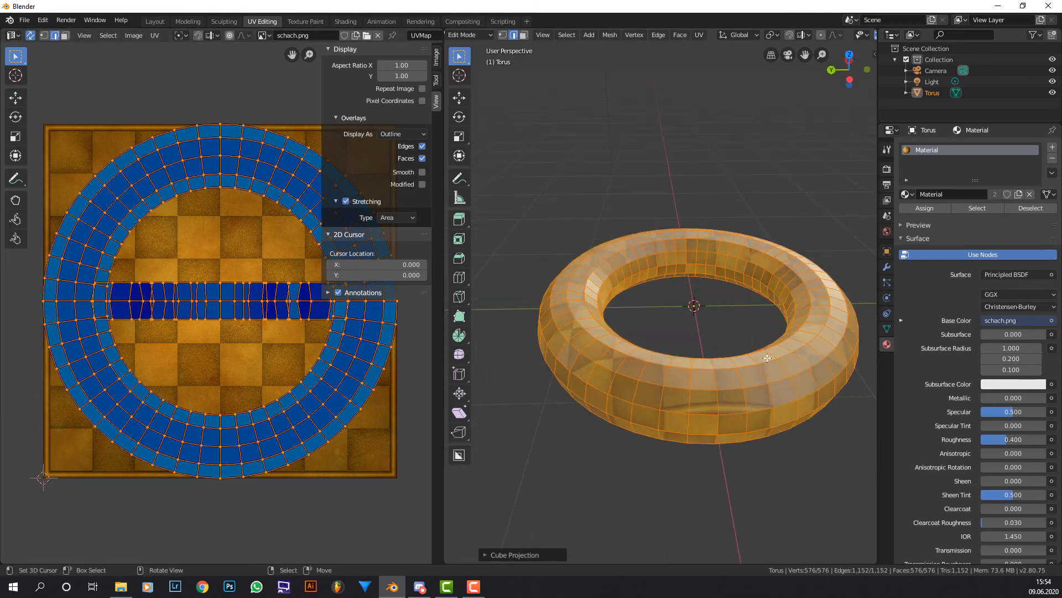
alt+click(720, 405)
middle_drag(733, 391, 624, 283)
right_click(741, 277)
click(745, 277)
Mark a seam on the edge loop running along the inner ring of the torus
alt+shift+click(629, 283)
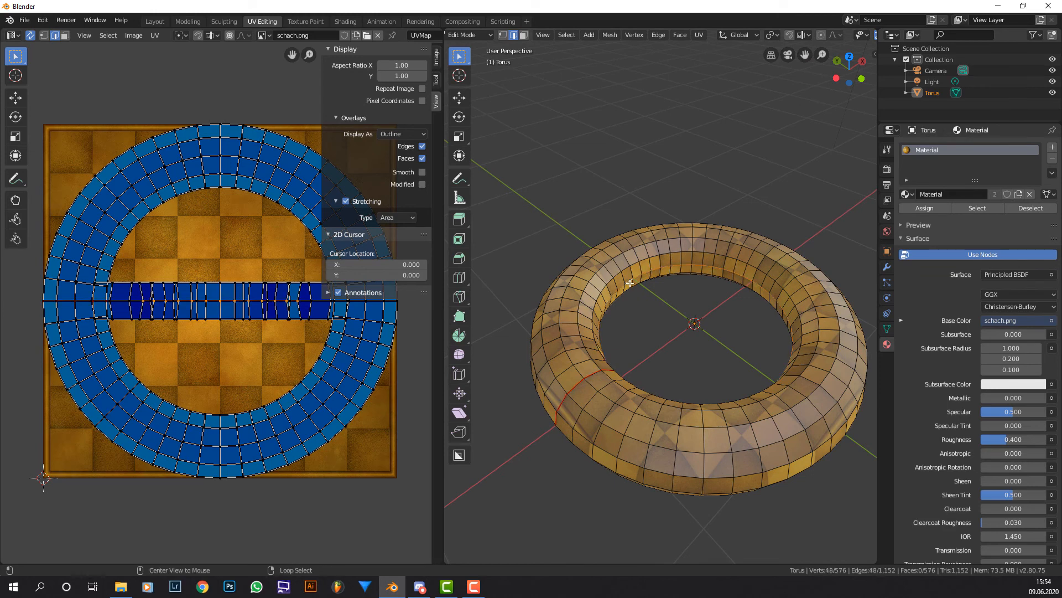
right_click(630, 283)
click(636, 288)
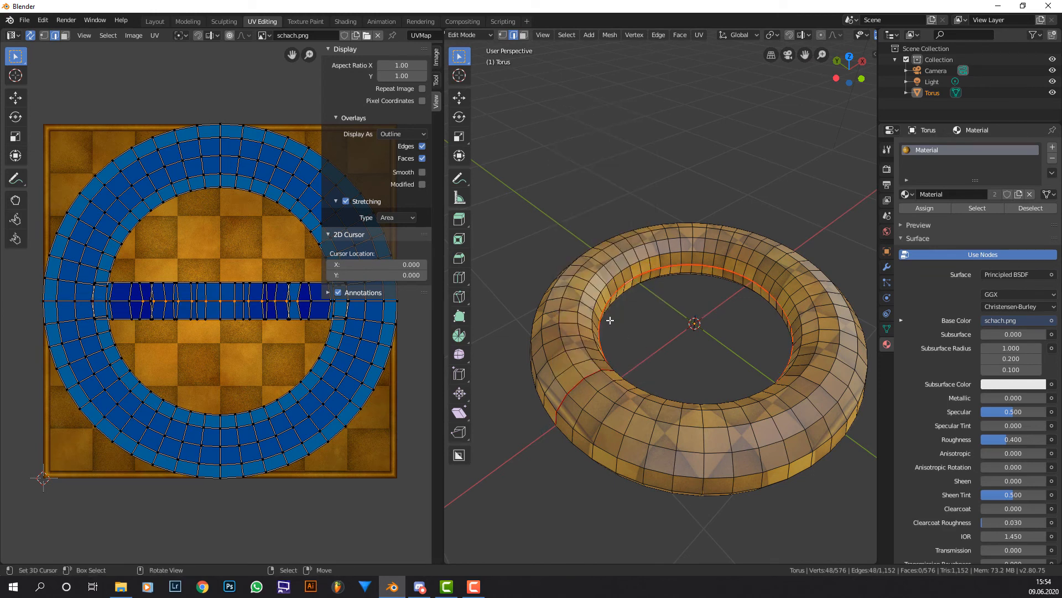
Select all torus faces and unwrap them along the marked seams
key(a)
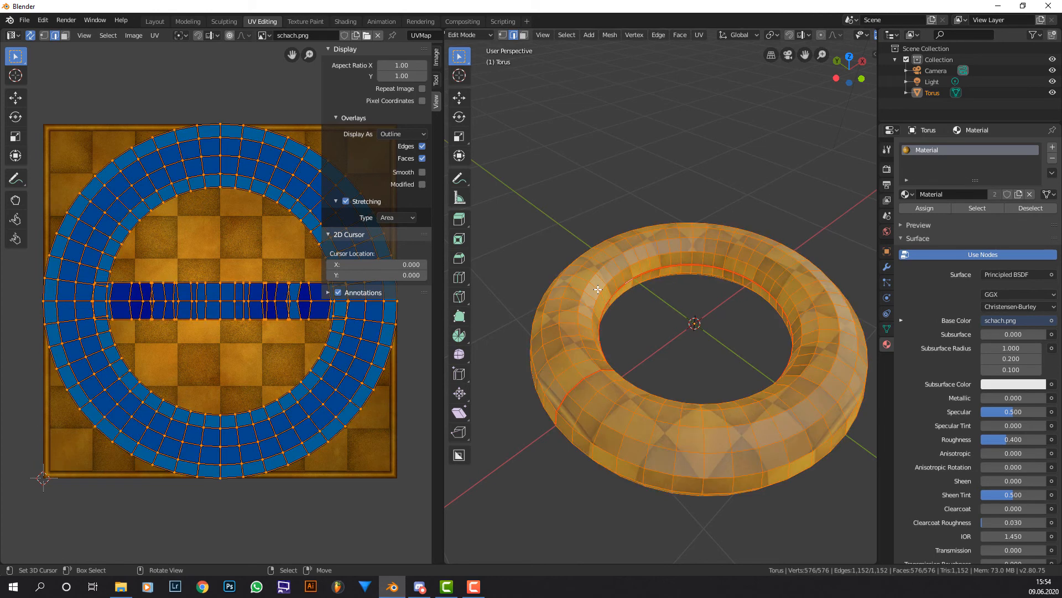
key(u)
click(588, 219)
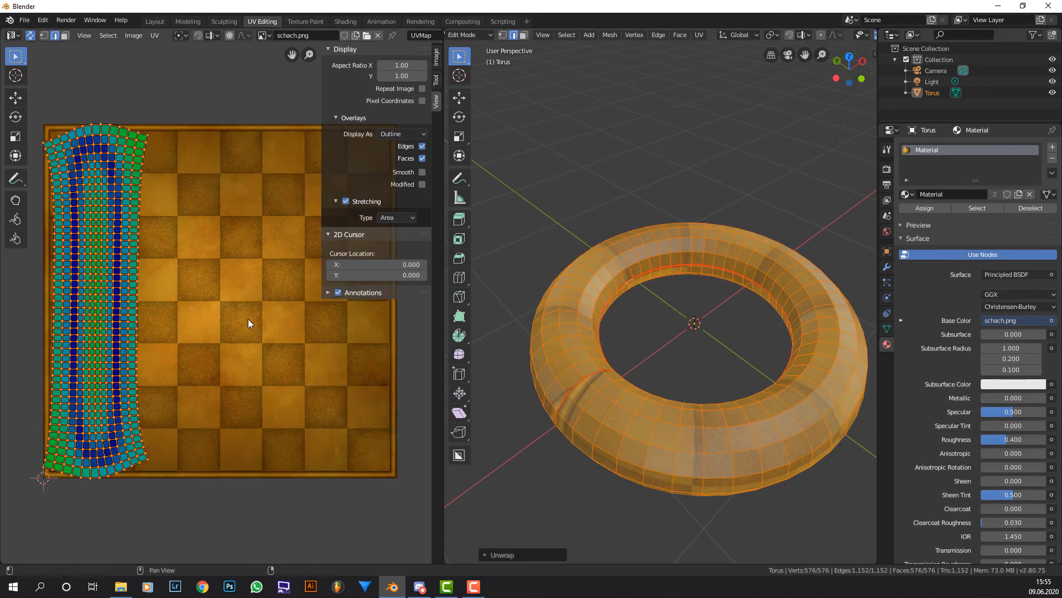
Examine the unwrapped torus strip's shape and area stretching, and the texture around the cross-section seam
middle_drag(184, 301, 226, 323)
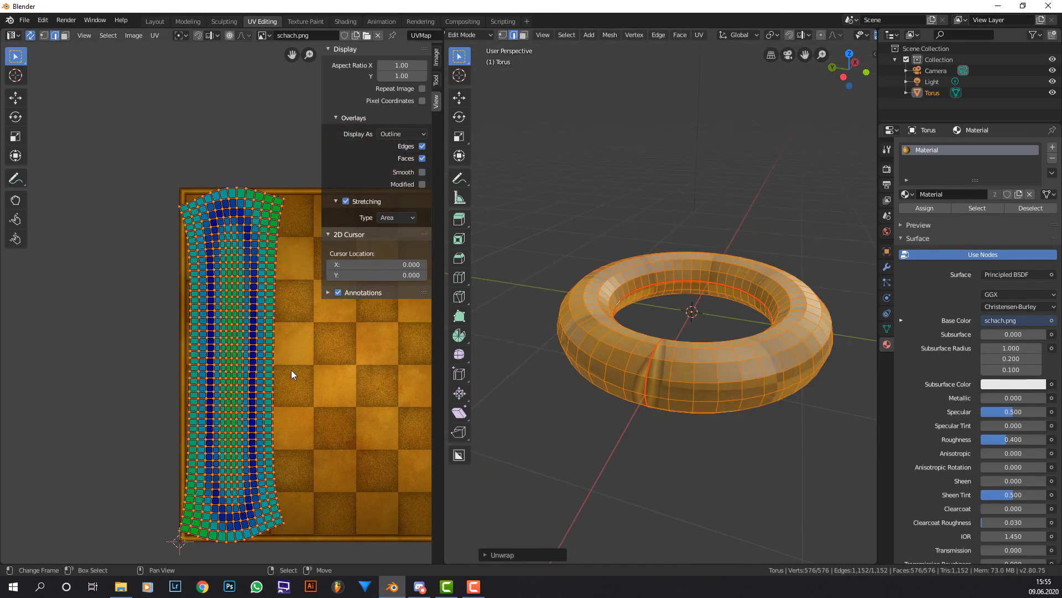
middle_drag(291, 369, 246, 309)
scroll(249, 340, up, 1)
scroll(262, 331, down, 1)
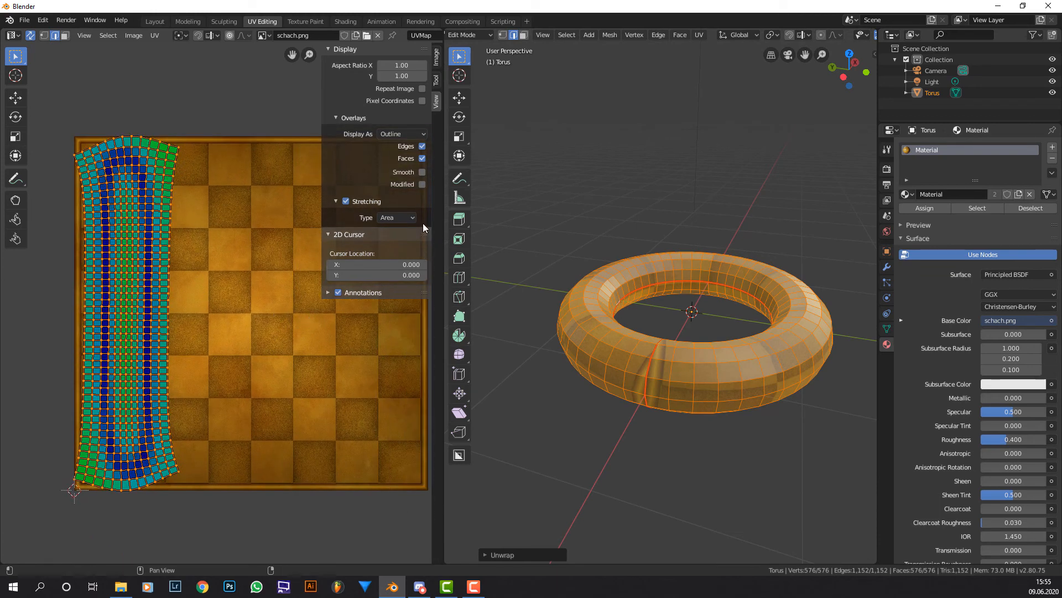
click(422, 146)
middle_drag(691, 180, 618, 216)
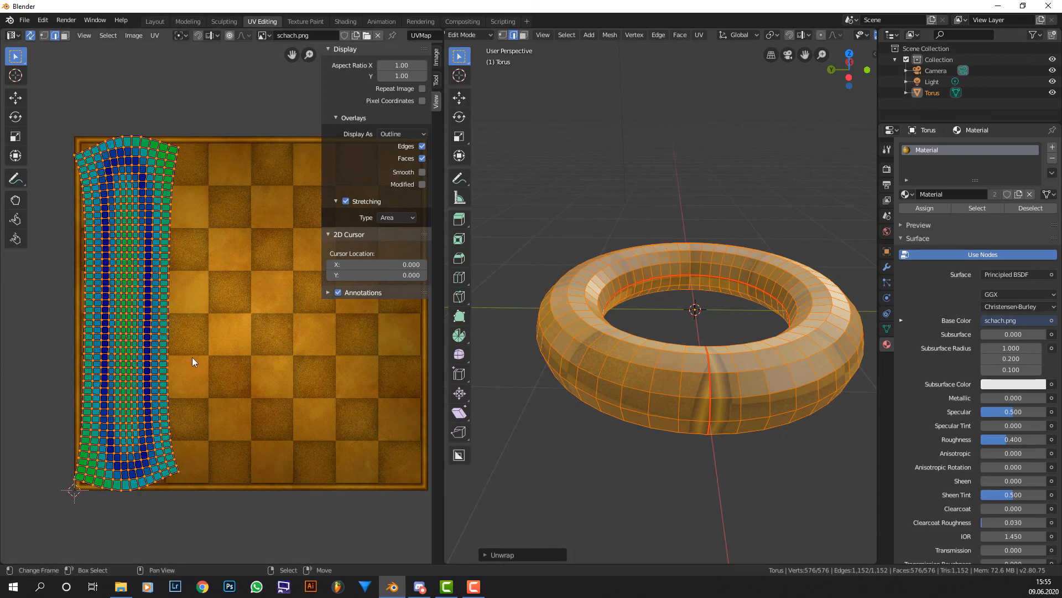
scroll(188, 351, up, 3)
middle_drag(168, 240, 249, 267)
middle_drag(224, 180, 262, 290)
scroll(262, 294, up, 6)
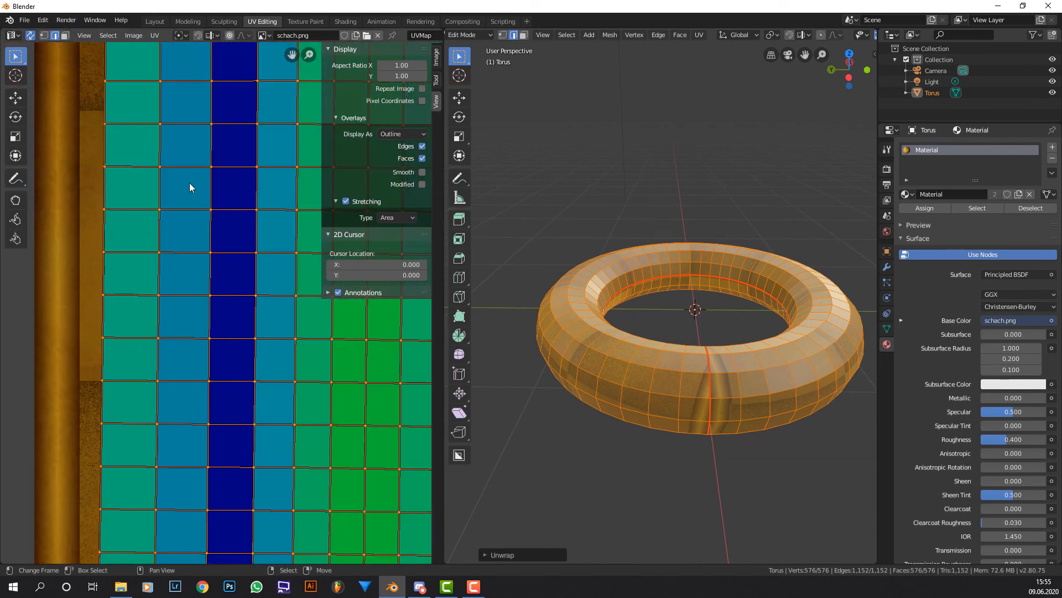
In vertex selection mode, straighten the upper horizontal edge of a dark blue UV quad by scaling it to 0 along Y
click(48, 35)
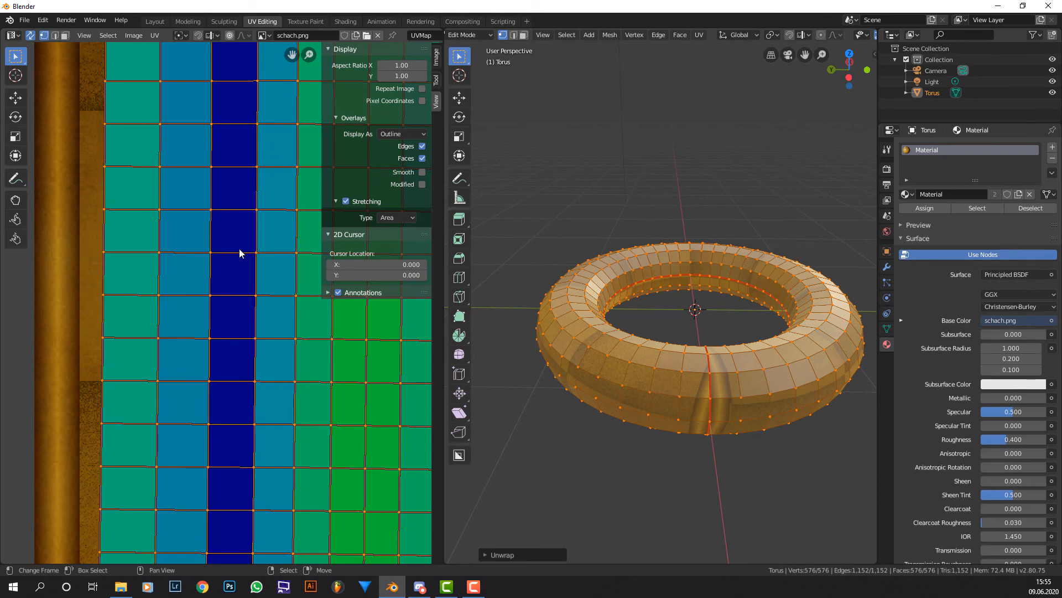
click(220, 253)
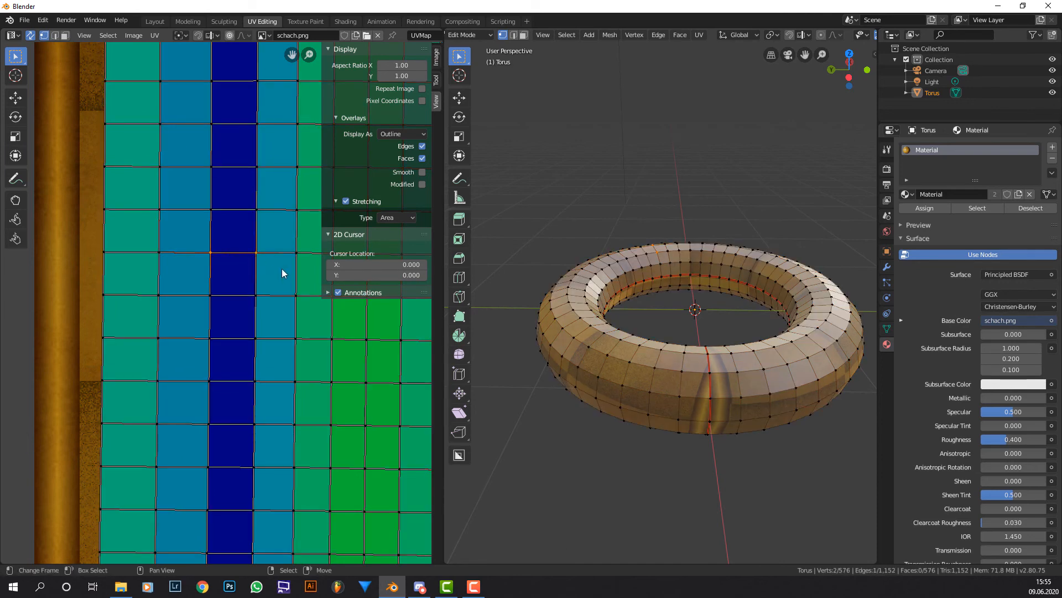
text(sy0)
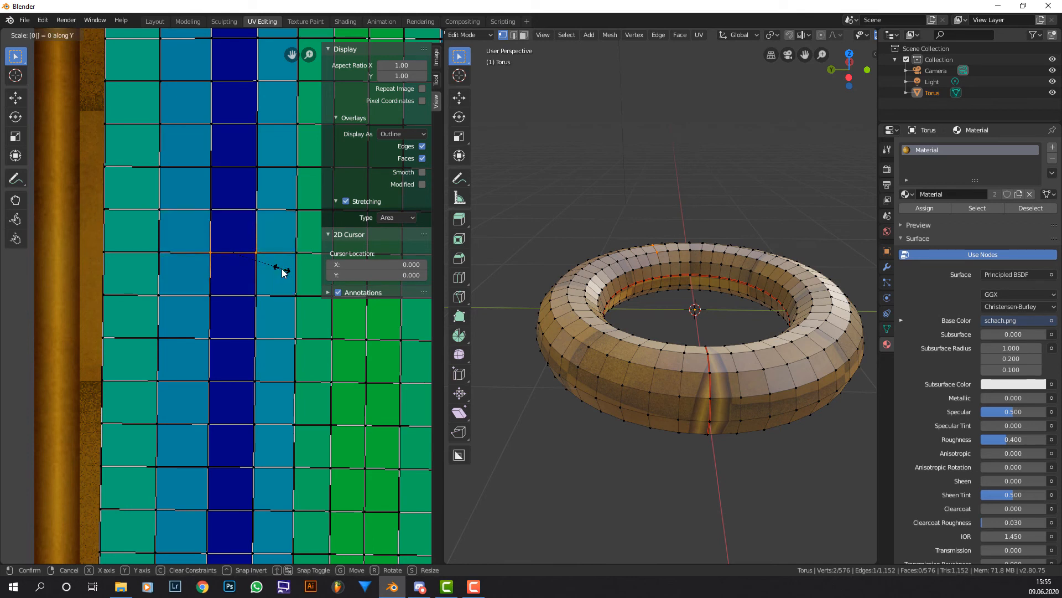
click(283, 271)
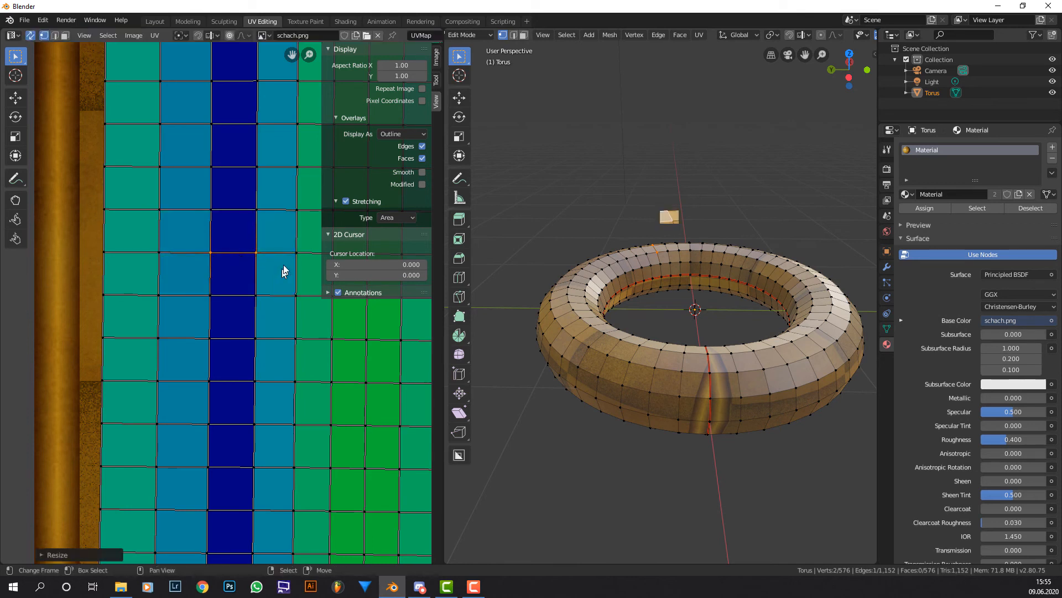
Straighten the same UV quad's lower horizontal edge by scaling its two vertices to 0 along Y
click(250, 297)
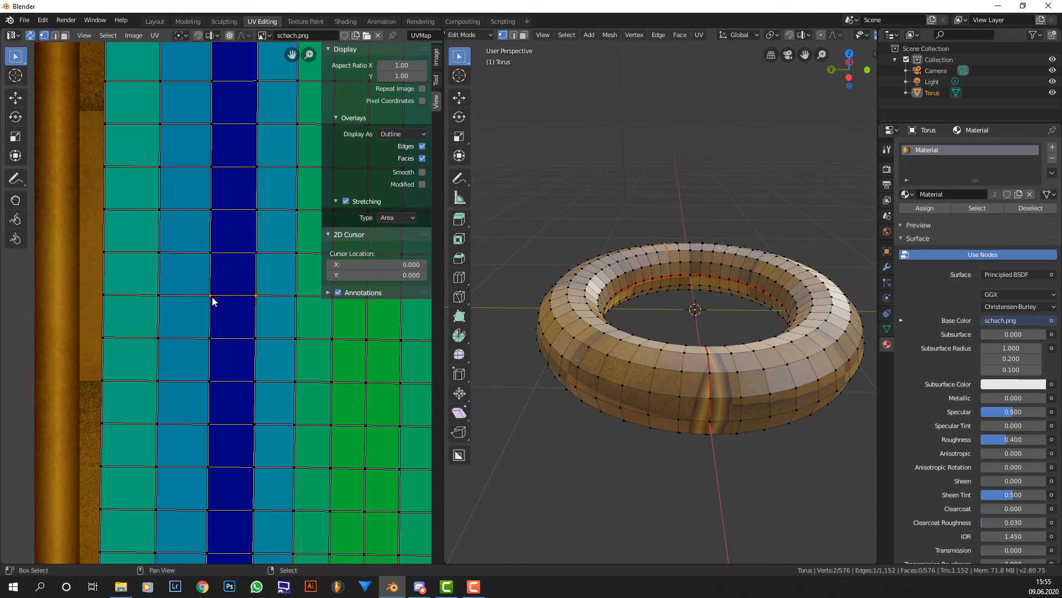
text(sy10)
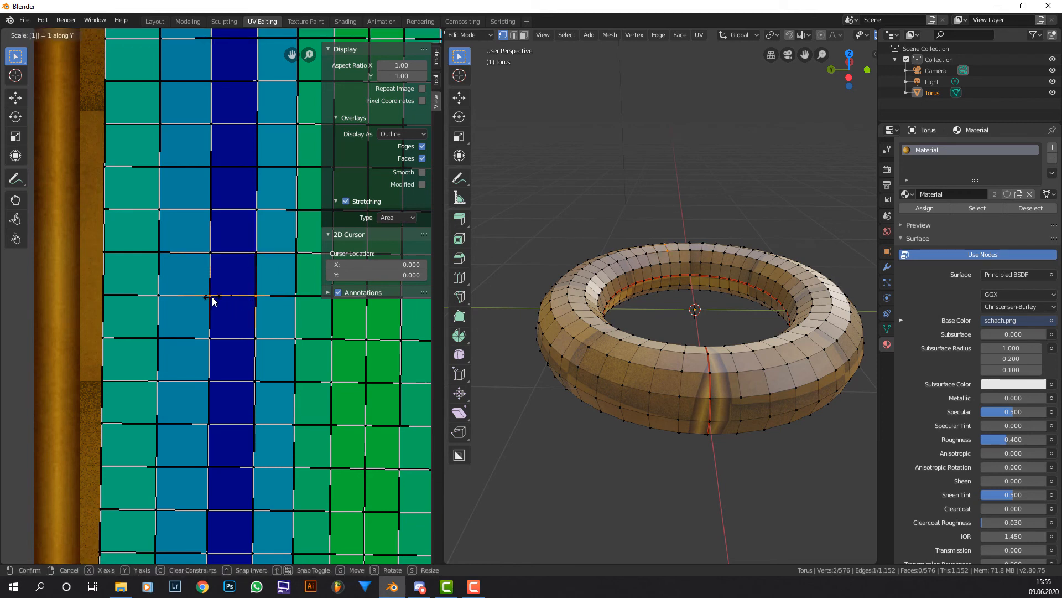
key(Return)
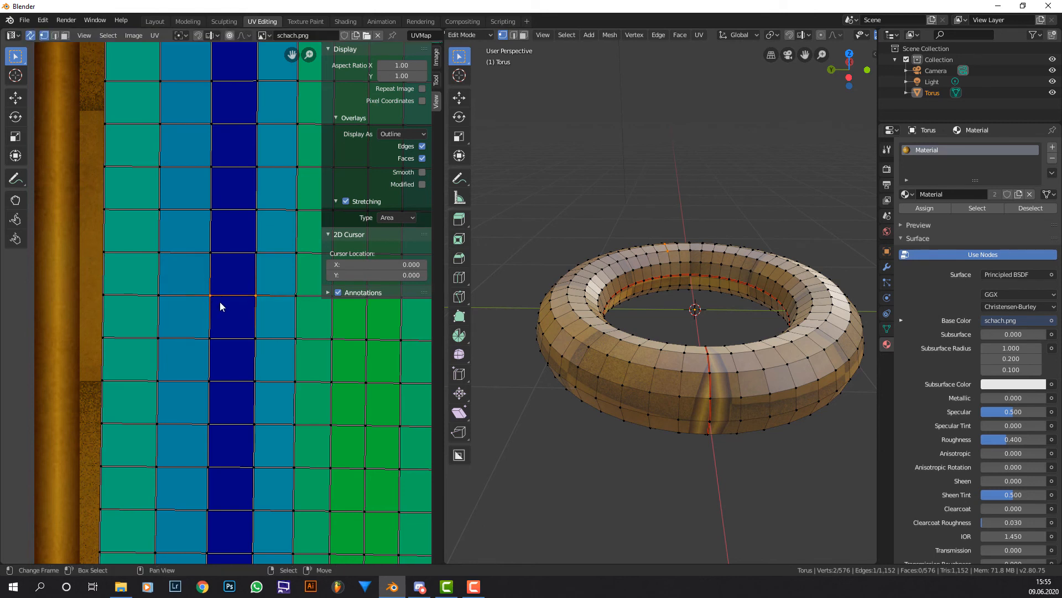
scroll(220, 301, up, 6)
middle_drag(273, 299, 204, 329)
text(sy)
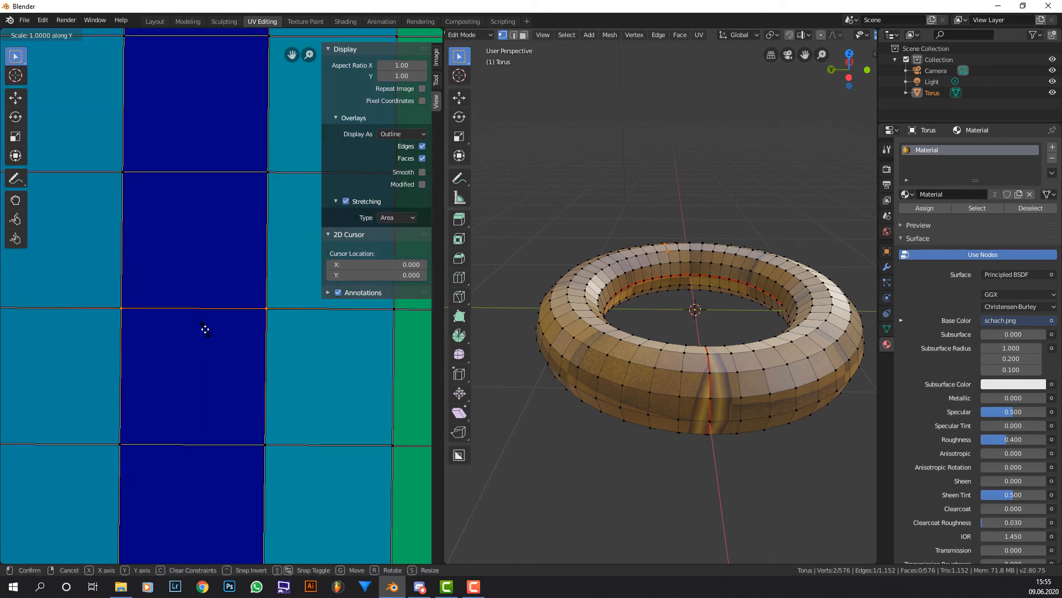
text(0)
key(Return)
text(sy0)
key(Return)
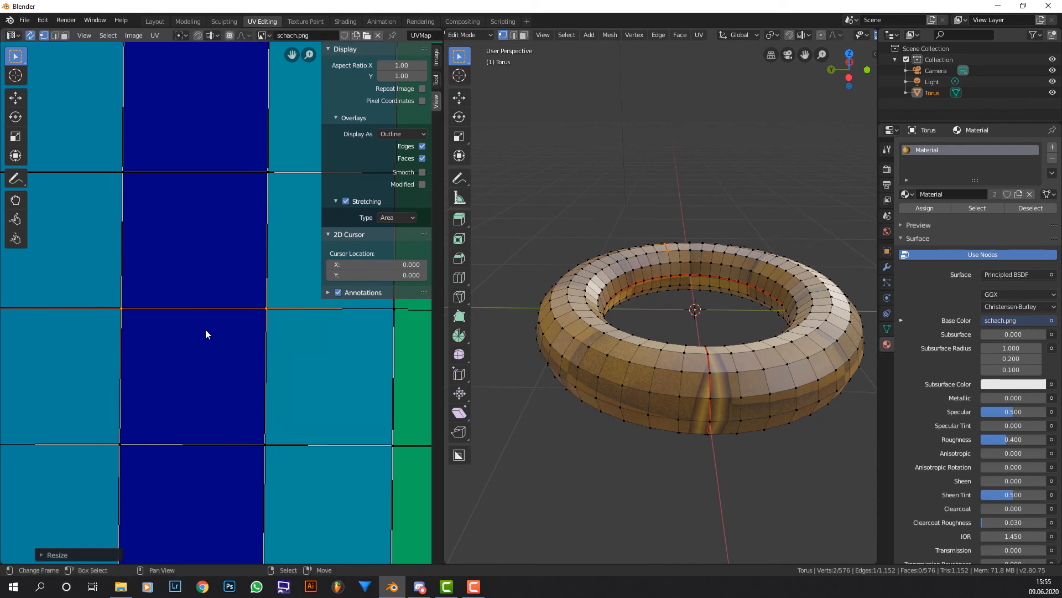
Straighten the UV quad's left edge by scaling its two vertices to 0 along X
right_click(118, 167)
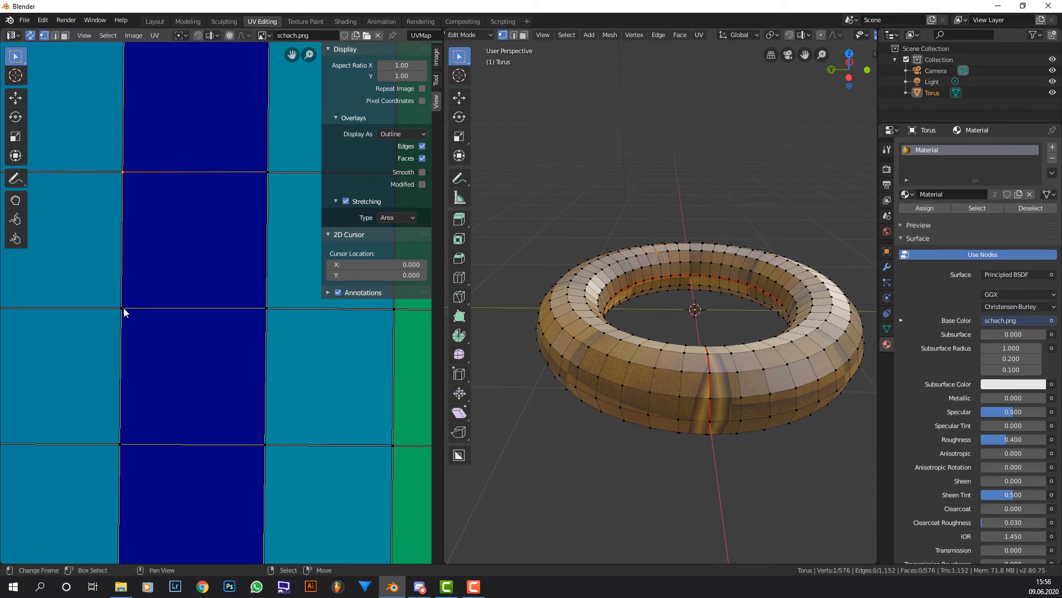
shift+right_click(123, 308)
text(sx)
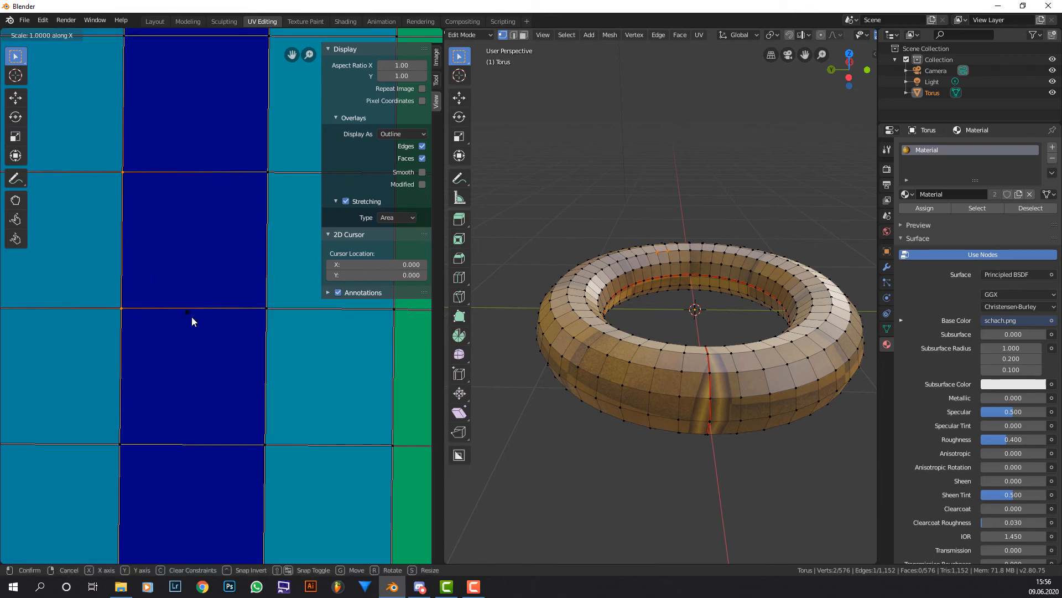
text(0)
key(Return)
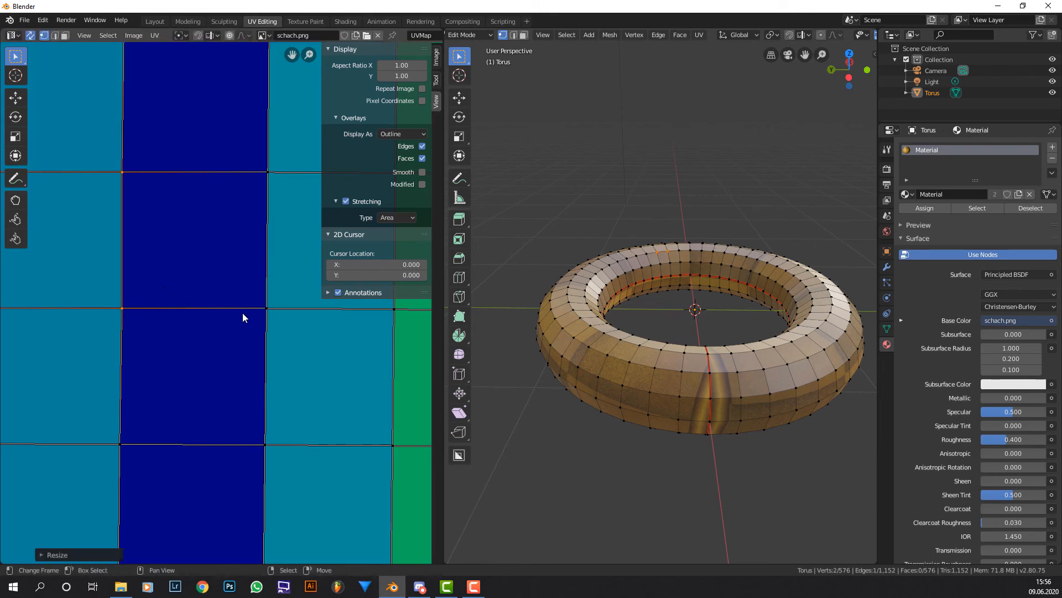
Straighten the UV quad's right edge by scaling its two vertices to 0 along X
right_click(264, 307)
shift+right_click(265, 174)
text(sx)
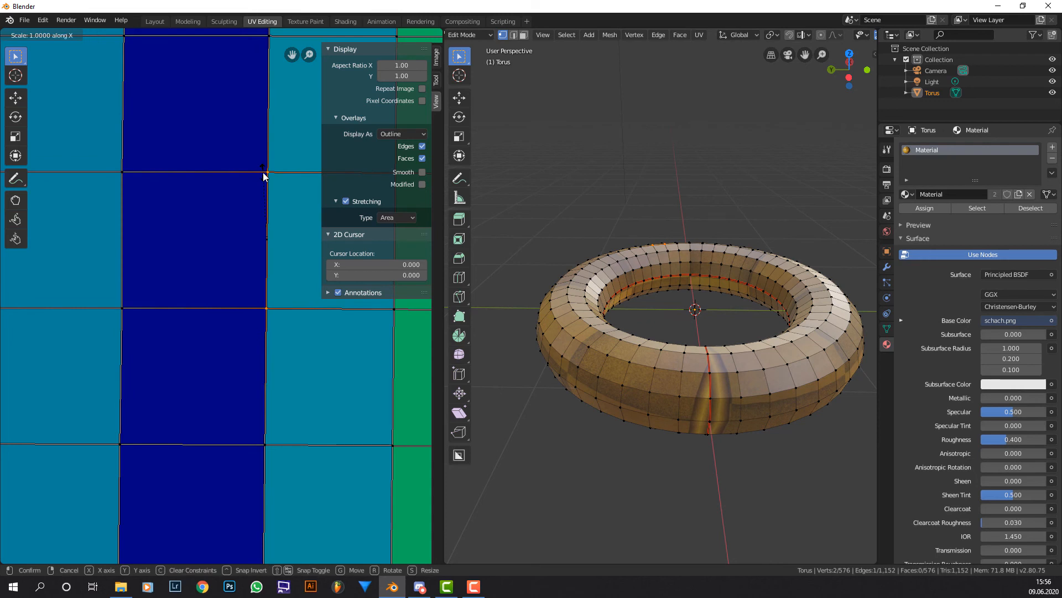
text(0)
key(Return)
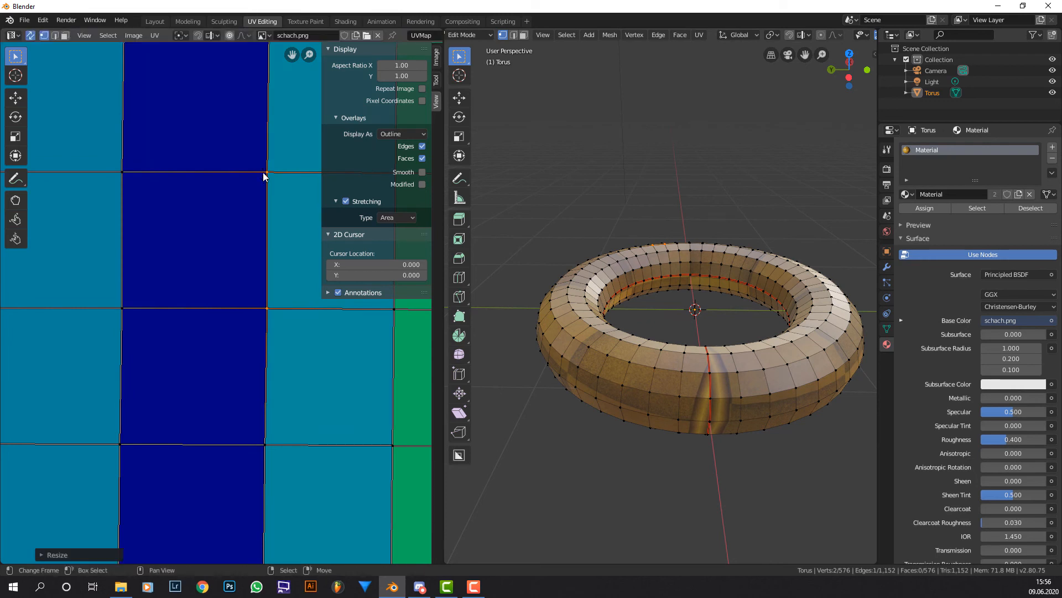
Select all faces with the straightened quad active and apply Follow Active Quads with Edge Length Mode set to Length Average
click(65, 35)
key(a)
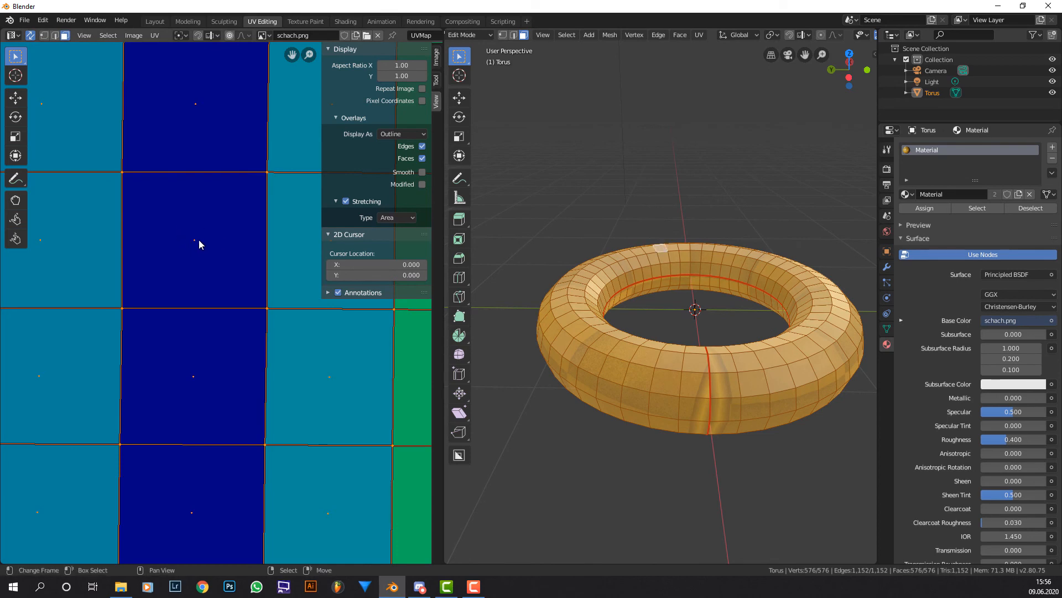
scroll(199, 242, down, 4)
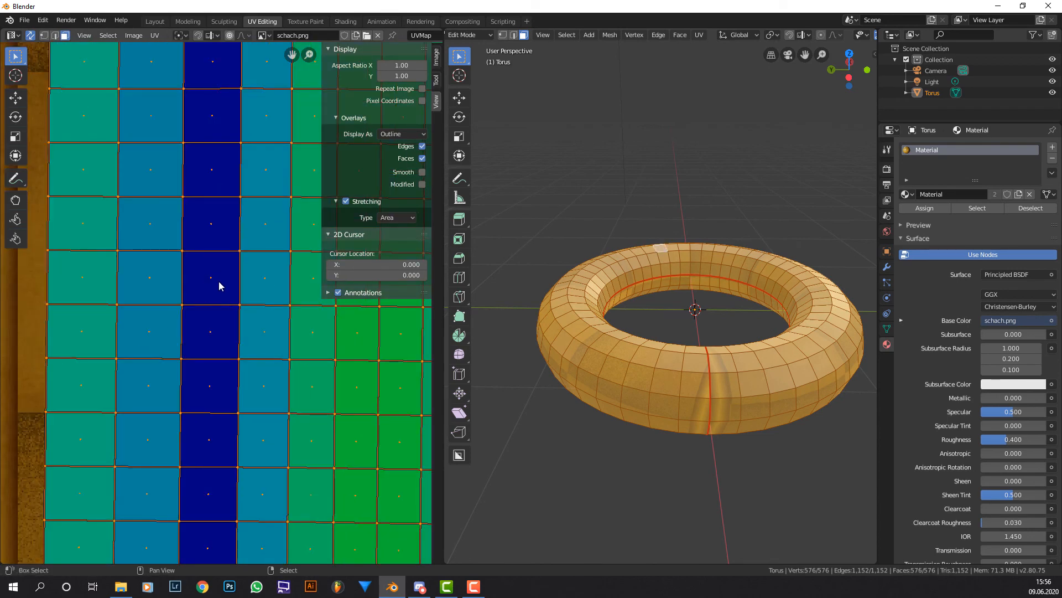
scroll(669, 258, up, 4)
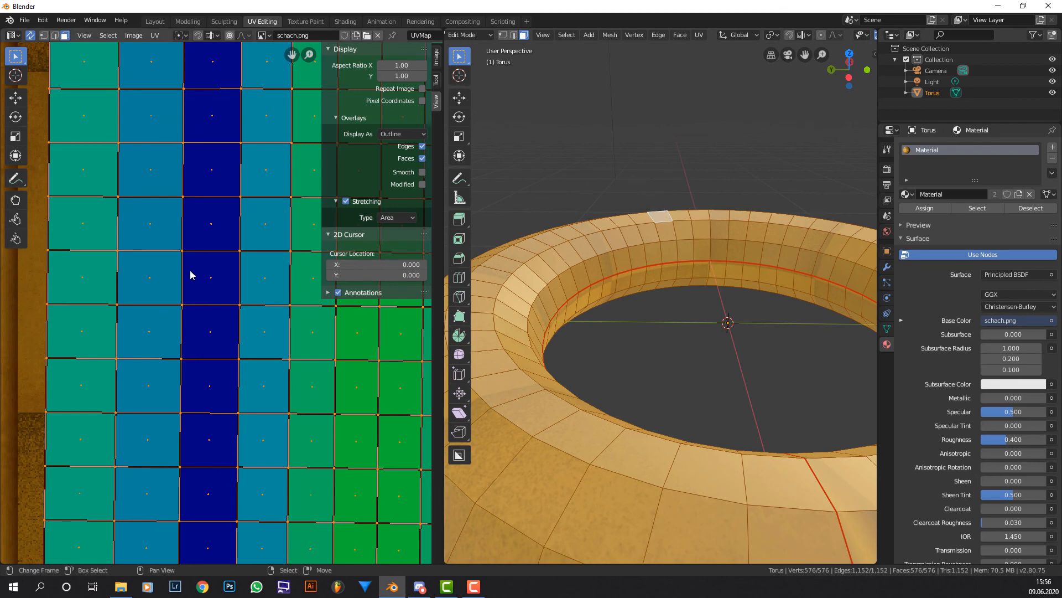
scroll(190, 273, down, 4)
scroll(605, 297, down, 1)
key(u)
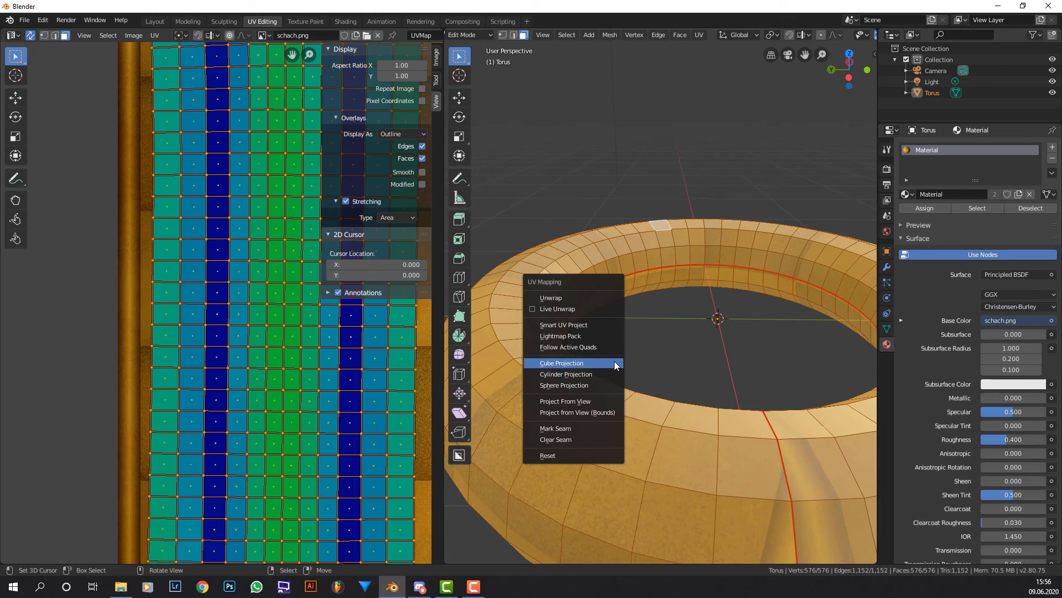
click(607, 347)
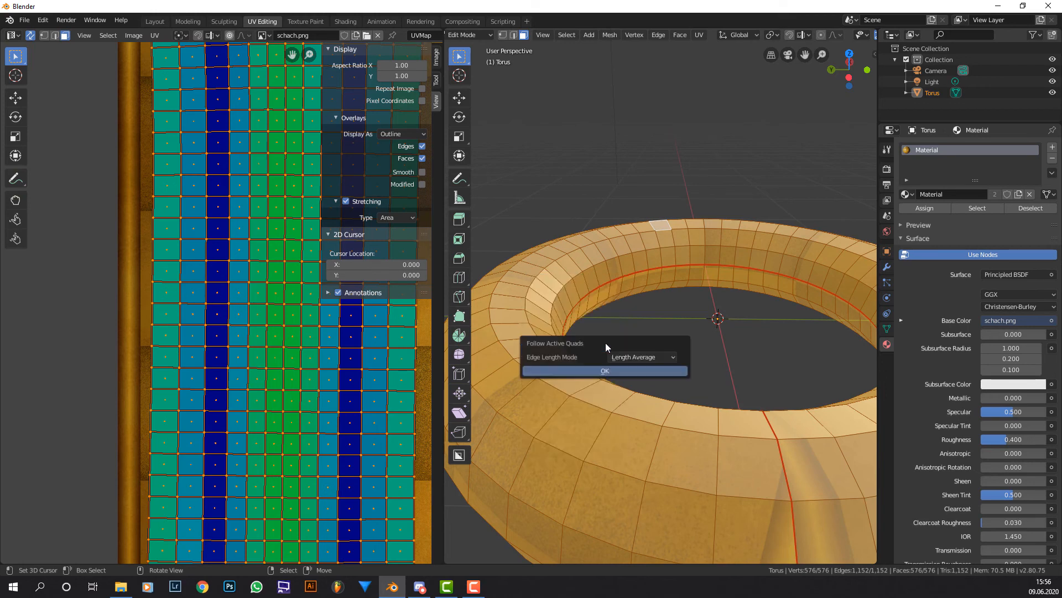
click(681, 374)
Inspect the torus UV grid produced by Follow Active Quads, both up close and as a whole
scroll(355, 336, down, 3)
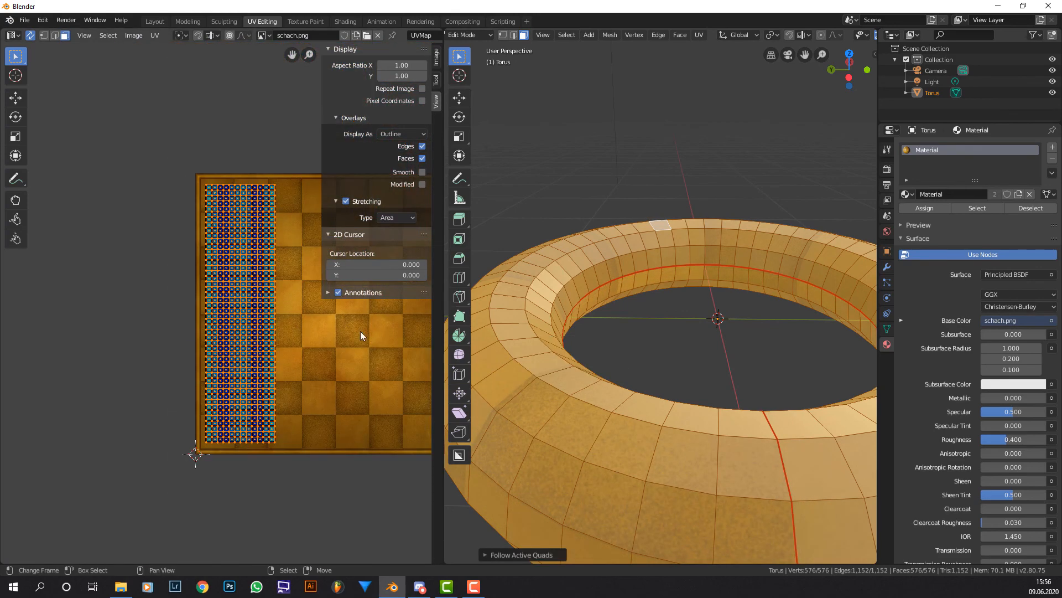
scroll(387, 329, up, 4)
scroll(354, 328, down, 2)
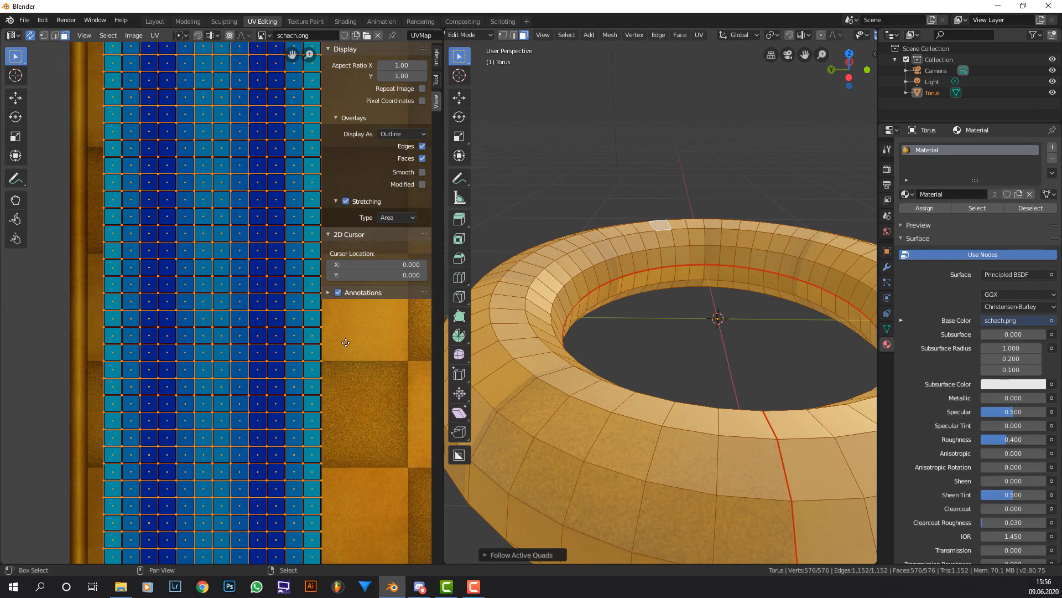
scroll(304, 330, down, 1)
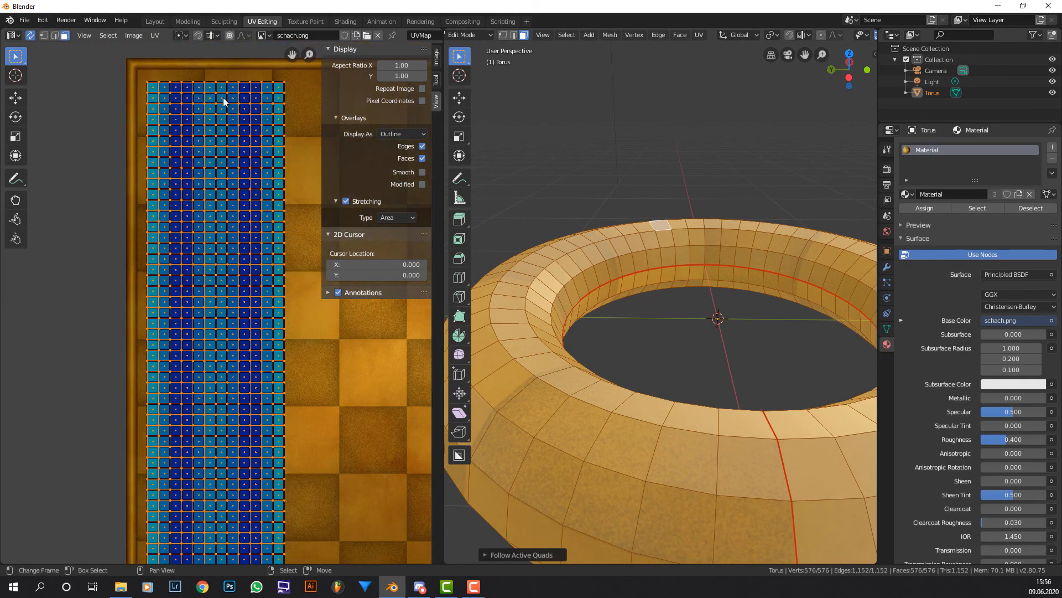
scroll(239, 357, down, 4)
scroll(197, 166, up, 8)
scroll(176, 122, down, 6)
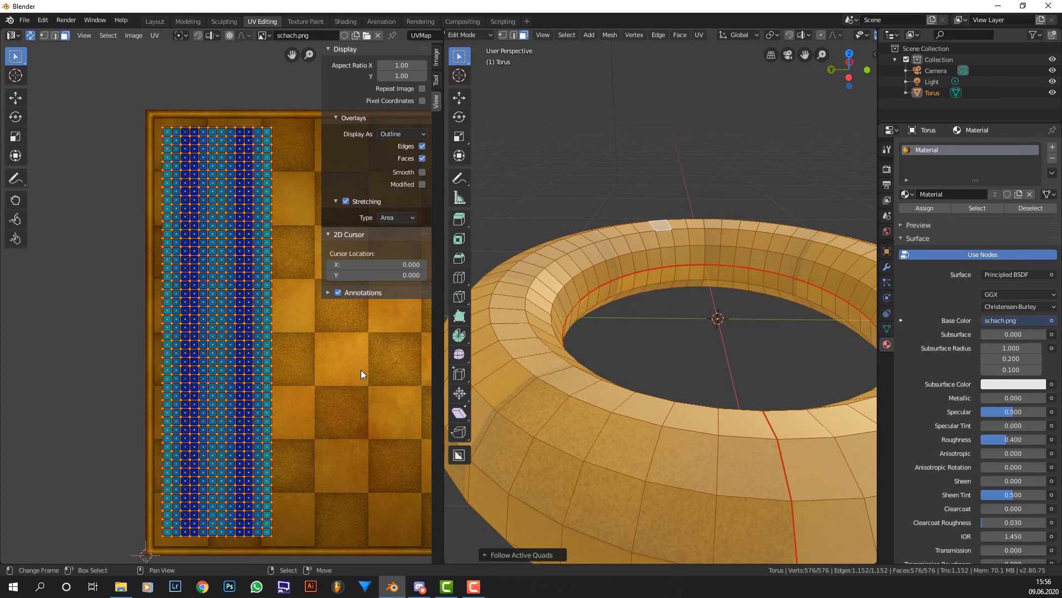
Run Minimize Stretch on the torus UV grid and check its quads up close
key(F3)
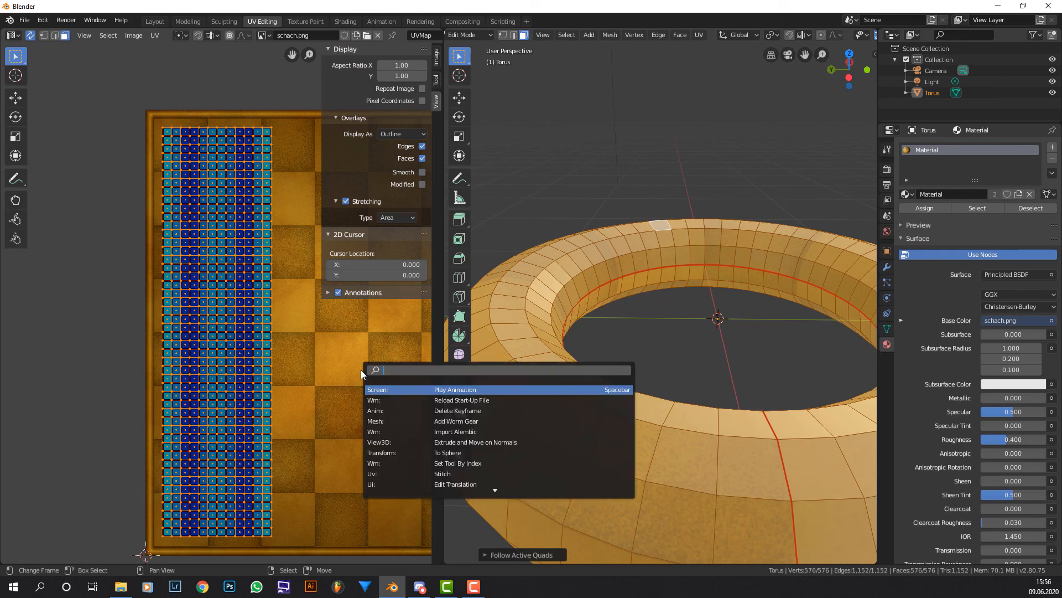
text(minimize)
key(Return)
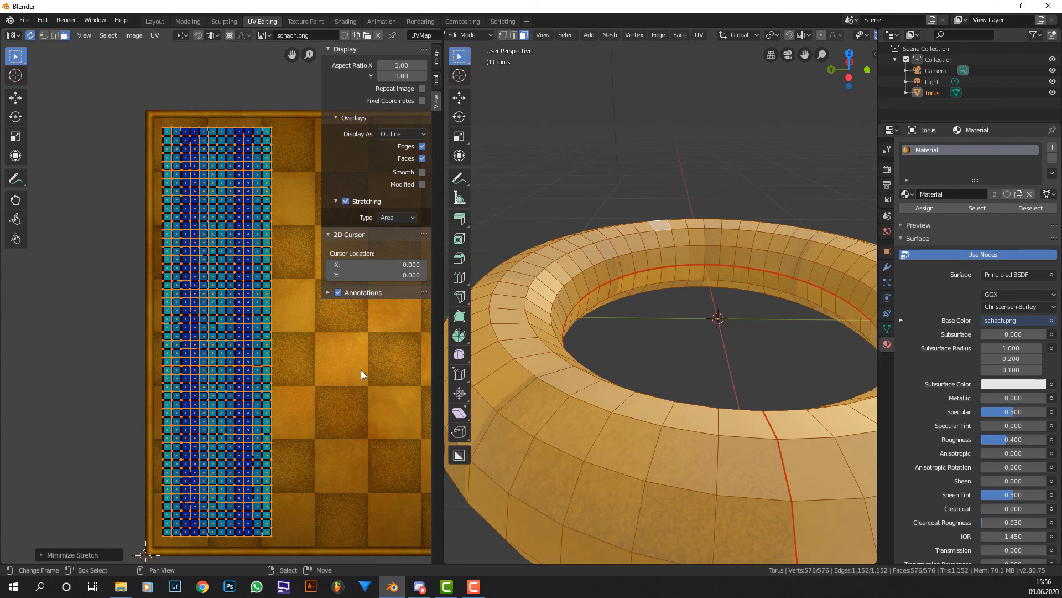
scroll(260, 325, up, 5)
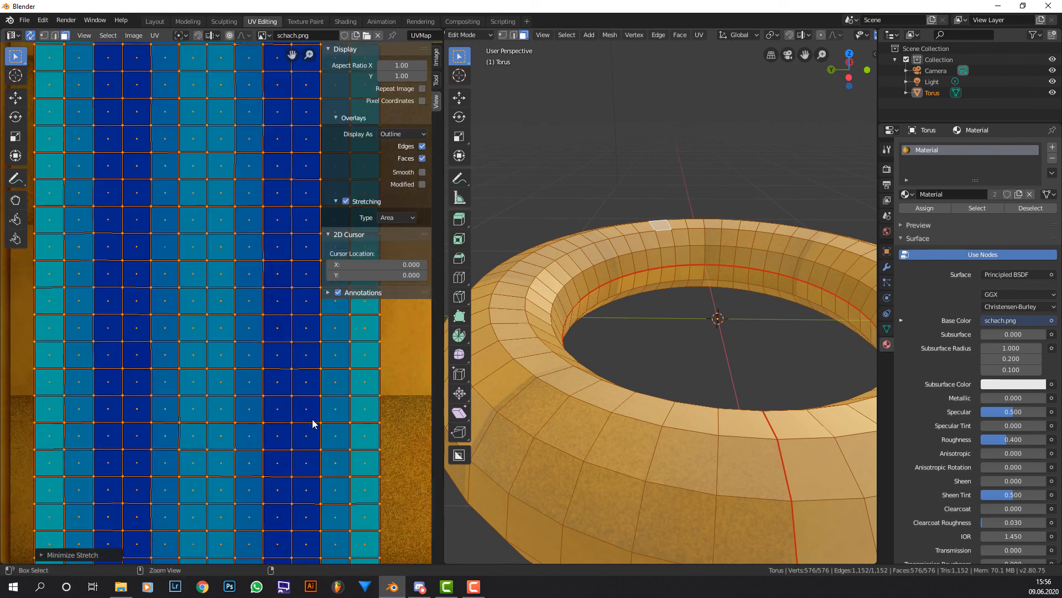
Undo Minimize Stretch on the torus UVs and apply Shade Smooth to the torus in Object Mode
key(ctrl+z)
scroll(709, 312, down, 5)
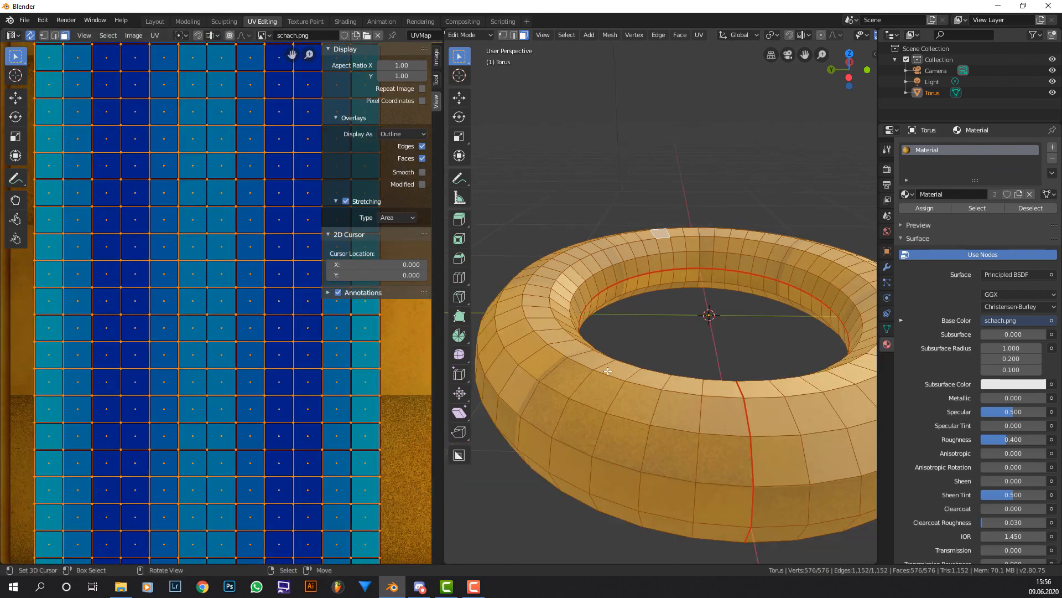
key(Tab)
scroll(780, 364, up, 4)
right_click(790, 364)
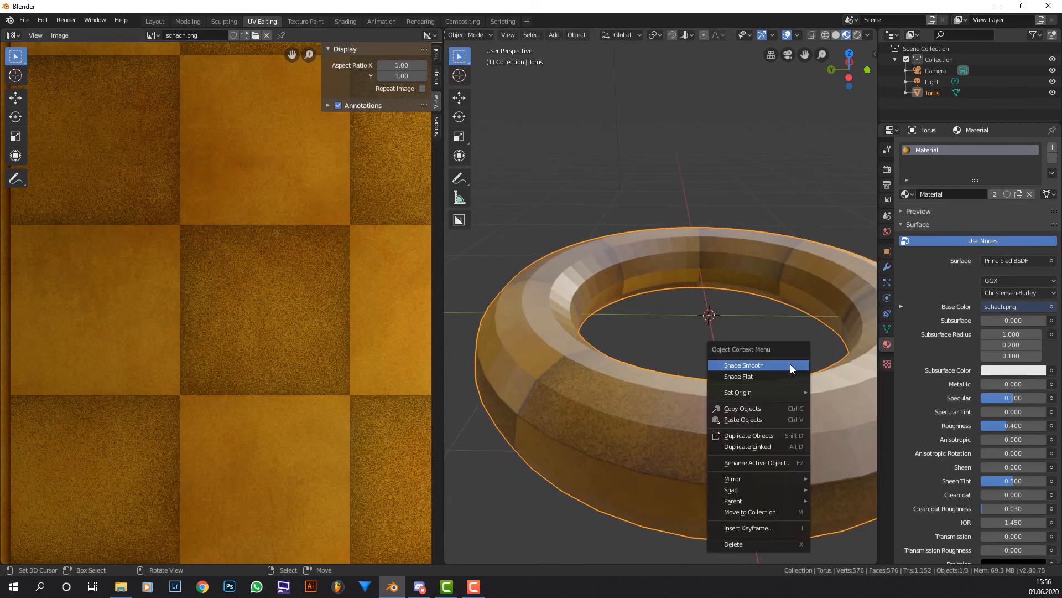
click(788, 365)
Examine the checker texture on the smooth-shaded torus from several angles and compare it with the UV grid
middle_drag(778, 354, 752, 180)
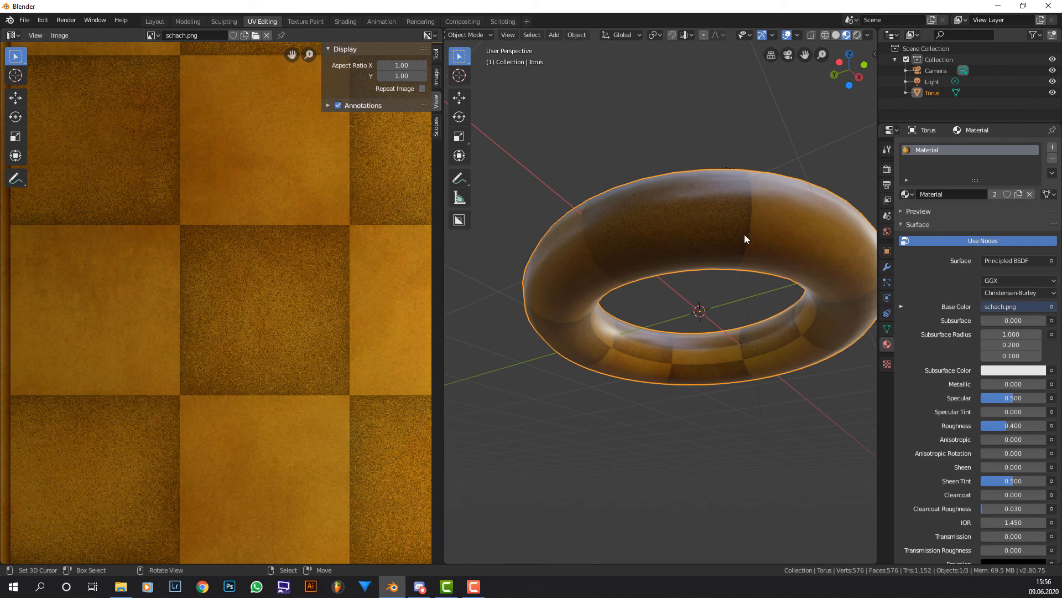
middle_drag(744, 239, 621, 300)
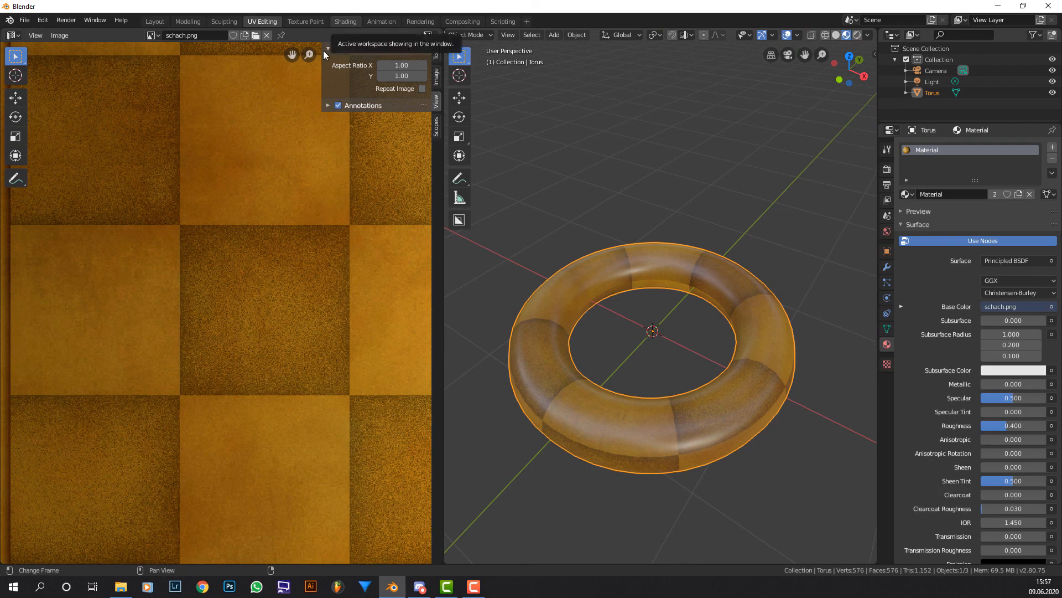
click(436, 126)
key(Tab)
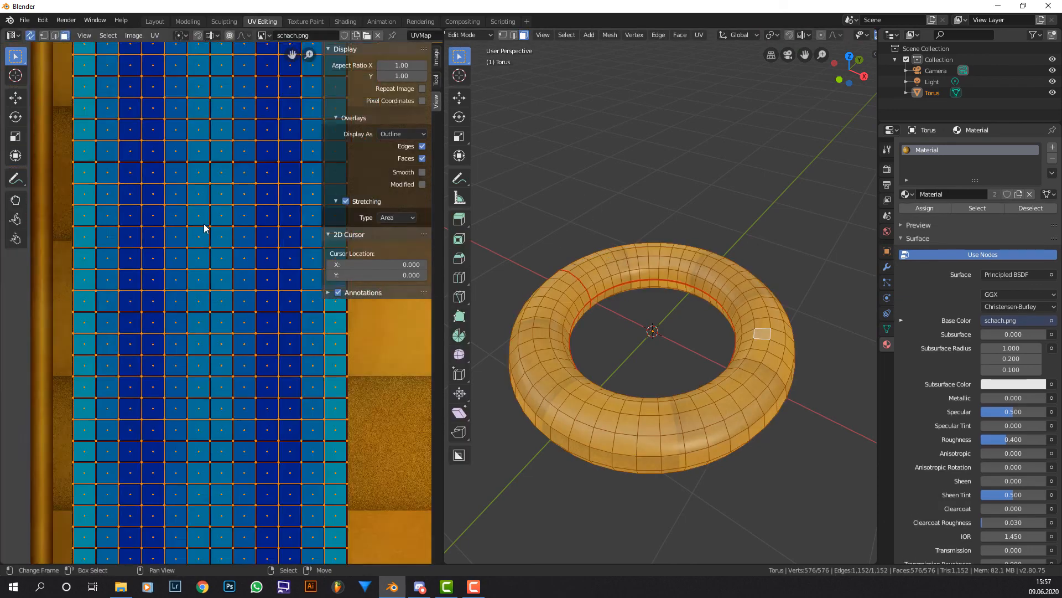
scroll(204, 224, down, 5)
key(Tab)
scroll(598, 257, up, 4)
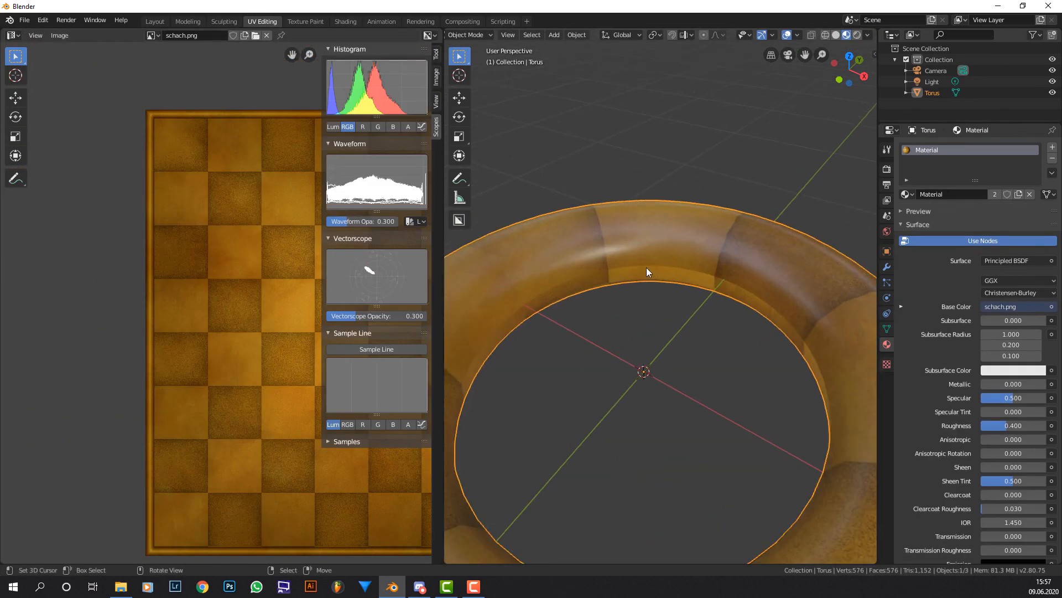
middle_drag(647, 267, 717, 330)
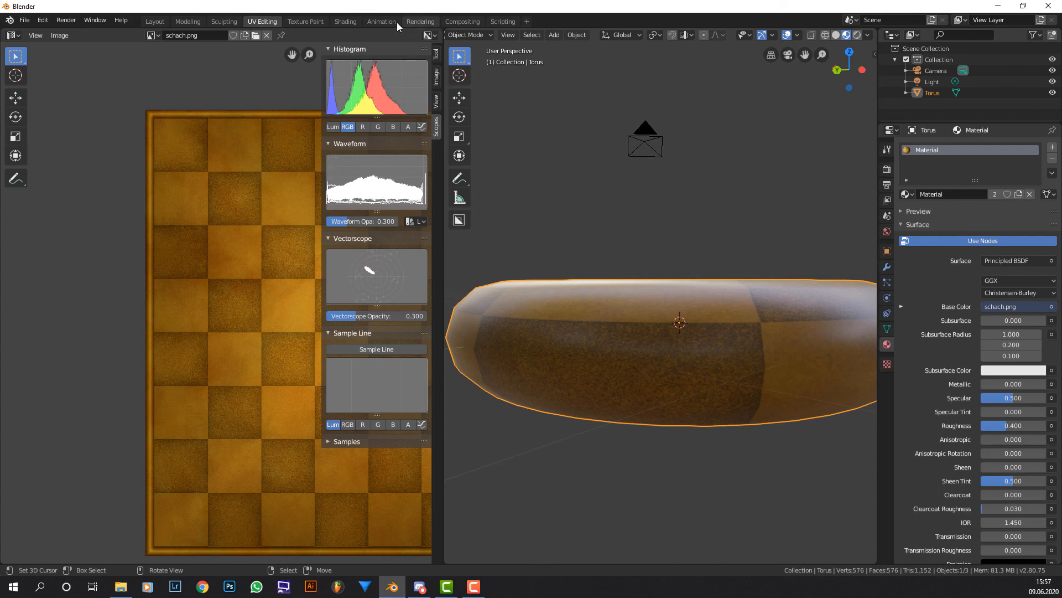
Set the Mapping node's X, Y and Z scale to 4 in the Shading workspace and check the torus texture
click(336, 20)
scroll(514, 439, up, 5)
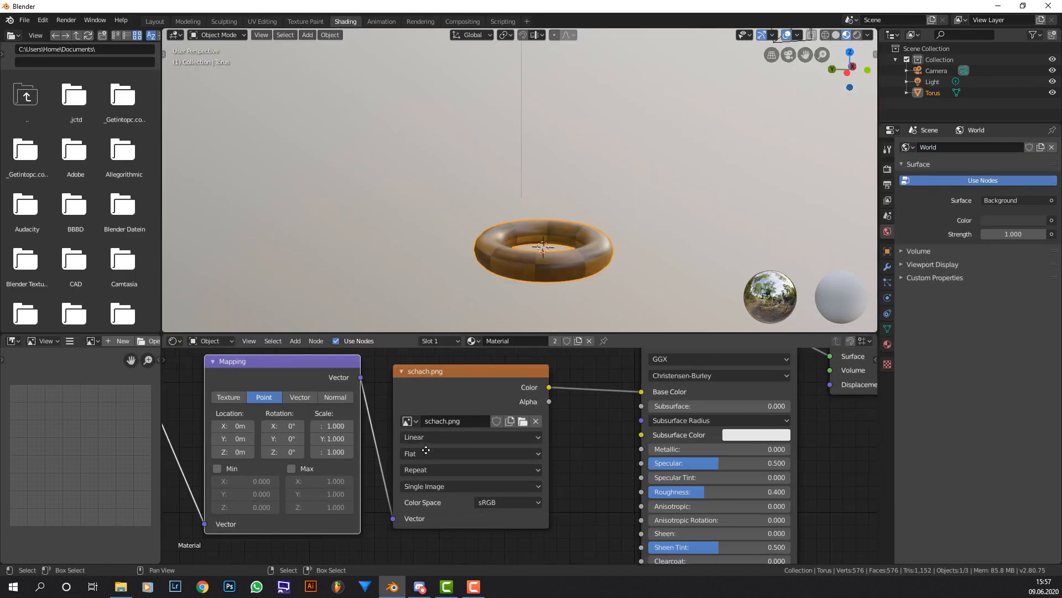
drag(428, 431, 429, 457)
text(4)
key(Return)
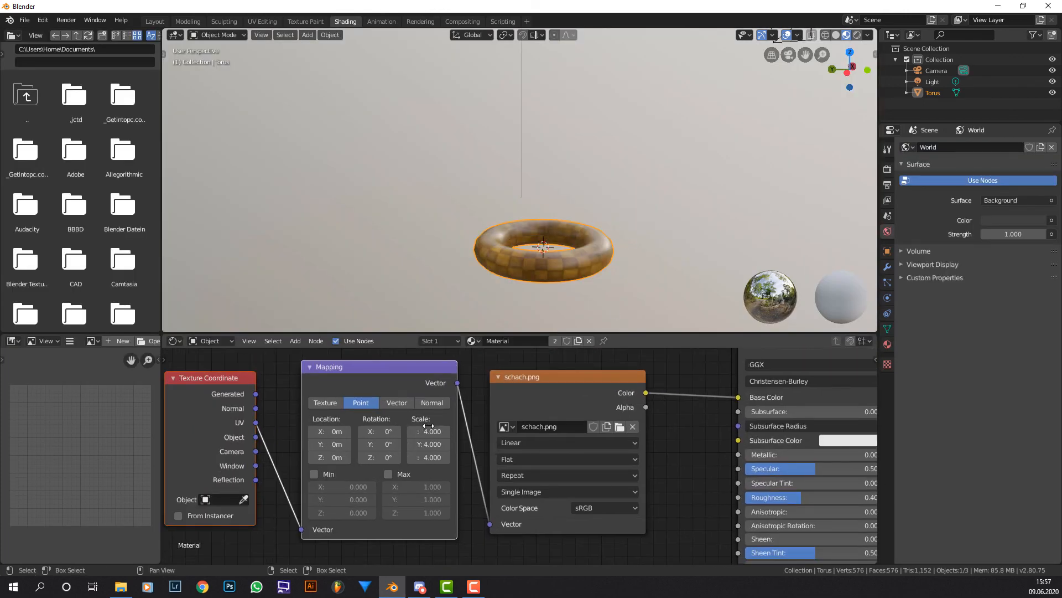
scroll(559, 217, up, 5)
scroll(594, 202, up, 2)
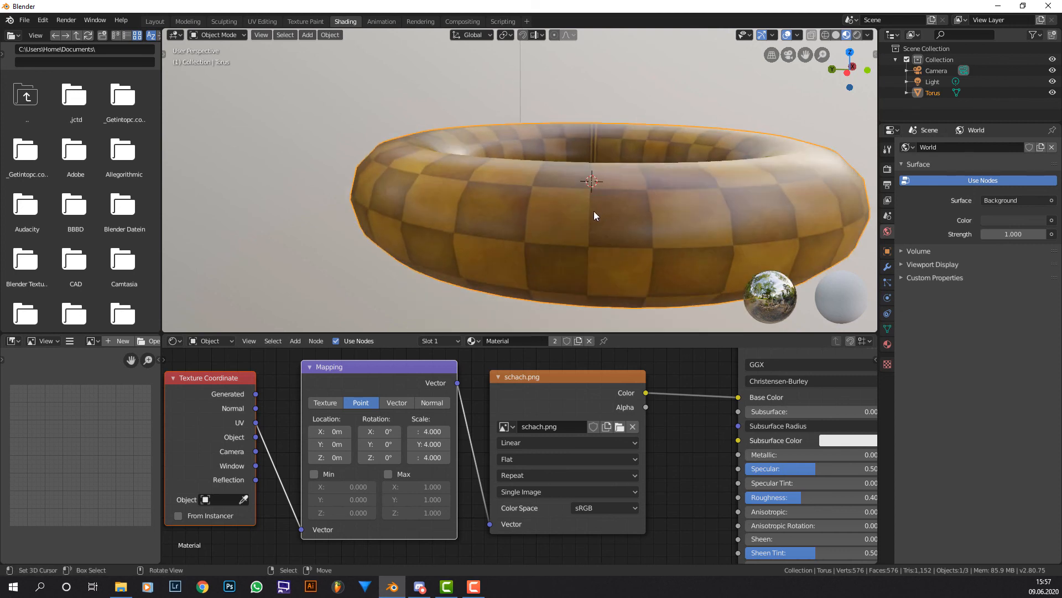
scroll(647, 227, down, 2)
middle_drag(656, 179, 650, 200)
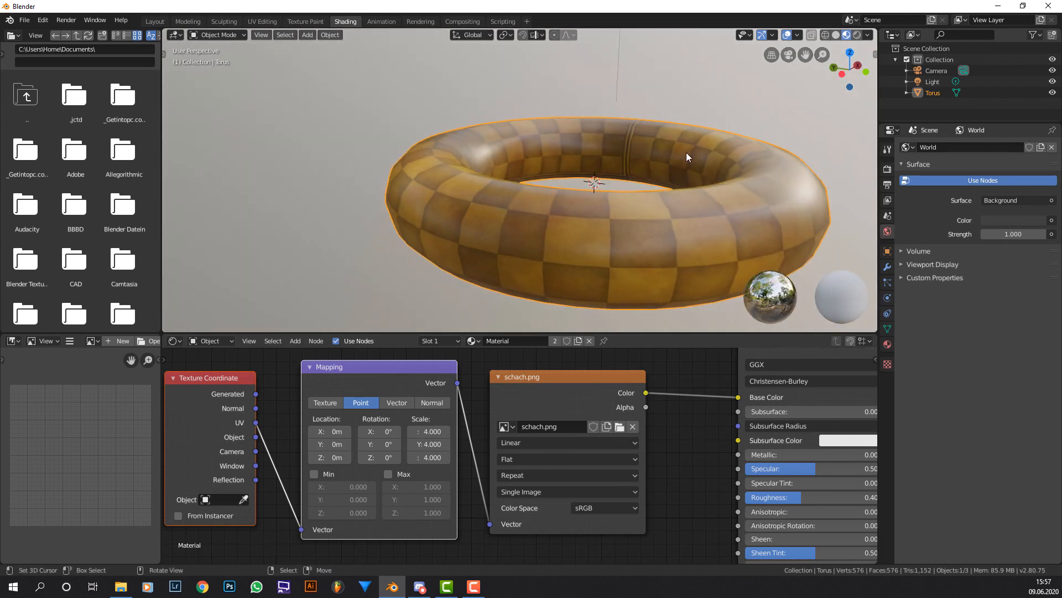
middle_drag(686, 151, 392, 233)
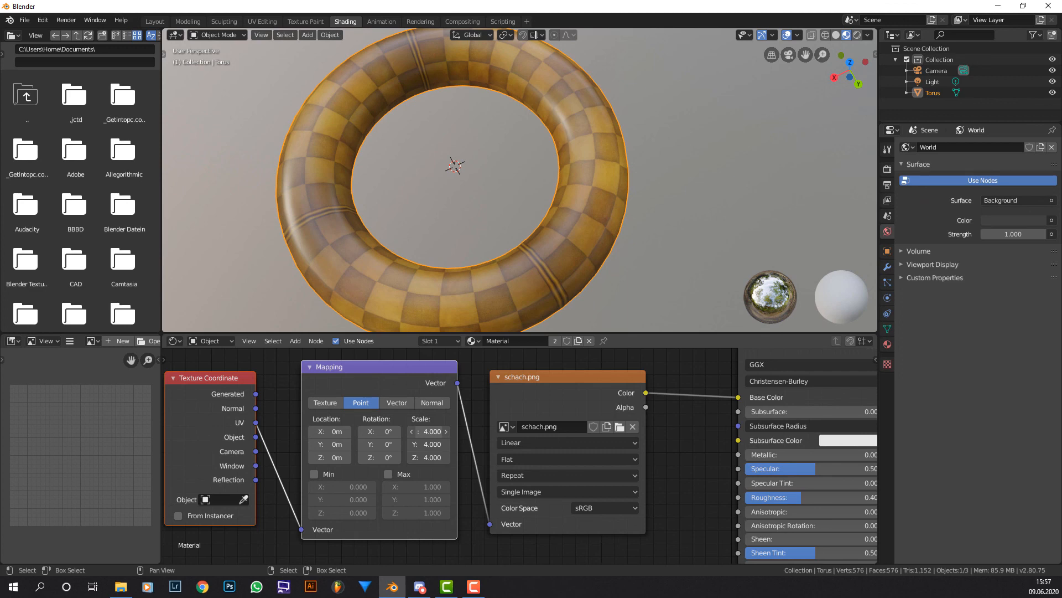
Set the Mapping node's scale to 6 on all three axes and check the denser checker pattern on the torus
drag(429, 431, 429, 457)
text(6)
key(Return)
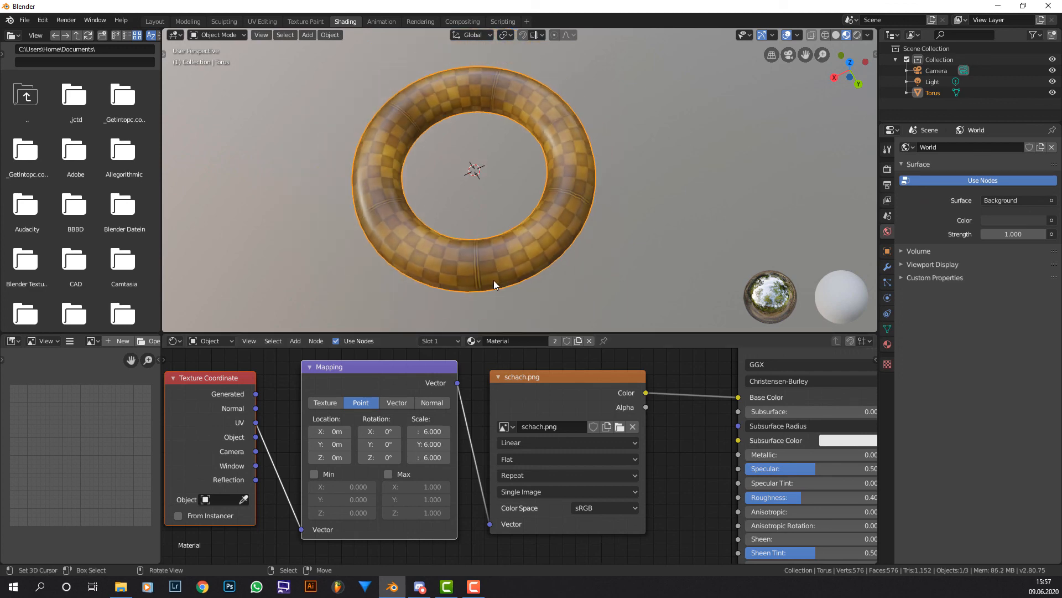
middle_drag(493, 281, 686, 219)
scroll(468, 208, up, 4)
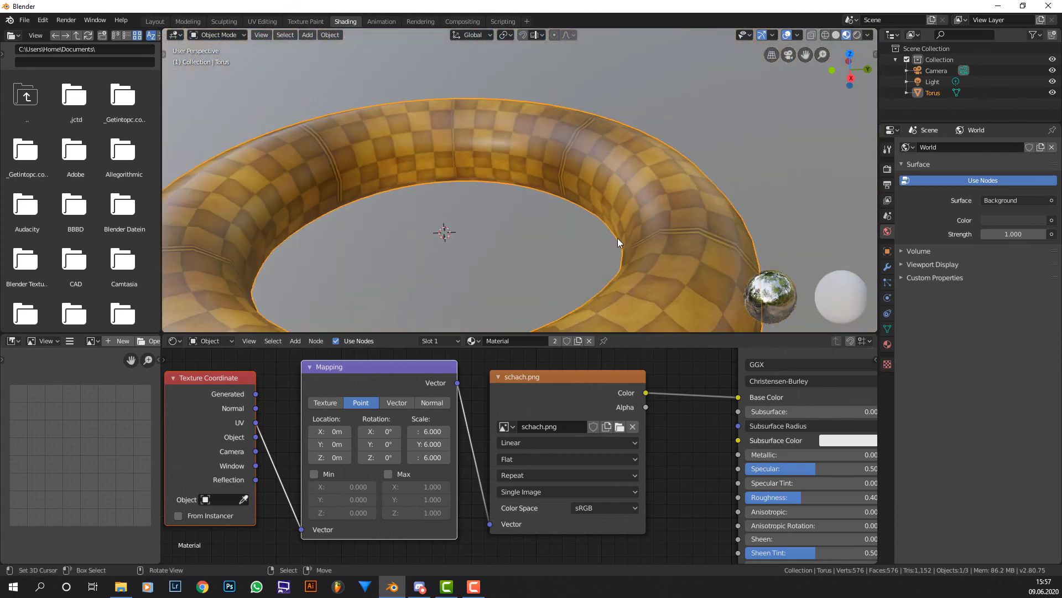
scroll(570, 235, down, 5)
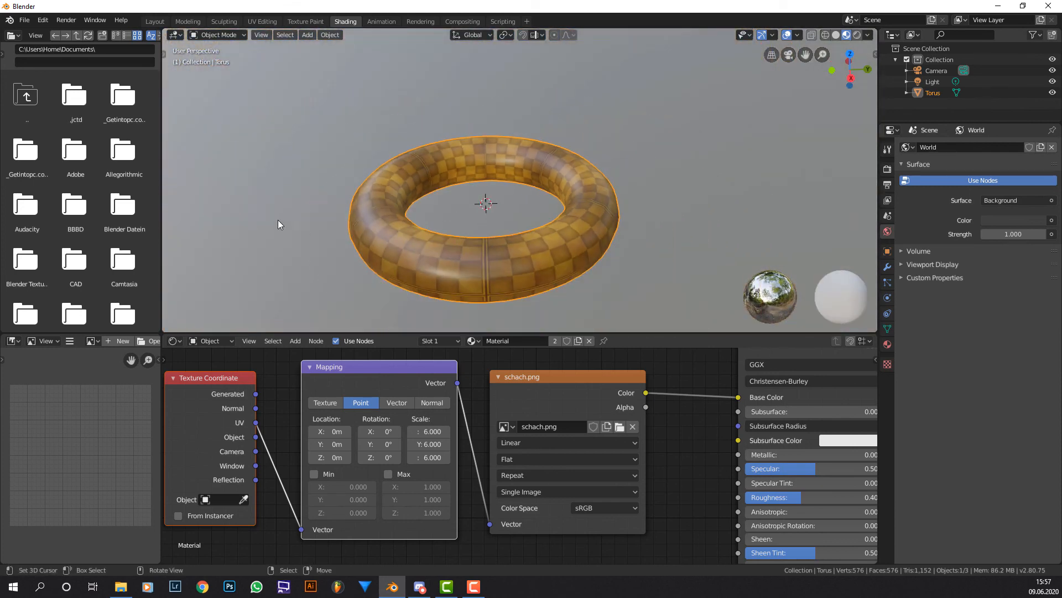
scroll(475, 191, down, 2)
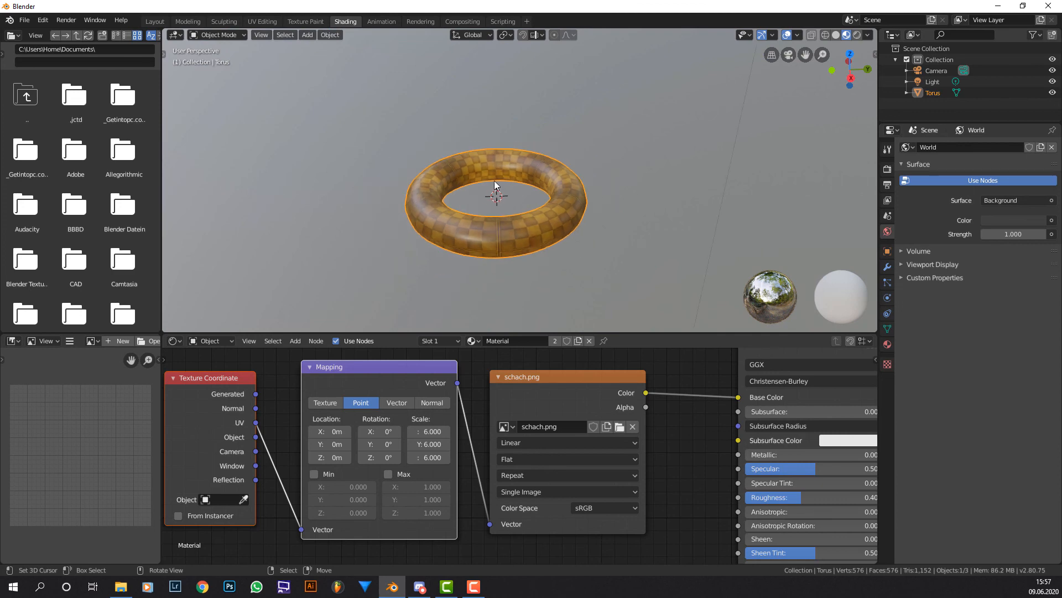
Delete the light object from the scene
middle_drag(486, 175, 663, 240)
scroll(552, 153, down, 2)
scroll(690, 109, down, 4)
right_click(561, 194)
key(x)
click(561, 194)
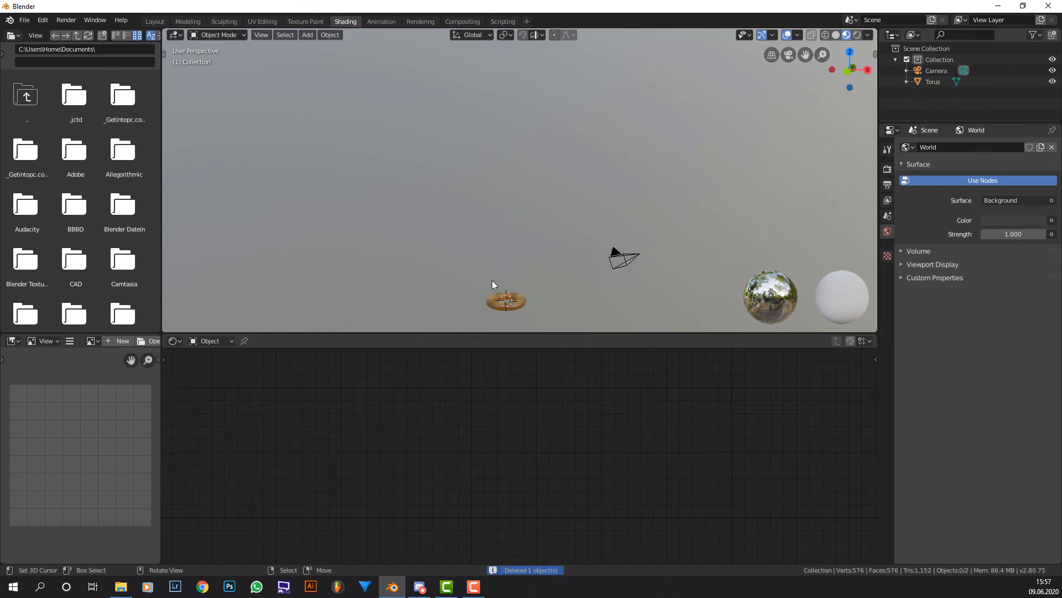
Select the torus, enter Edit Mode and pick single faces around the ring, ending beside the cross-section seam
scroll(534, 245, up, 6)
shift+middle_drag(517, 222, 558, 188)
scroll(576, 214, up, 5)
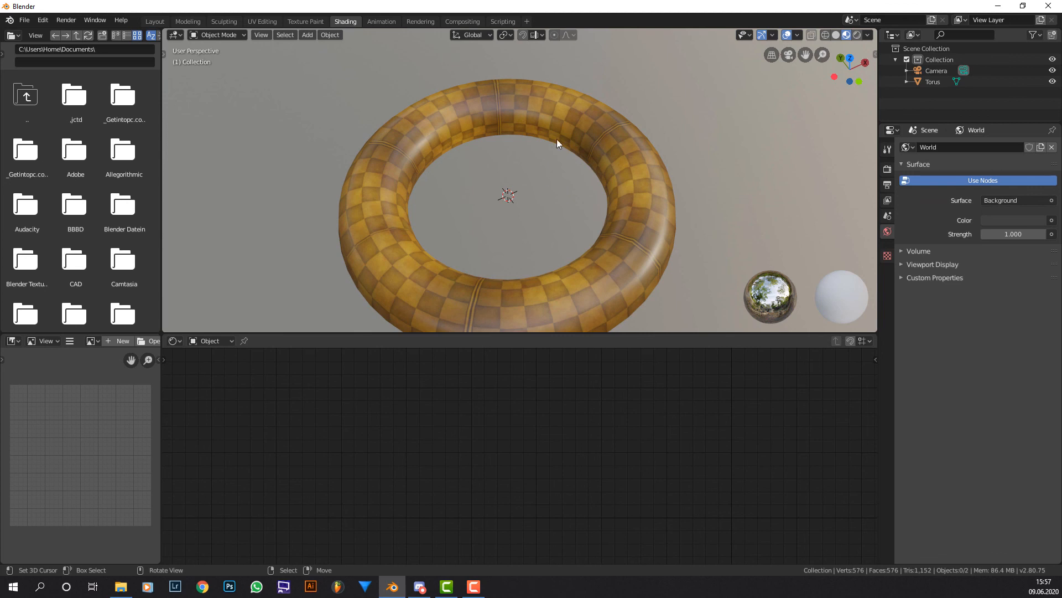
click(574, 144)
key(Tab)
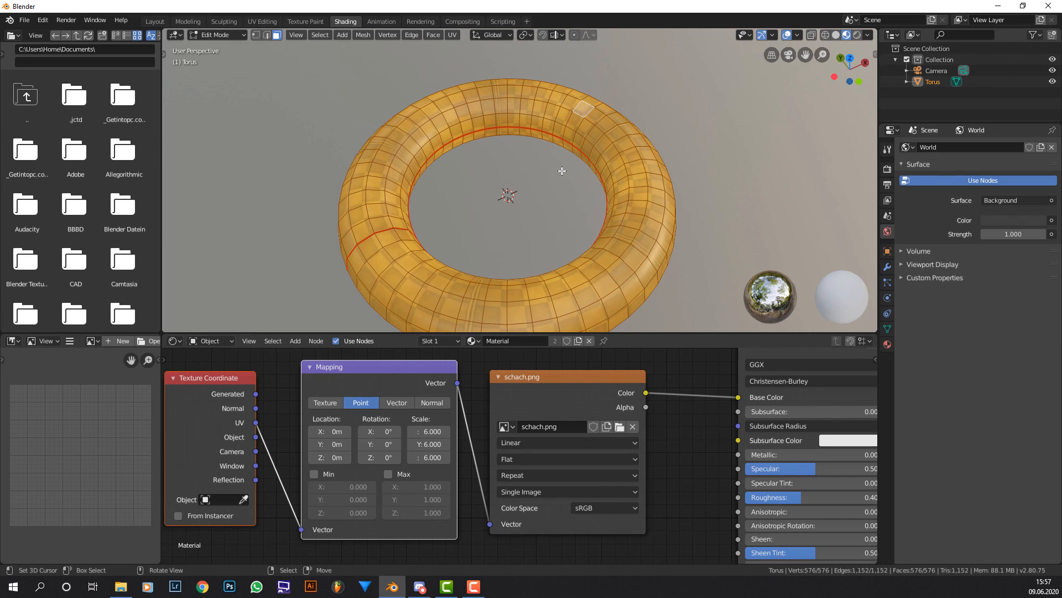
click(382, 141)
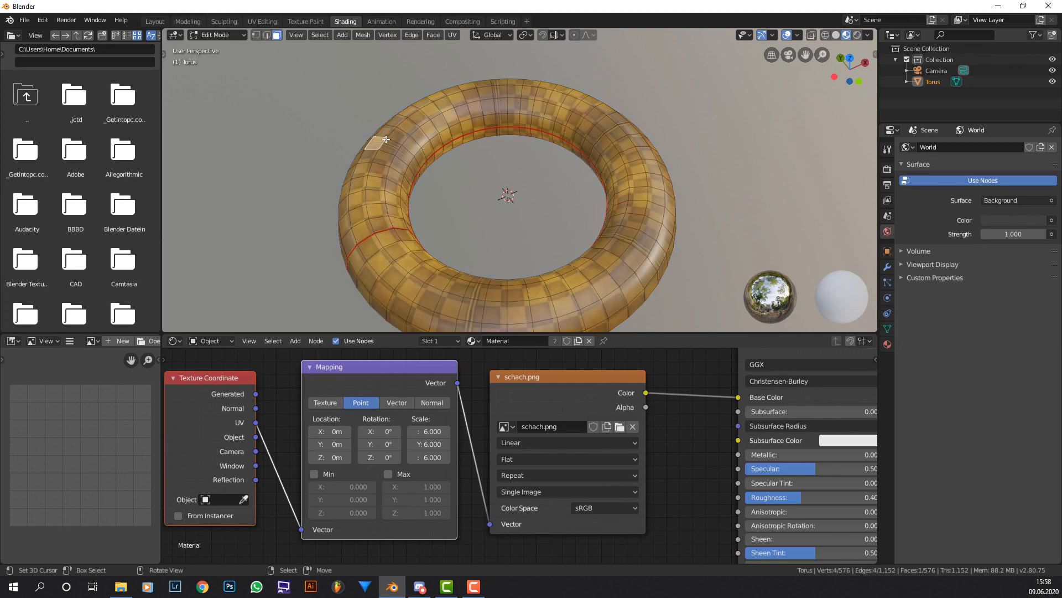
click(545, 88)
click(656, 192)
click(496, 313)
click(371, 252)
right_click(363, 227)
Link the Texture Coordinate node's Object output to the Mapping node's Vector input and inspect the torus texture in Object Mode
scroll(393, 363, down, 3)
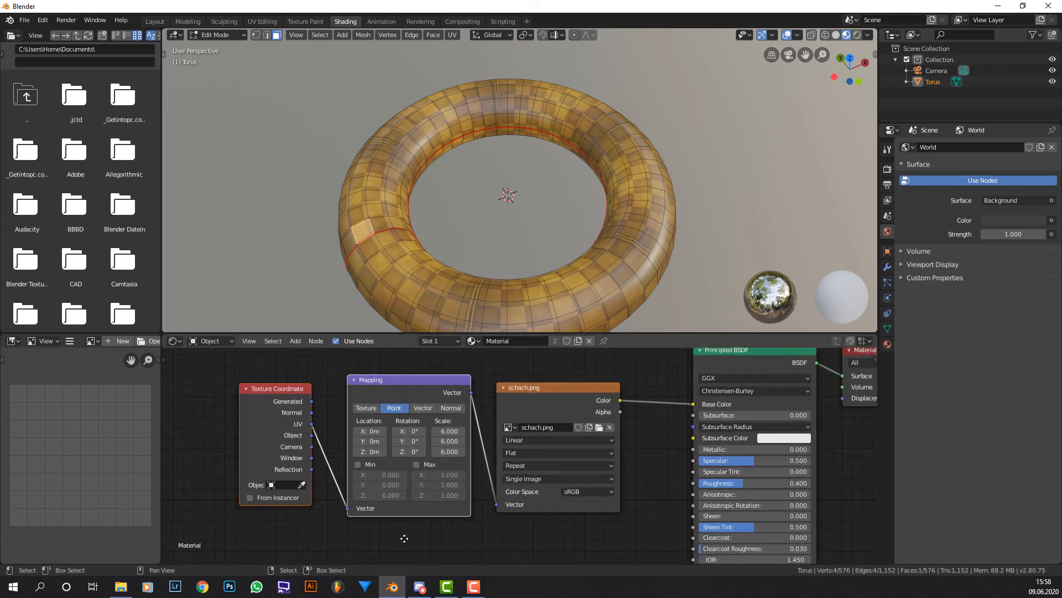
middle_drag(403, 538, 408, 504)
scroll(470, 446, up, 2)
middle_drag(349, 412, 329, 464)
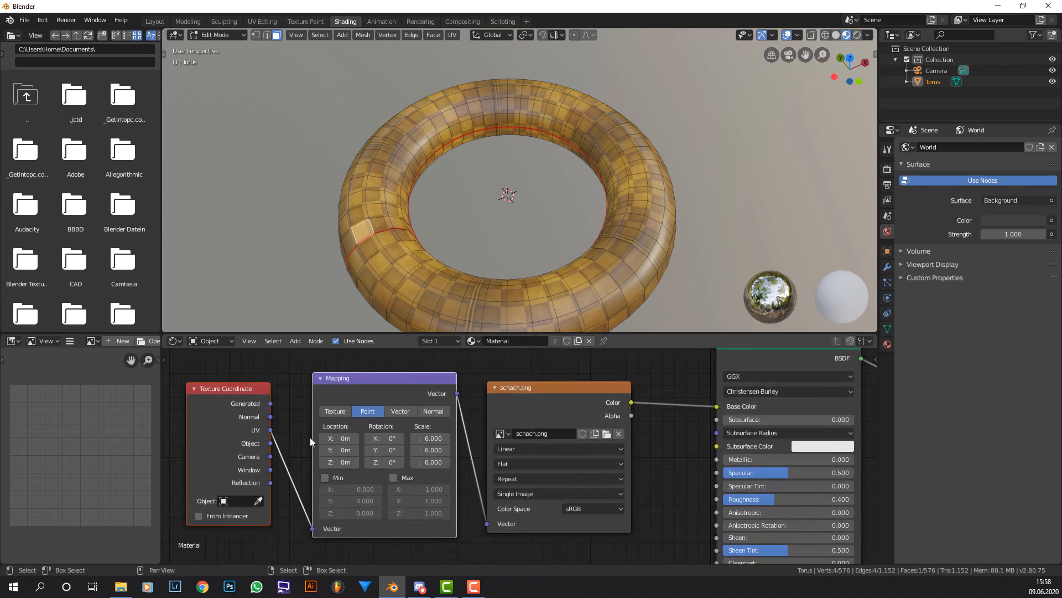
drag(272, 443, 317, 529)
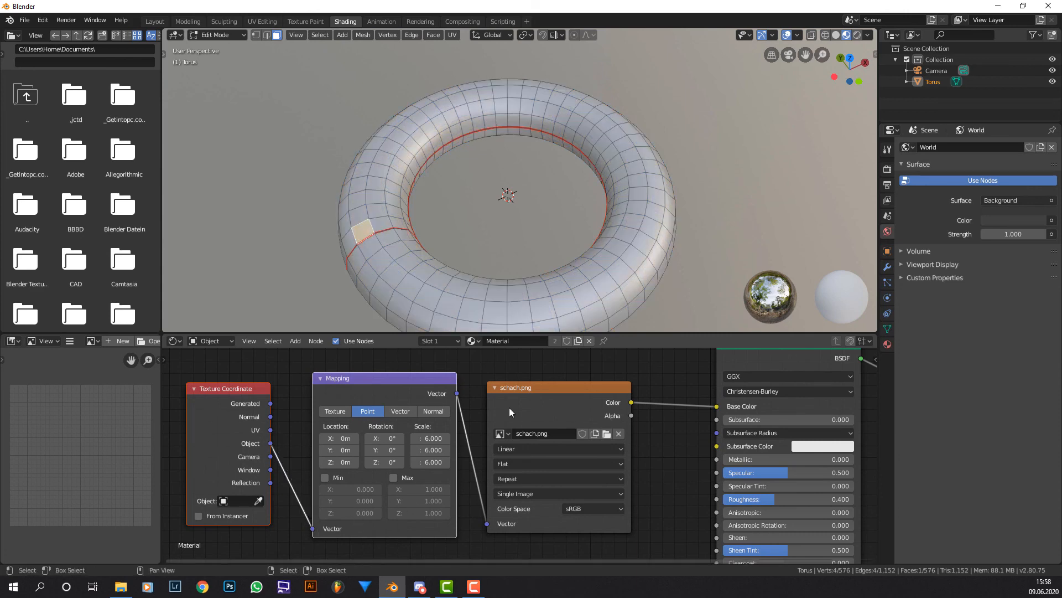
key(Tab)
scroll(518, 301, up, 4)
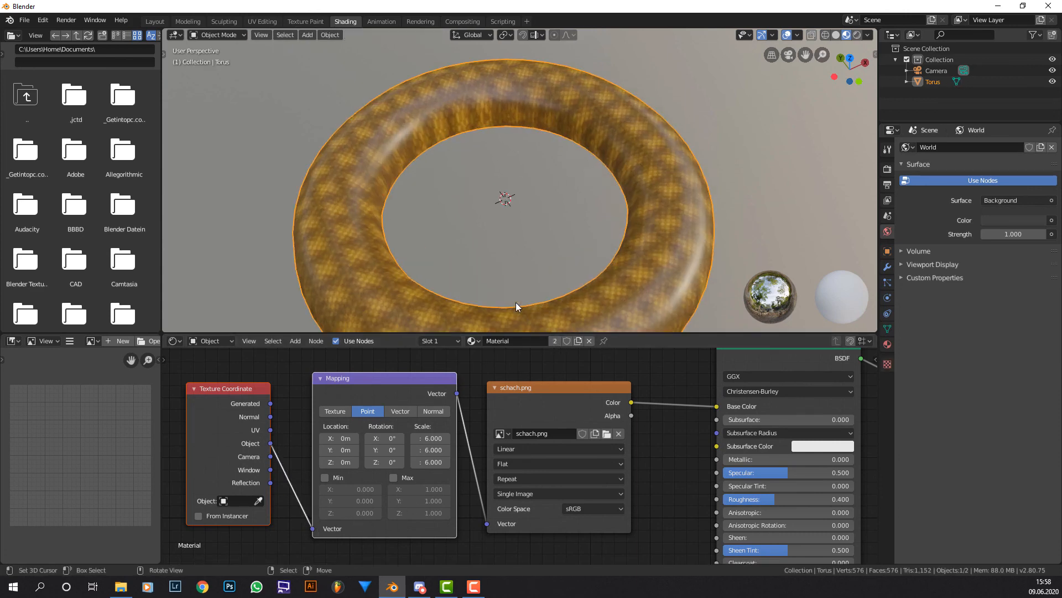
shift+middle_drag(390, 291, 490, 218)
scroll(468, 280, up, 2)
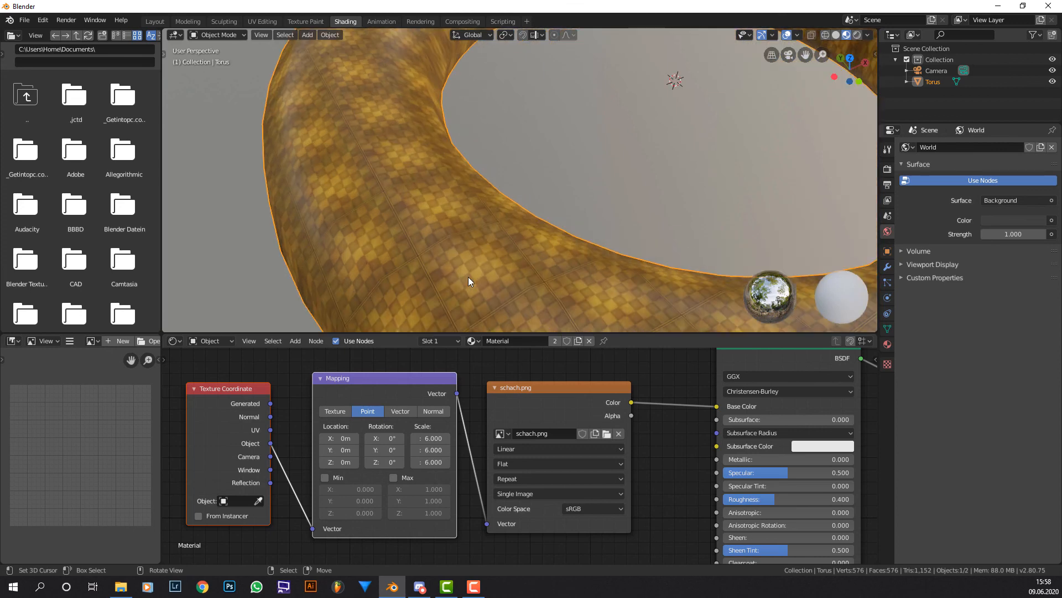
scroll(469, 274, down, 1)
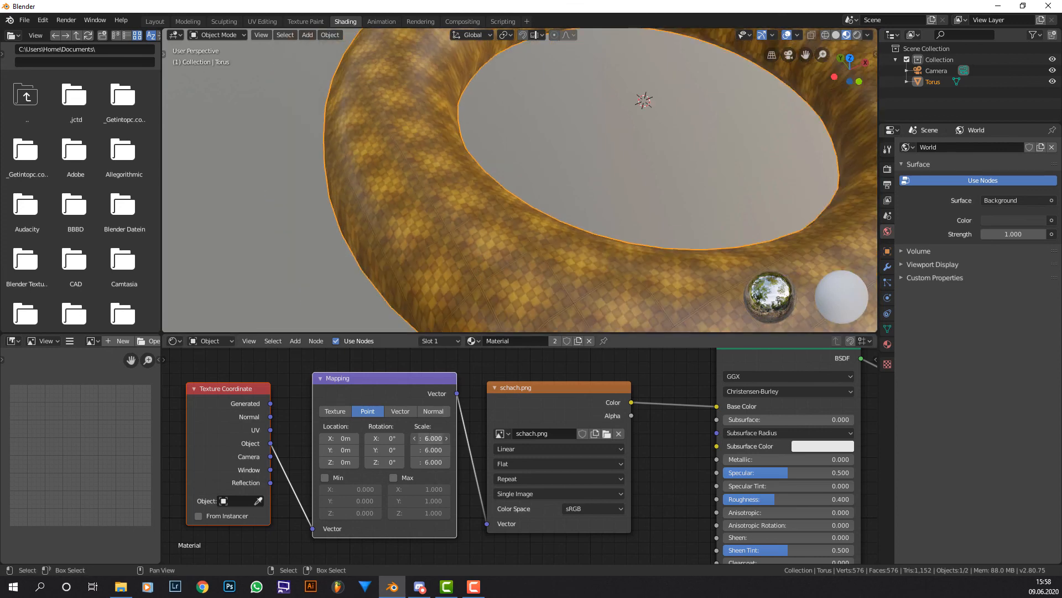
Set the Mapping node's scale to 1 on all axes and view the object-coordinate texture around the torus
drag(426, 438, 426, 462)
text(1)
key(Return)
scroll(573, 196, down, 1)
scroll(574, 194, down, 3)
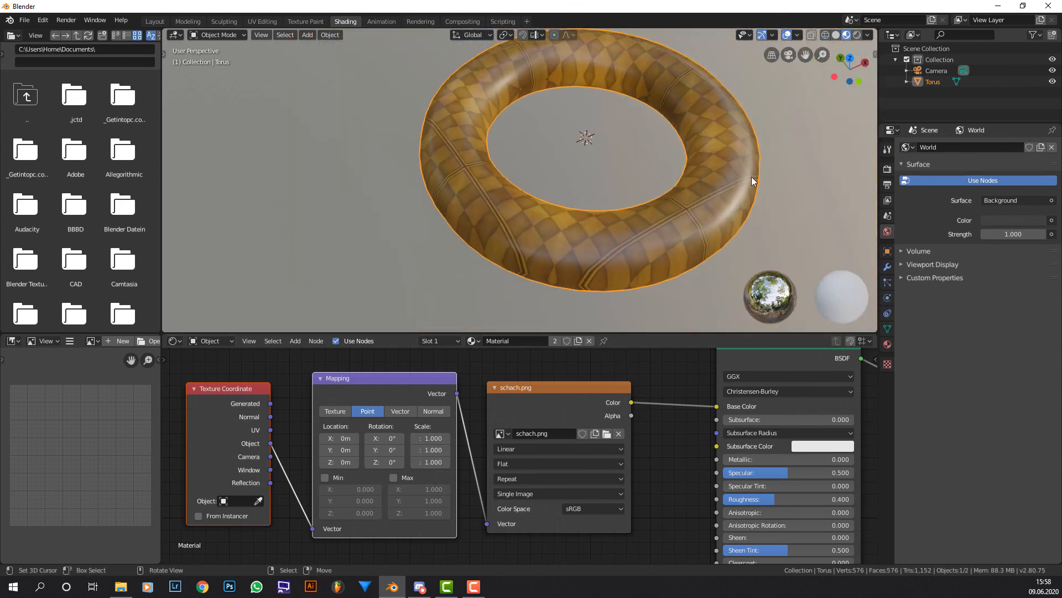
middle_drag(751, 177, 629, 178)
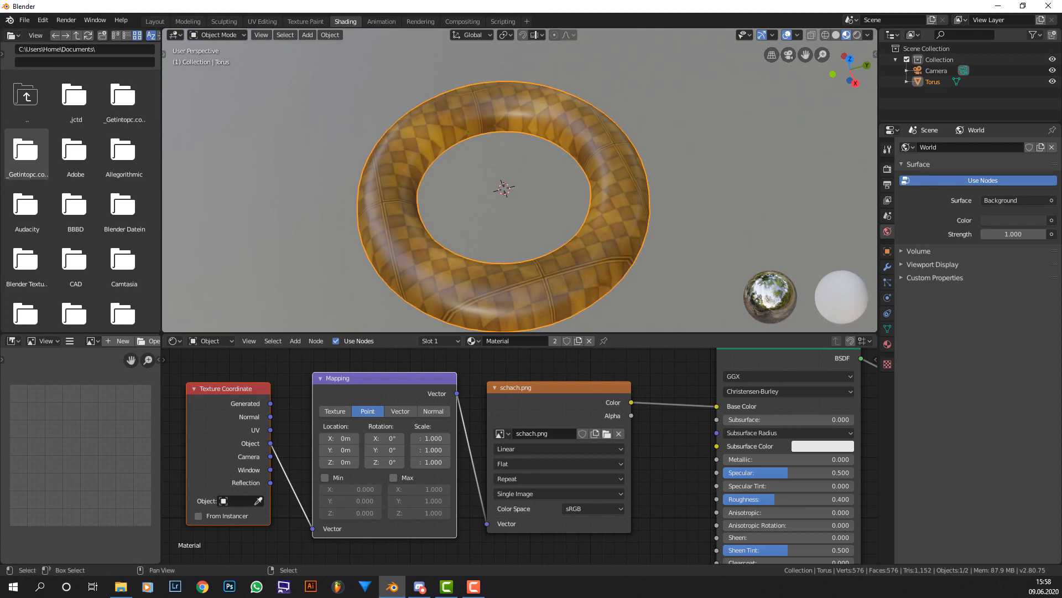